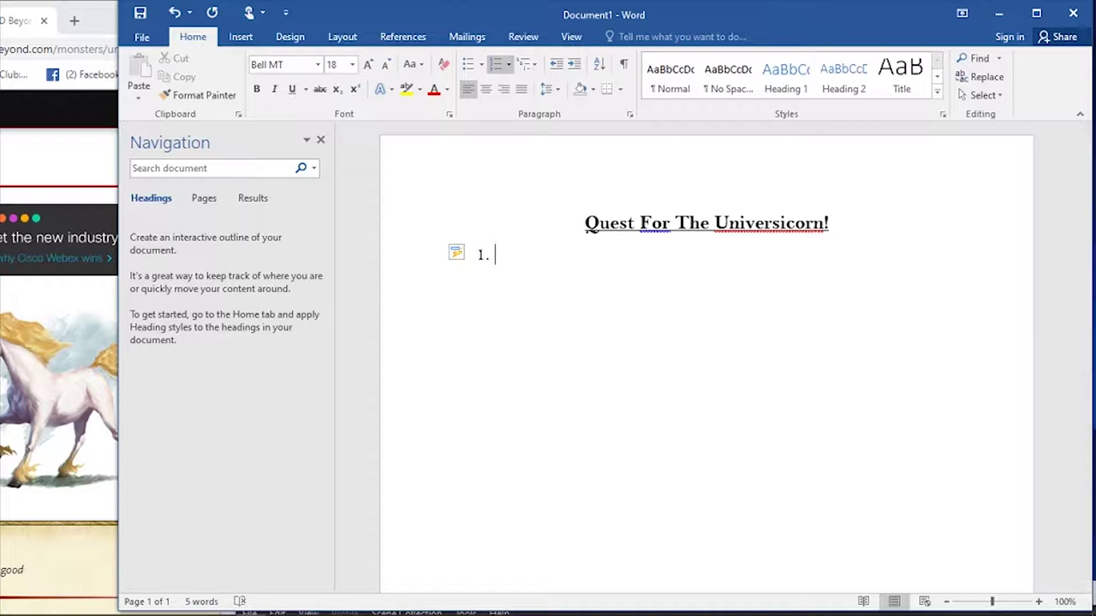
- Type on the line beneath the 'Quest For The Universicorn!' title
text(z)
- Make numbered item 1 read 'At The Twin Tankard Tavern' in underlined text
text(Twin)
key(BackSpace)
key(BackSpace)
key(BackSpace)
key(BackSpace)
key(BackSpace)
text(1)
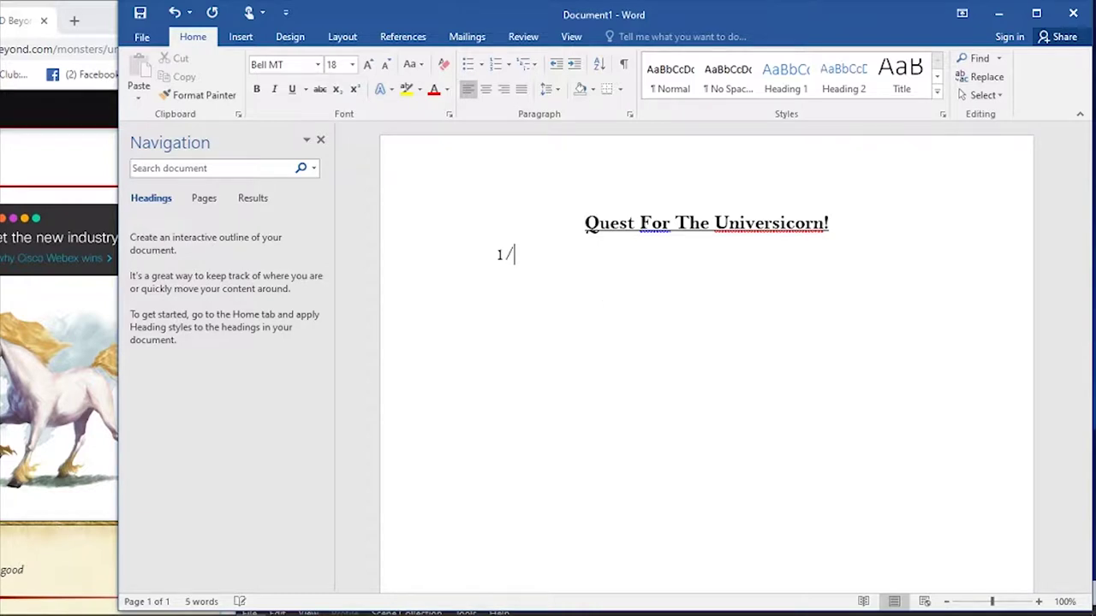
key(BackSpace)
text(.)
click(293, 89)
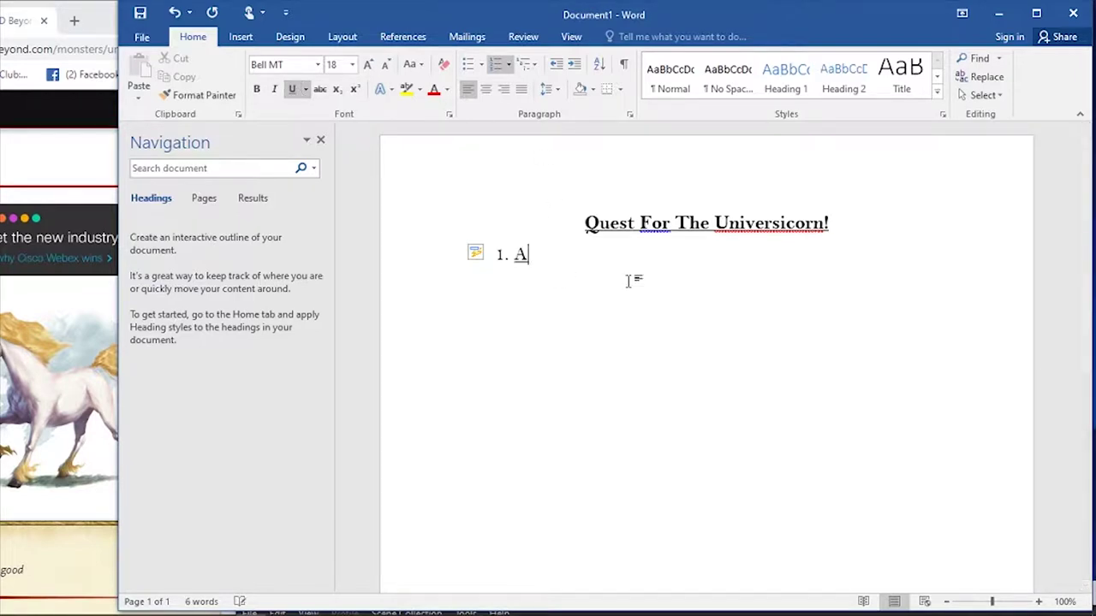
text(t The Twin Ta)
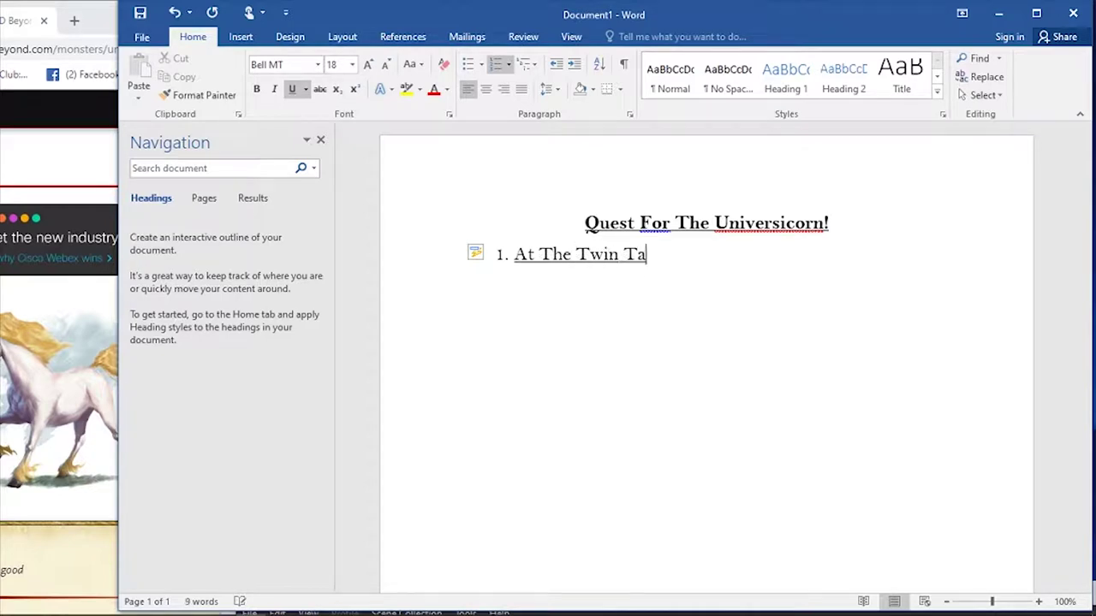
text(nkard Ta)
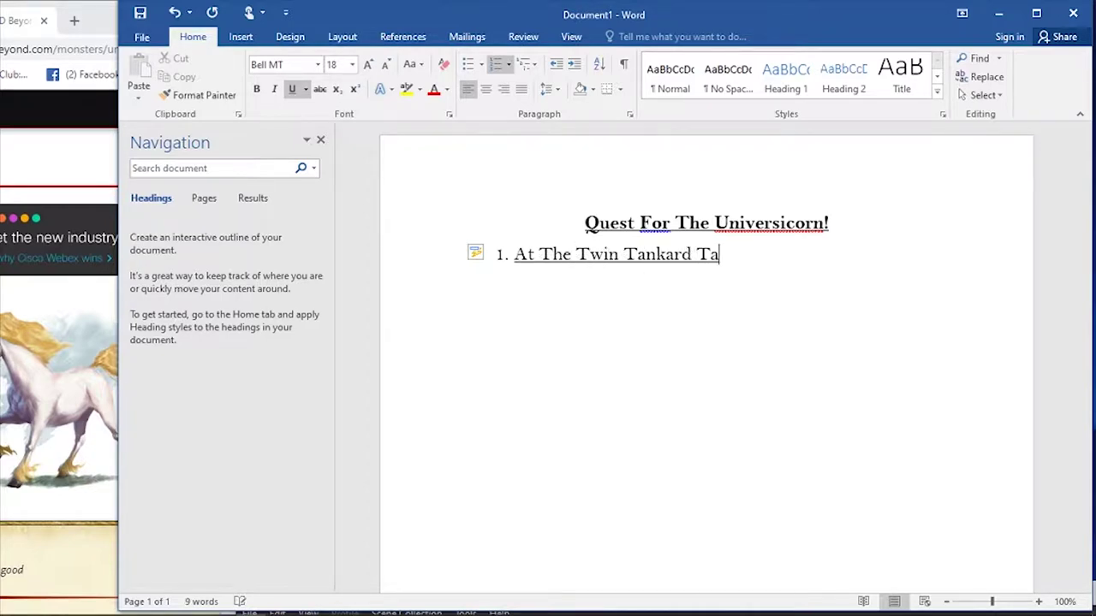
text(vern)
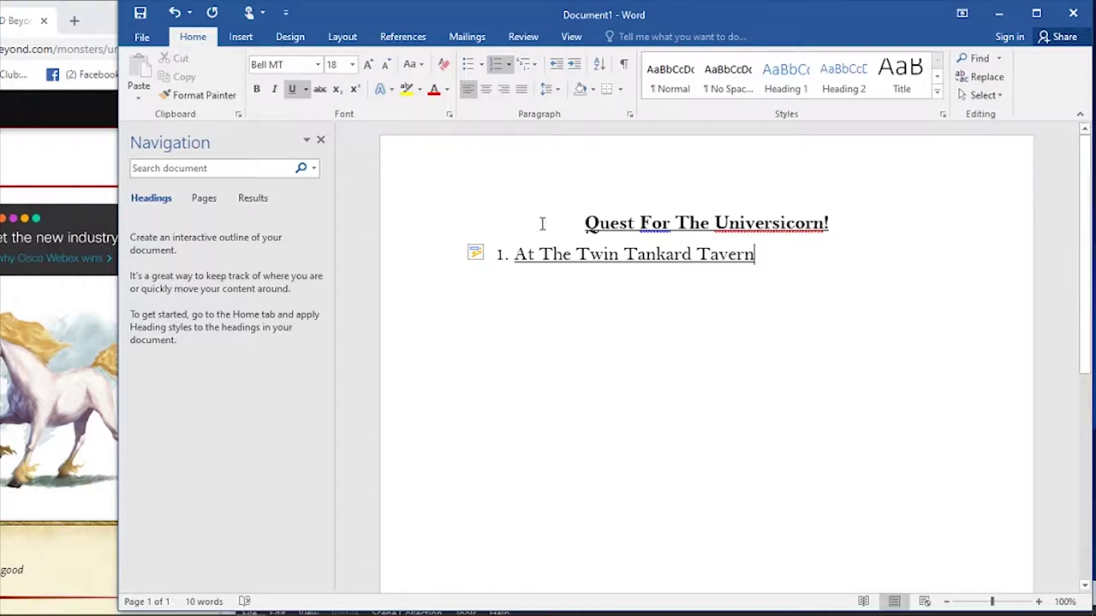
- Make the tavern item bold 12-point with no underline, ending in a colon
drag(513, 257, 777, 286)
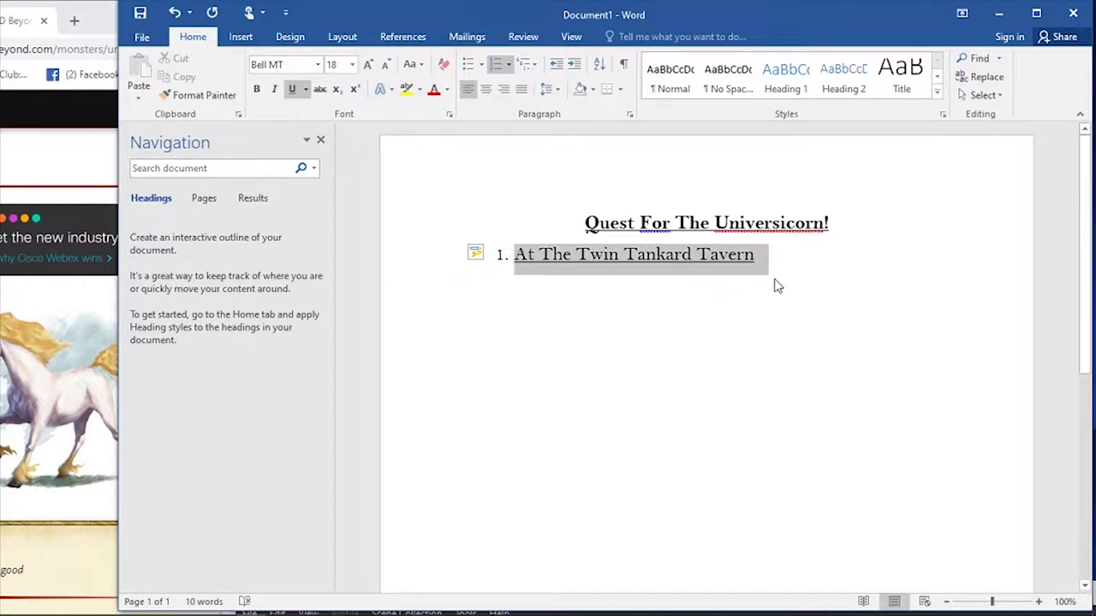
click(786, 252)
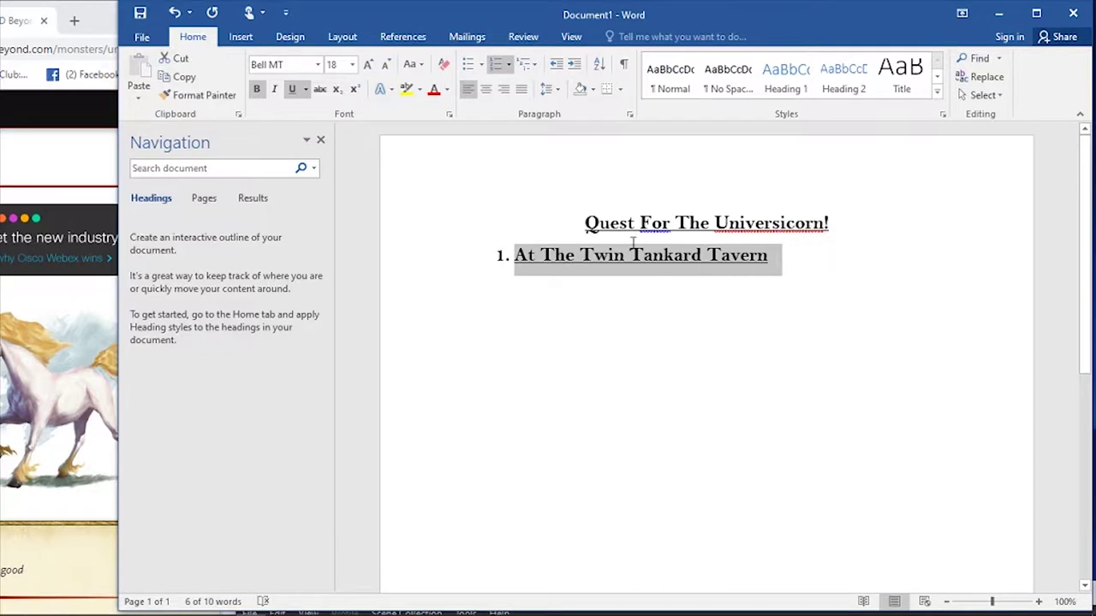
click(352, 65)
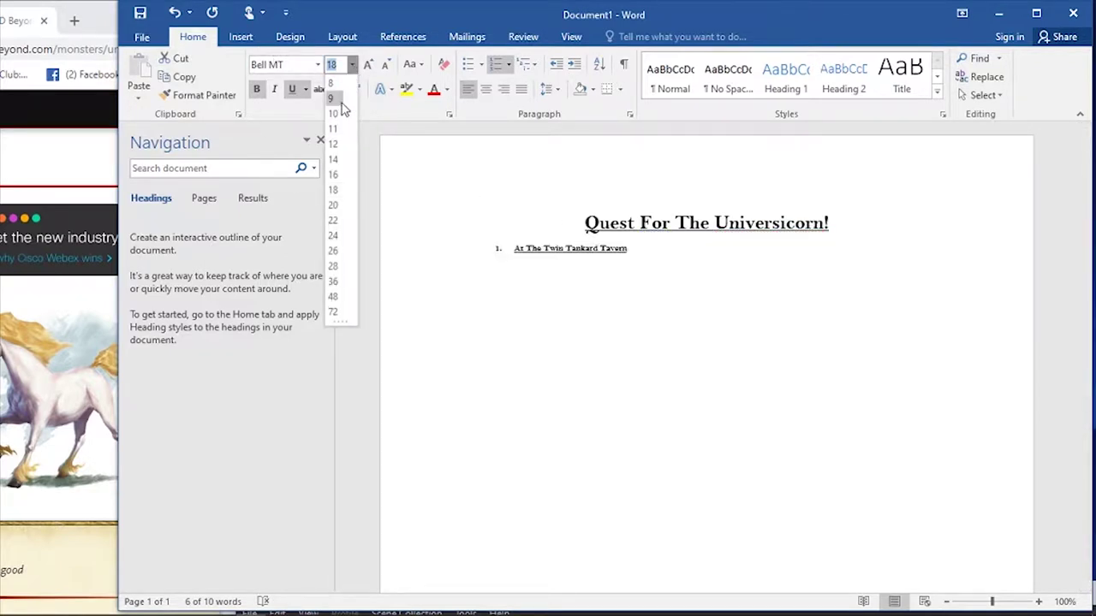
click(334, 144)
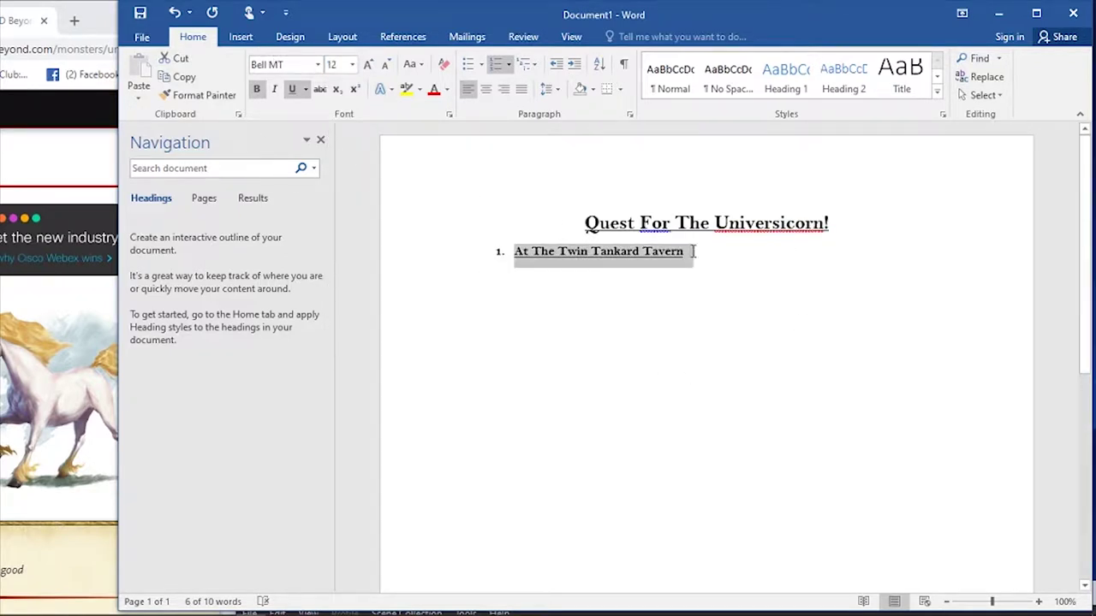
click(867, 281)
drag(698, 252, 513, 254)
click(291, 89)
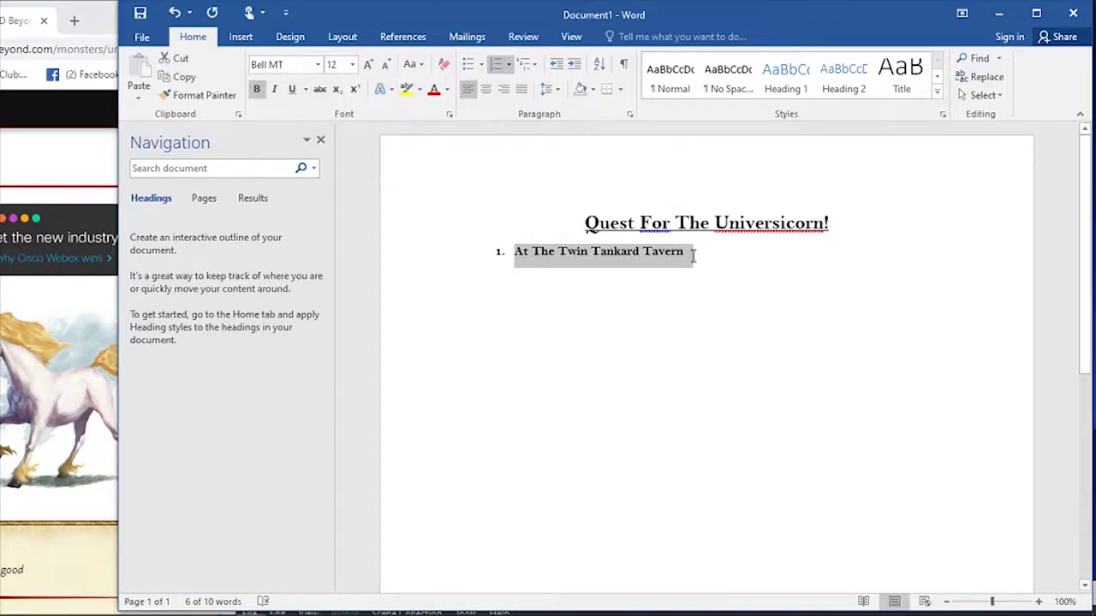
click(905, 269)
text(:)
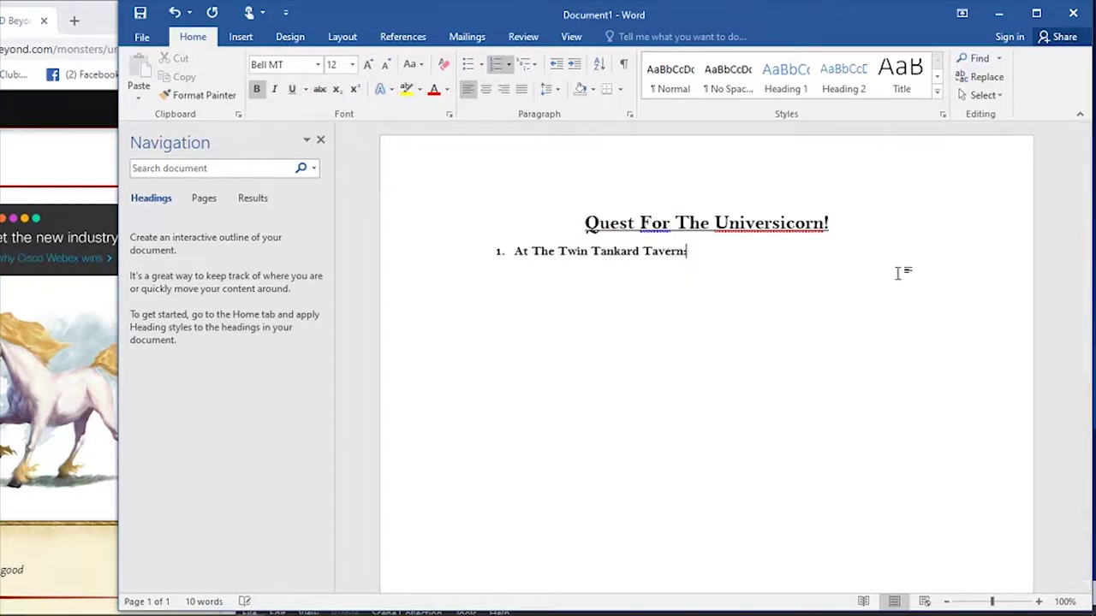
- Add an unnumbered line below the tavern item reading 'Tabaxi Bard “'
key(Return)
key(BackSpace)
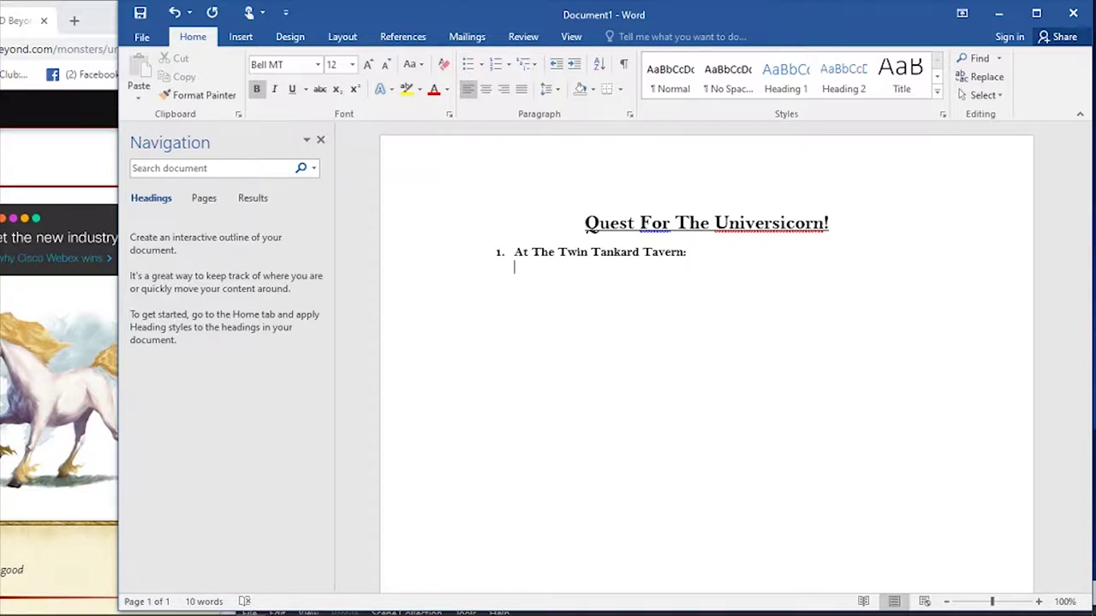
text(Tabaxi Bard)
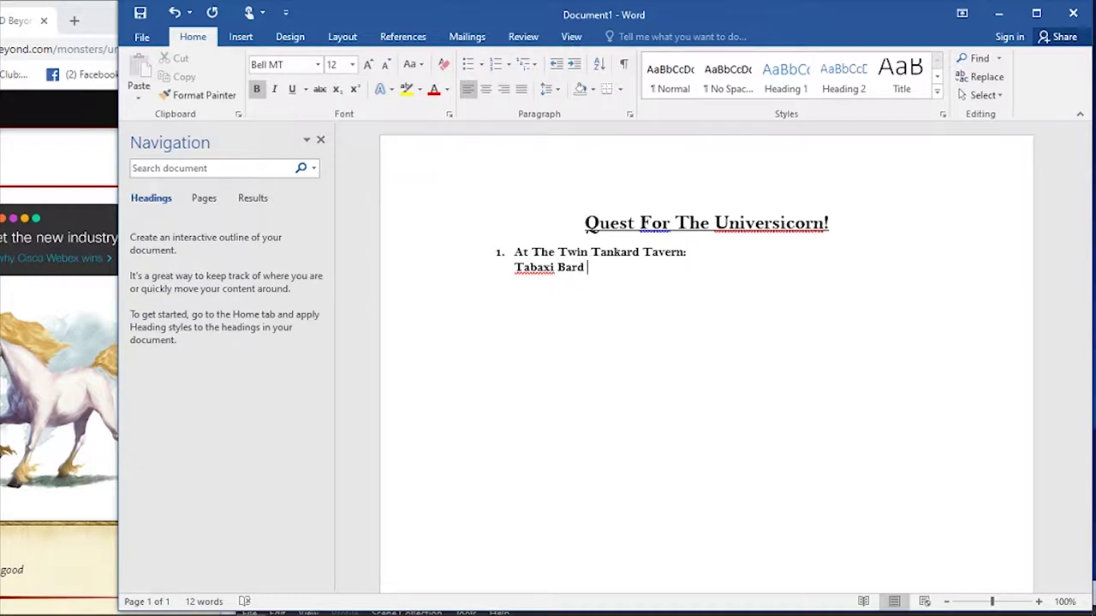
text(")
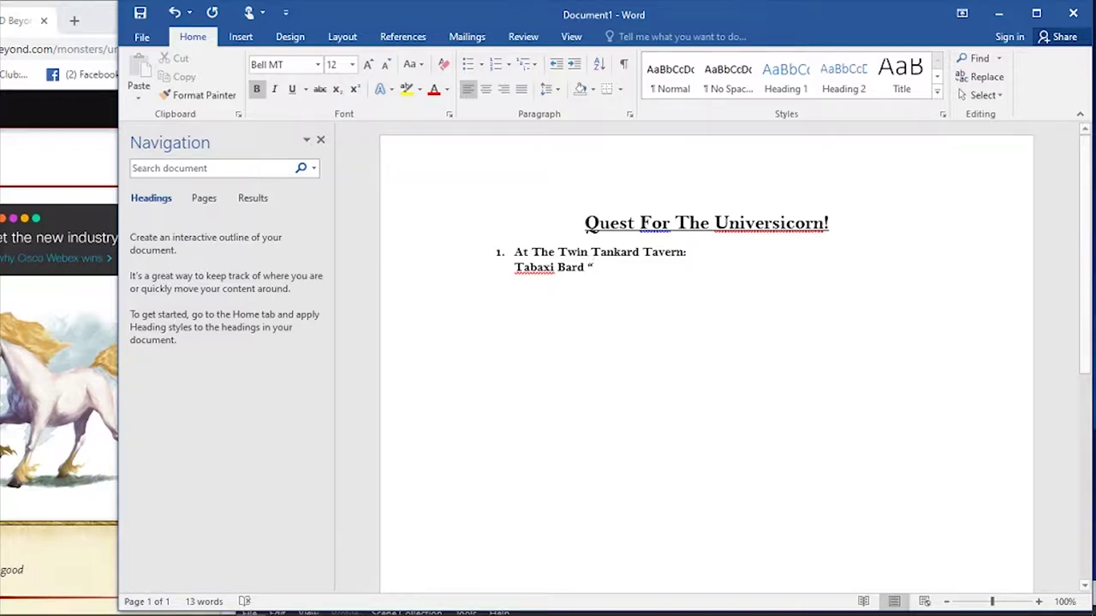
mouse_move(220, 610)
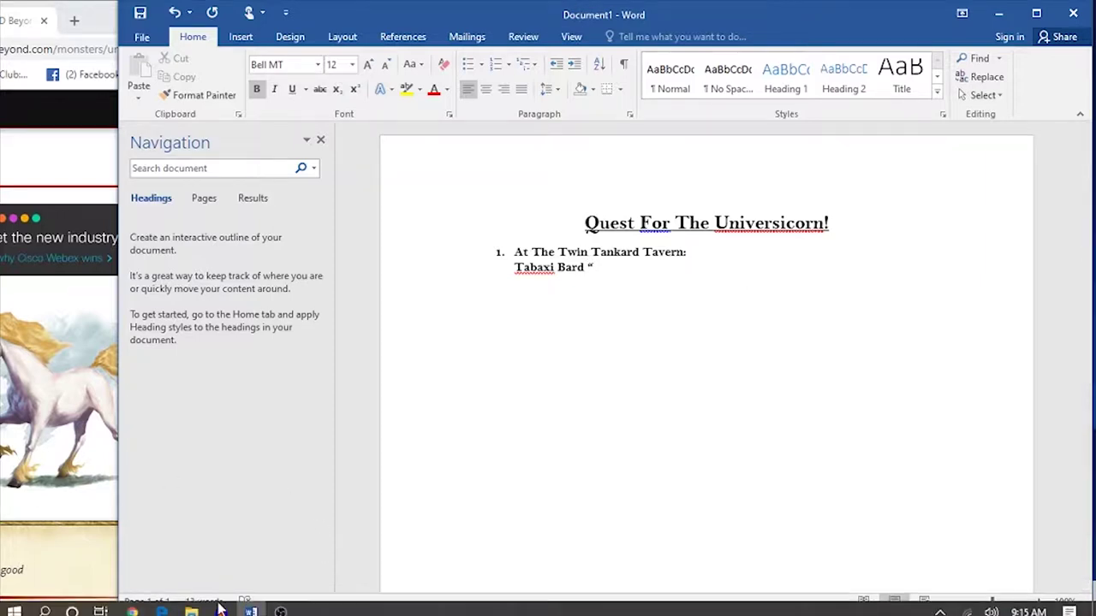
click(131, 608)
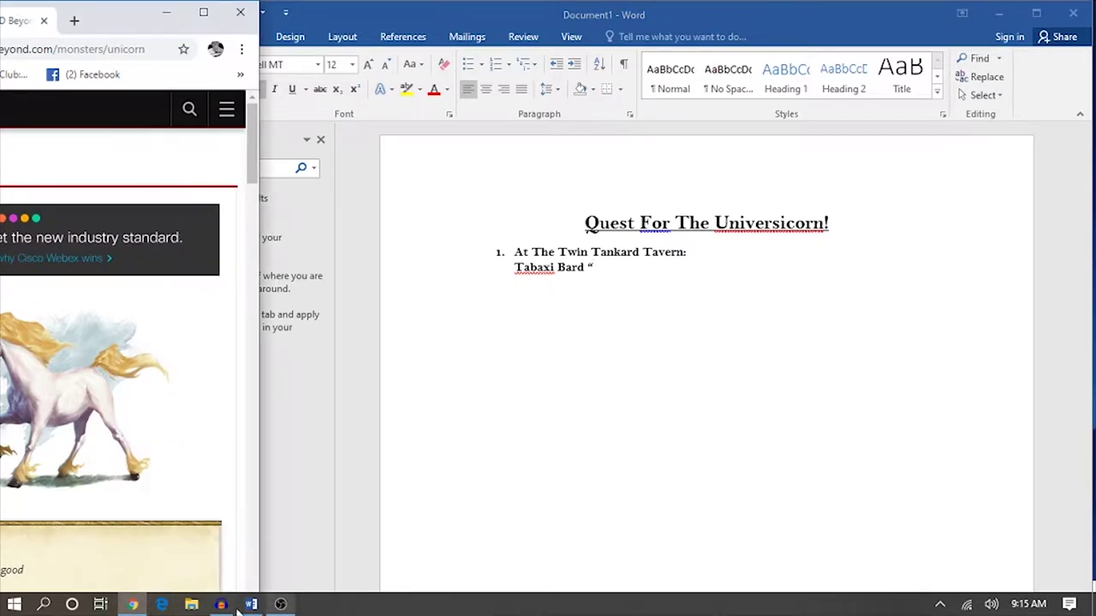
- Maximize Chrome and search Google for 'fantasy name generator'
double_click(157, 7)
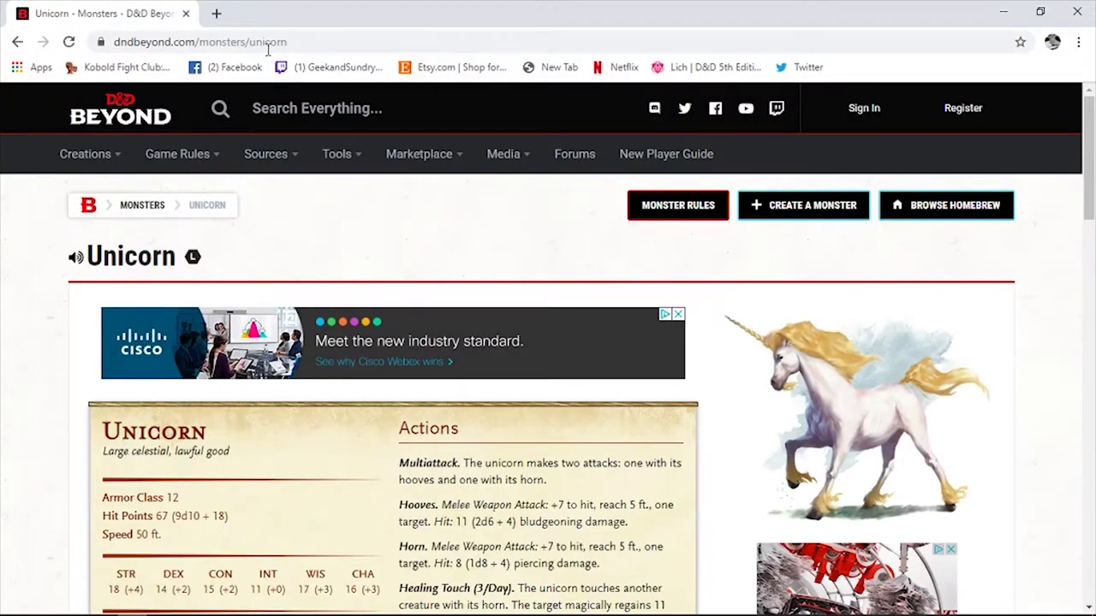
click(319, 43)
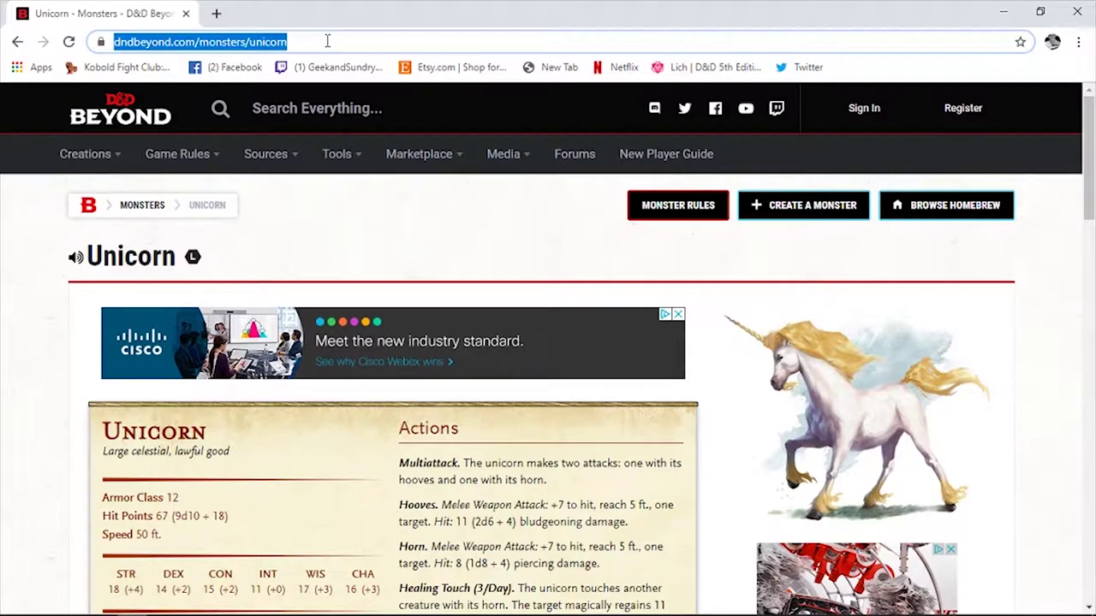
text(tabixi)
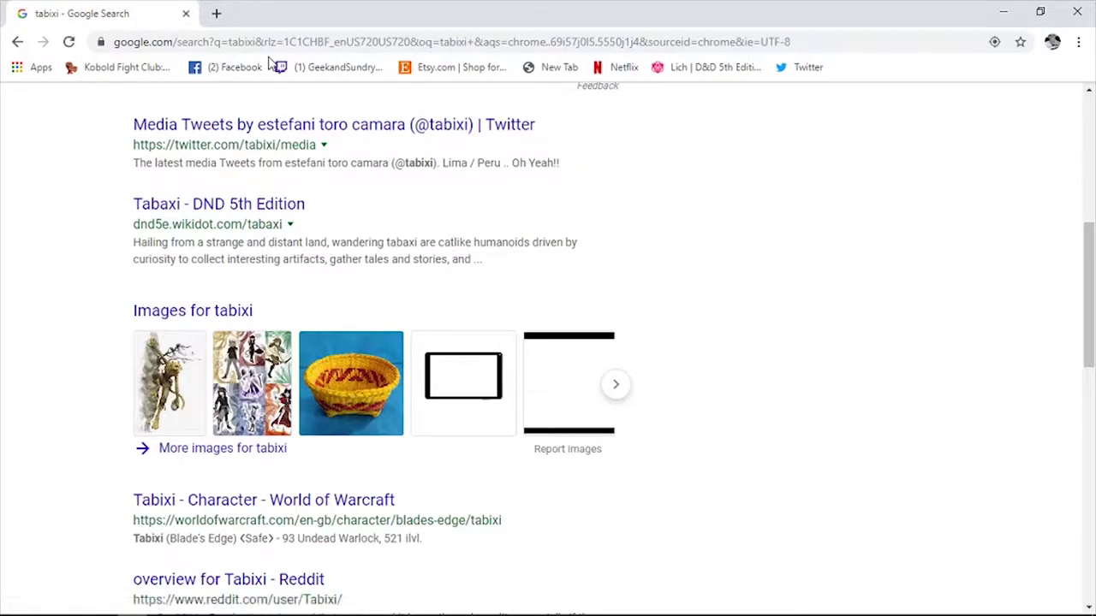
scroll(311, 313, up, 2)
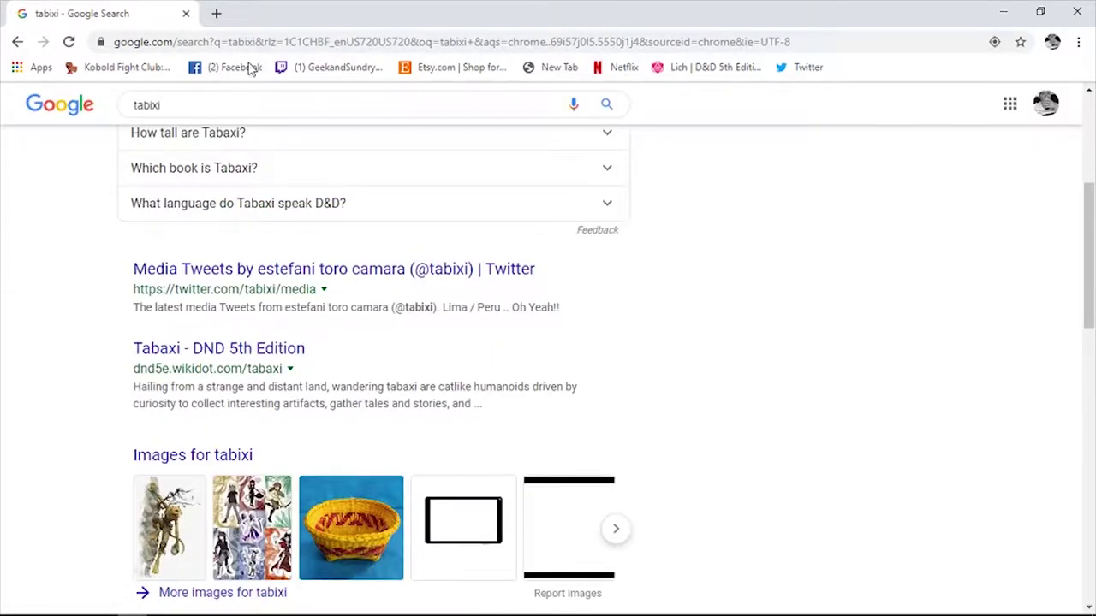
click(251, 48)
text(fantasy na)
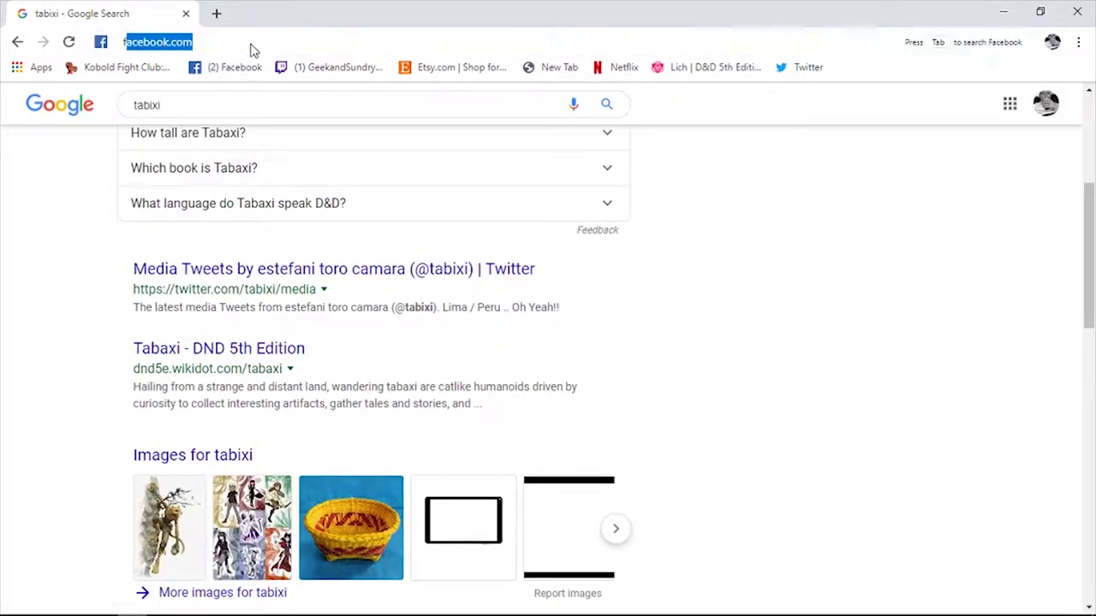
text(me generato)
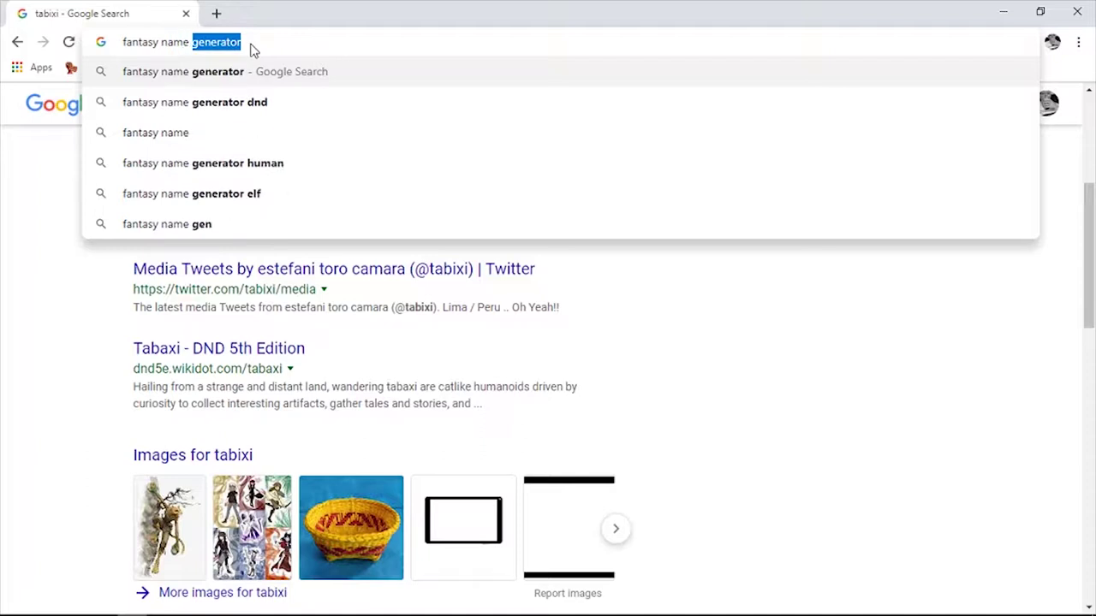
text(r)
key(Return)
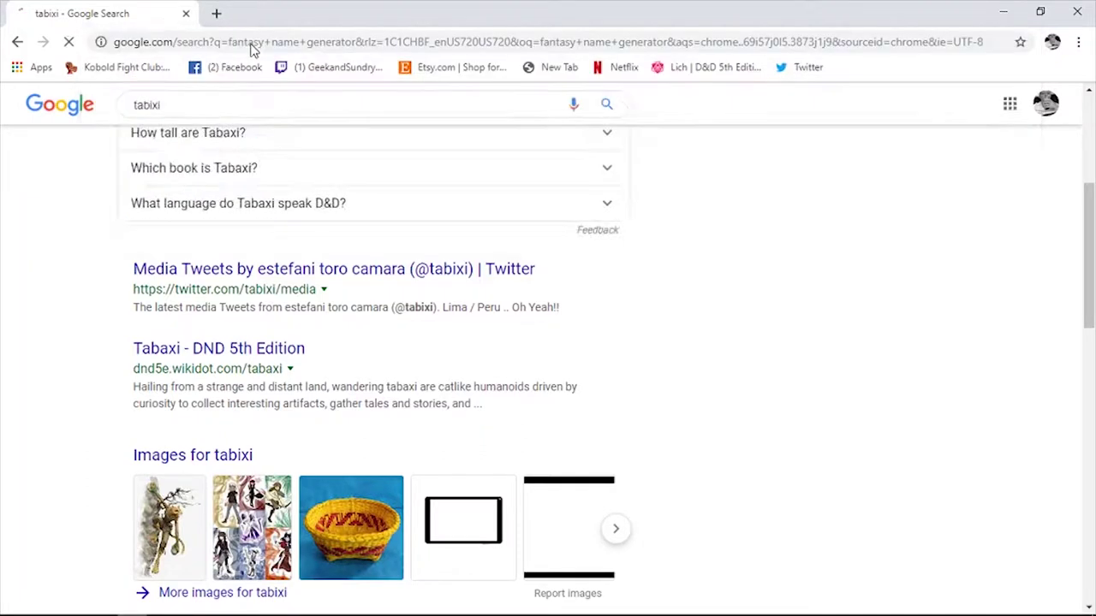
- Open the Fantasy Name Generators site and browse its list of generators
click(384, 241)
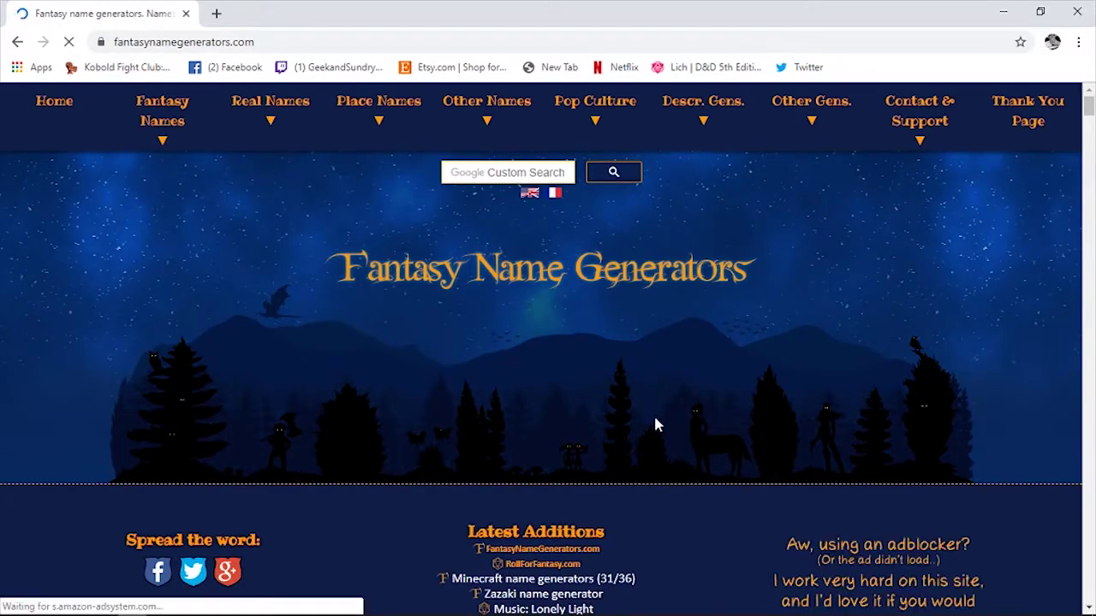
scroll(648, 380, down, 3)
scroll(641, 376, down, 4)
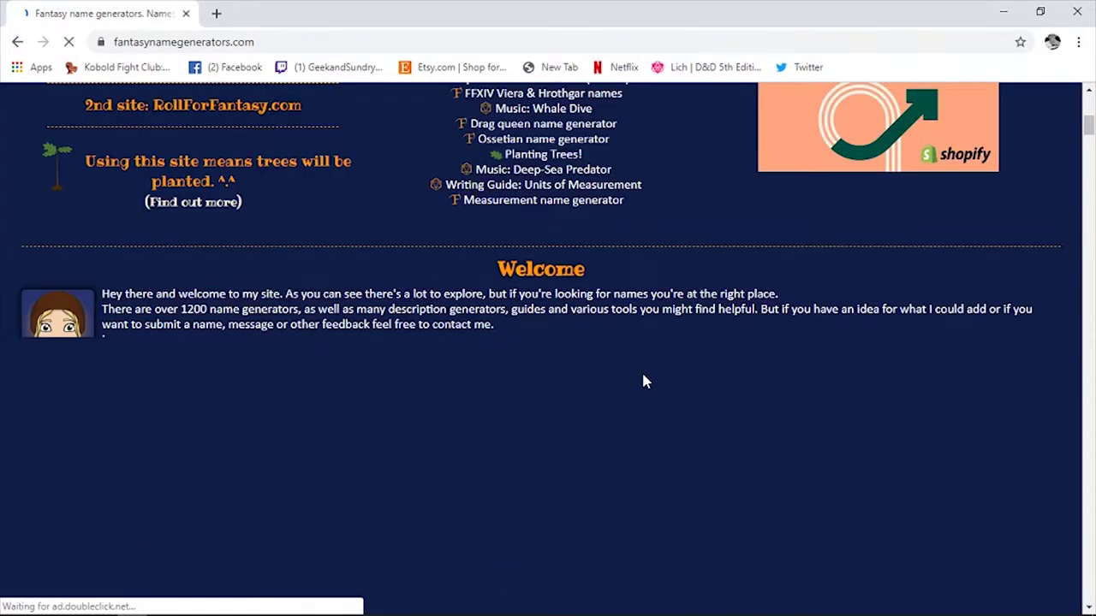
scroll(643, 368, down, 5)
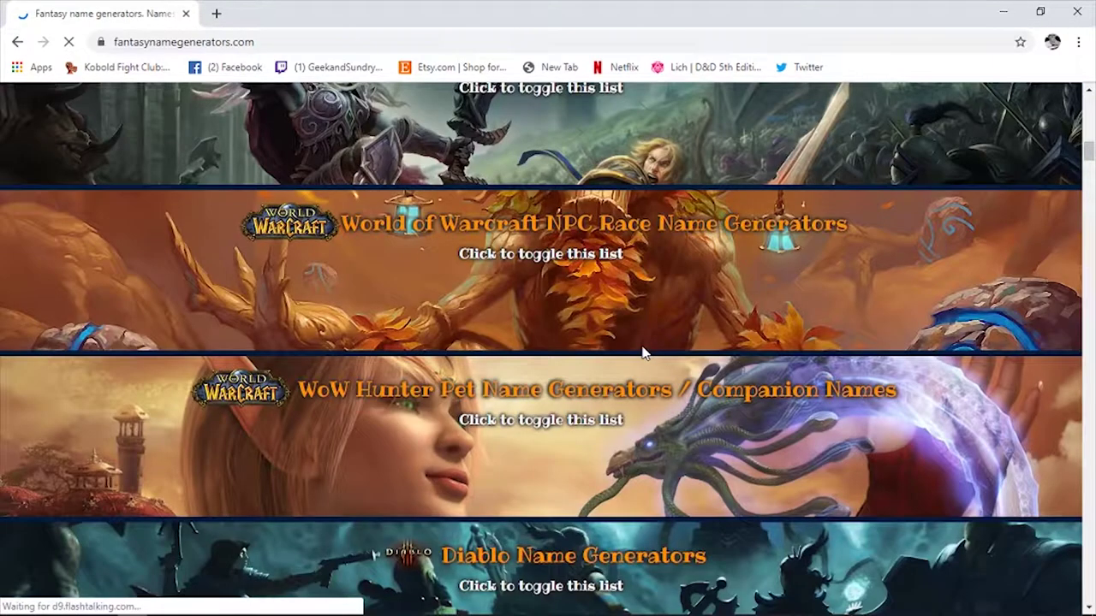
scroll(644, 353, up, 5)
scroll(585, 204, up, 8)
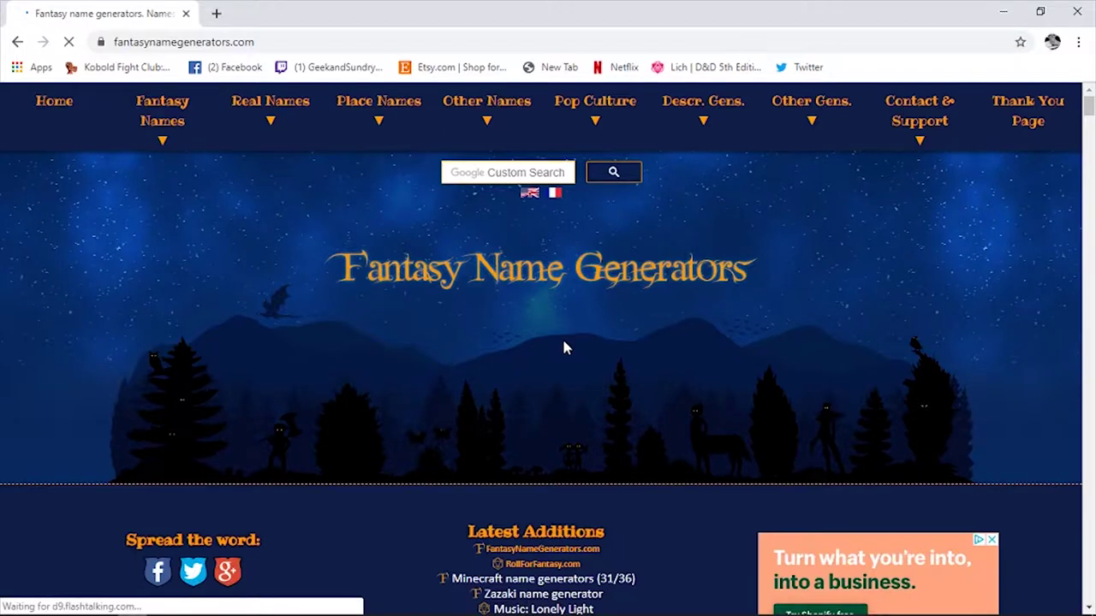
mouse_move(163, 111)
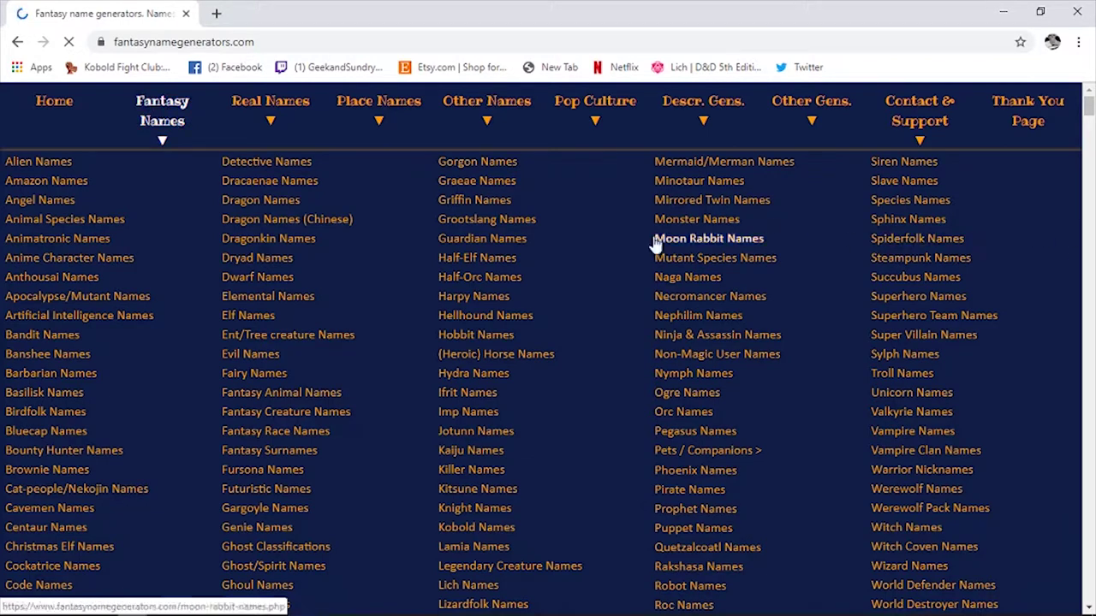
scroll(568, 381, down, 2)
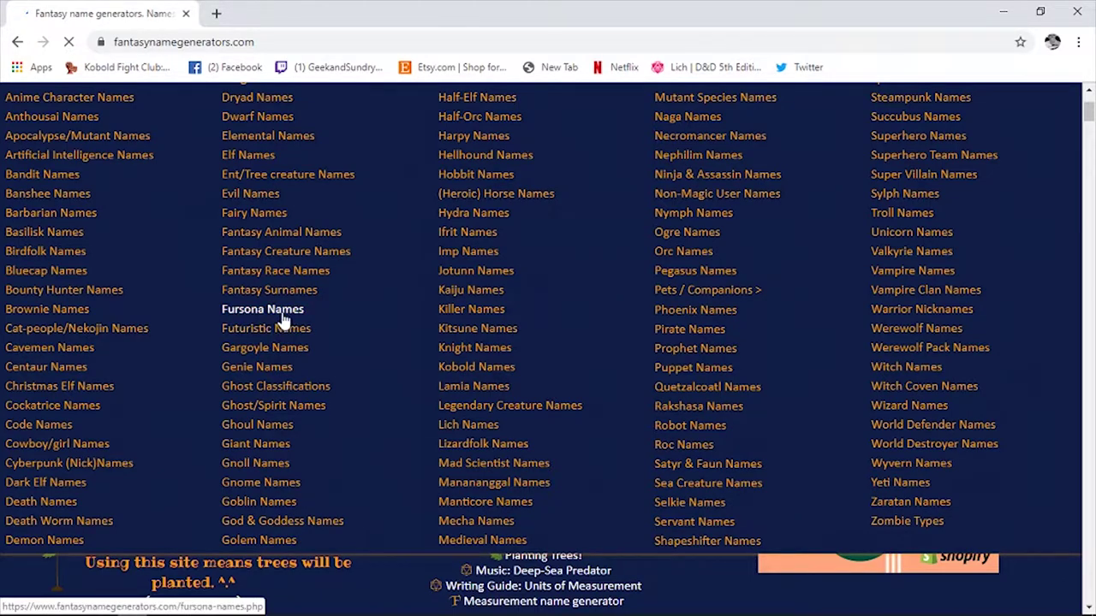
- Generate four batches of male Cat-people/Nekojin names, then move Chrome aside
click(125, 329)
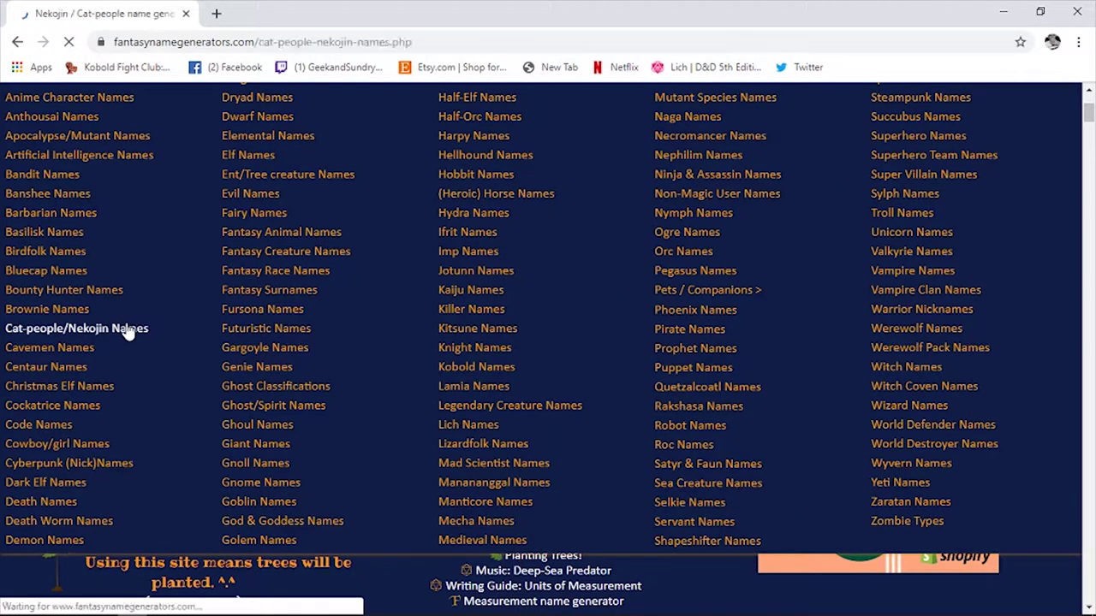
scroll(741, 509, down, 8)
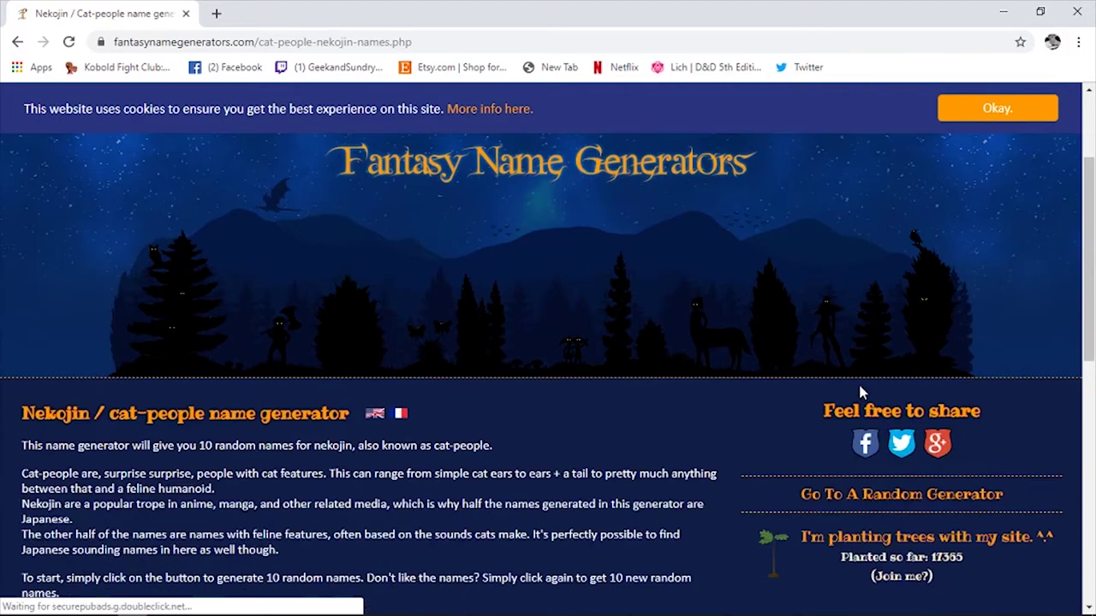
scroll(851, 387, up, 2)
scroll(845, 393, down, 1)
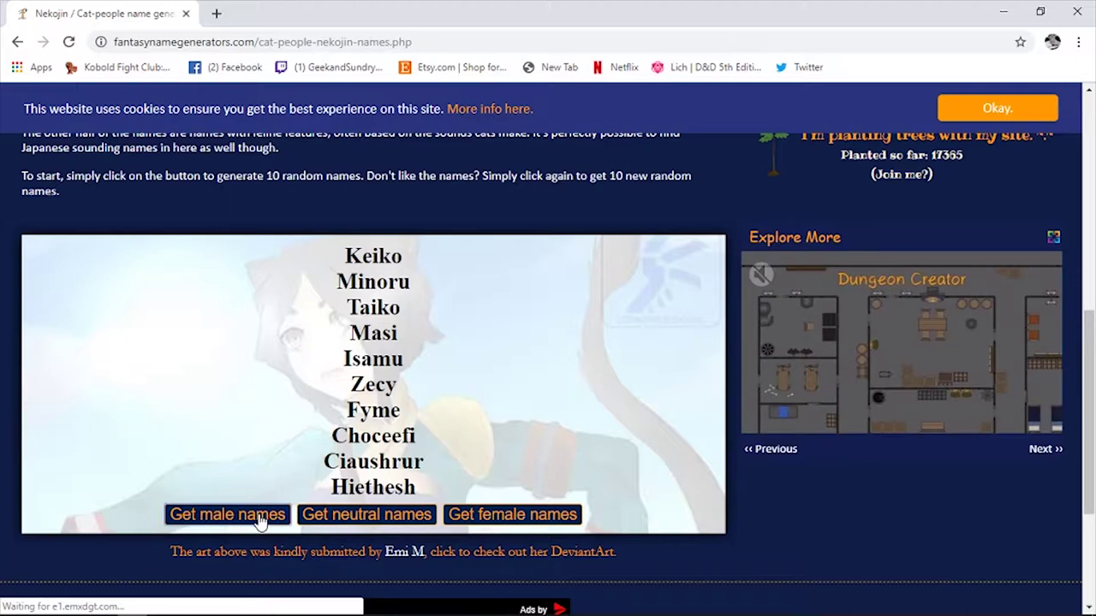
click(260, 515)
click(259, 516)
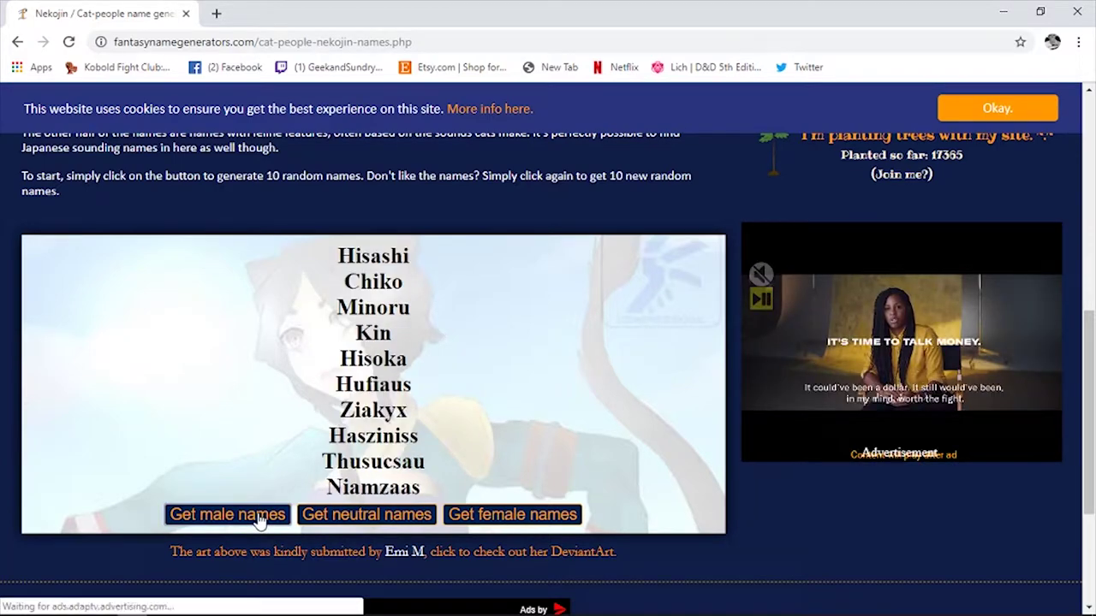
click(259, 518)
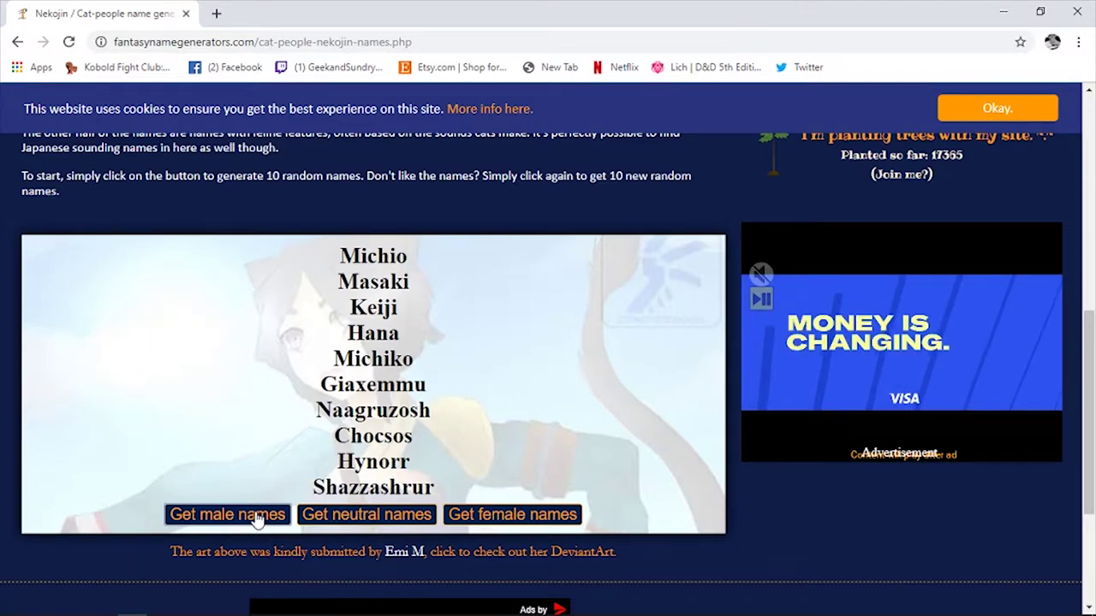
click(257, 518)
drag(548, 13, 24, 22)
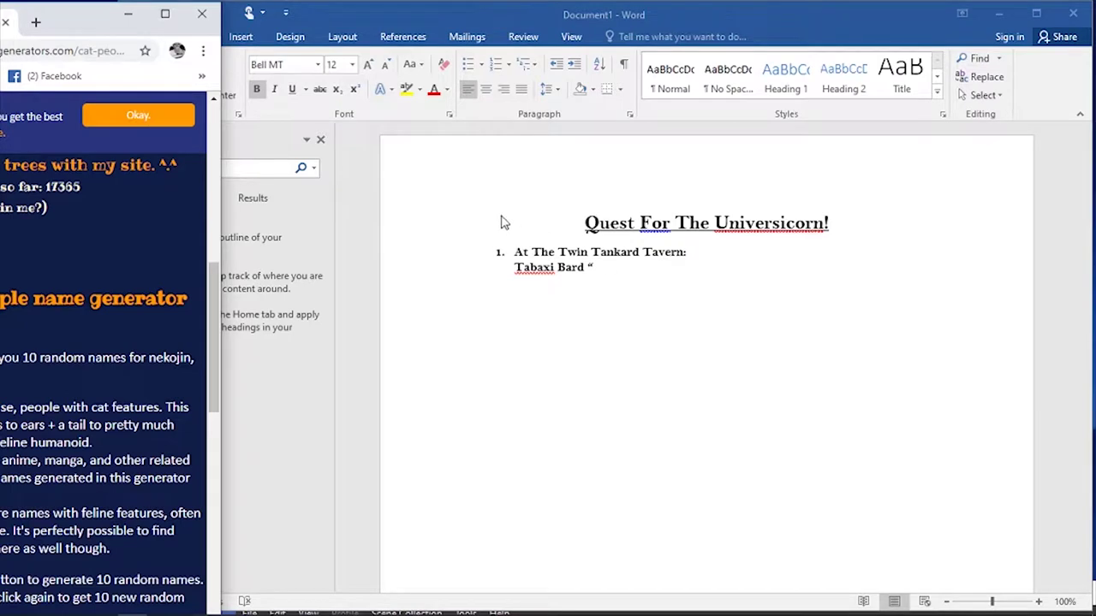
- Name the Tabaxi Bard “Whisper Song” inside the quotes
click(648, 268)
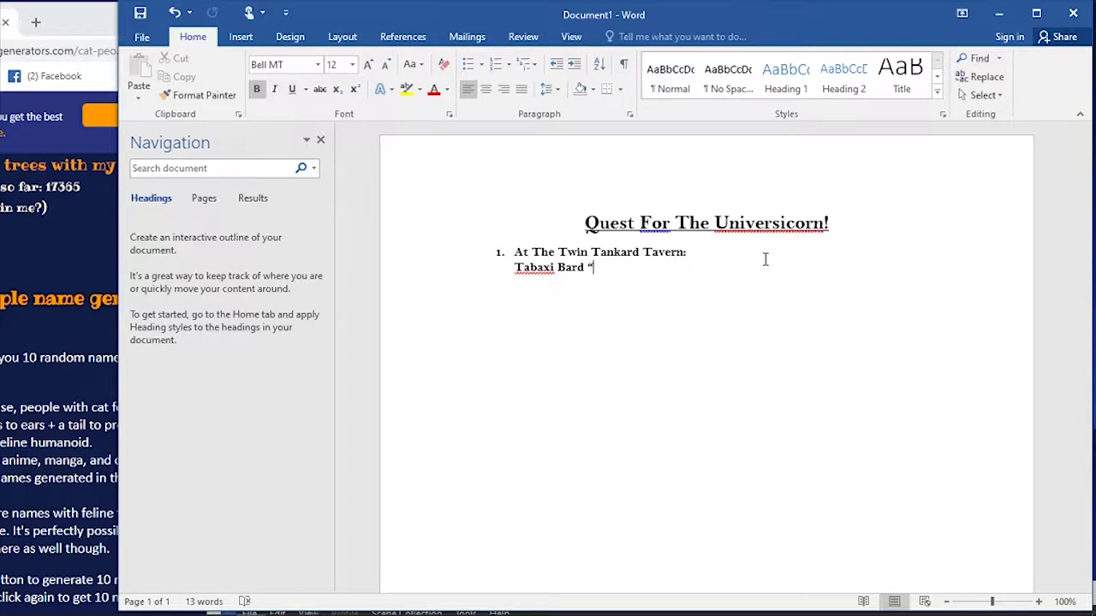
text(Blue)
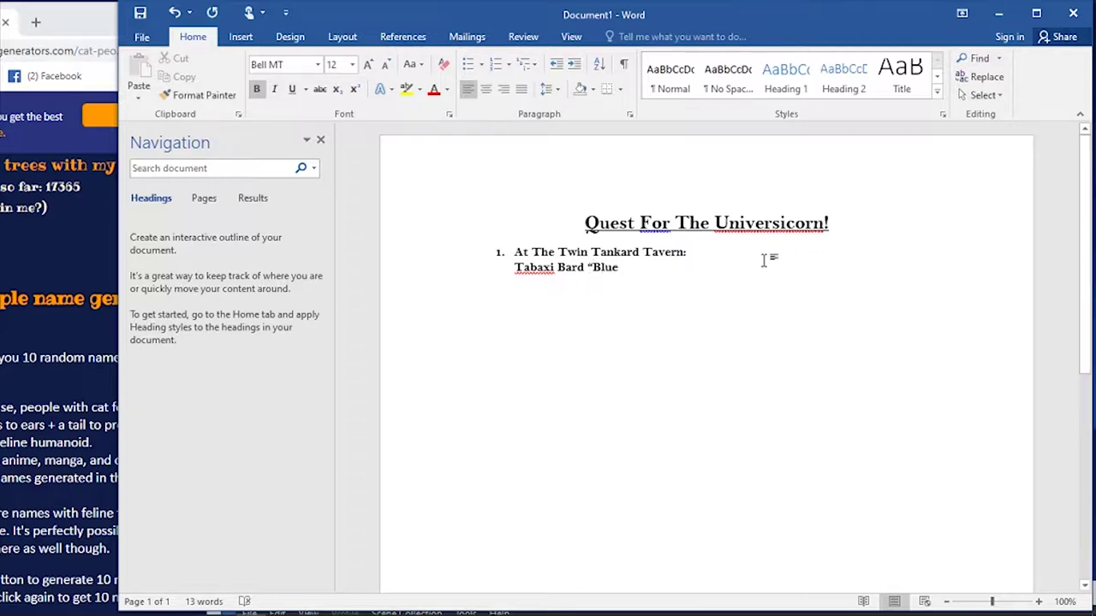
key(BackSpace)
key(BackSpace)
key(BackSpace)
key(BackSpace)
key(BackSpace)
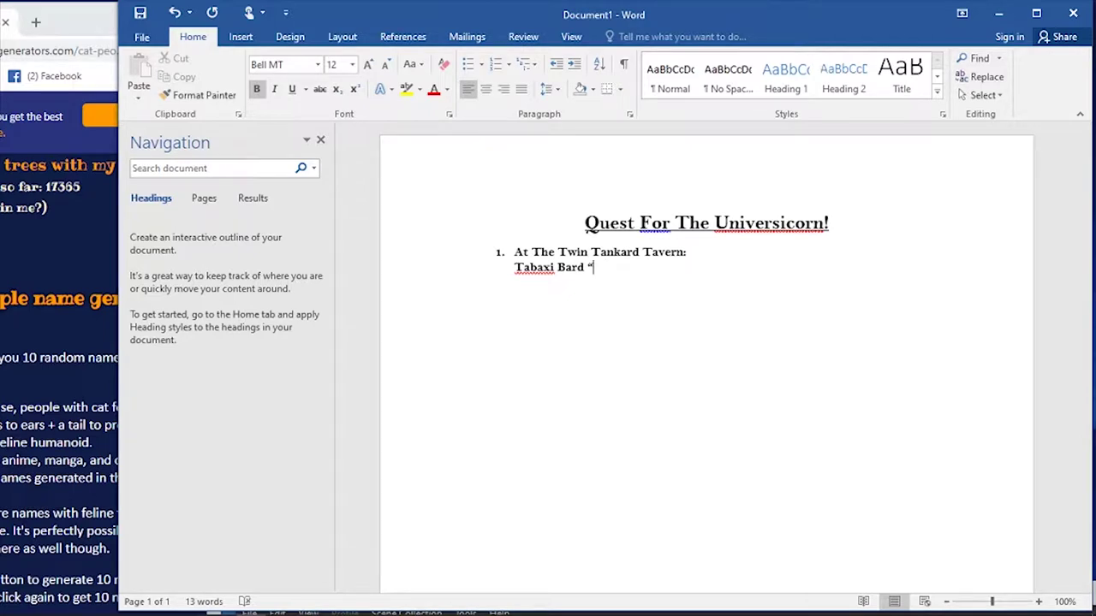
text(Parchment)
key(BackSpace)
key(BackSpace)
key(BackSpace)
key(BackSpace)
key(BackSpace)
key(BackSpace)
key(BackSpace)
key(BackSpace)
key(BackSpace)
key(BackSpace)
text(WHISPER)
key(BackSpace)
key(BackSpace)
key(BackSpace)
key(BackSpace)
key(BackSpace)
key(BackSpace)
key(BackSpace)
text(Whisper”)
key(Left)
key(Left)
text(Wander)
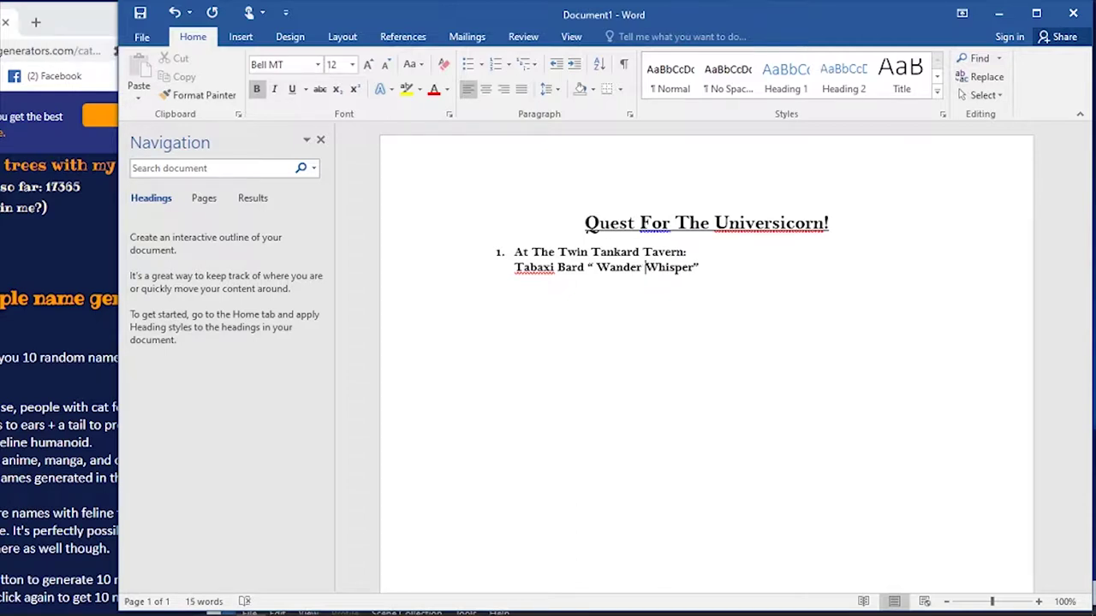
key(BackSpace)
key(BackSpace)
key(BackSpace)
key(BackSpace)
key(BackSpace)
key(BackSpace)
key(BackSpace)
key(BackSpace)
key(BackSpace)
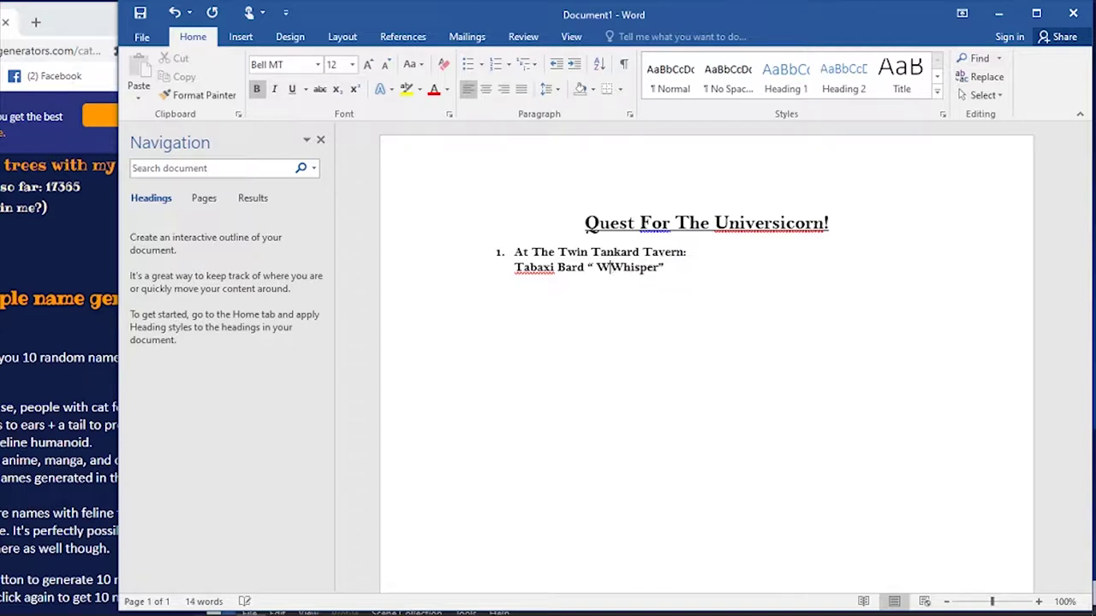
key(Right)
key(Right)
key(Right)
key(Right)
key(Right)
key(Right)
key(Right)
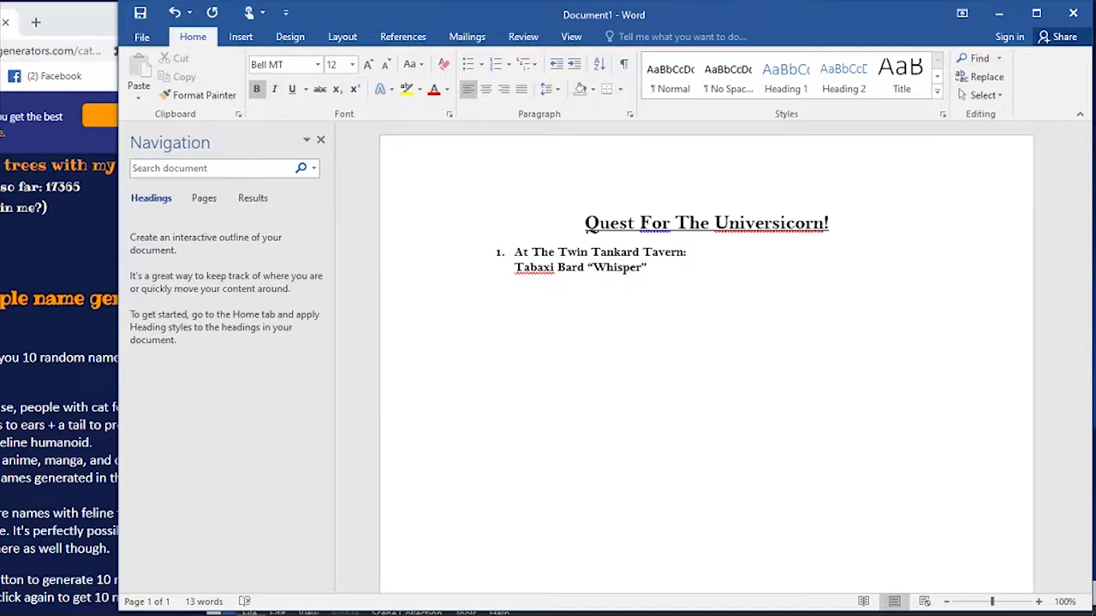
text(Song)
- Add a dash after the closing quote and prefix the line with 'NPC'
click(764, 260)
text(-)
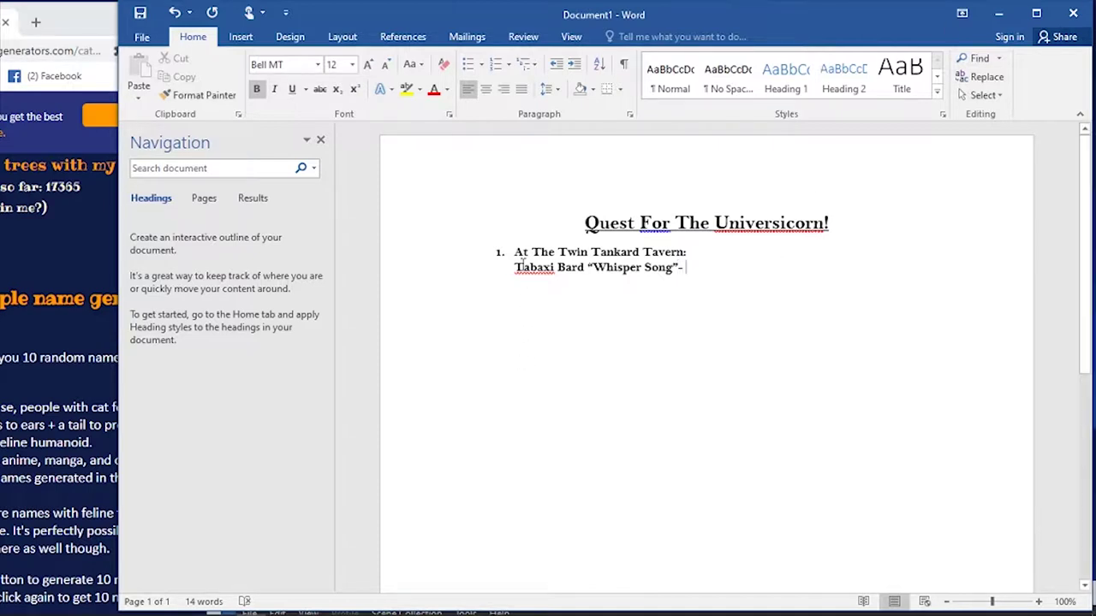
click(516, 268)
text(NPC)
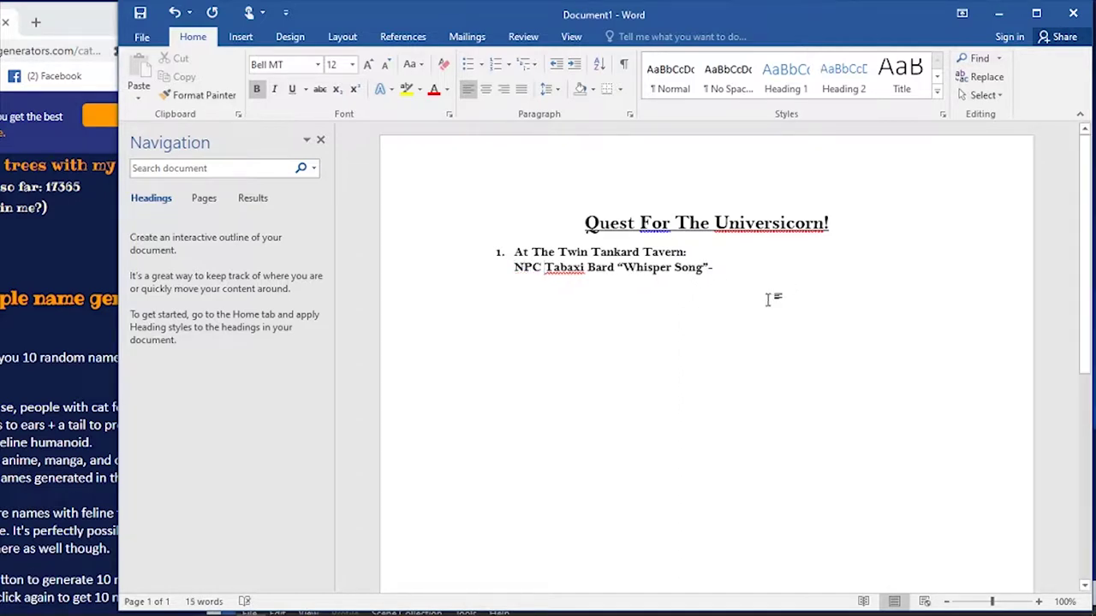
click(719, 267)
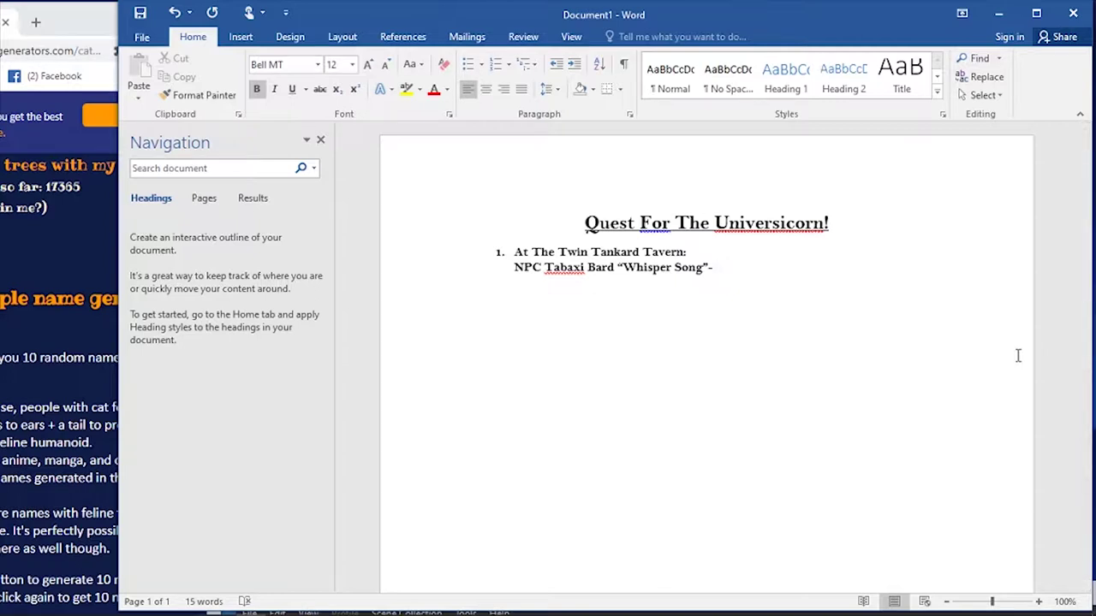
- Describe the bard as a silver grey cat person carrying traveling drums on his hip
text(This silver grey)
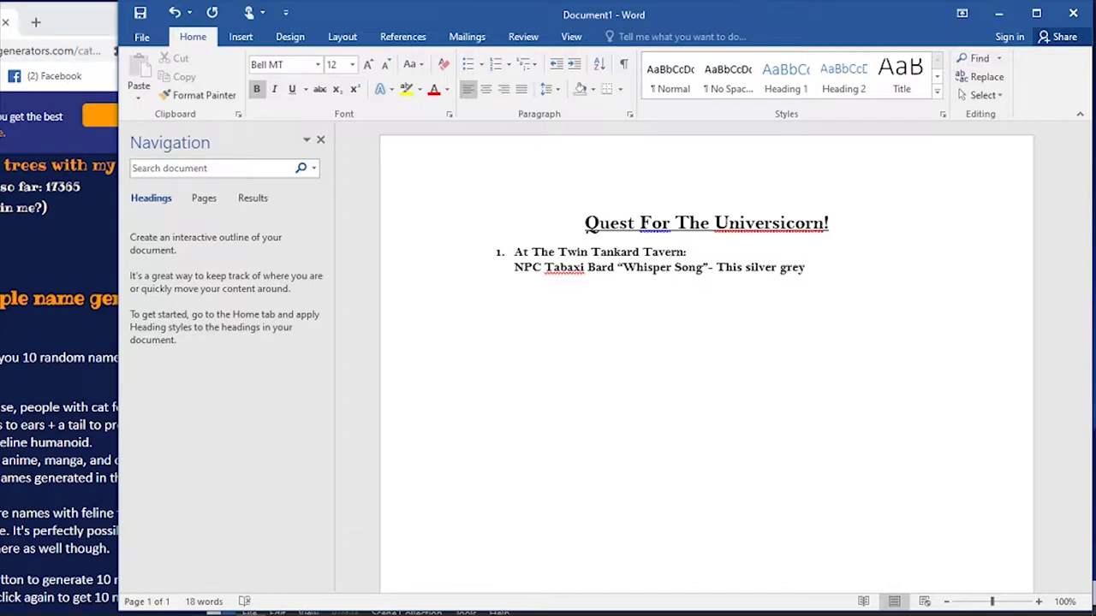
text( taba)
key(BackSpace)
key(BackSpace)
key(BackSpace)
key(BackSpace)
text(cat person)
text(slinks )
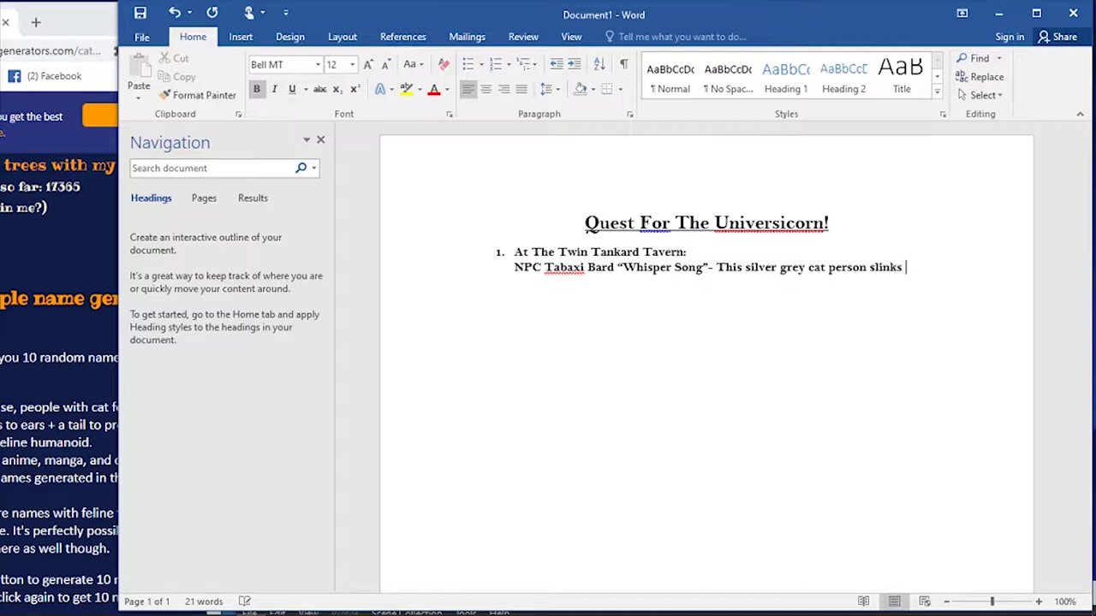
text(through the tavern )
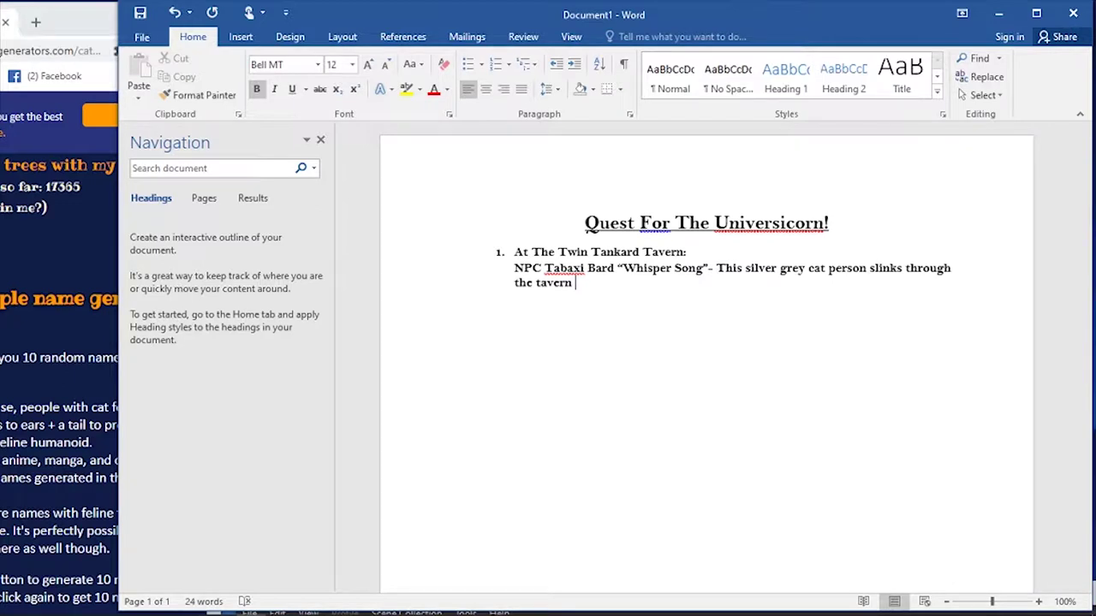
text(with a small s)
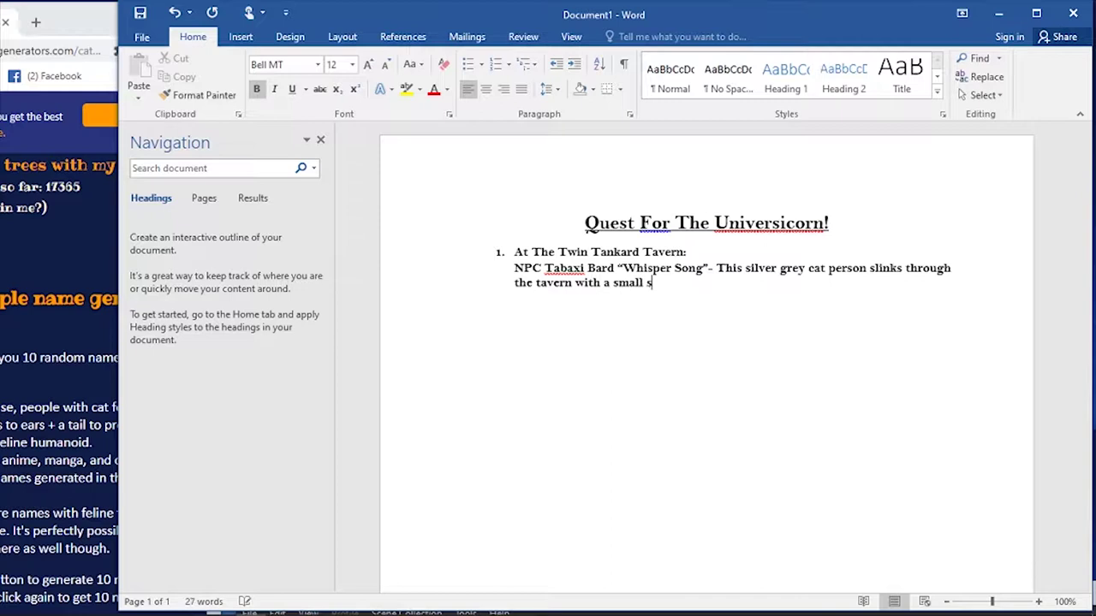
text(e tof traveling drums )
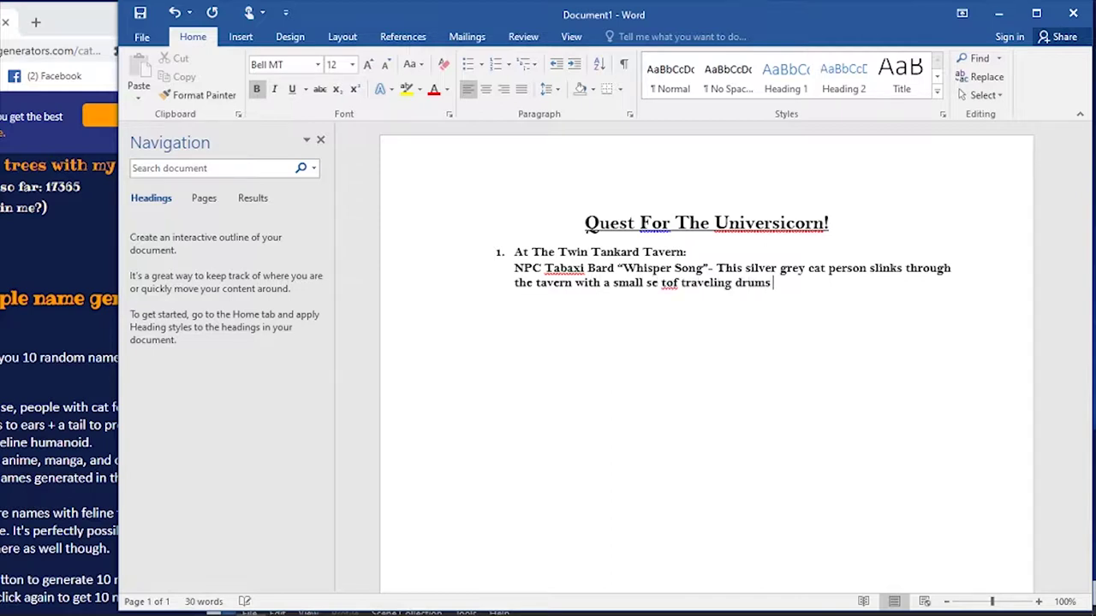
text(on his hip)
- Correct 'se tof' to 'set of' and finish with his iridescent fur as he approaches the stage
click(660, 281)
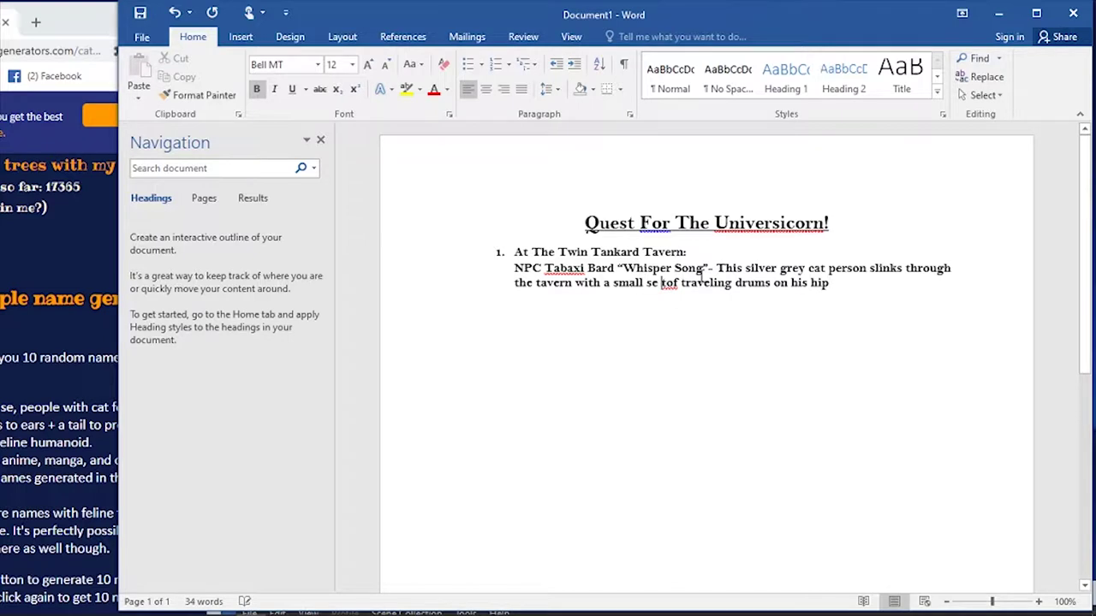
key(BackSpace)
key(Right)
text(a)
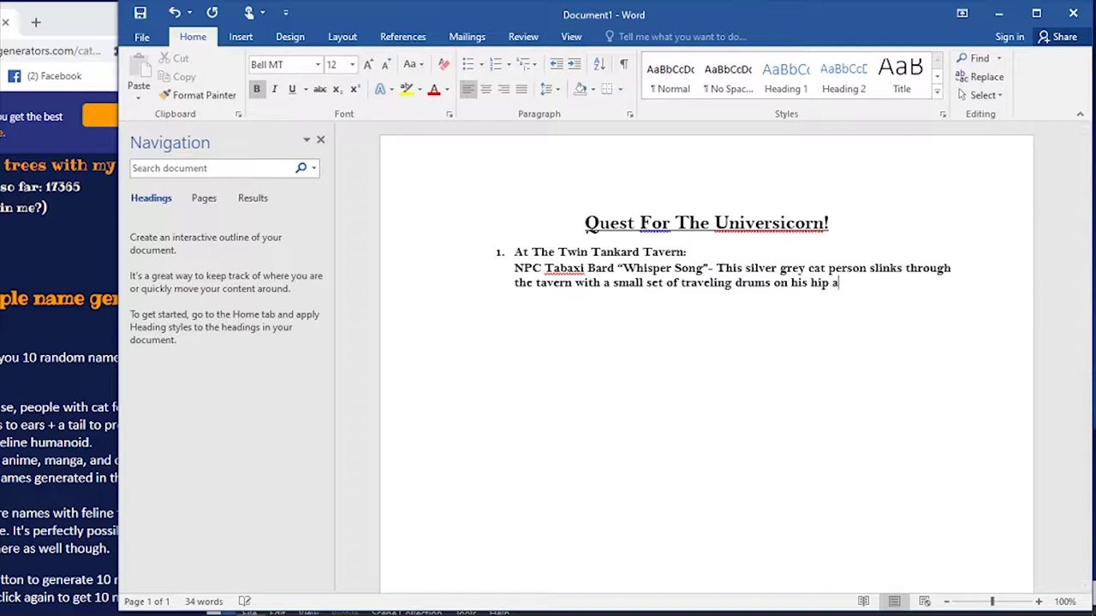
text(nd a twinkle in this eye)
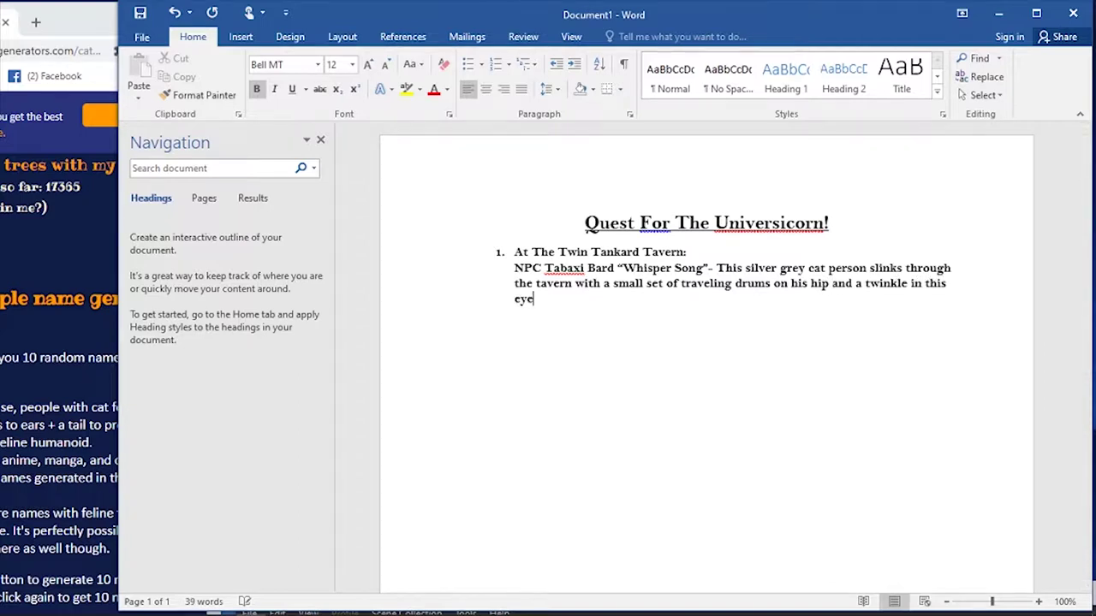
text(. His fur is irride)
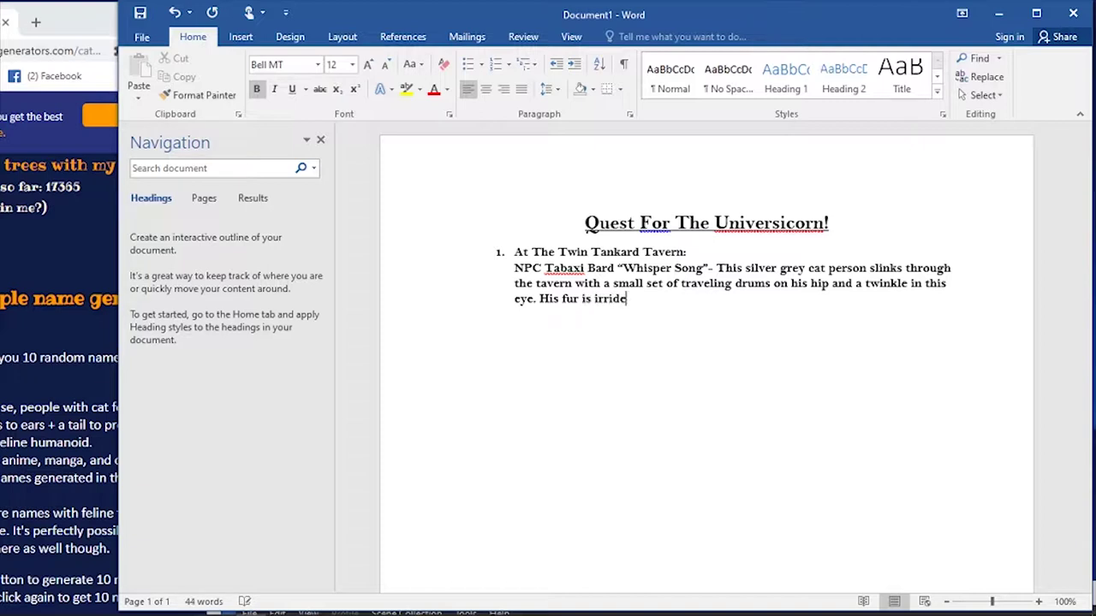
key(BackSpace)
key(BackSpace)
key(BackSpace)
key(BackSpace)
text(idescent under )
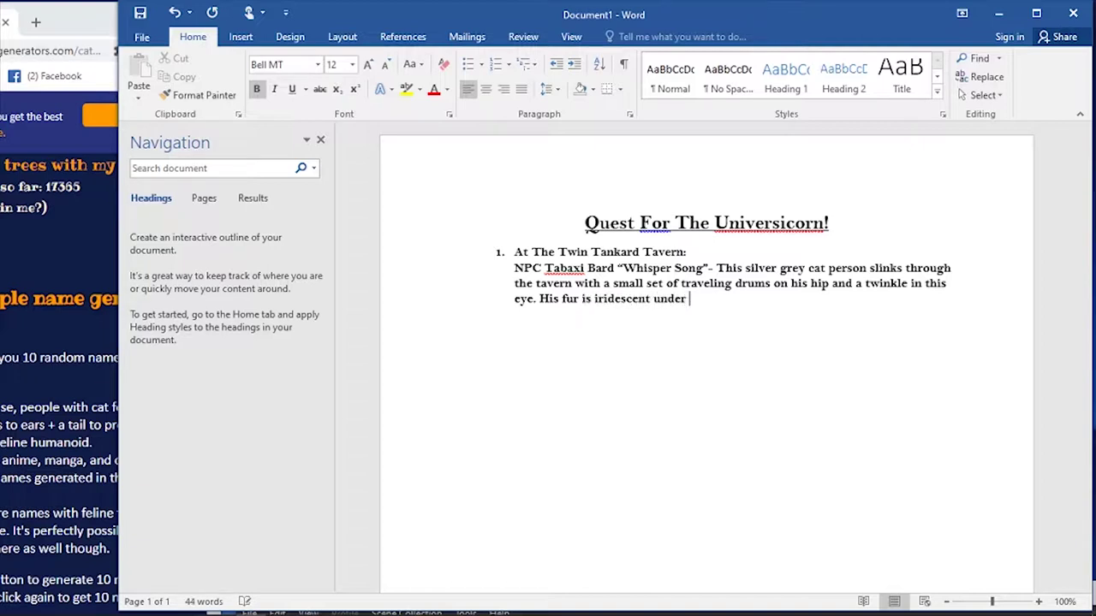
text(the firelight re)
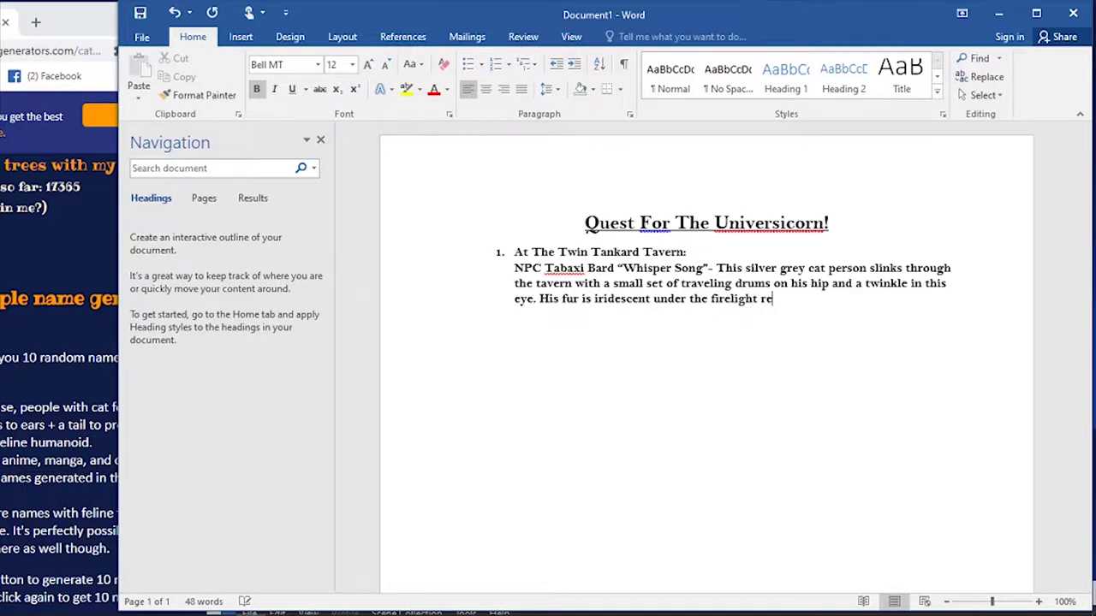
text(flecting a rainbow )
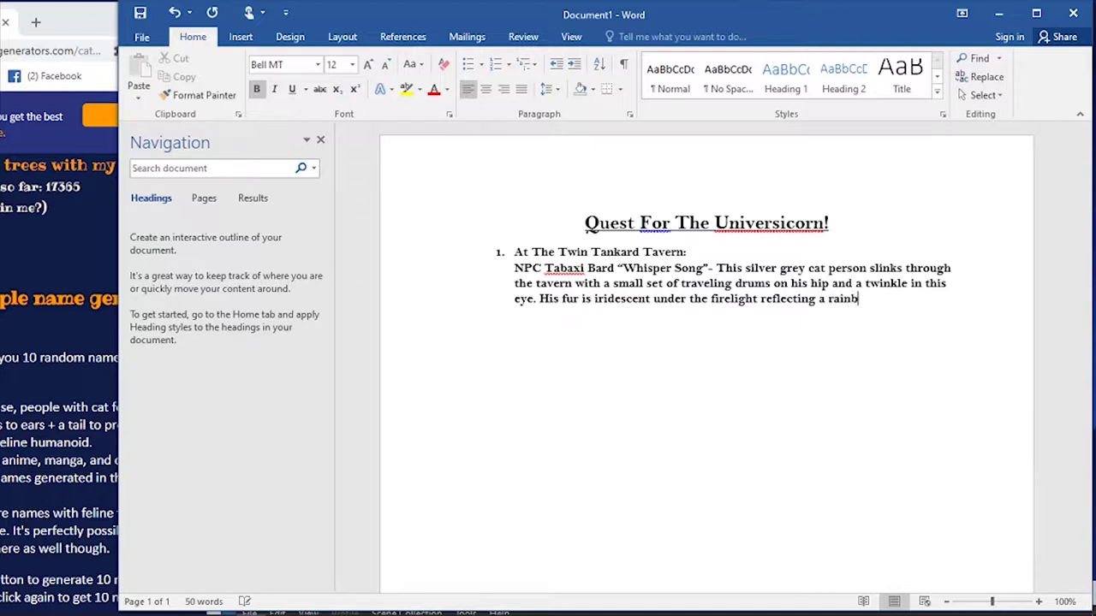
text(of subtle colors)
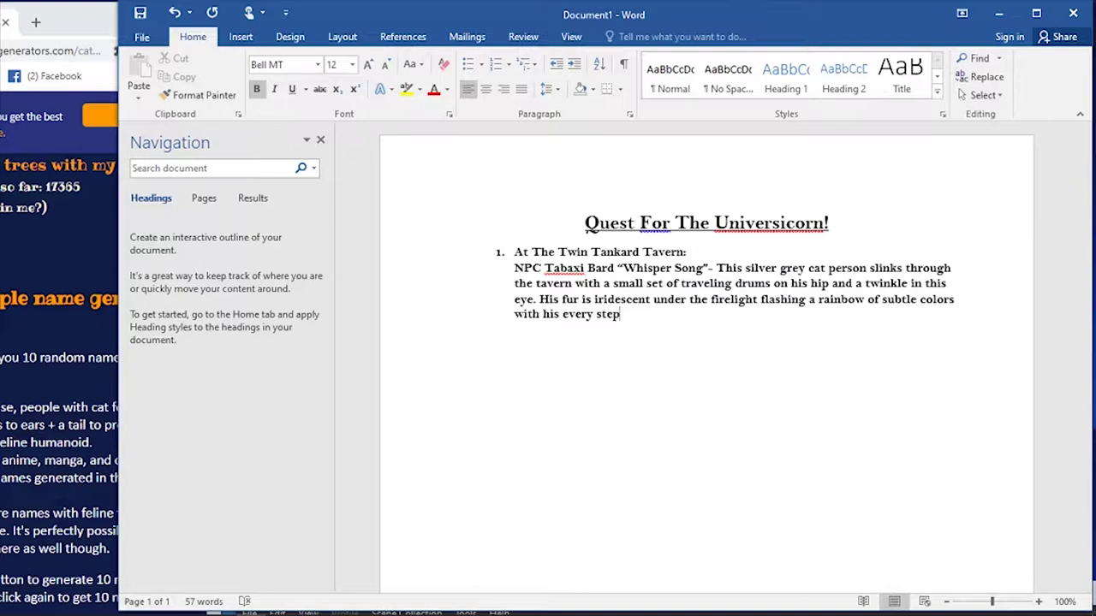
text(as he approaches the stage.)
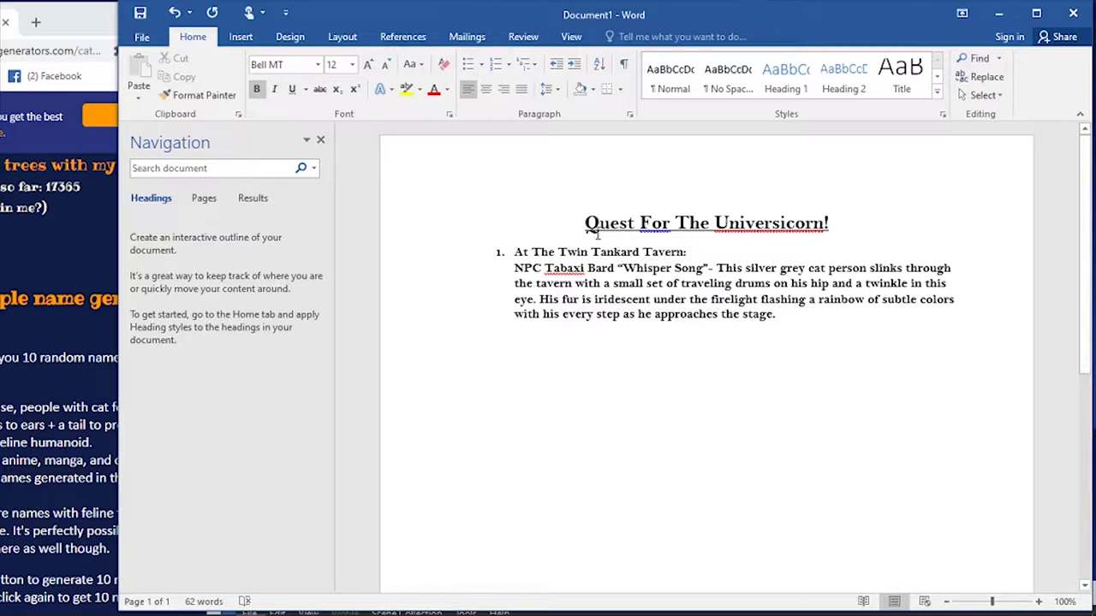
click(698, 252)
- Append 'Nightfall, Fall' after the colon in the tavern heading
text(N)
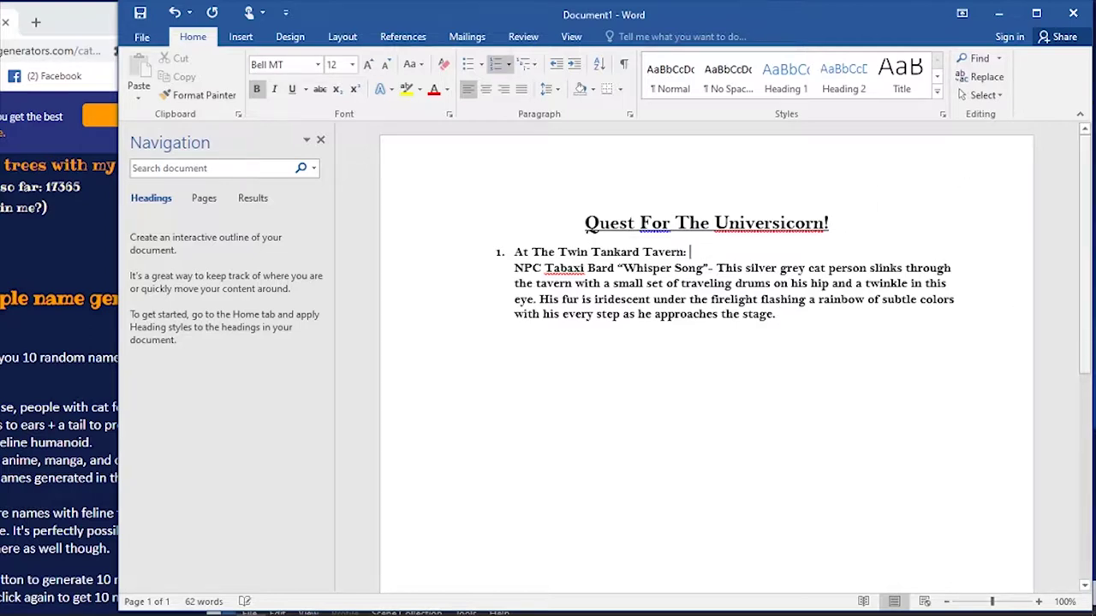
text(ightfall, )
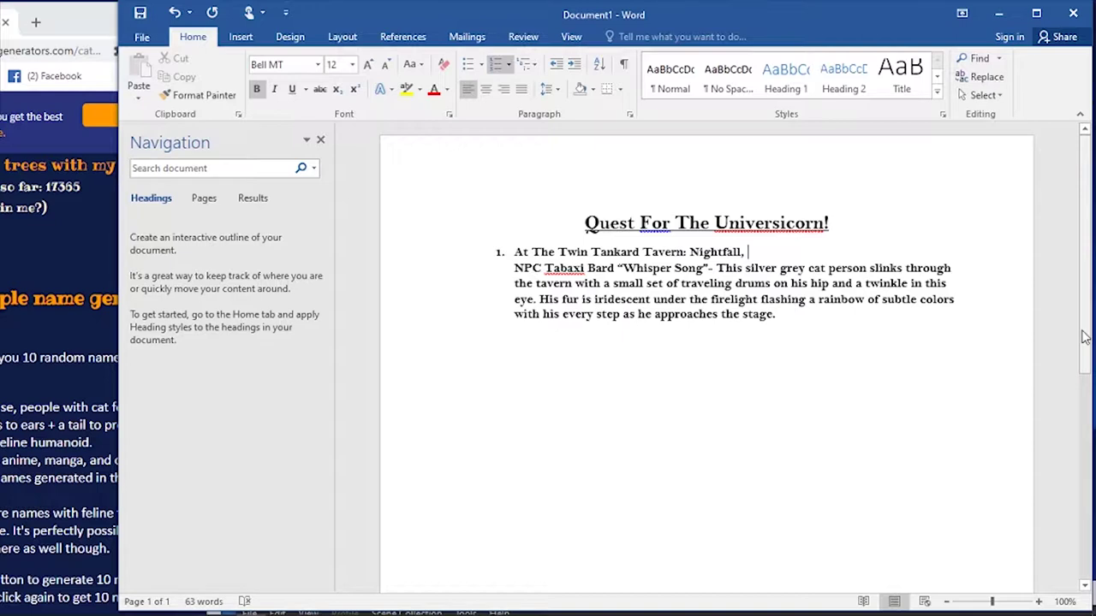
text(Spring)
key(BackSpace)
key(BackSpace)
key(BackSpace)
key(BackSpace)
key(BackSpace)
key(BackSpace)
text(Fall)
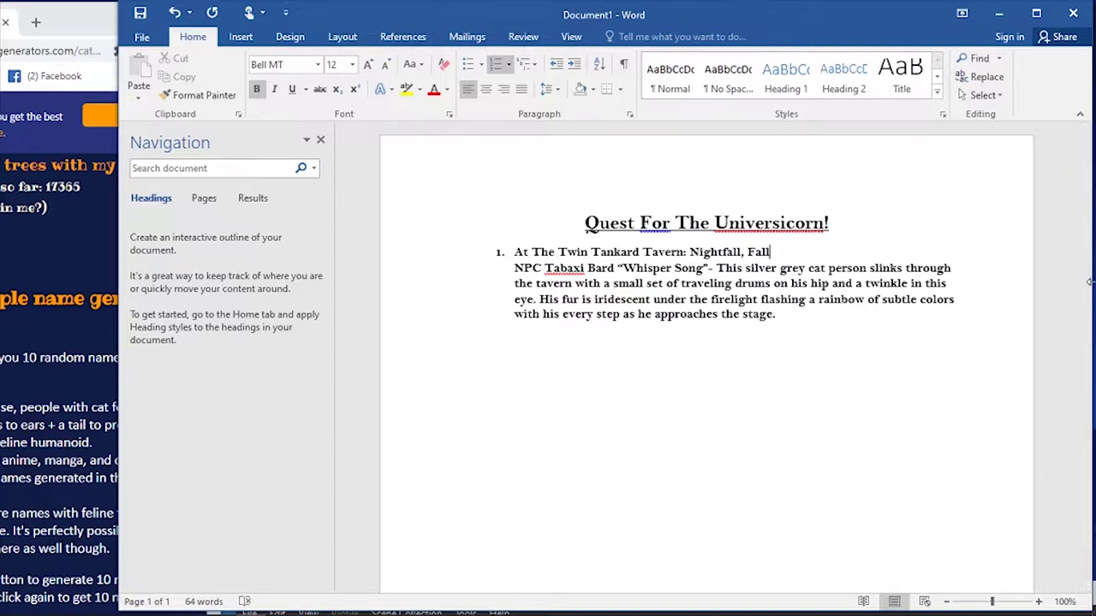
click(514, 269)
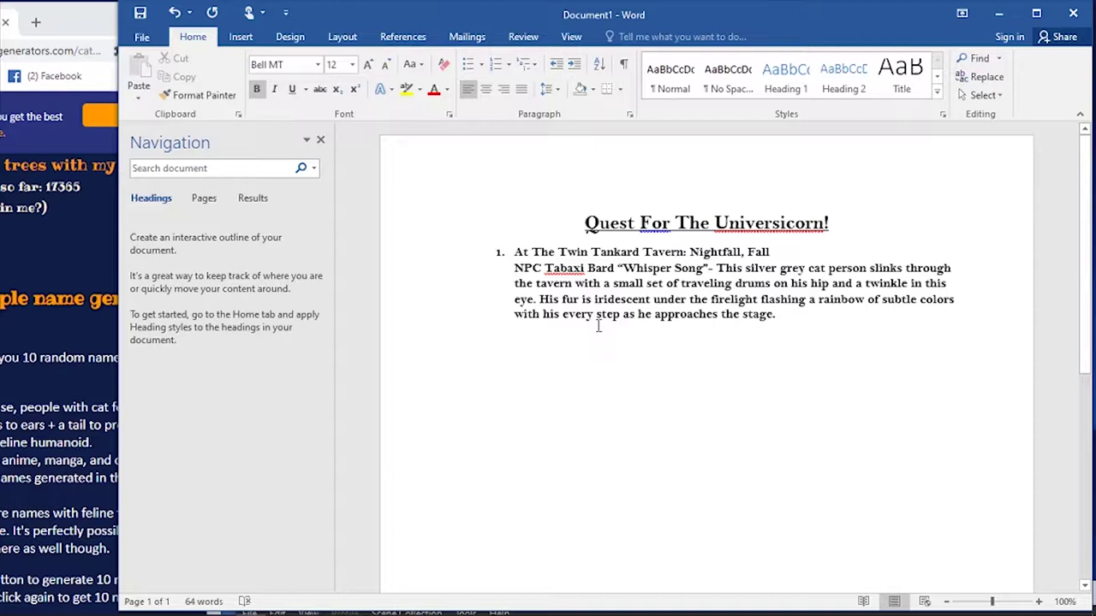
click(792, 255)
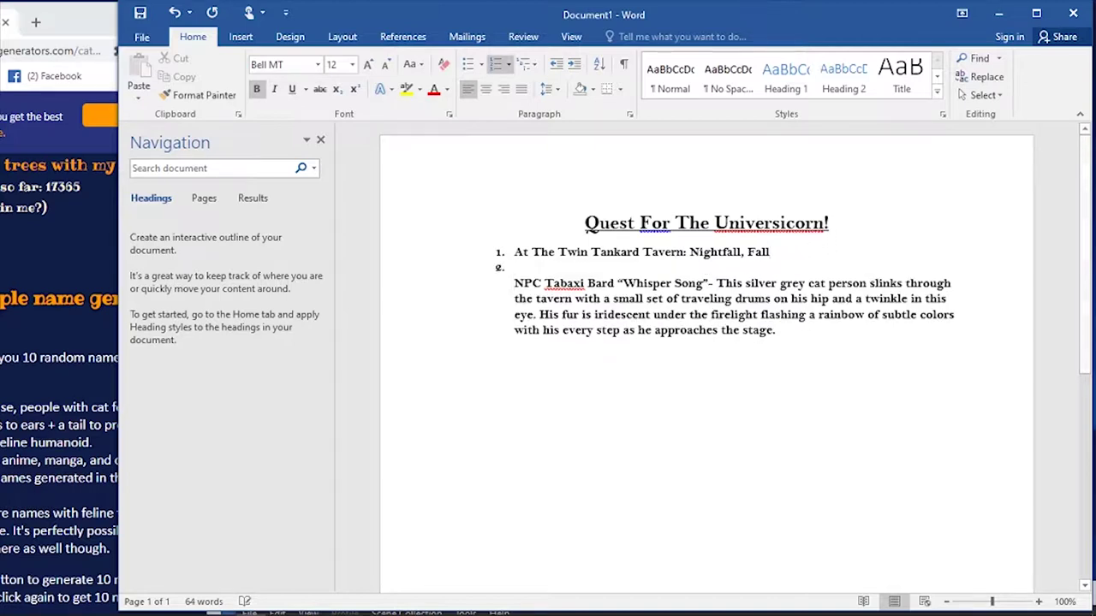
- Drop the numbering from the new line and type 'Read to Players:'
key(BackSpace)
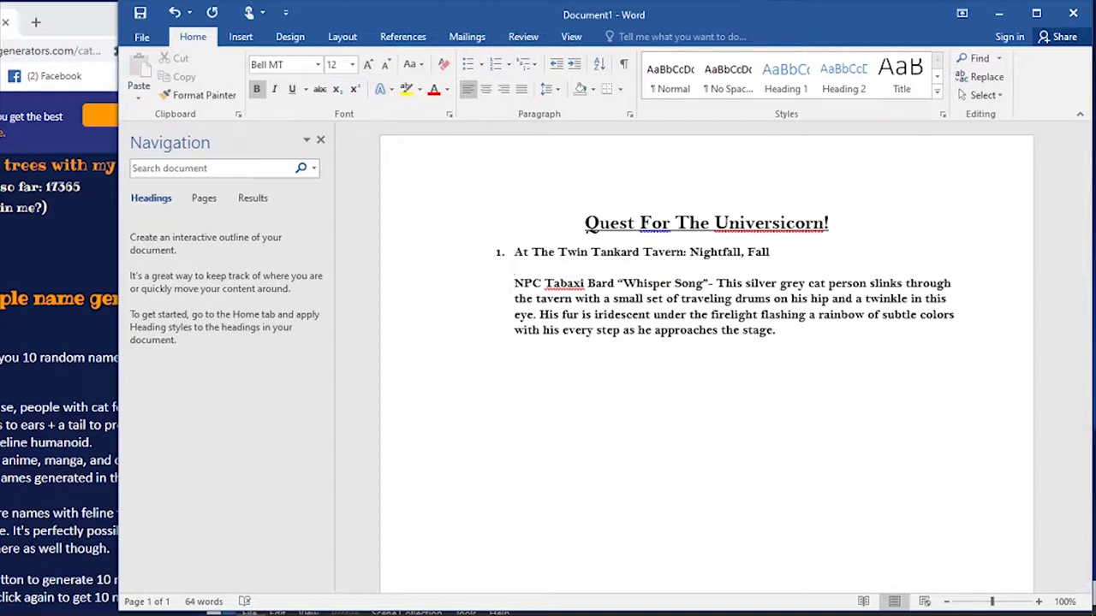
text(Read to Players:)
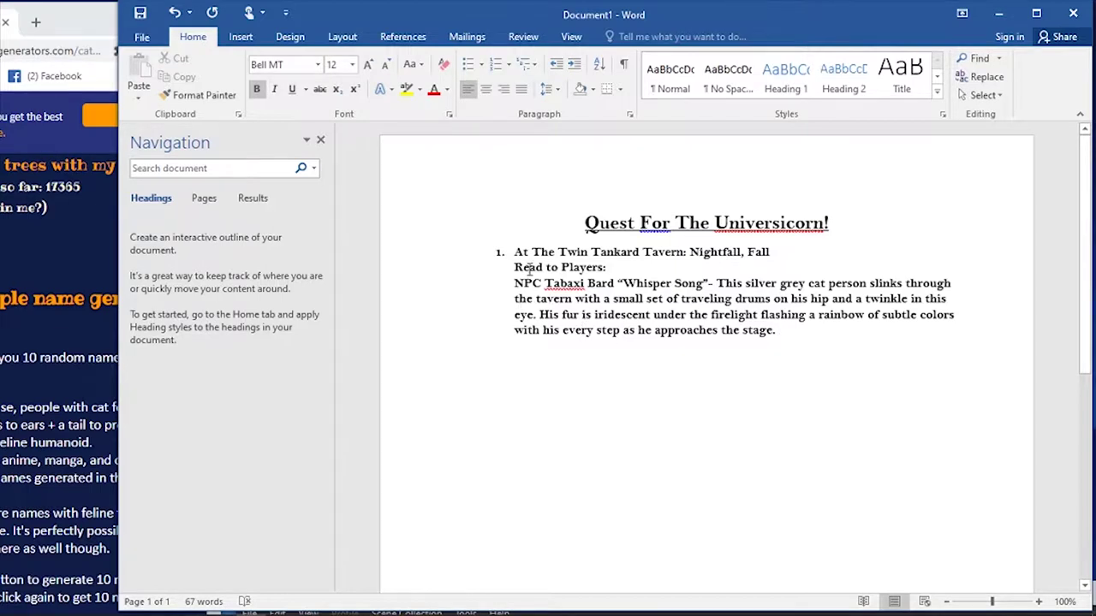
- Unbold the Read to Players line and bard paragraph, ending it ', takes a seat, and begins...'
drag(507, 270, 898, 334)
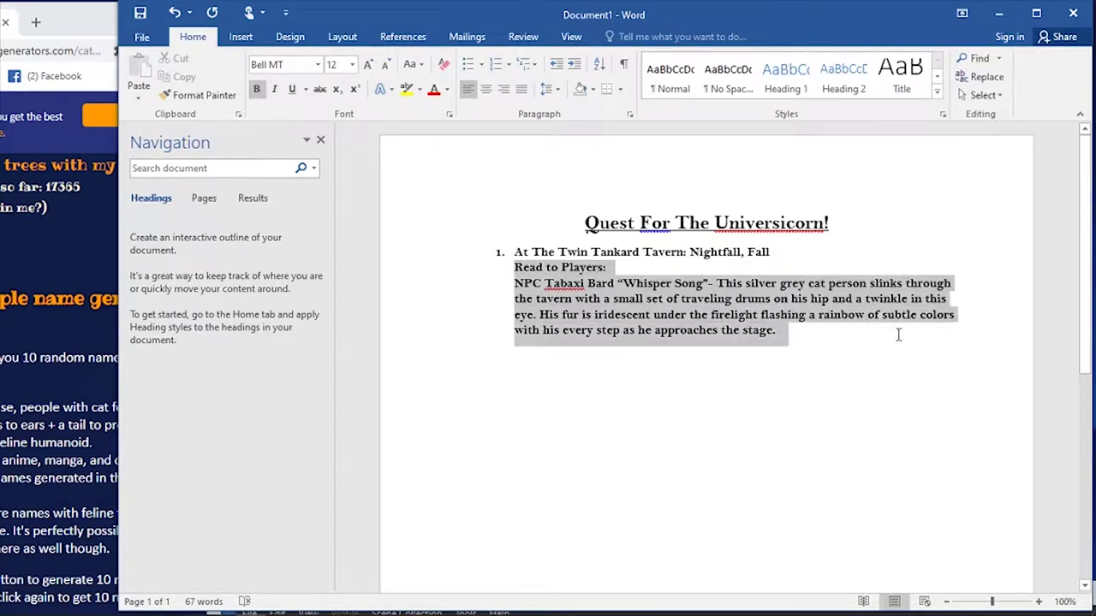
click(256, 89)
click(711, 353)
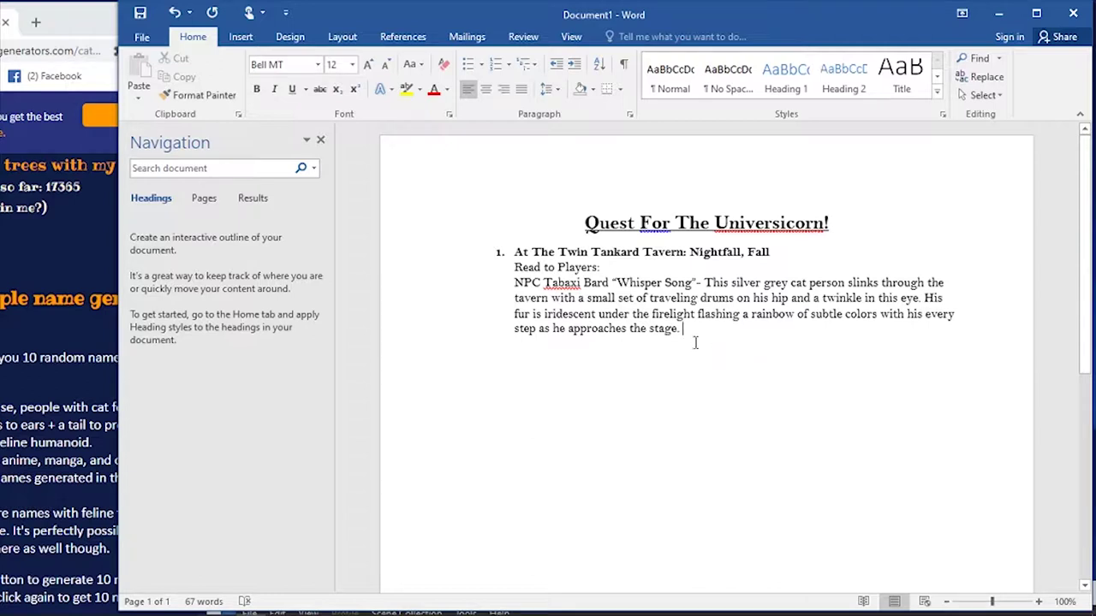
key(BackSpace)
key(BackSpace)
text(, ta)
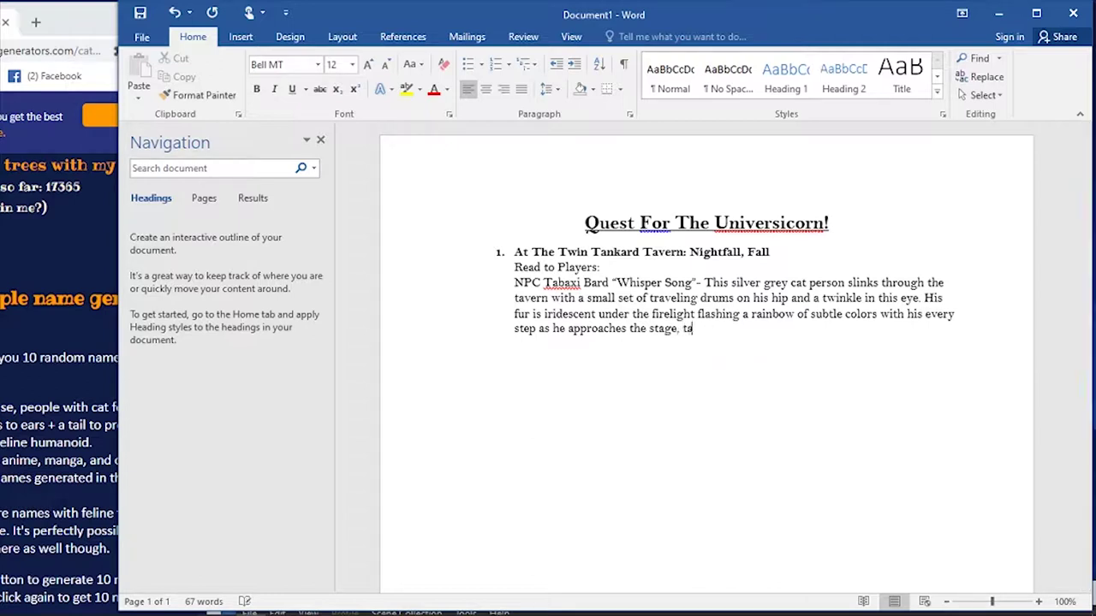
text(kes a seat)
text(, and)
text( begins...)
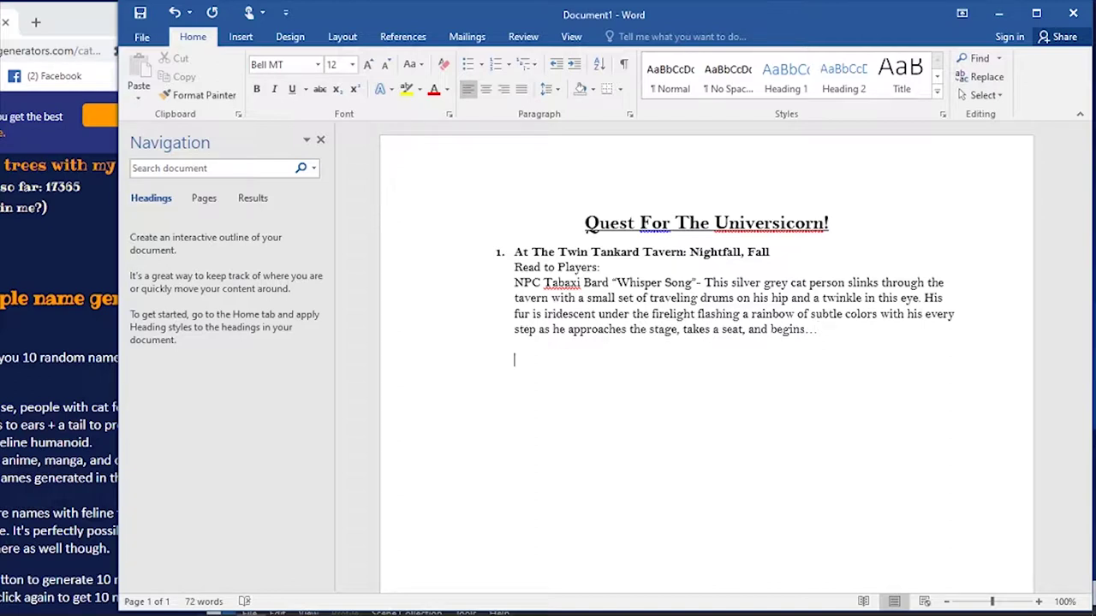
key(Return)
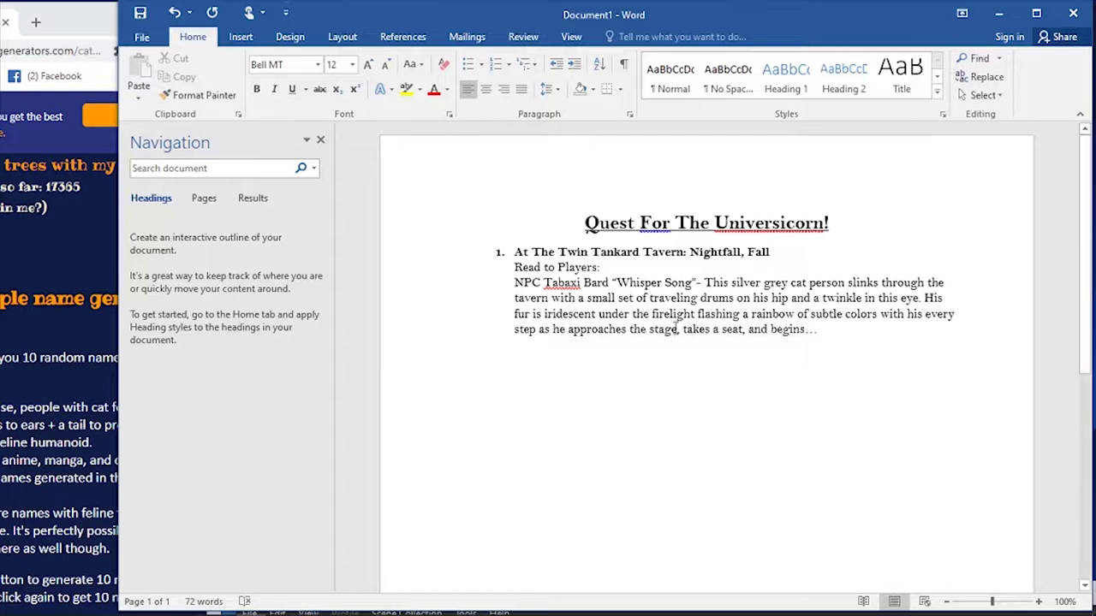
click(318, 65)
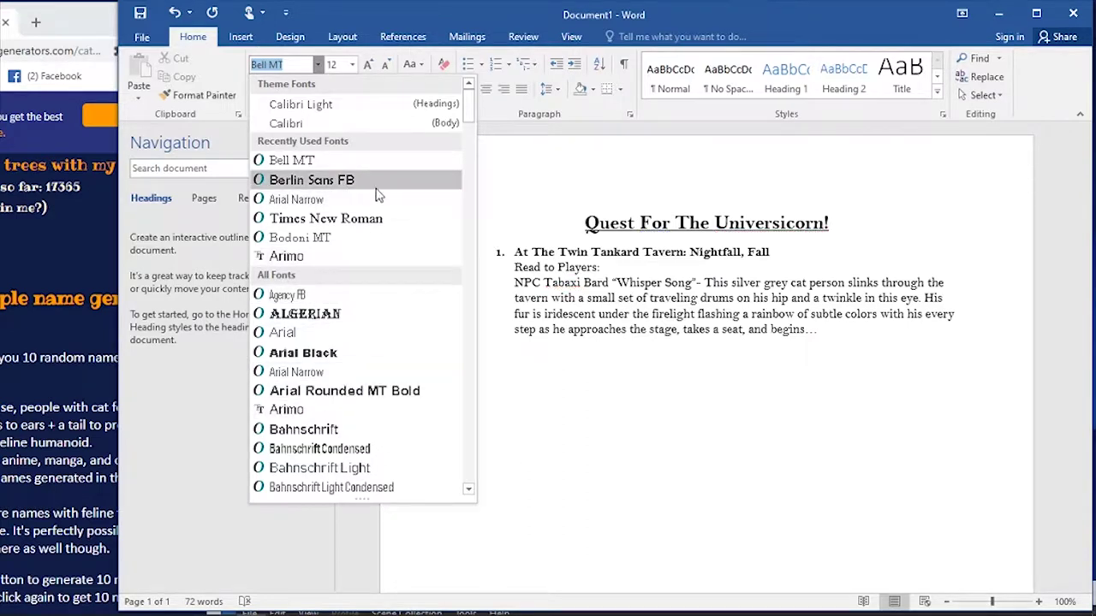
- Switch to Bradley Hand ITC and type 'There is a creature, veiled in mystery, that walks the earth. She'
drag(469, 108, 477, 151)
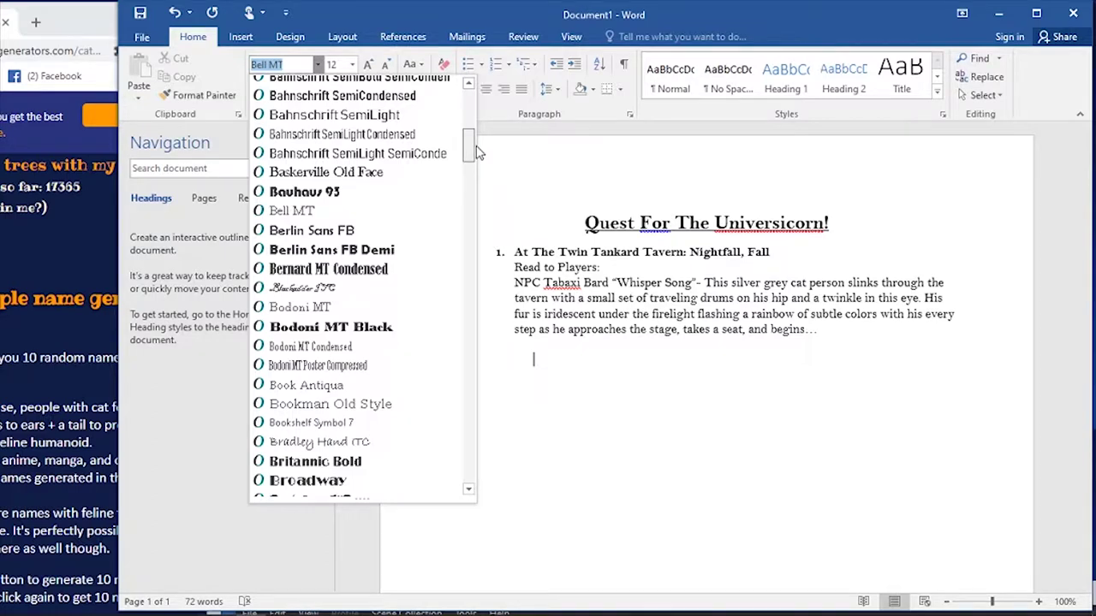
click(318, 441)
text(There is )
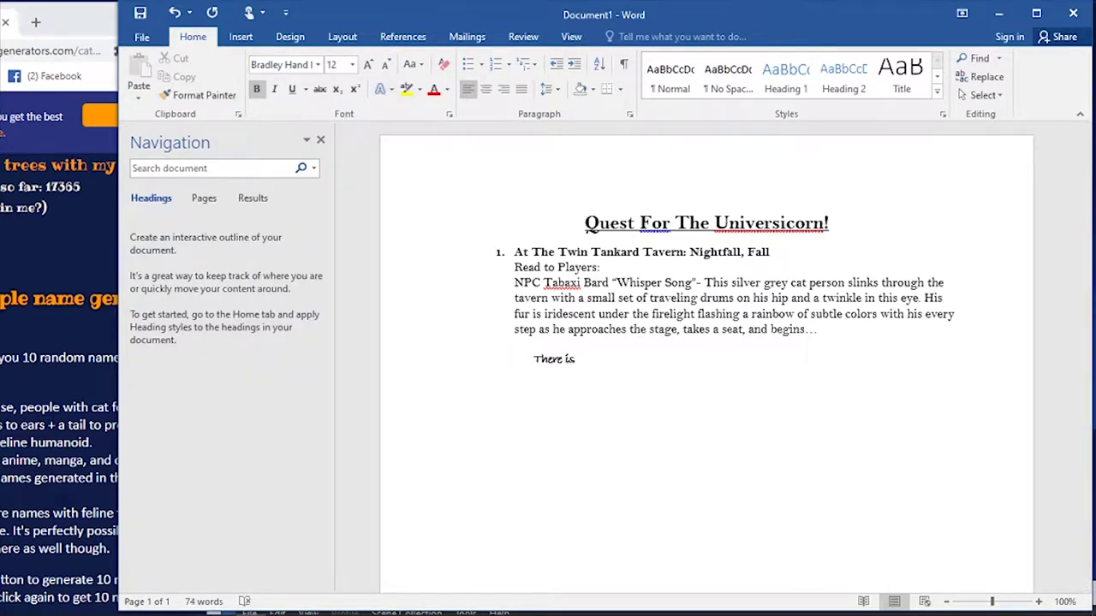
text(a creature, veiled in mstery, that walks the d)
text(arth)
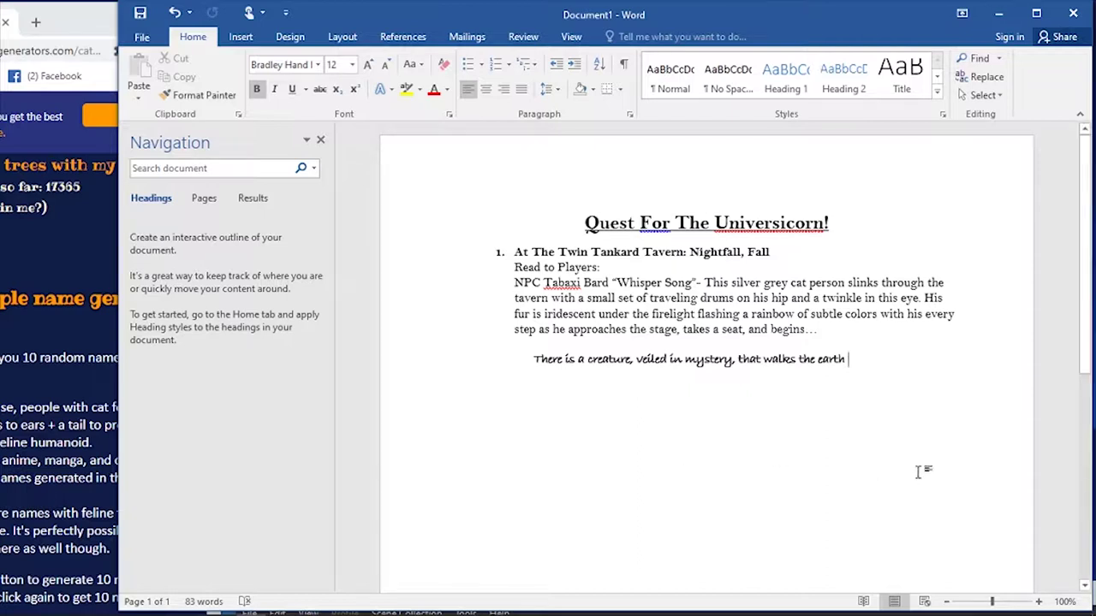
text(. She)
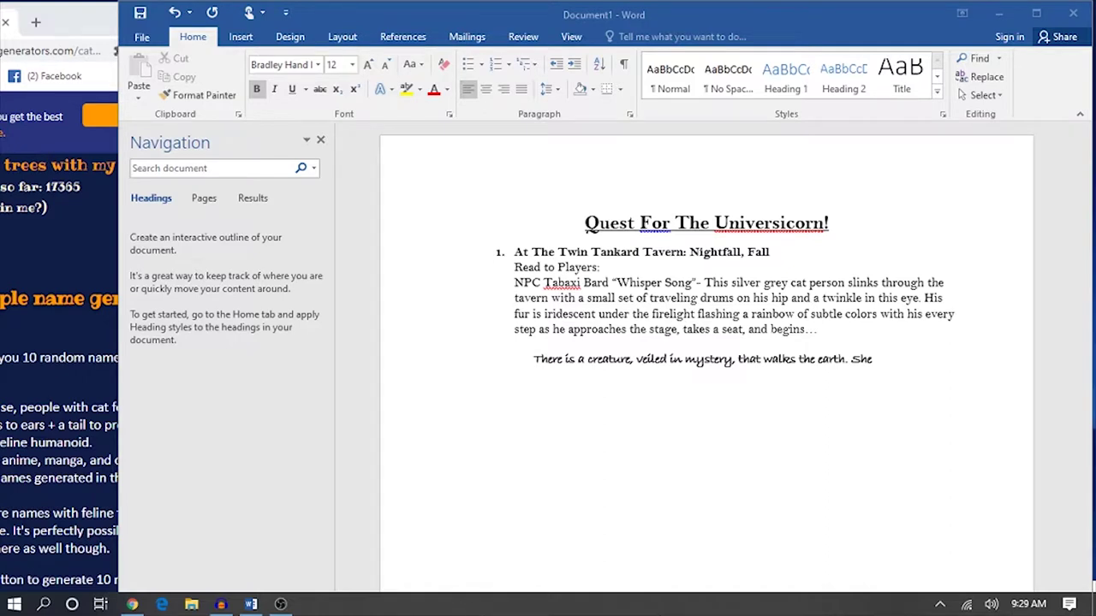
- Replace 'She' with the pasted rest of the tale, adding a period after 'starlight' and a comma after 'earth'
key(BackSpace)
key(BackSpace)
key(BackSpace)
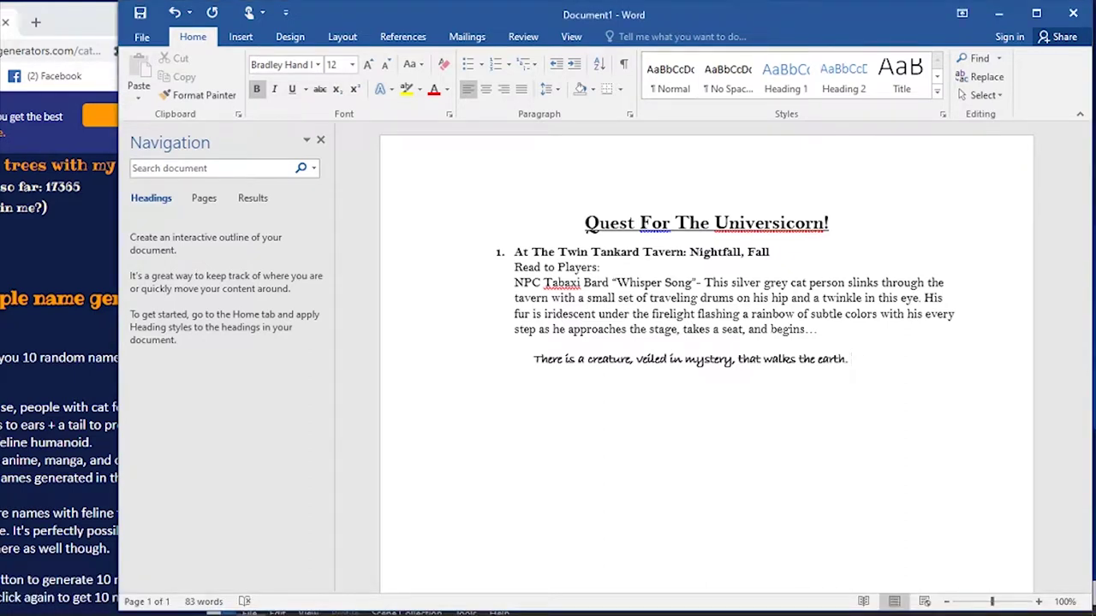
text(Shrouded in darkness and starlight it is said that she has the power to grant a wish to one of pure heart. Many have sought her for this purpose, but she is)
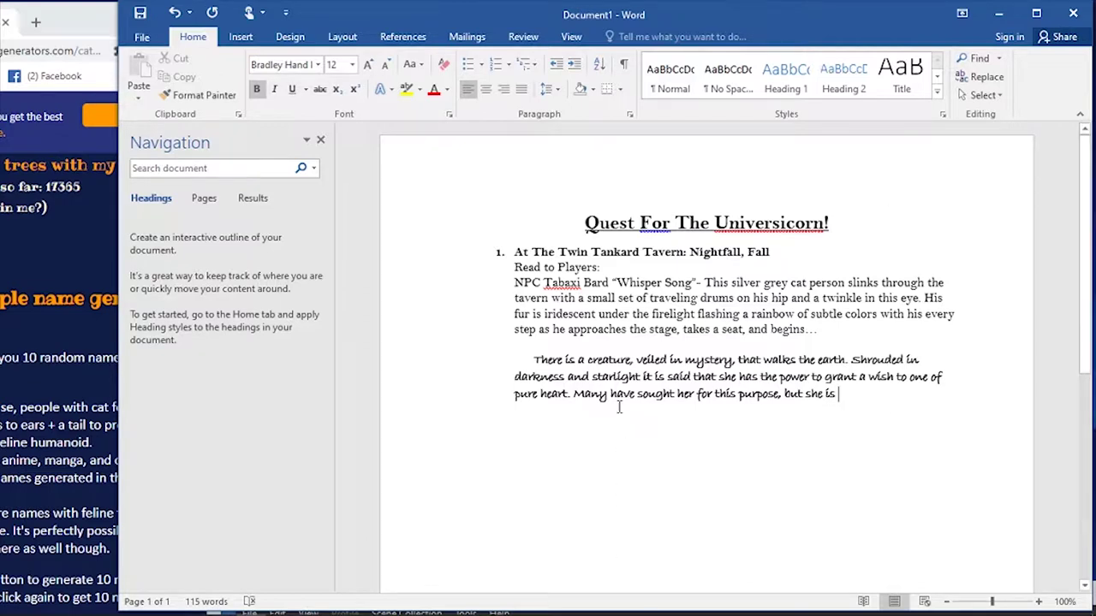
click(640, 377)
text(.)
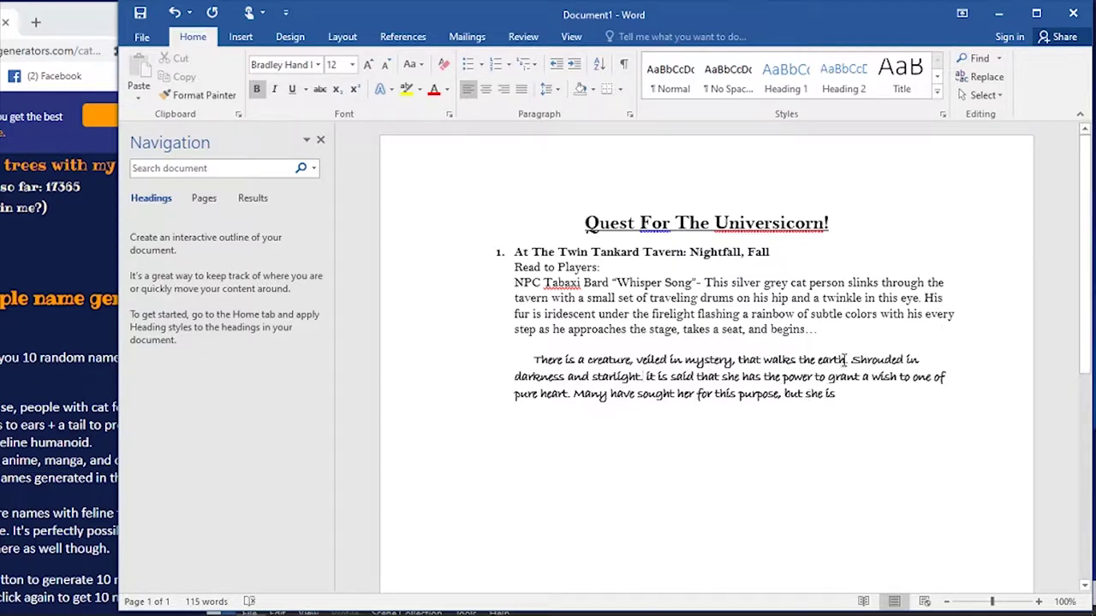
click(847, 360)
text(,)
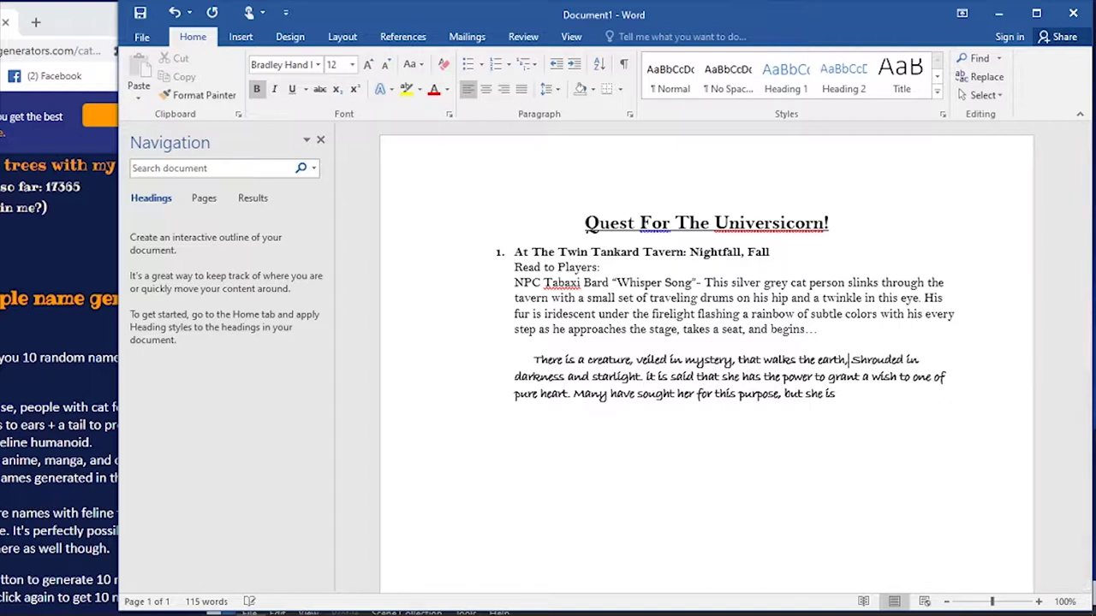
- Lowercase the 'S' of 'Shrouded' and the 'I' of 'It is said'
key(Delete)
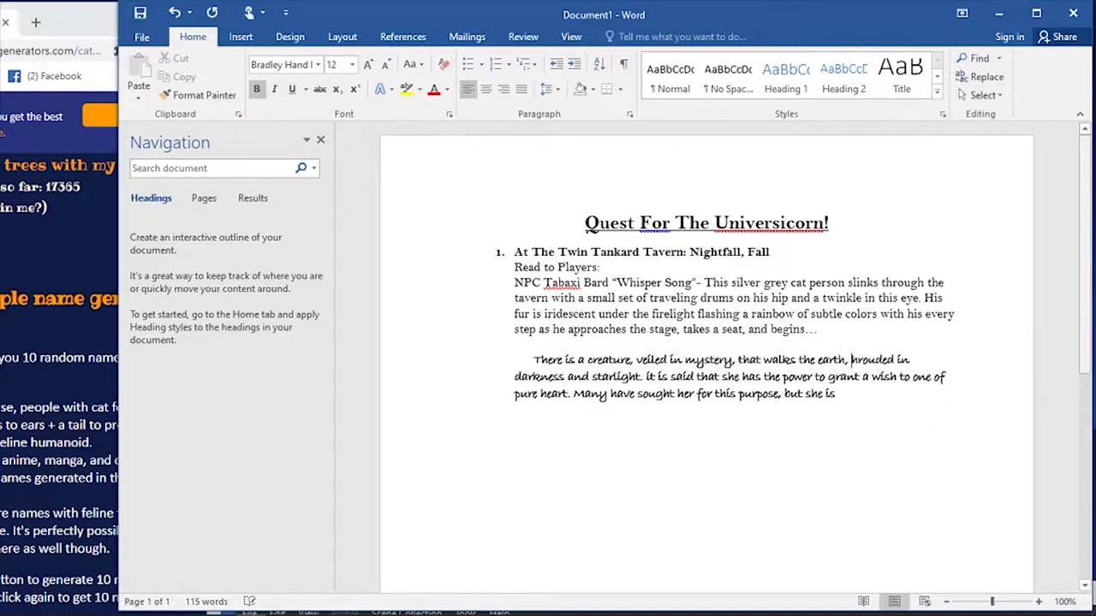
text(s)
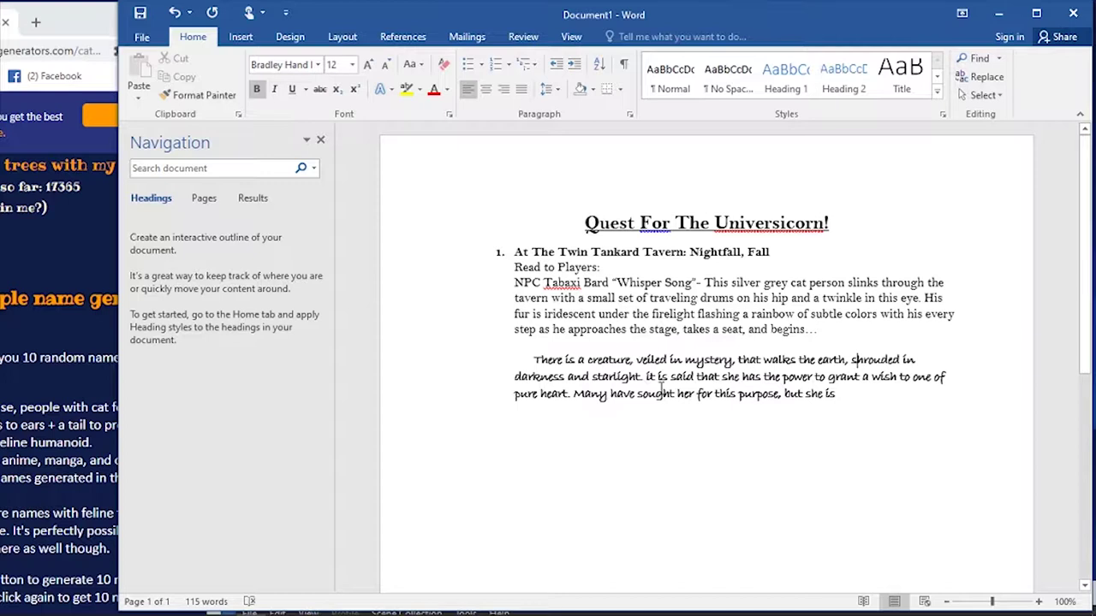
click(648, 378)
key(BackSpace)
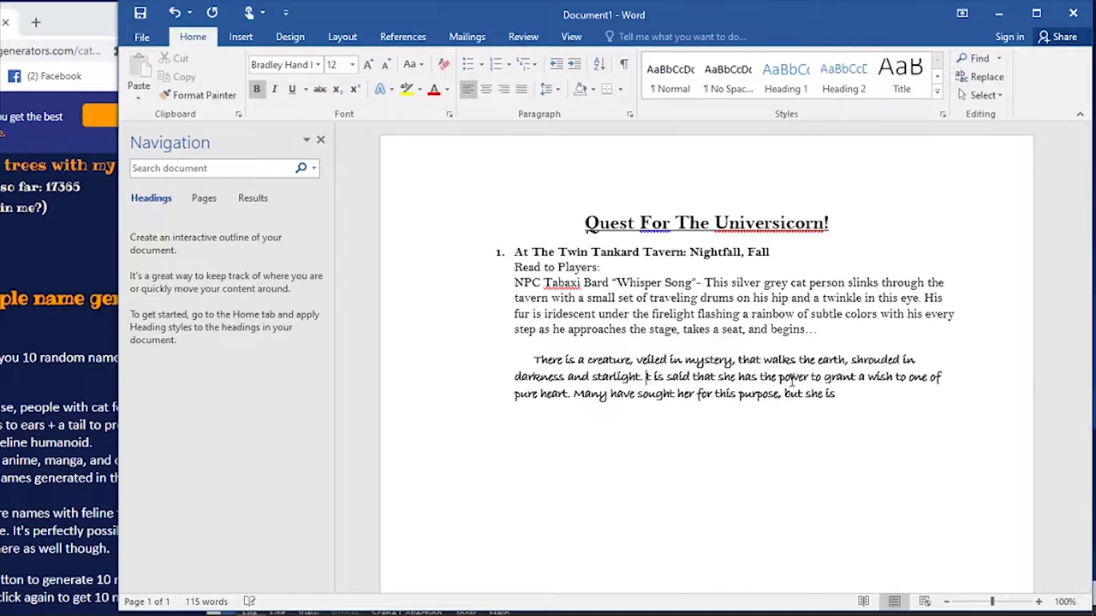
text(i)
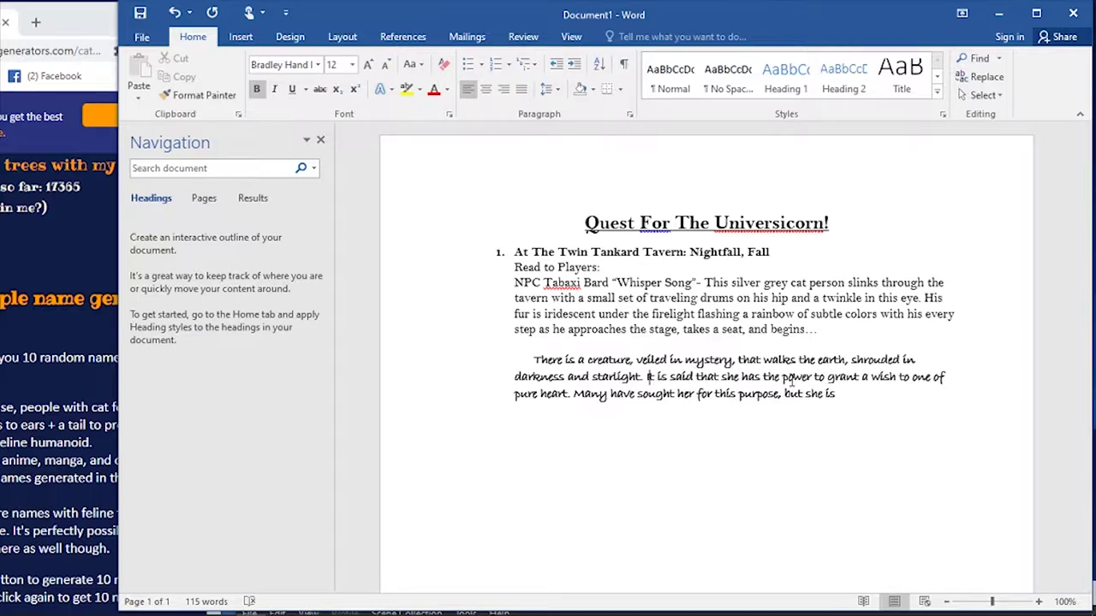
click(860, 403)
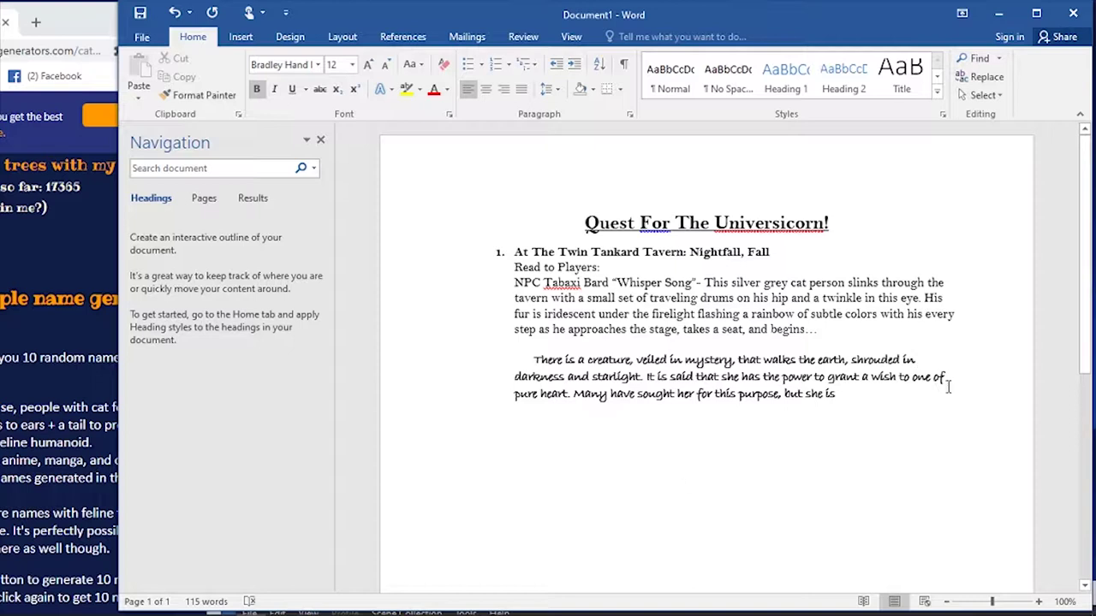
- Place the insertion point at the end of the legend paragraph
click(851, 400)
- Type 'ever evasive and shys away from humanity.' and select the closing words to check them
text(ever)
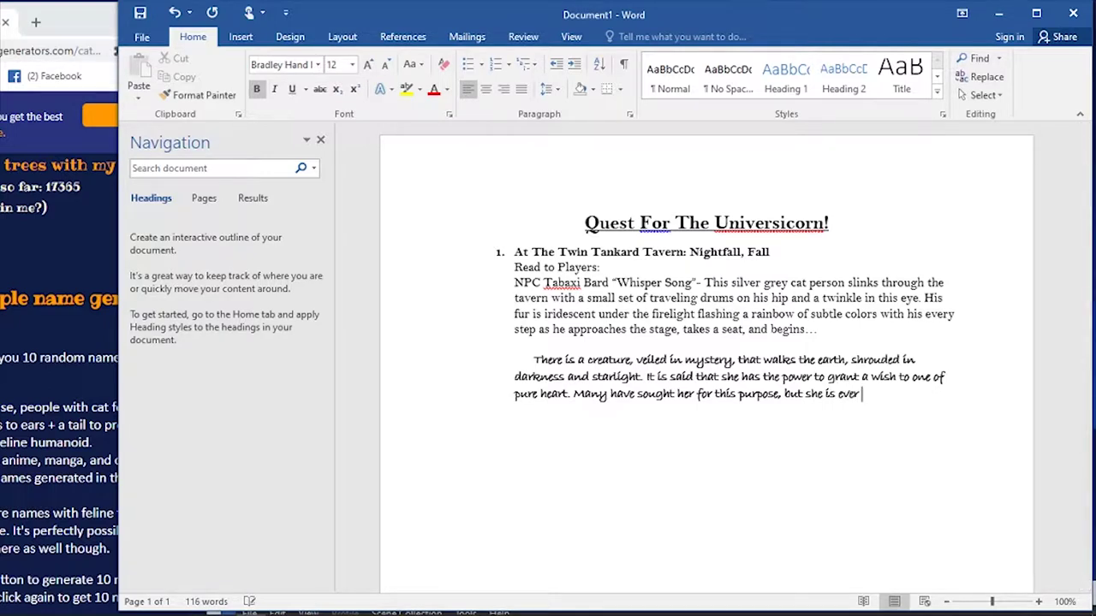
text( evasive and shys away from humanity.)
drag(651, 416, 601, 419)
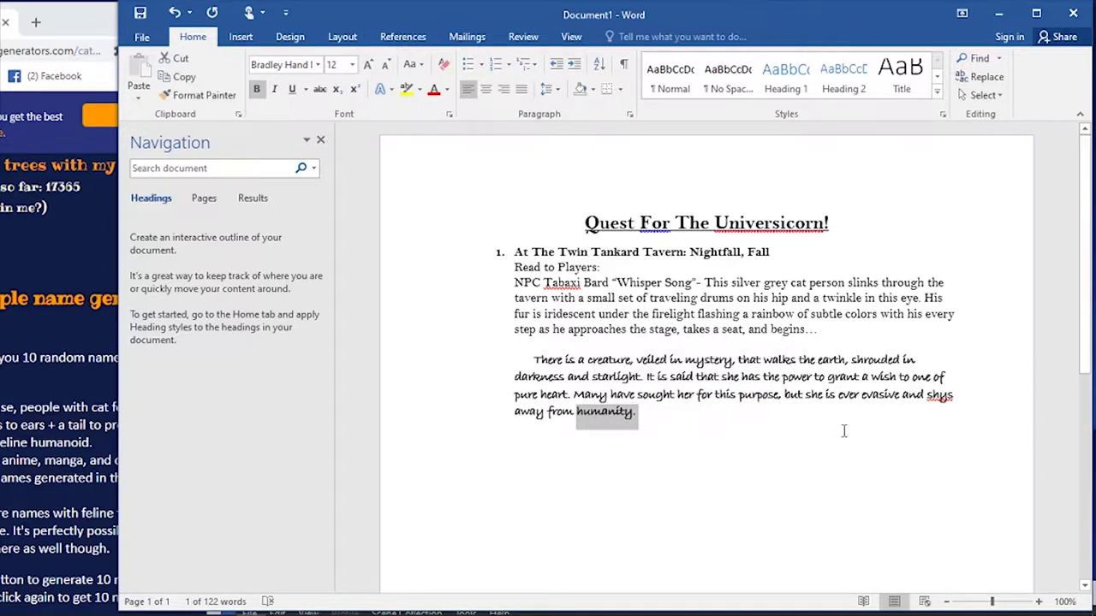
drag(652, 420, 581, 415)
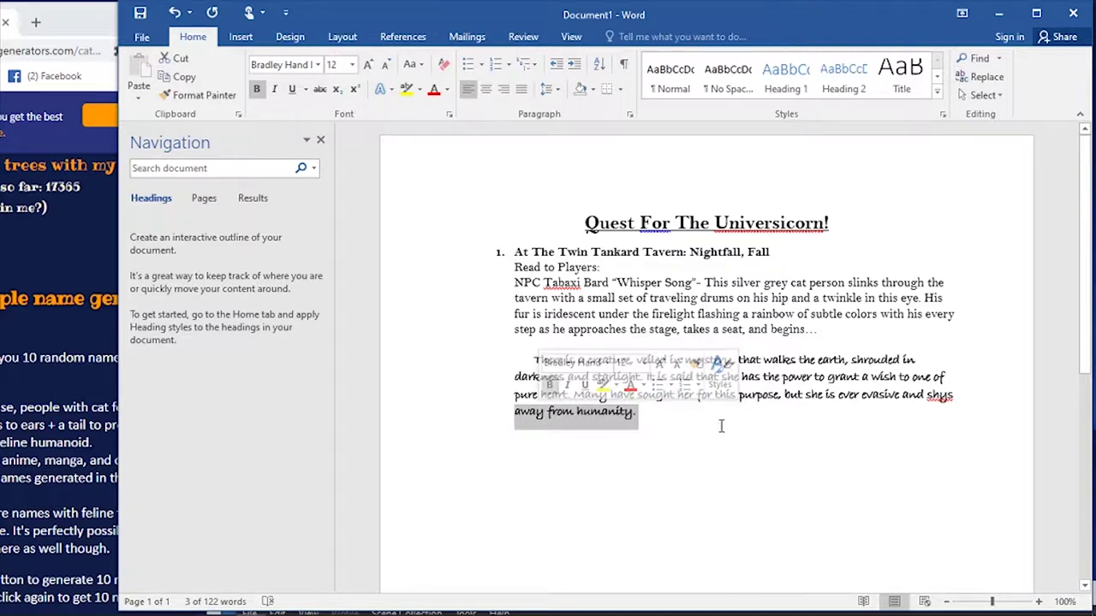
click(646, 418)
drag(647, 418, 928, 396)
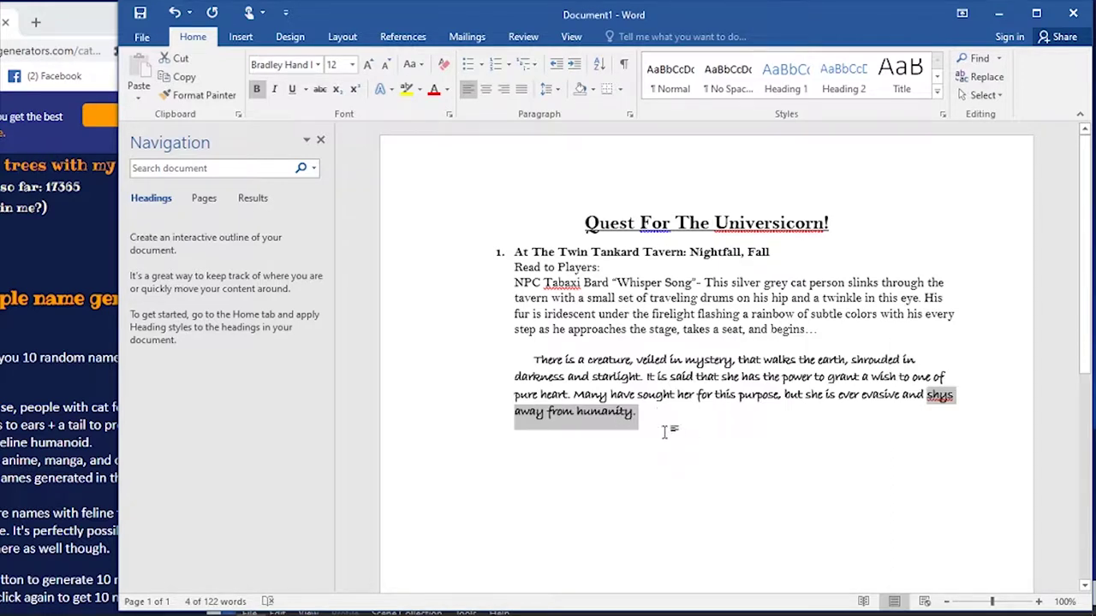
drag(642, 415, 577, 415)
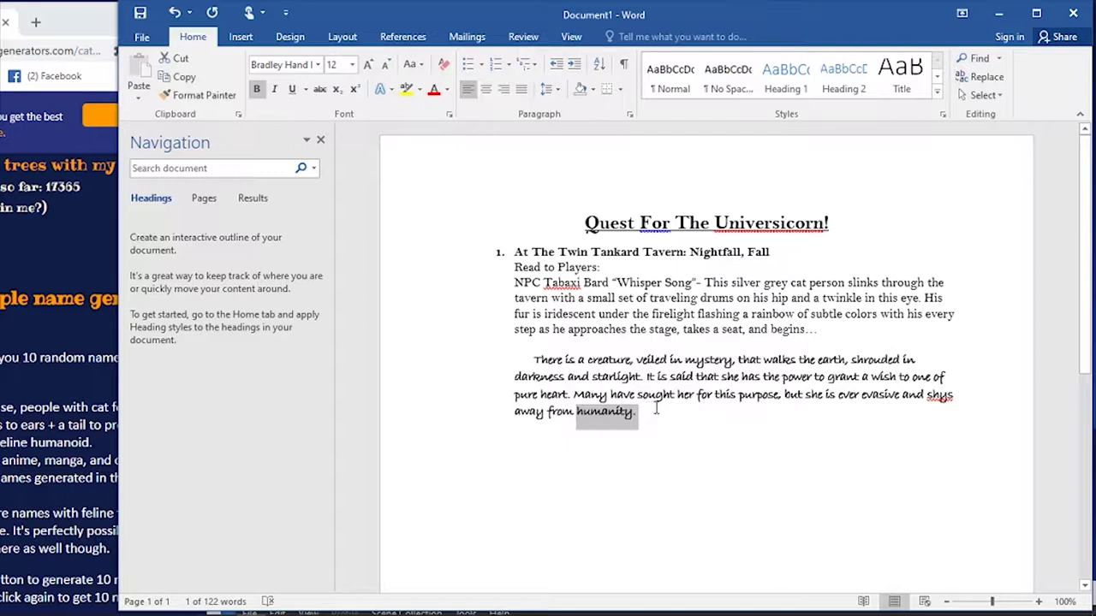
- Paste the Universicorn backstory paragraph, ending 'Just make sure yours is the right one.', after the legend
click(656, 414)
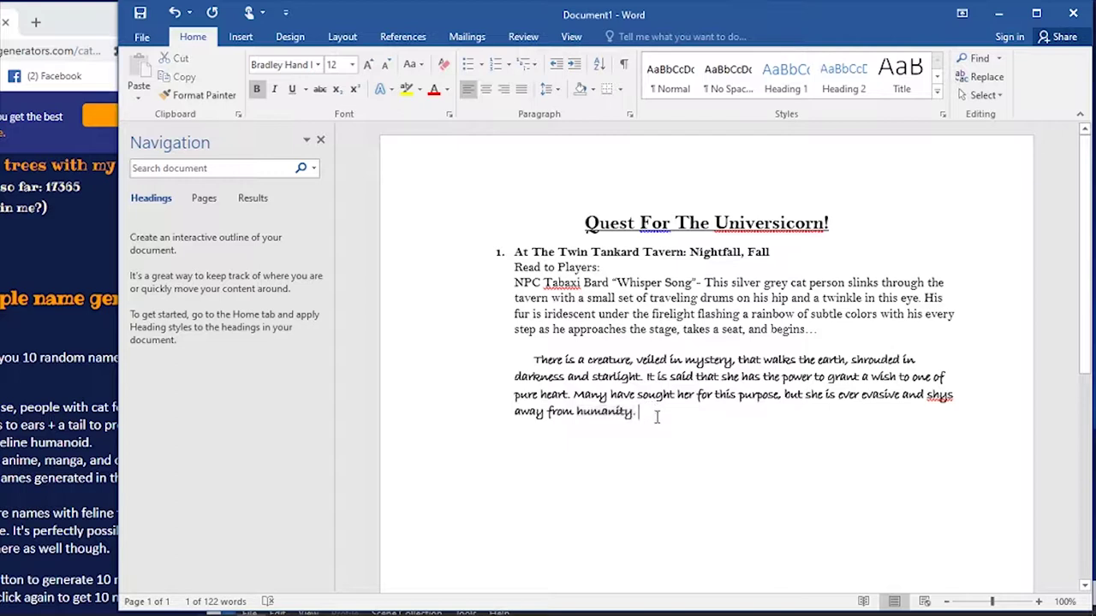
mouse_move(548, 610)
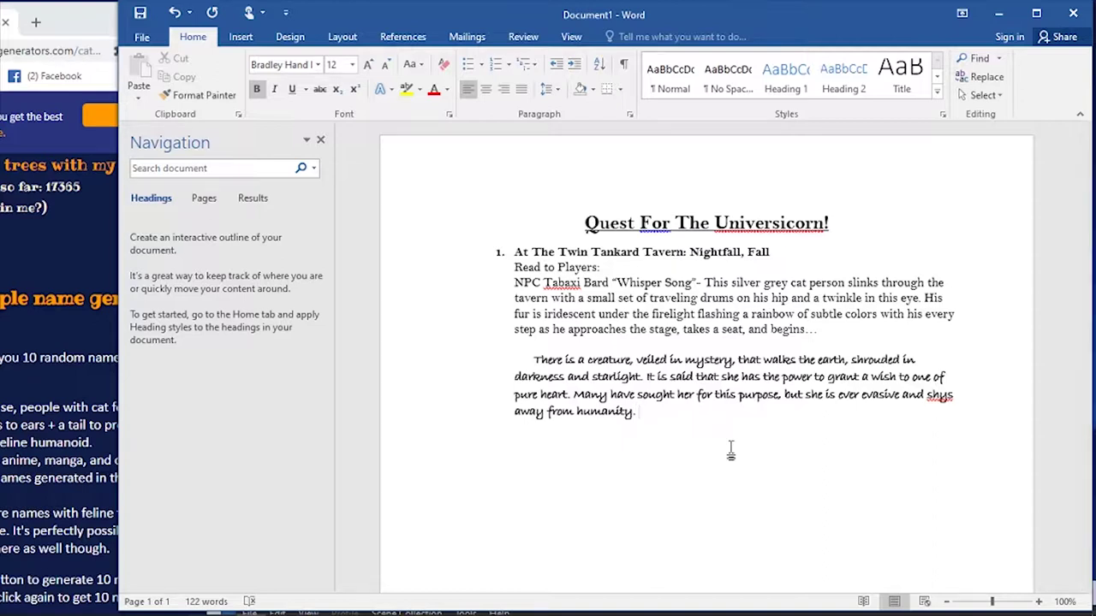
mouse_move(360, 613)
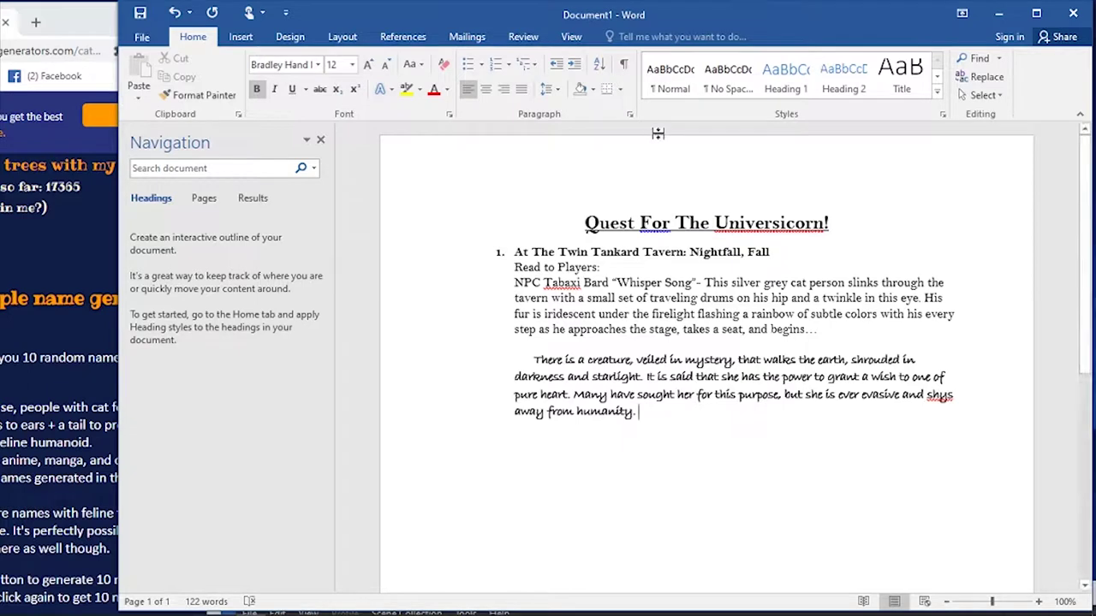
click(725, 190)
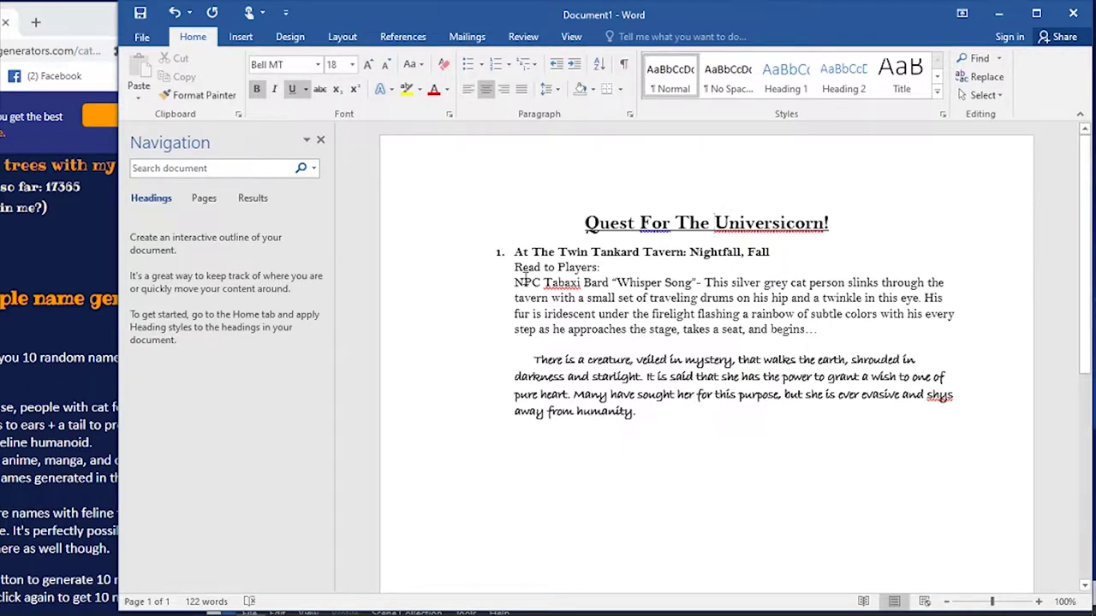
click(661, 409)
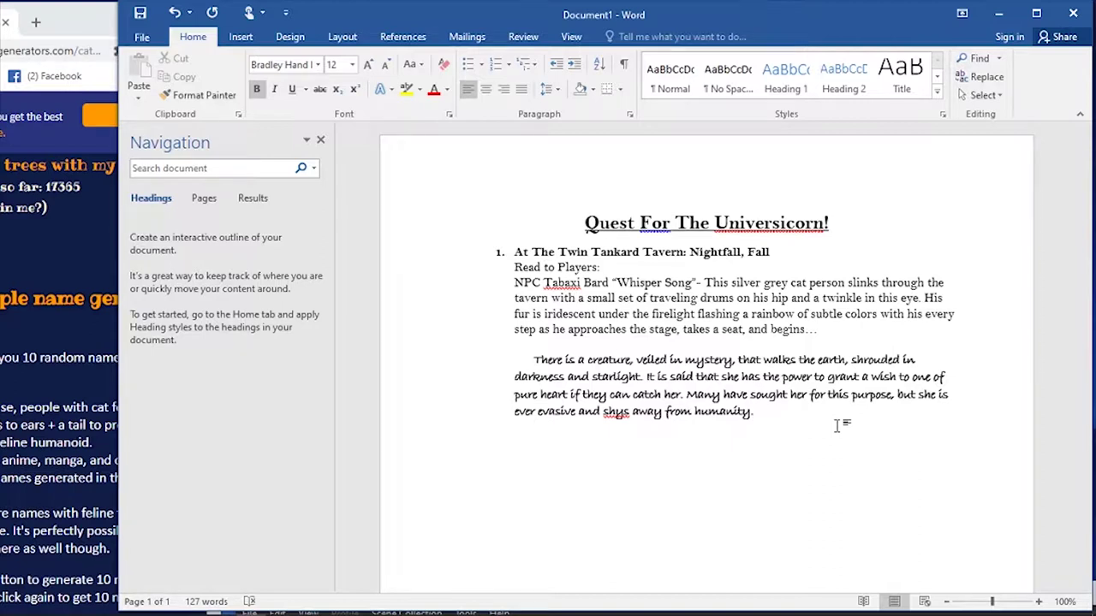
text(The Universicorn has a bloody history as well. Many dark men have endeavored to use her gifts for ill or to imprison her with magic. She is a creature of spirit and energy and in these moments of pain and suffering she can harness and unleash a darkness so raw that it destroys the world around her. So beware! As the saying goes…all magic has a price. Just make sure yours is the right one.)
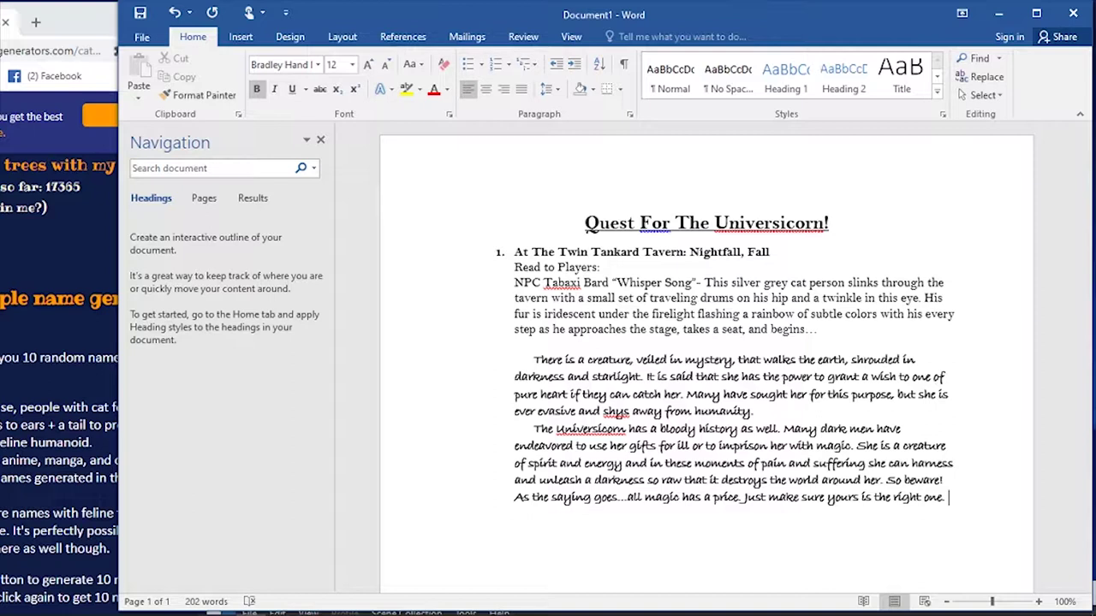
- Add a blank line after the Universicorn backstory paragraph
key(Return)
key(Return)
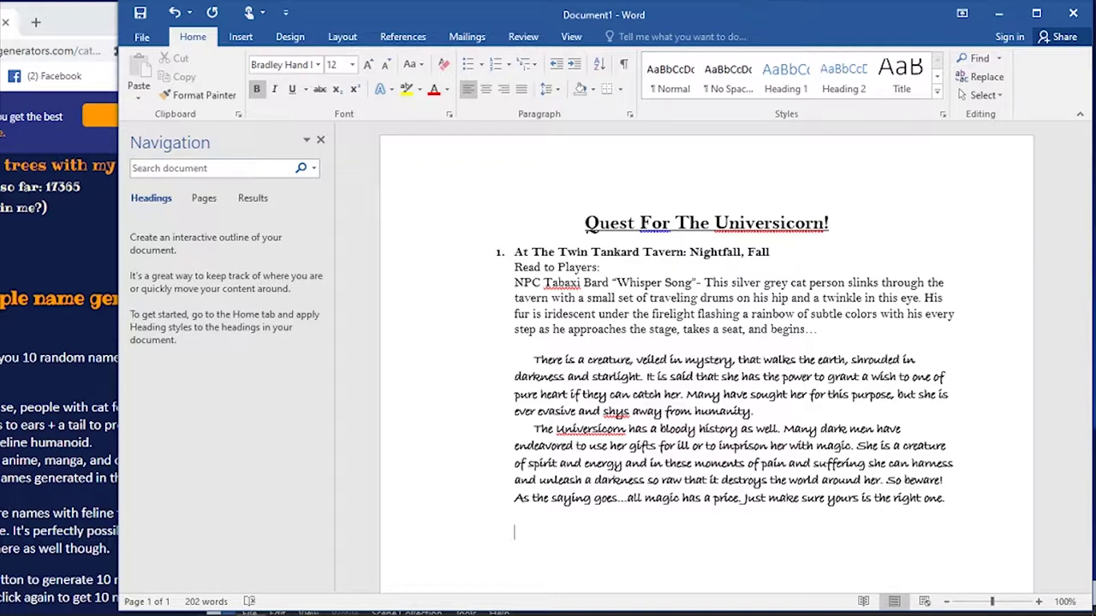
- Type an 'Information:' label in non-bold Bell MT and start a new line below it
text(Infoma)
key(BackSpace)
key(BackSpace)
text(rmation)
key(BackSpace)
key(BackSpace)
key(BackSpace)
key(BackSpace)
key(BackSpace)
key(BackSpace)
key(BackSpace)
key(BackSpace)
key(BackSpace)
key(BackSpace)
key(BackSpace)
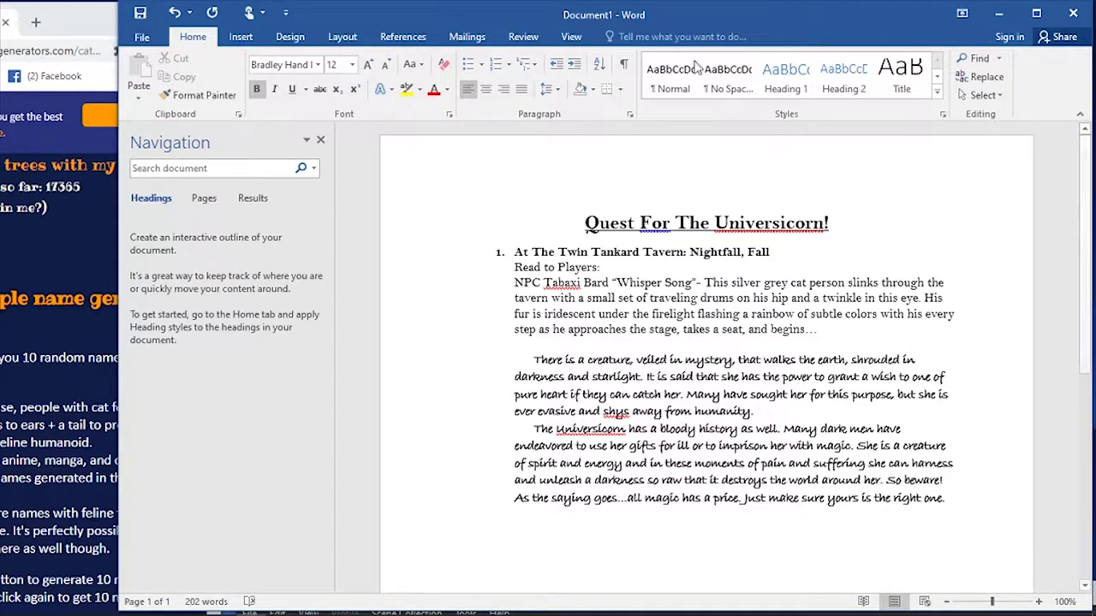
click(317, 65)
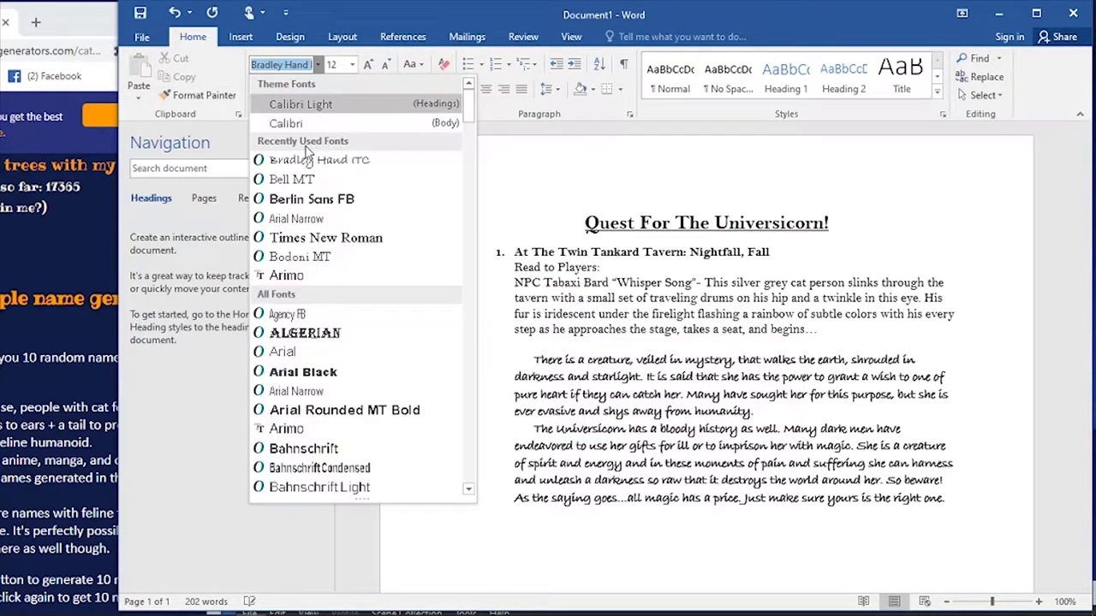
click(318, 182)
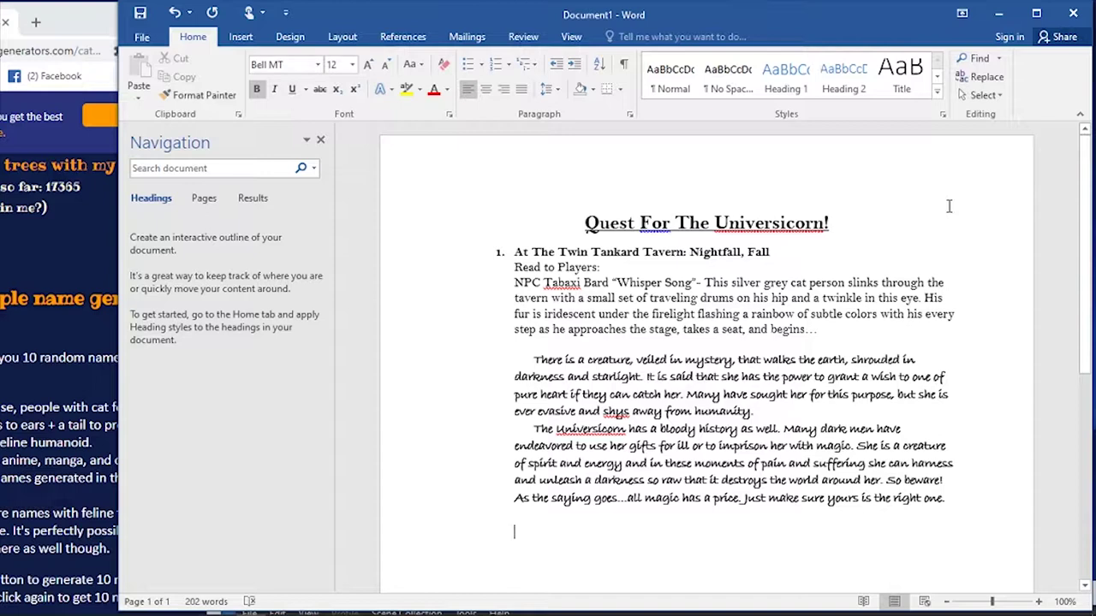
text(Informat)
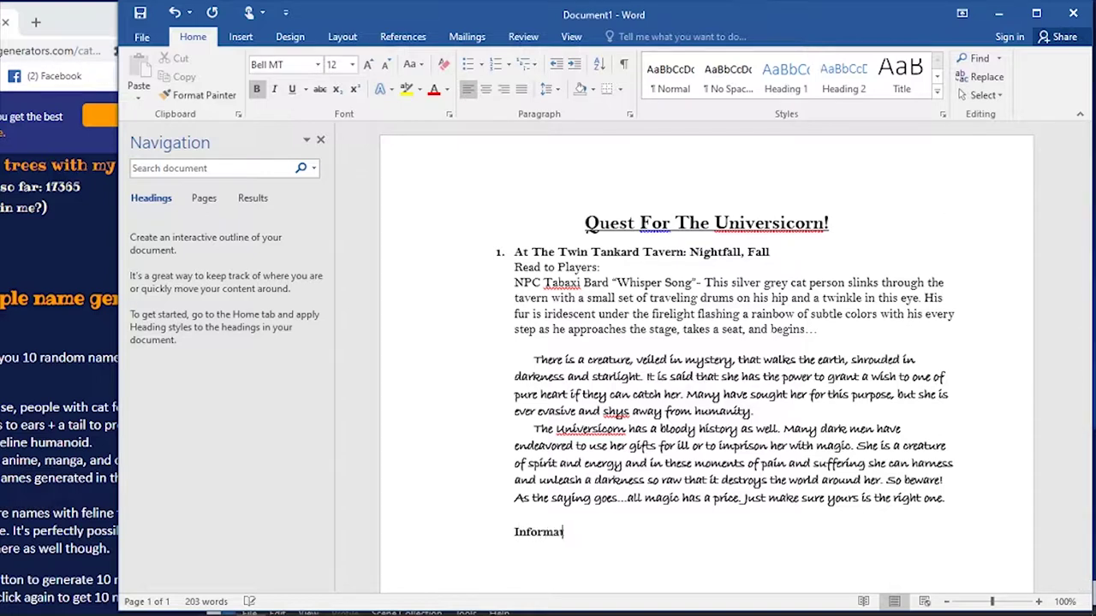
text(ion:)
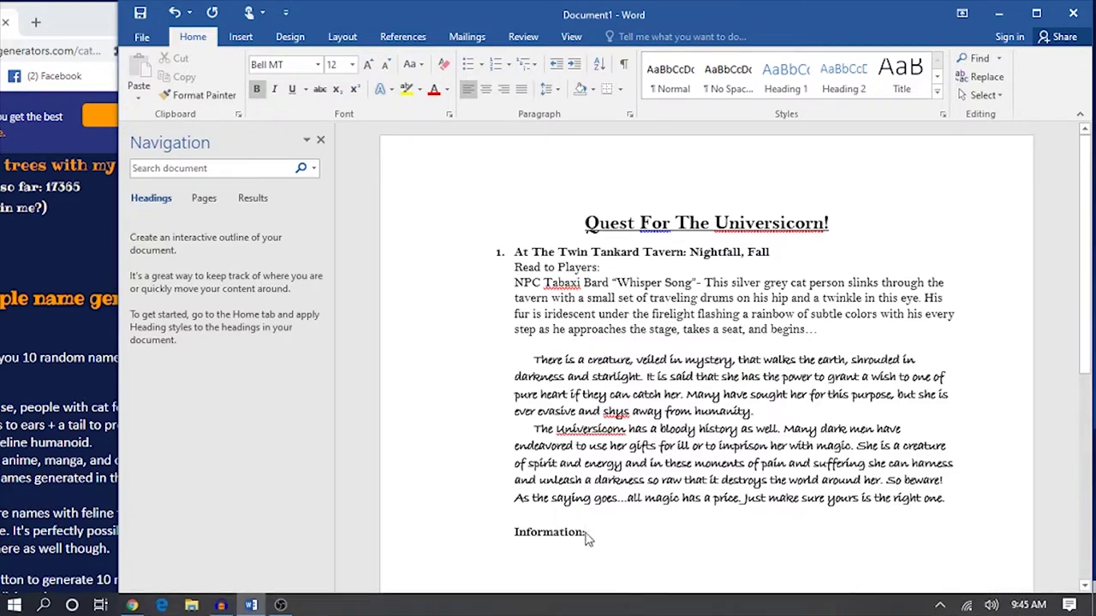
drag(591, 533, 512, 532)
click(259, 88)
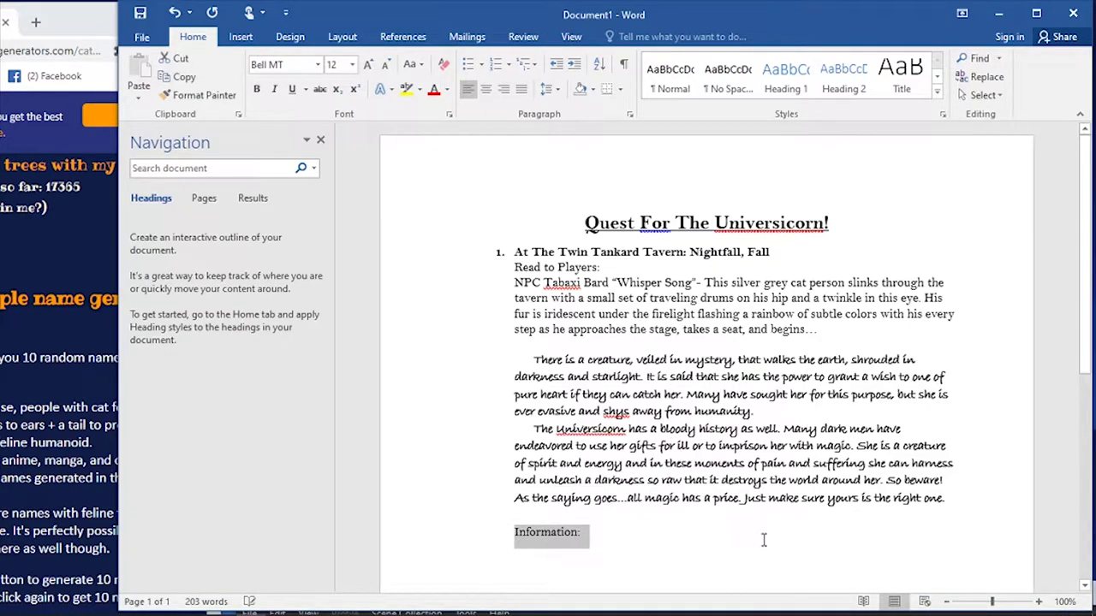
click(642, 544)
key(Return)
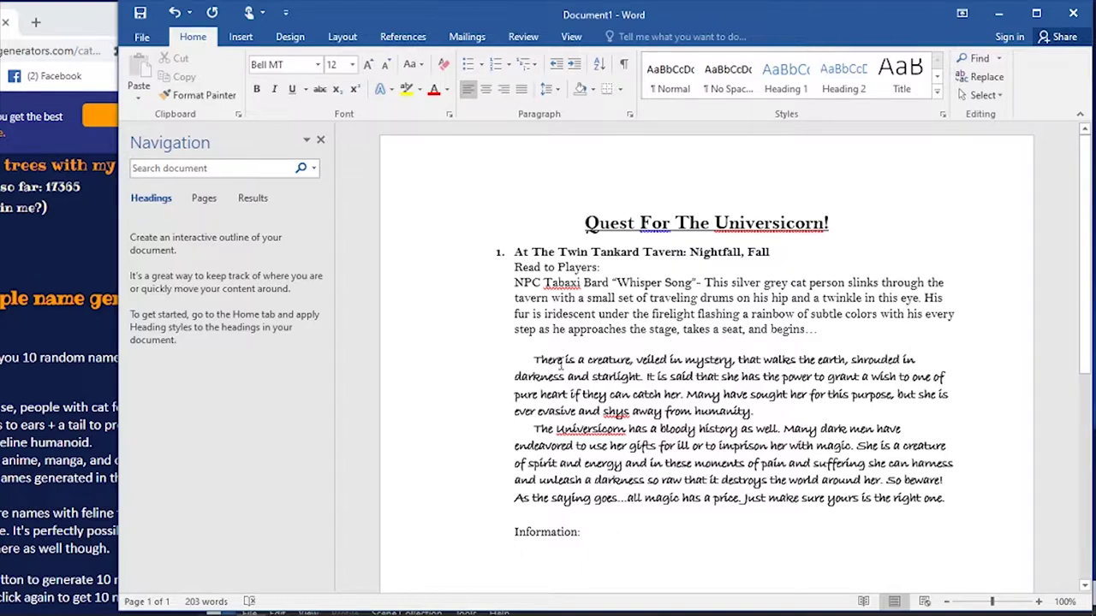
click(648, 221)
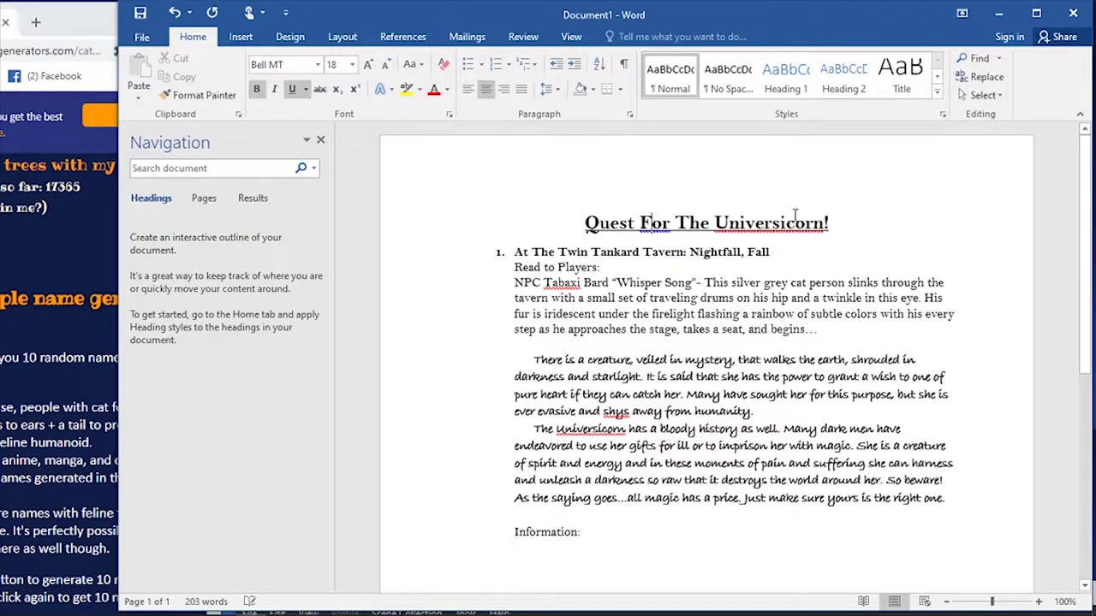
click(772, 252)
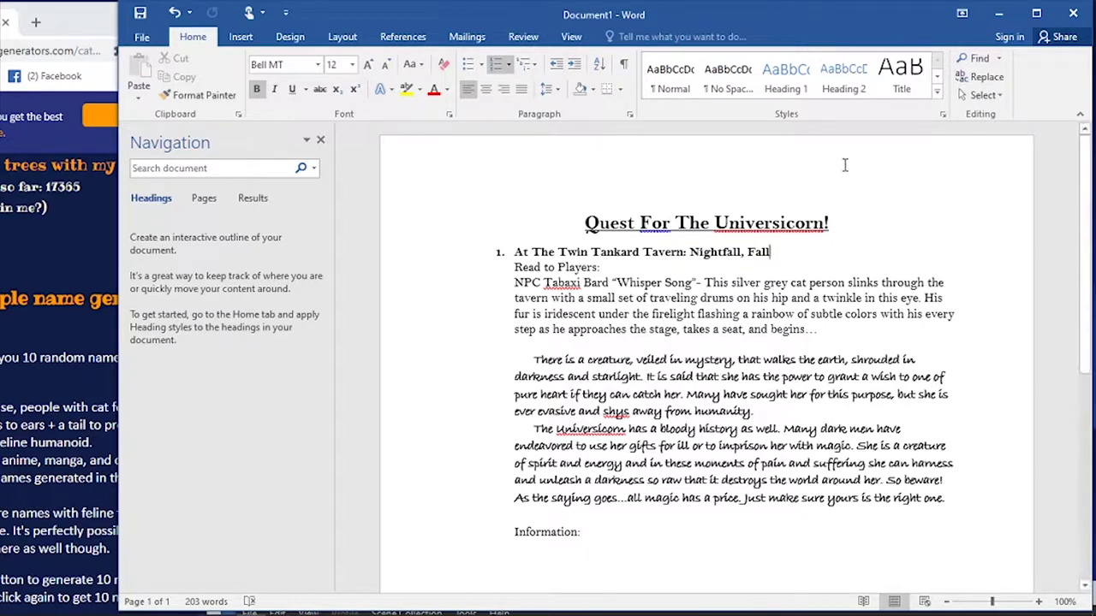
click(606, 529)
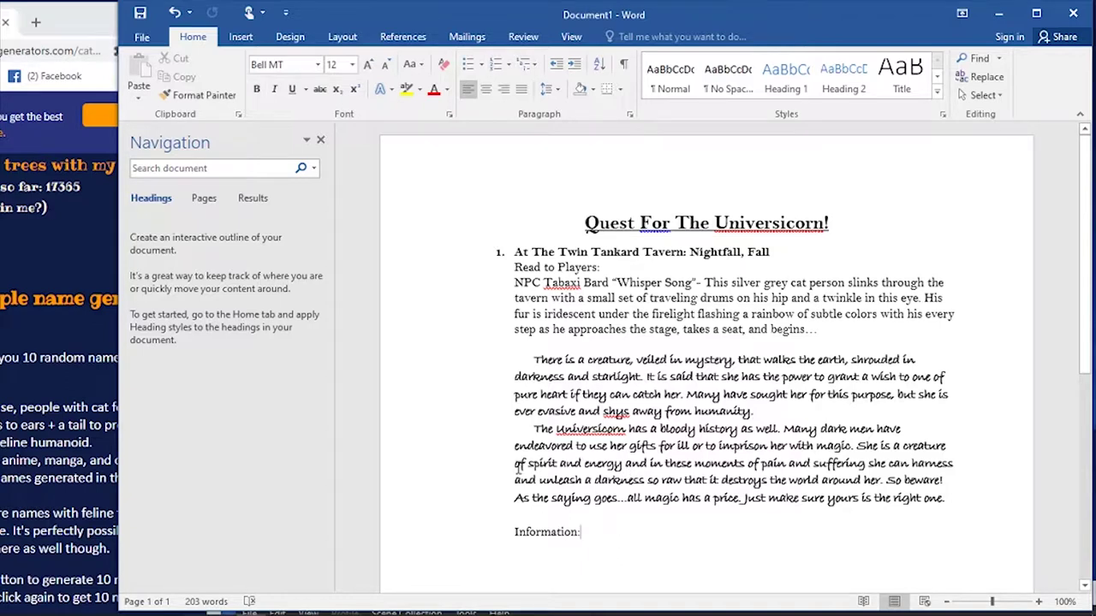
- Add 'Other customers: rumors of sightings nearby.' and a 'Whisper song' line, restoring an accidentally deleted passage
key(Return)
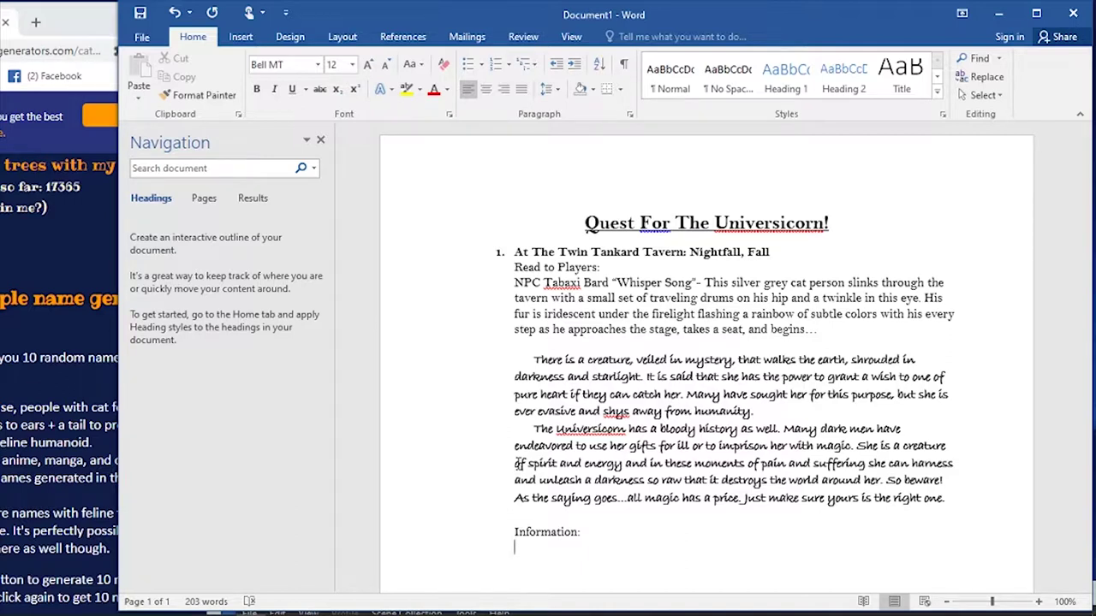
text(Other customers: )
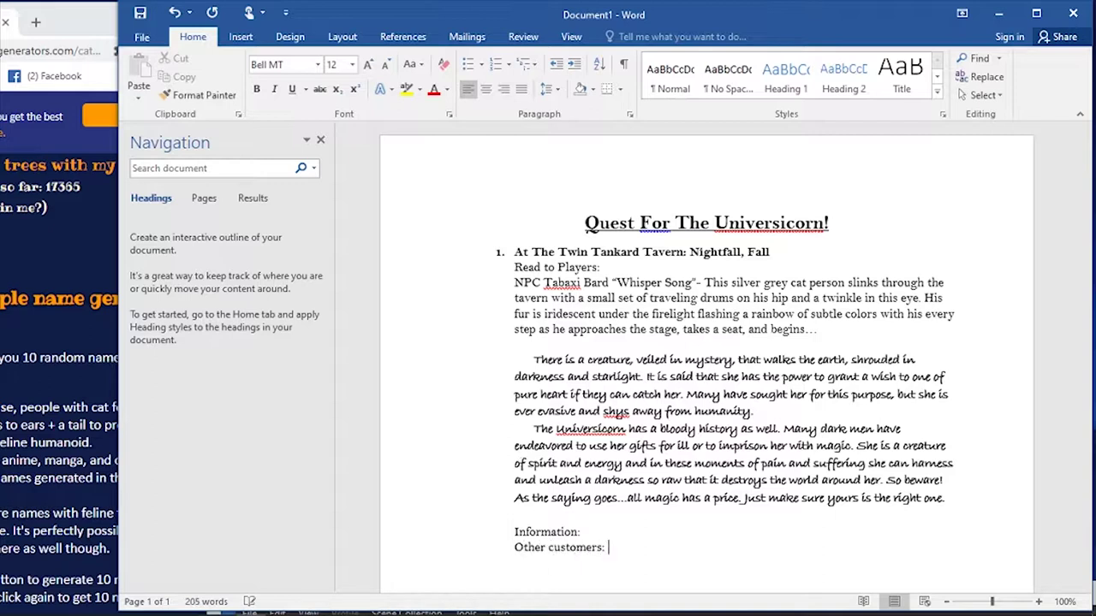
text(rumors of sightings ne)
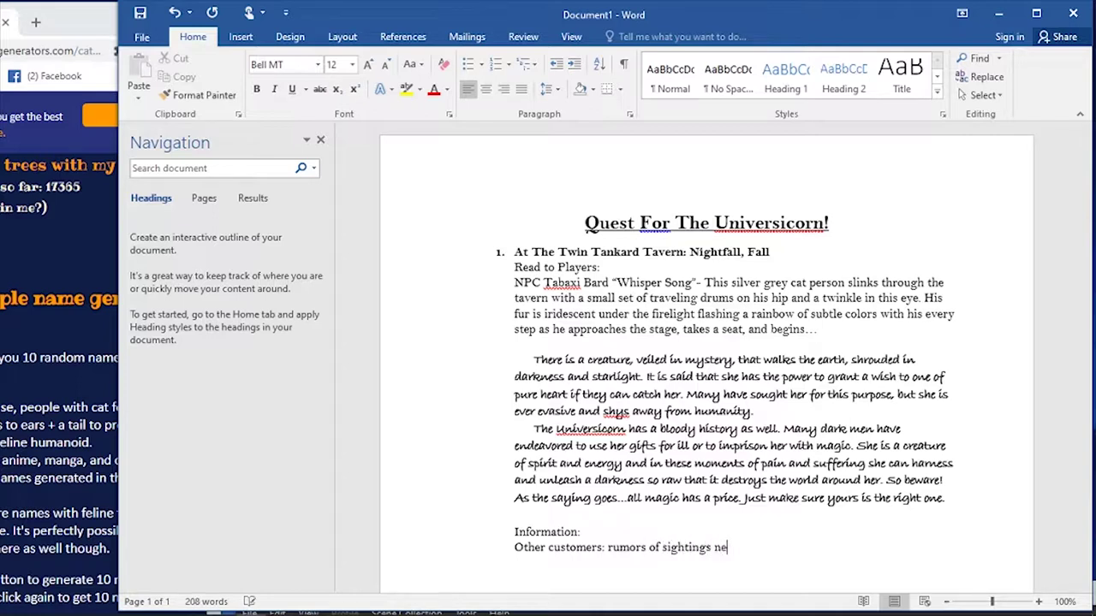
text(arby.)
key(Return)
text(Whisper song)
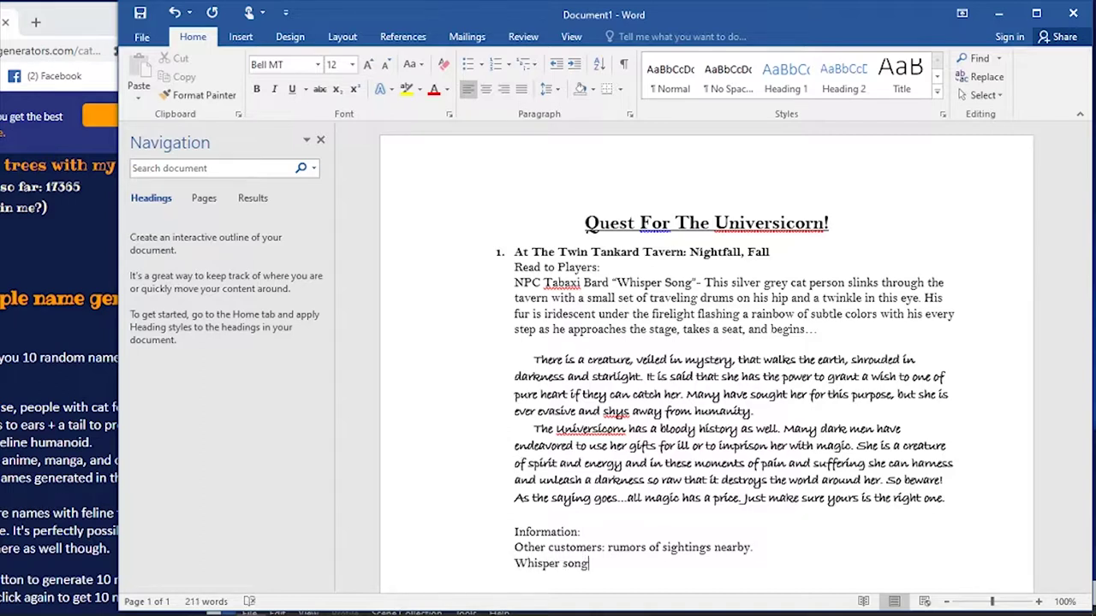
shift+click(517, 463)
key(Delete)
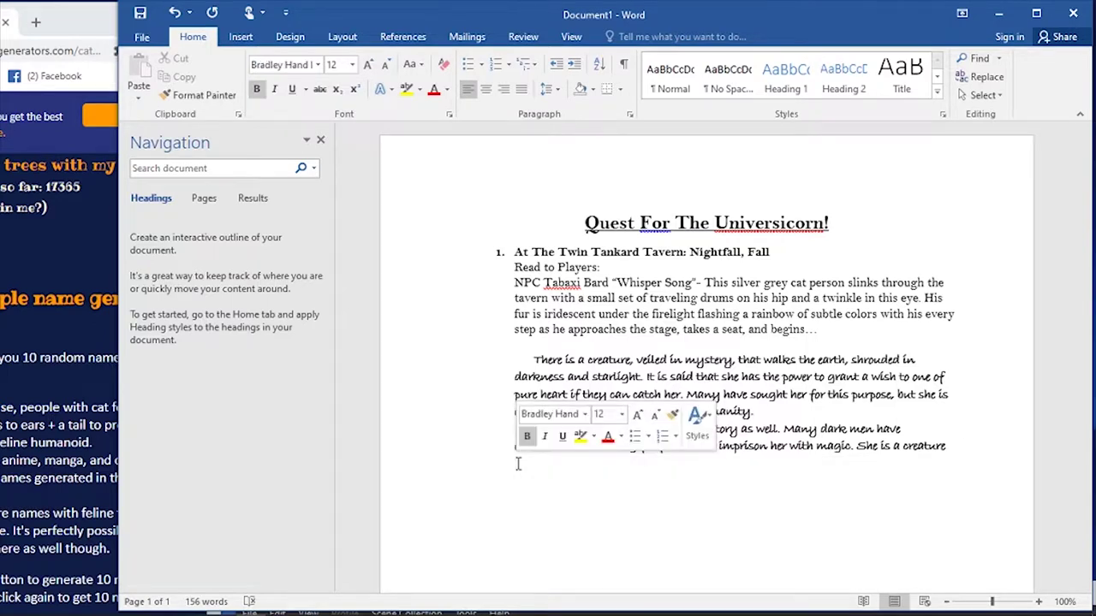
key(ctrl+z)
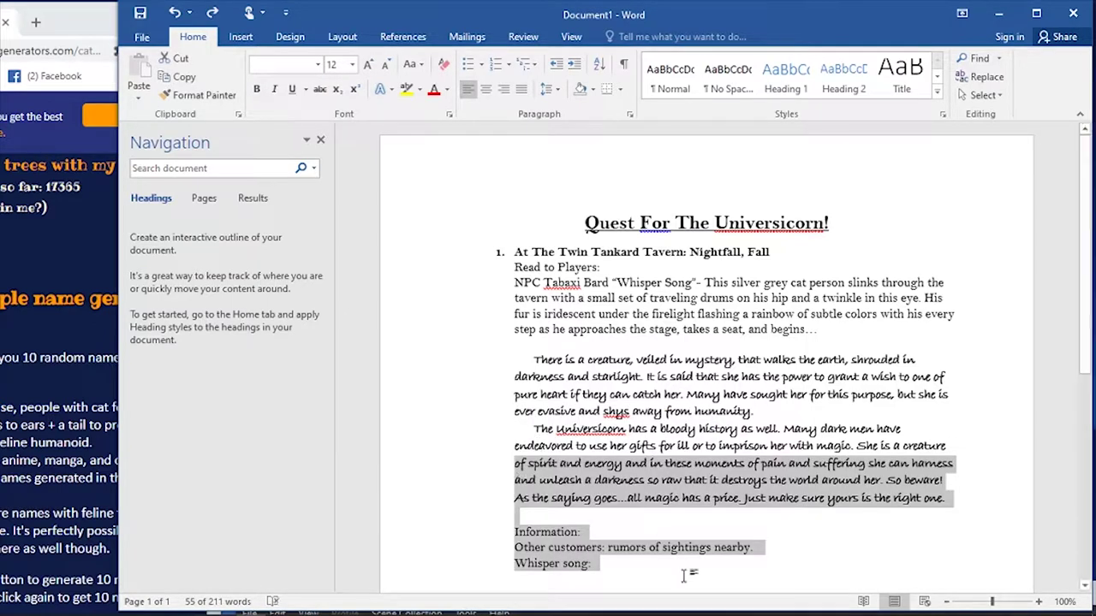
key(Right)
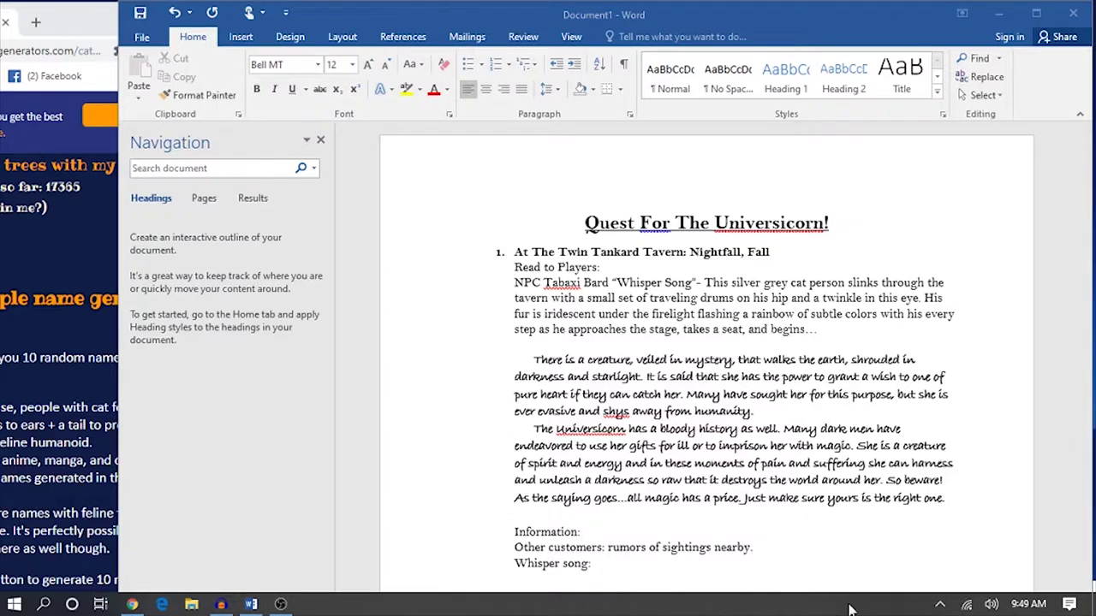
- Add ', City of Breakwater Bridge' to the tavern heading and type the Raven's Crest sighting under Whisper song
click(684, 253)
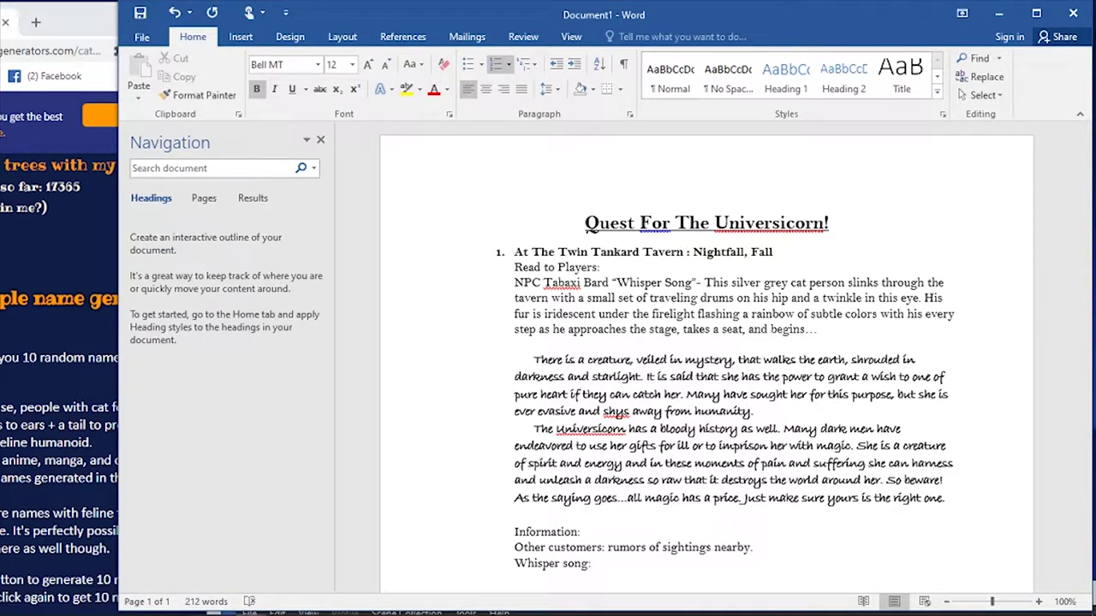
key(BackSpace)
text(, City )
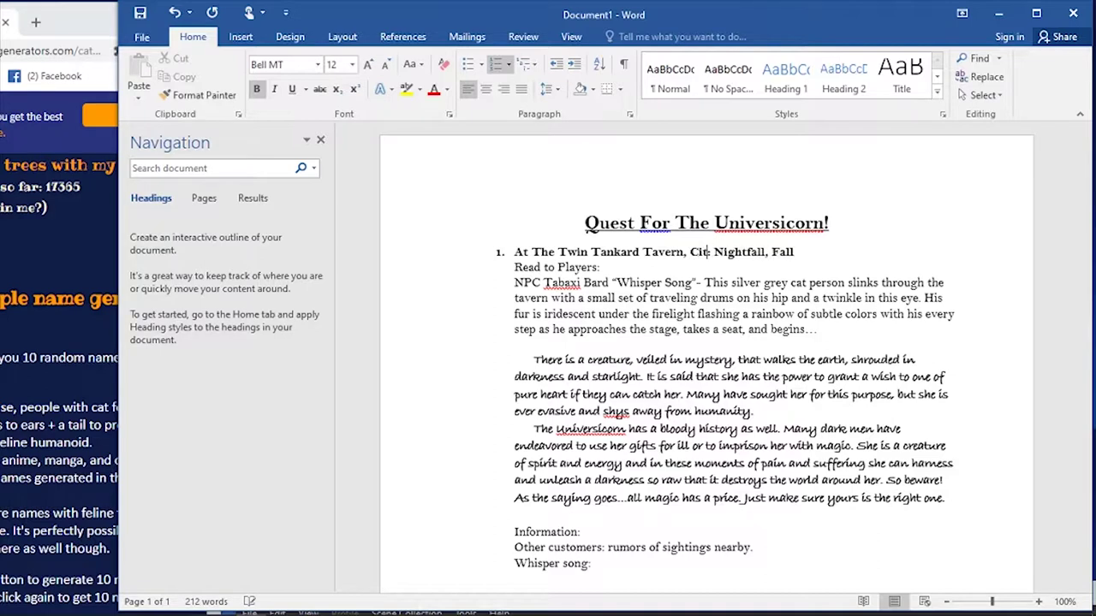
text(of Breakwate)
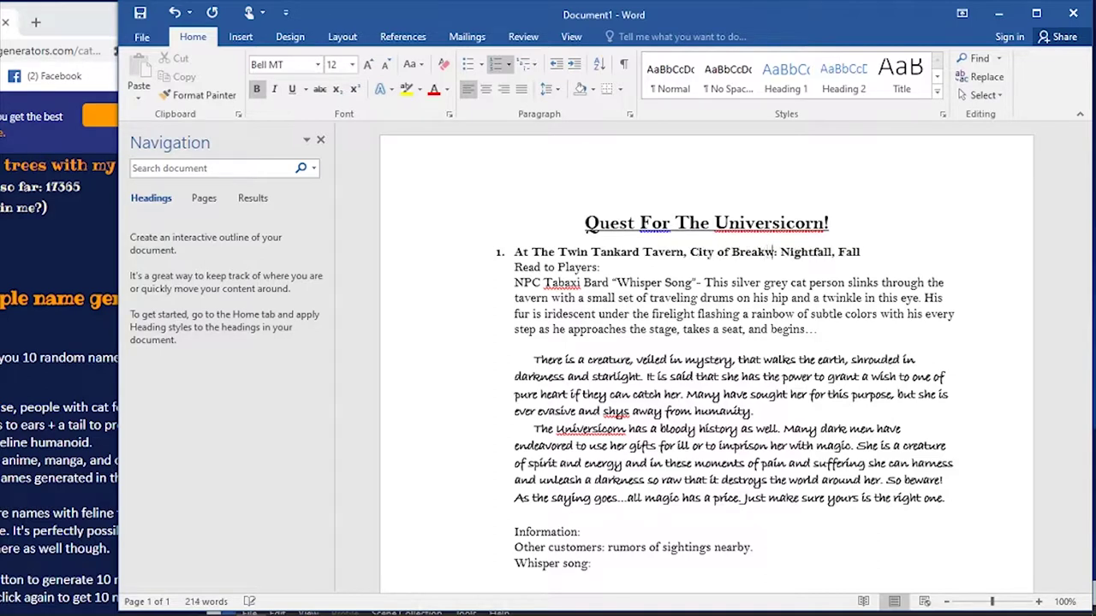
text(r Bridge)
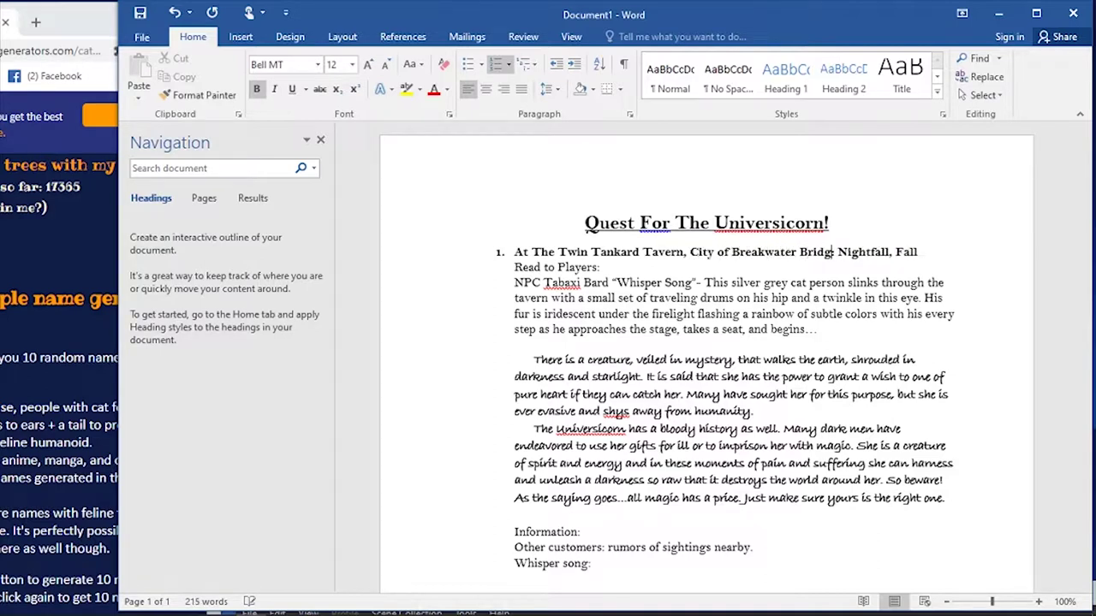
text(:)
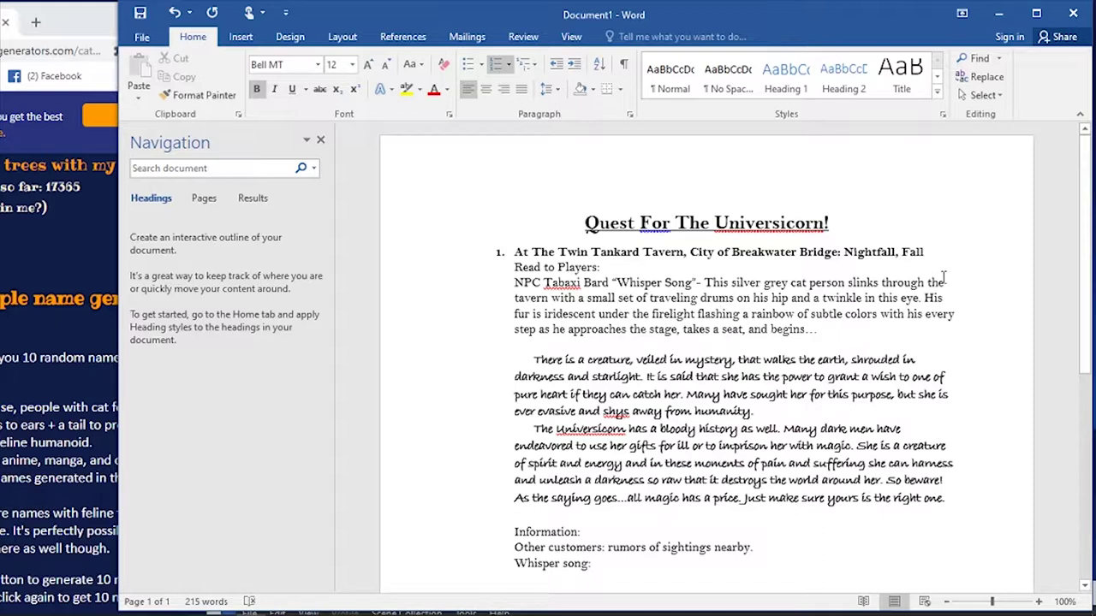
key(ctrl+End)
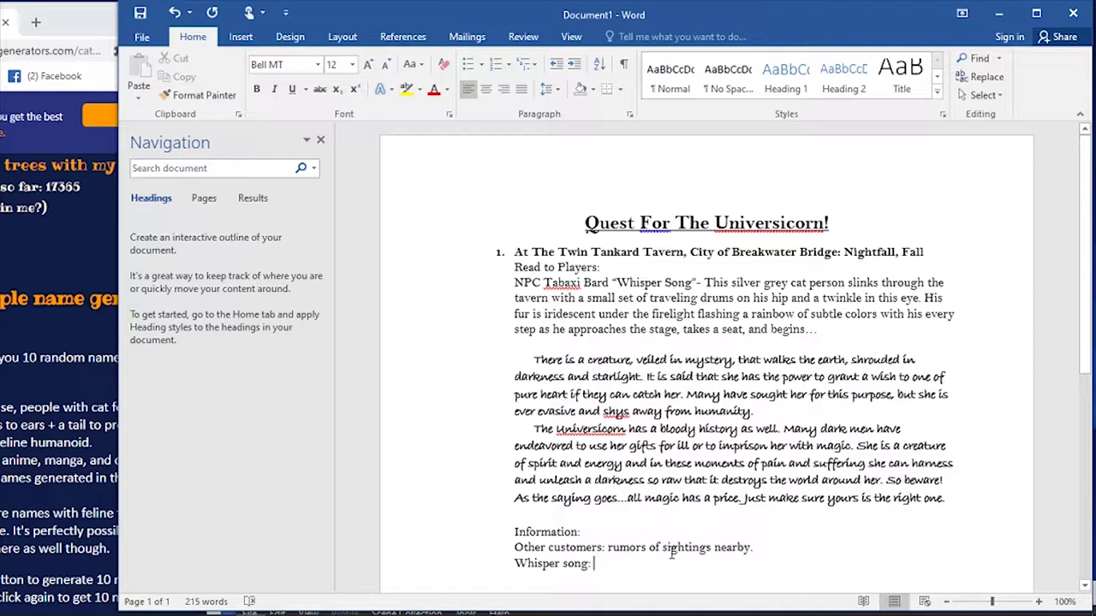
text(C)
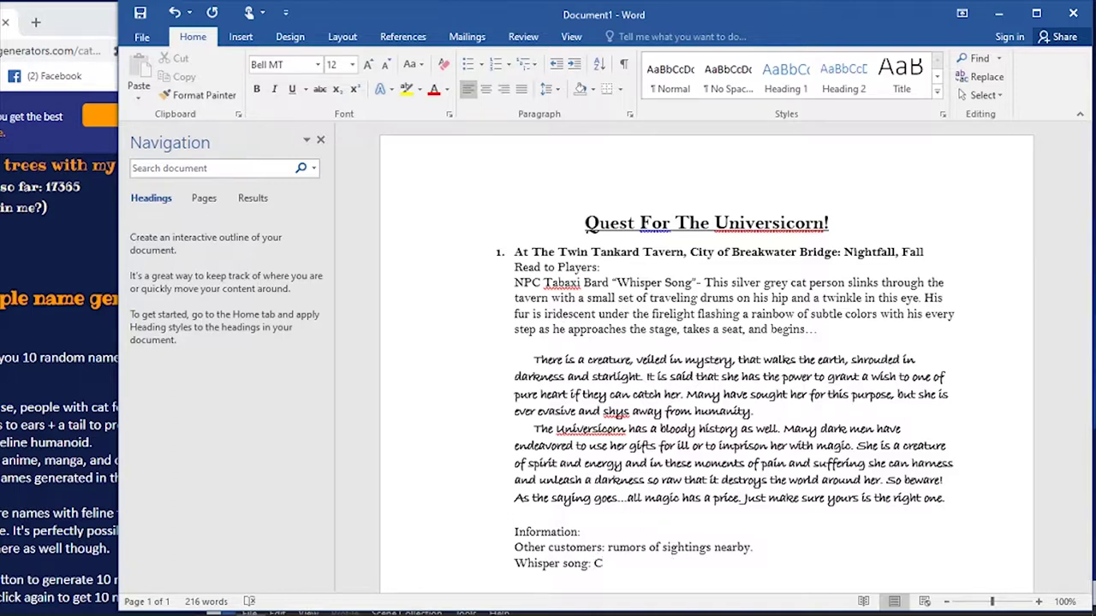
text(onfirmed sighting )
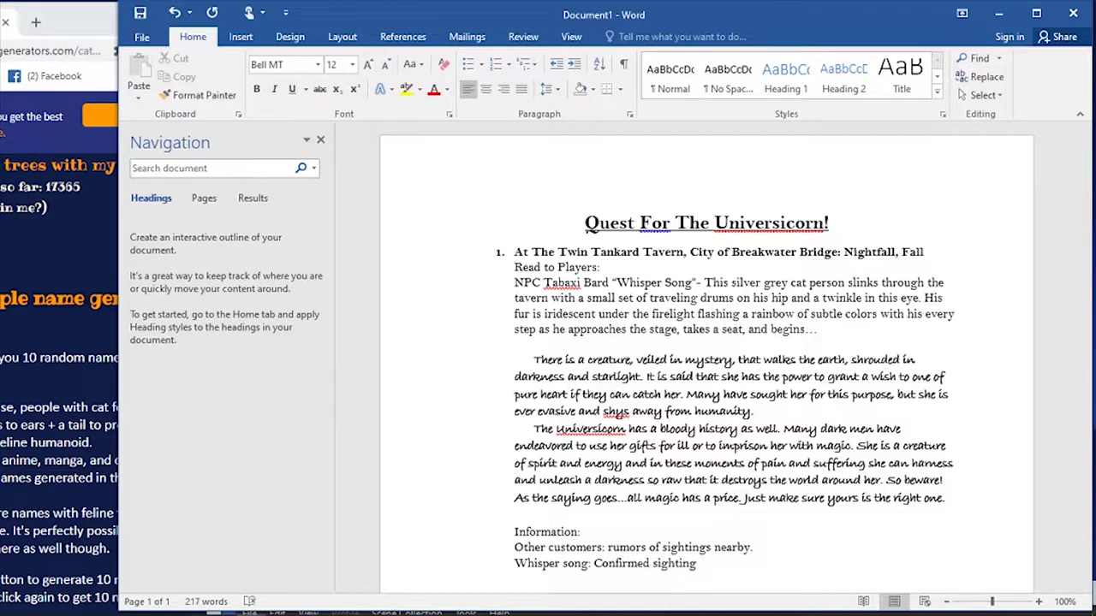
text(at Raven's Cres)
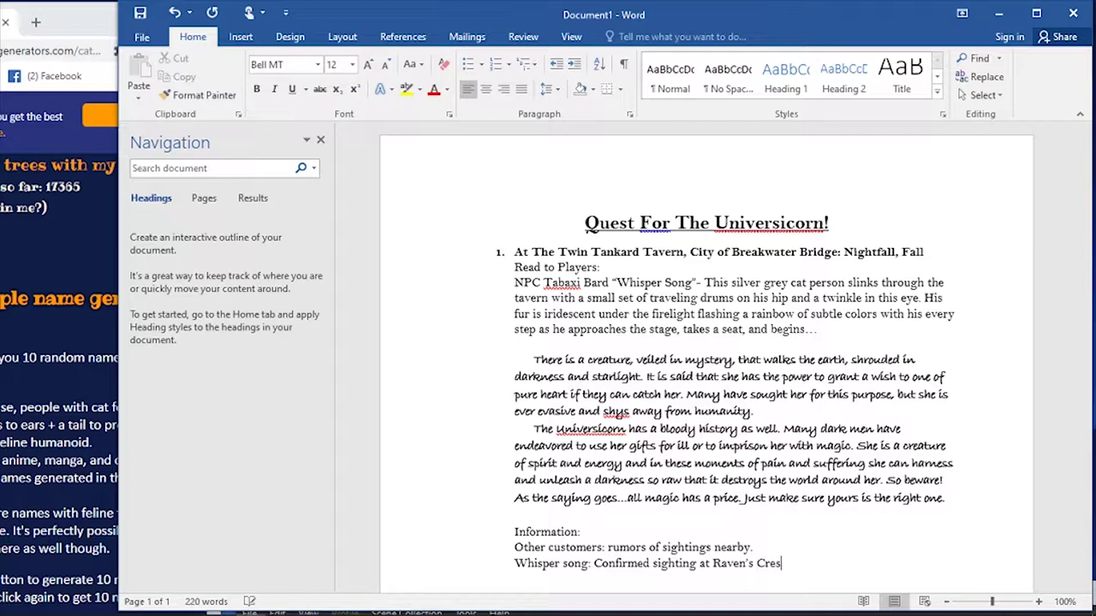
text(t in the Ironfang mountains.)
- Add the line 'Creature of empathy and great power. What you give is what you get.'
key(Return)
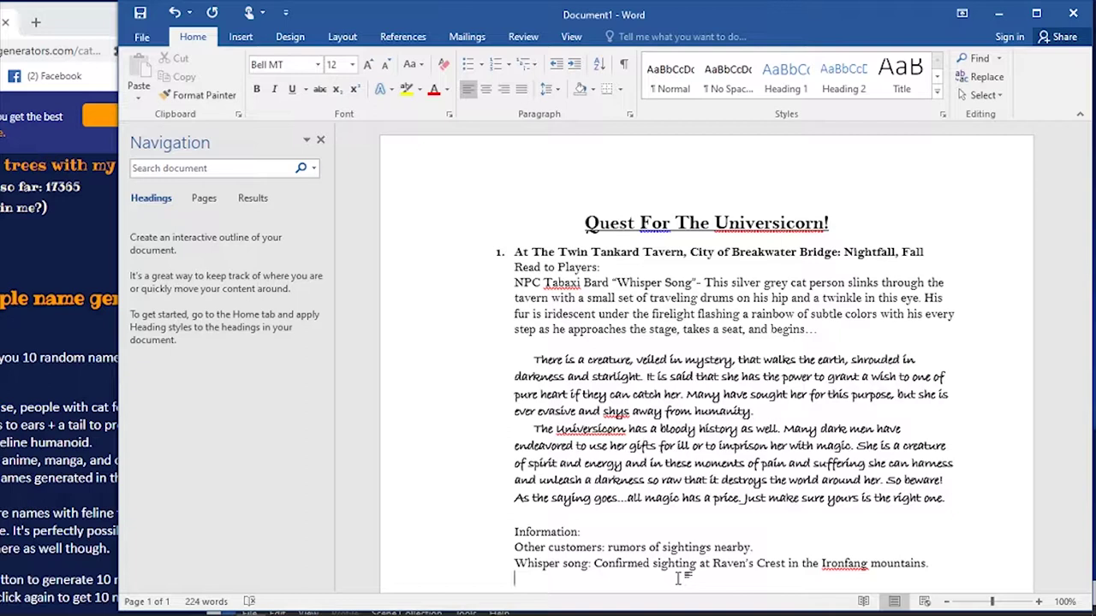
text(Creature of empathy and great power. What you give is what you get.)
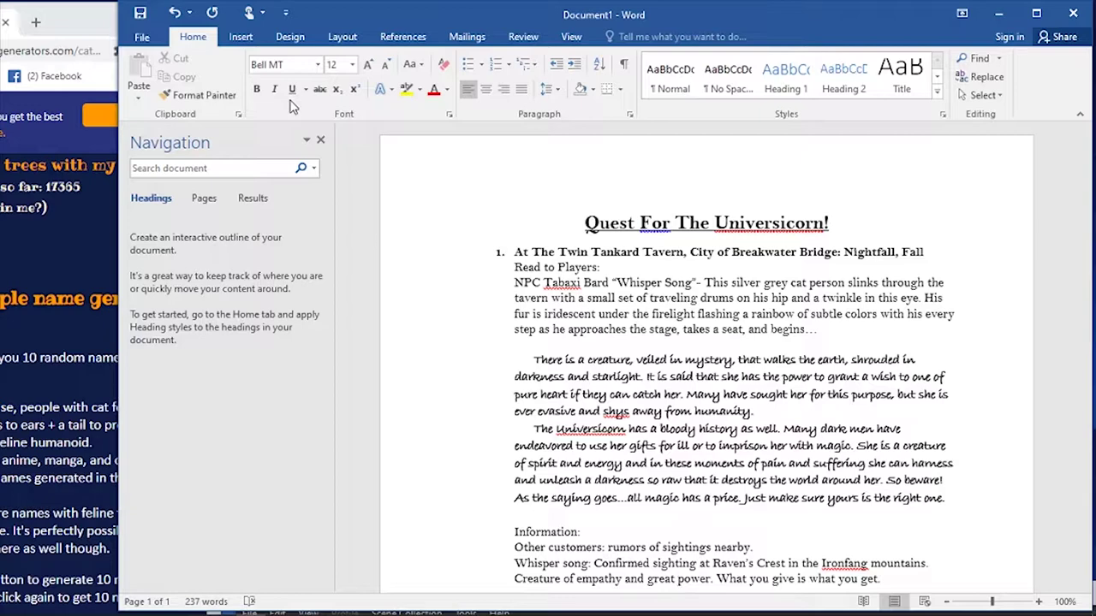
scroll(784, 494, down, 1)
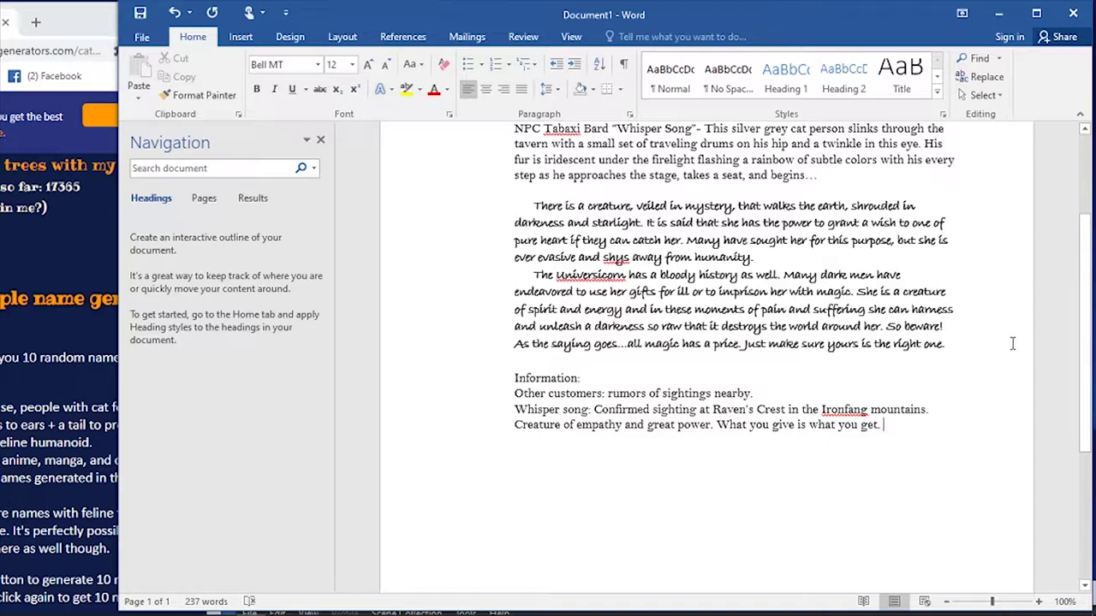
key(Return)
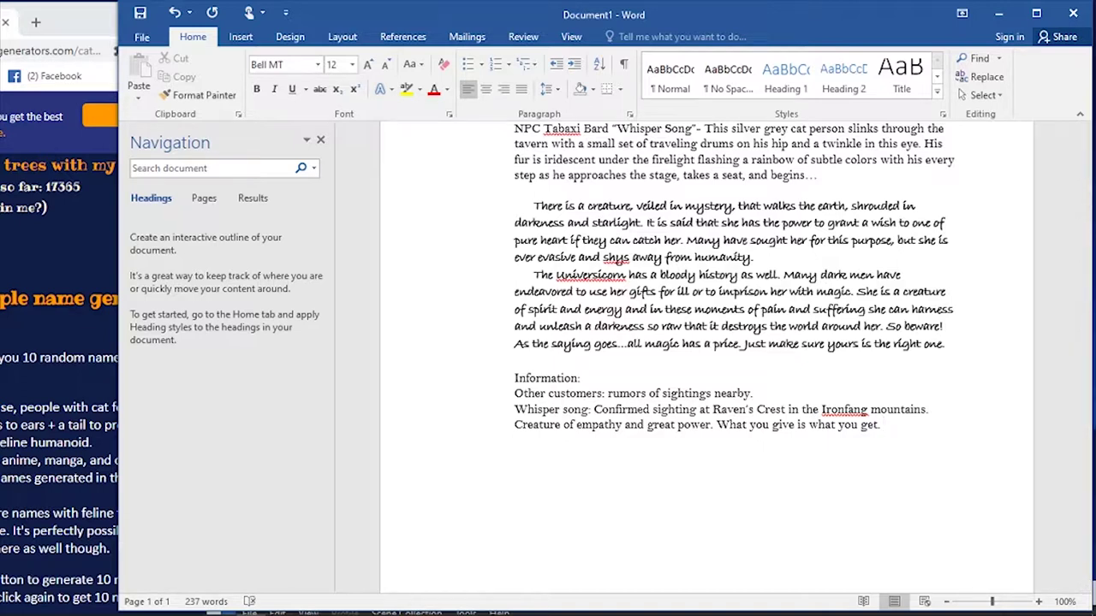
- Add bold item '2. Setting Out:' and remove the numbering from the following empty line
text(2.)
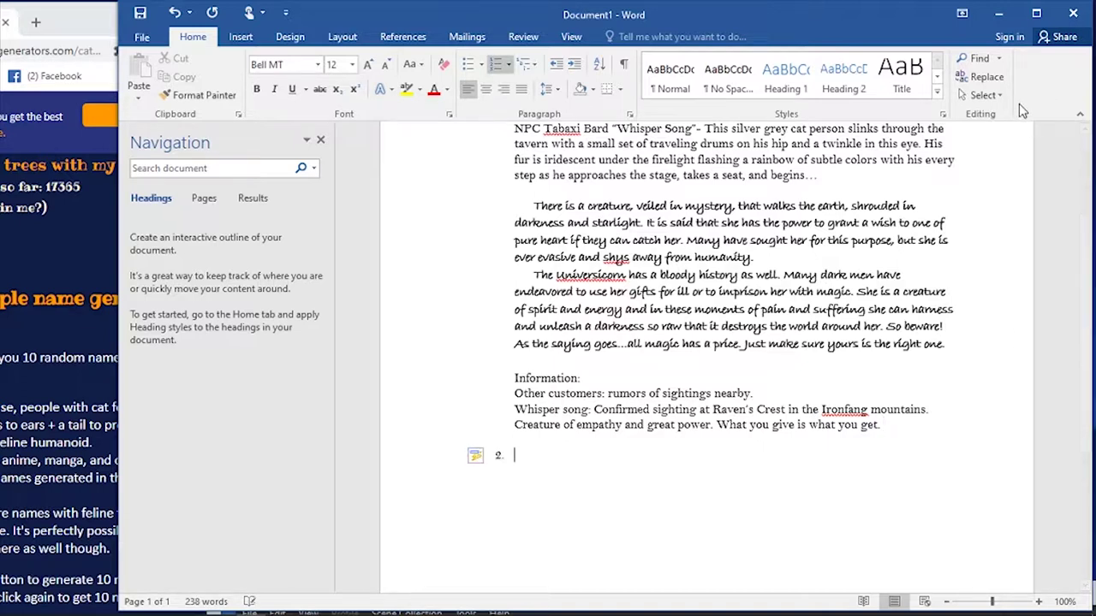
scroll(355, 399, up, 5)
scroll(509, 355, down, 5)
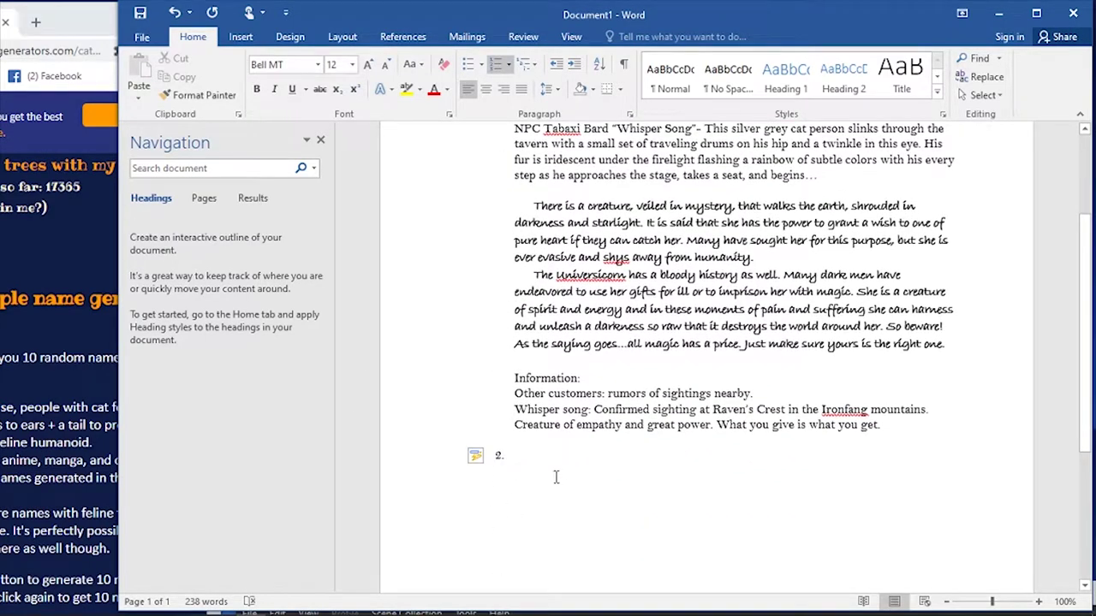
scroll(568, 412, up, 3)
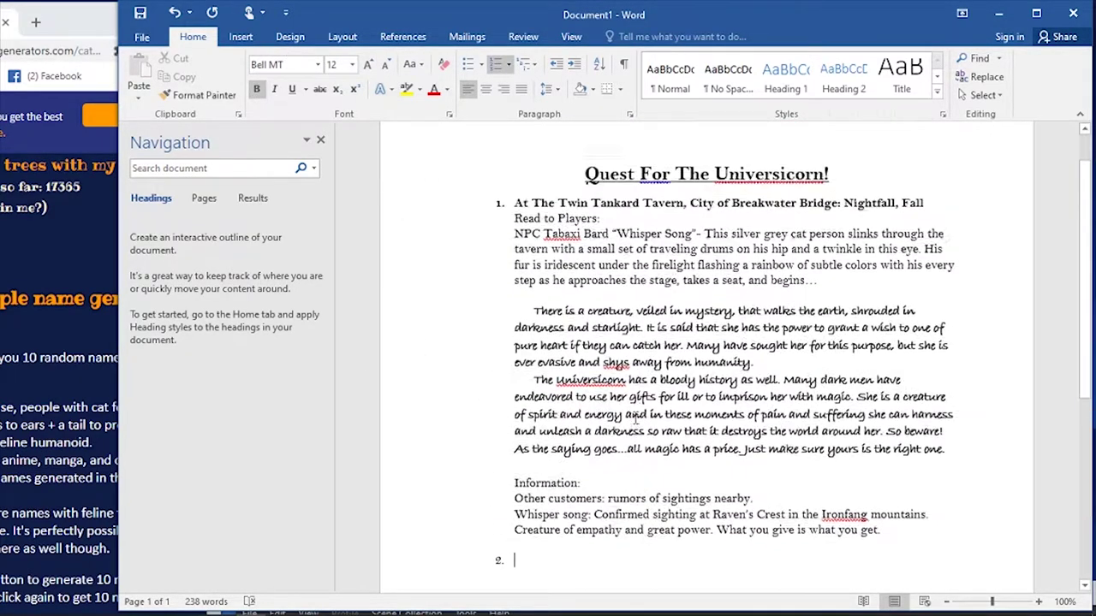
scroll(635, 417, down, 2)
scroll(870, 328, down, 1)
text(Setting)
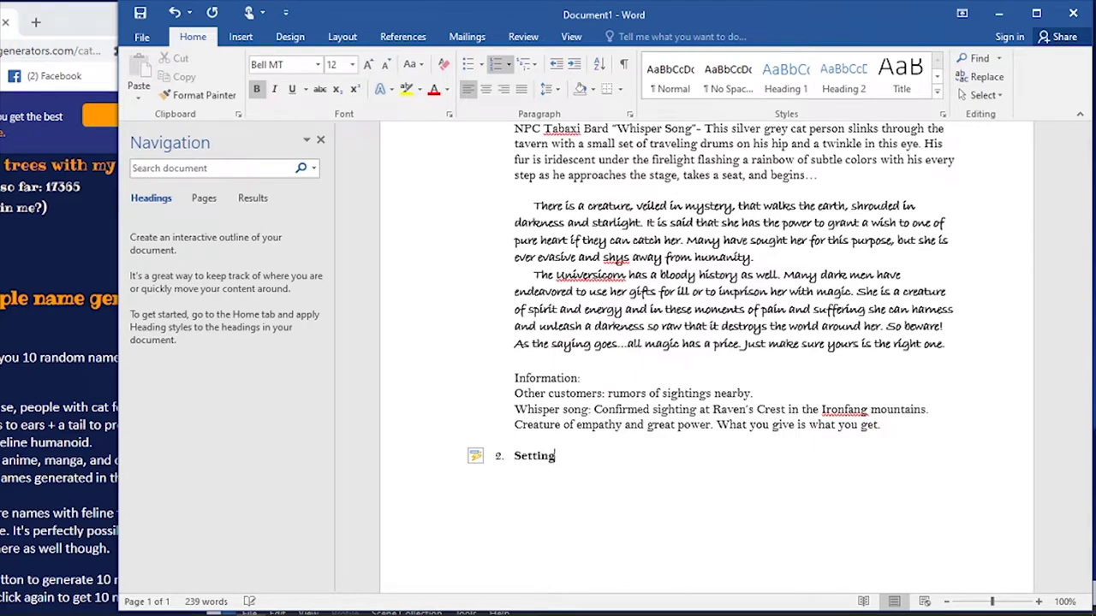
text( Out:)
key(Return)
key(BackSpace)
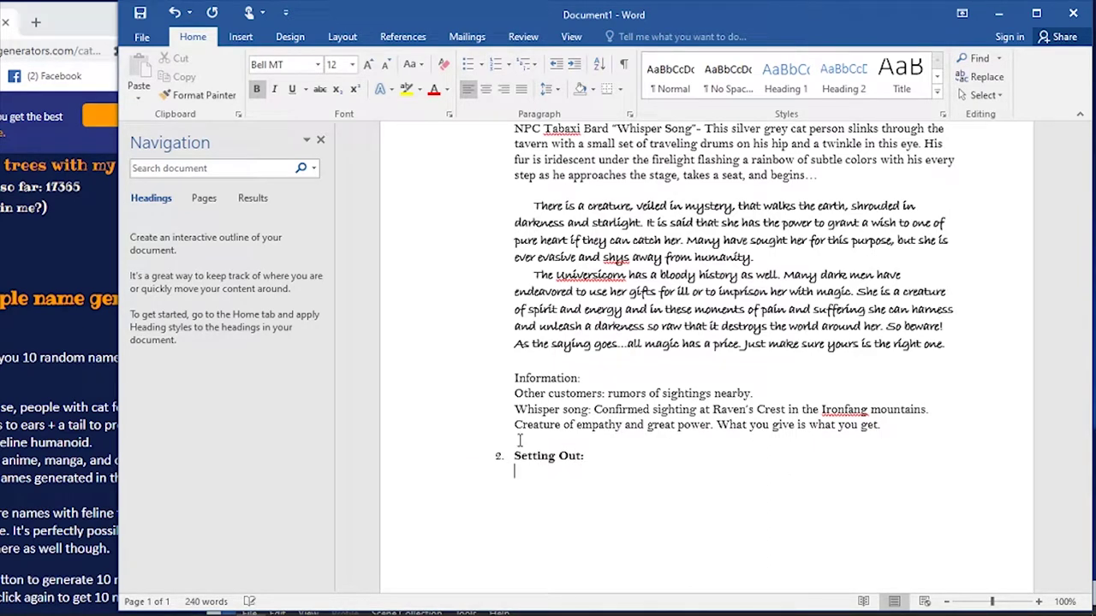
scroll(710, 214, up, 3)
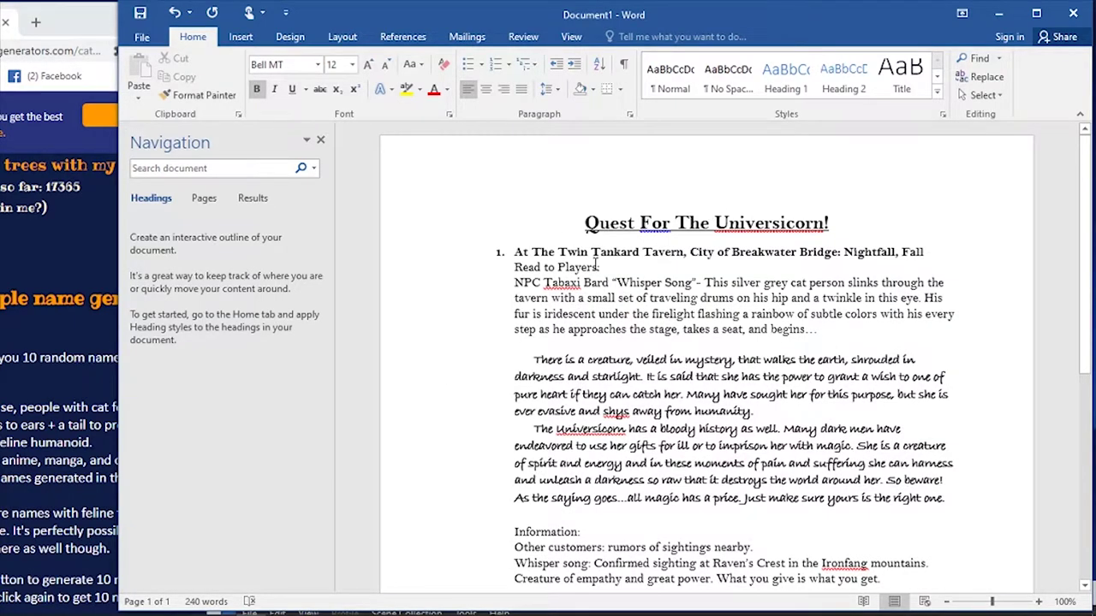
scroll(441, 375, down, 3)
click(592, 496)
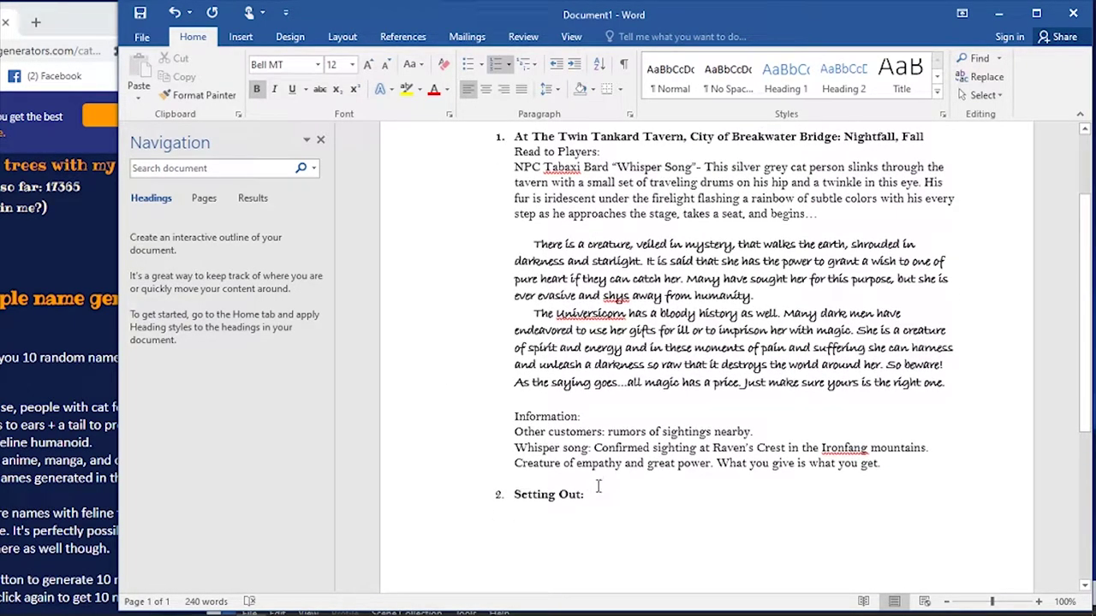
- Start an unnumbered line under Setting Out reading '1.5 Days travel:'
key(Return)
key(BackSpace)
text(DAy)
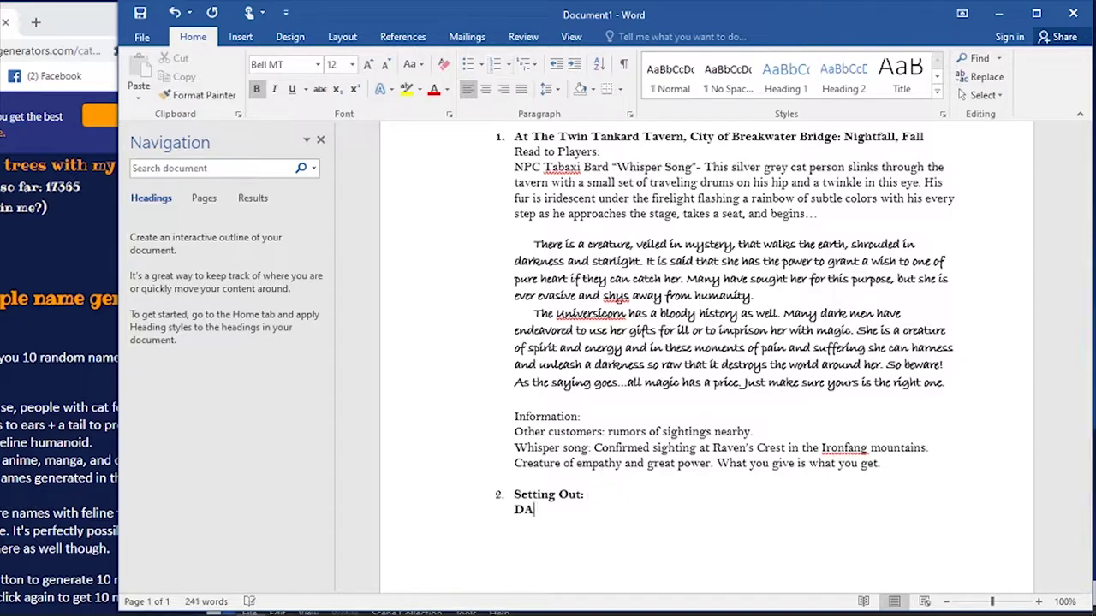
key(BackSpace)
key(BackSpace)
key(BackSpace)
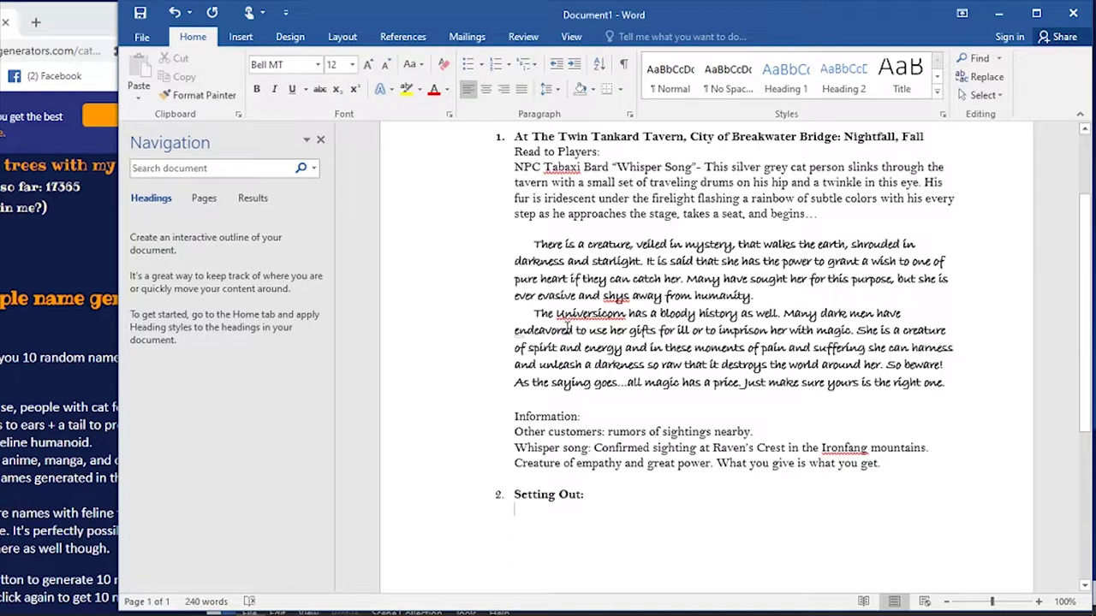
text(Days )
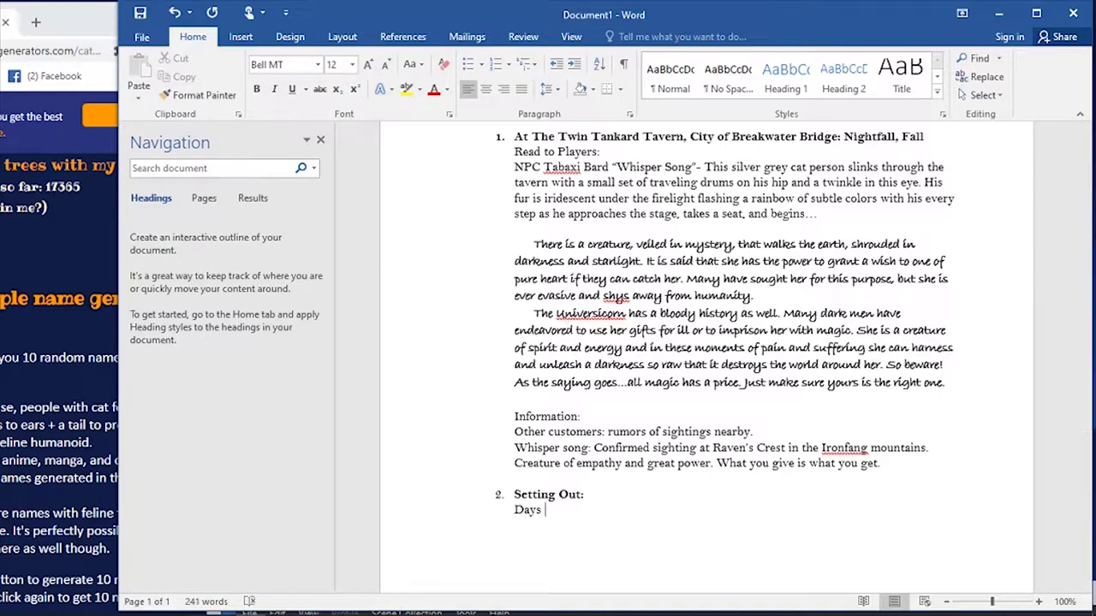
text(travel:)
click(514, 510)
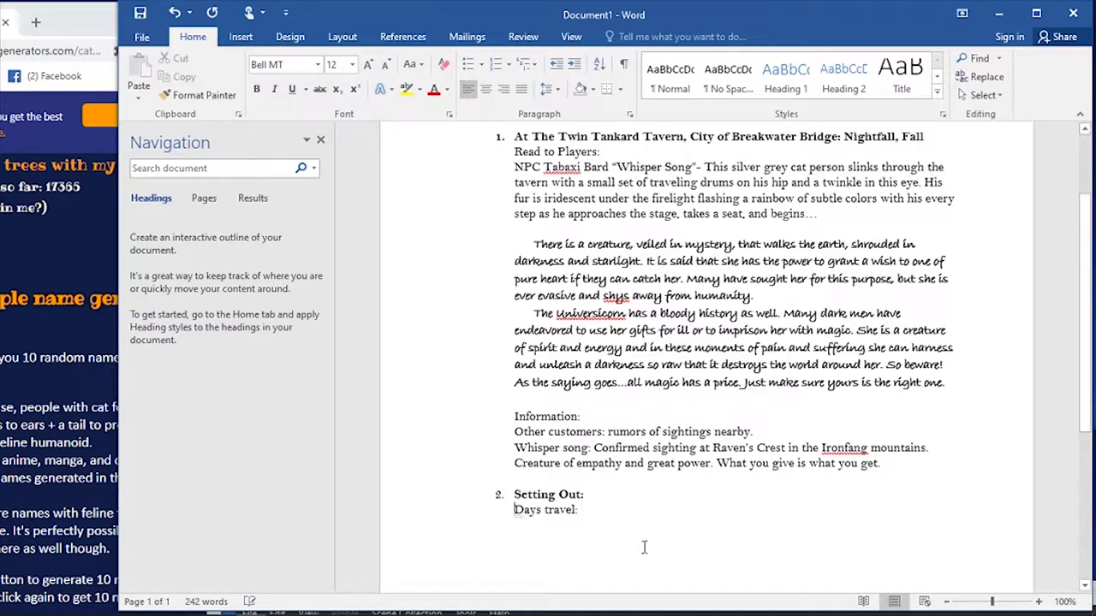
text(1)
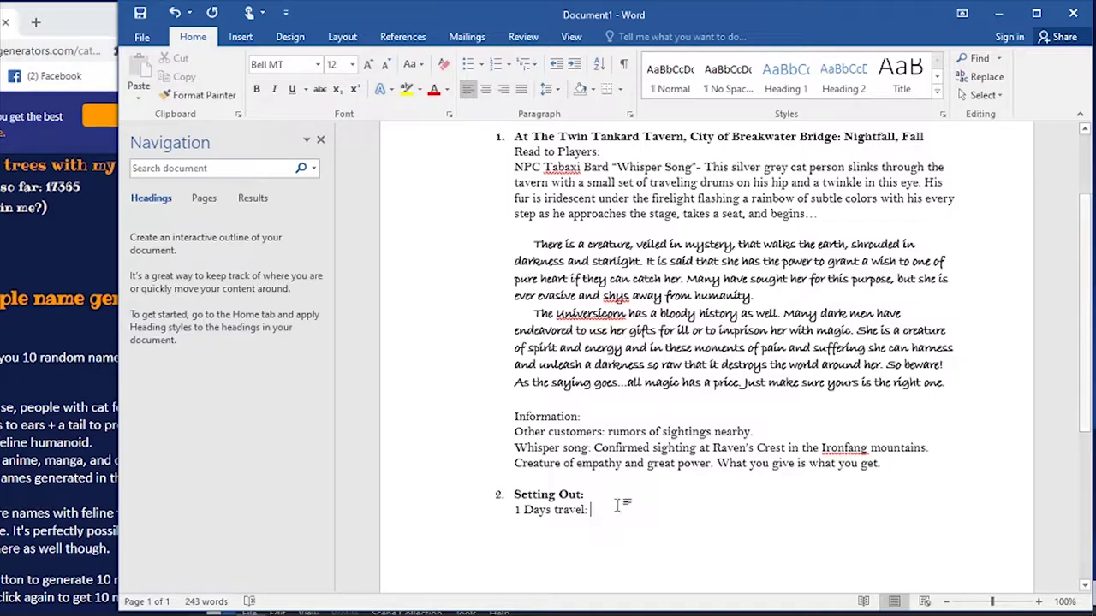
click(519, 510)
text(.)
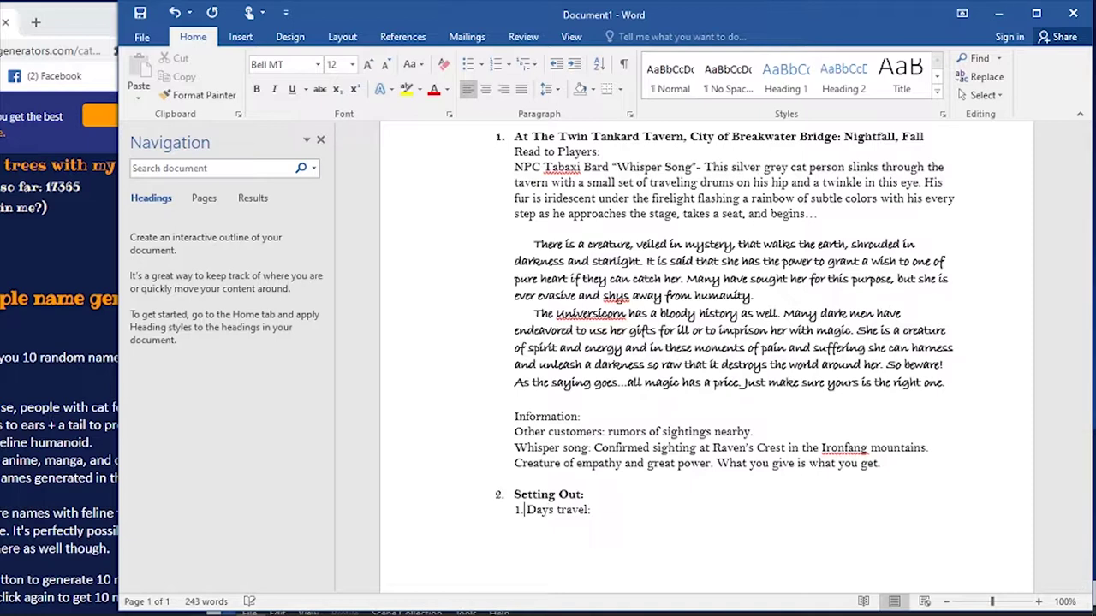
text(5)
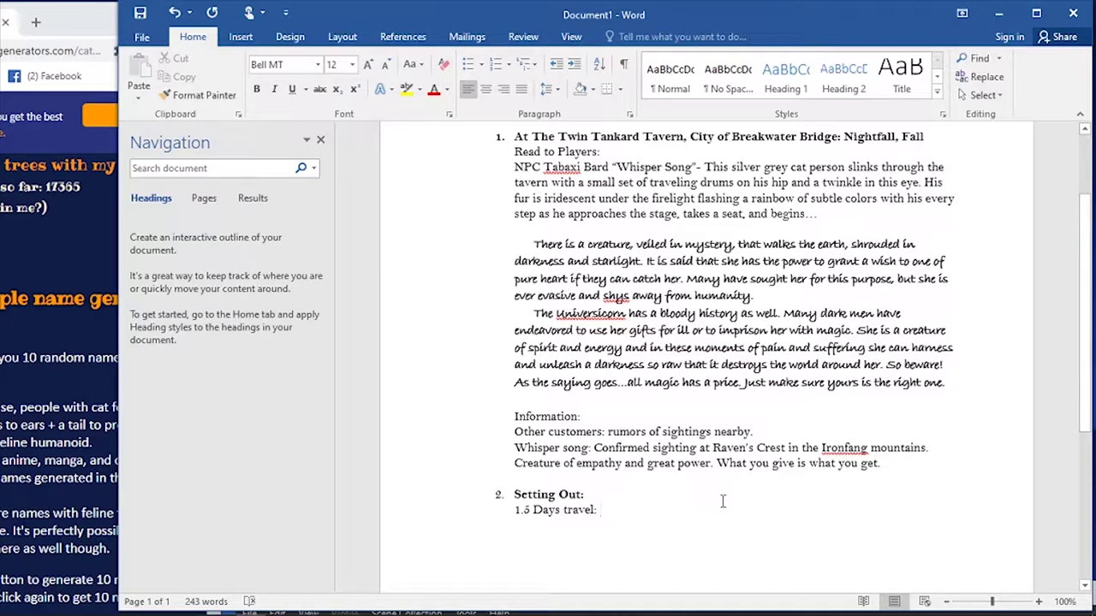
- Continue the line: 'overnight they see a fire off in the woods. Other adventuring group to be evil.'
text(over i)
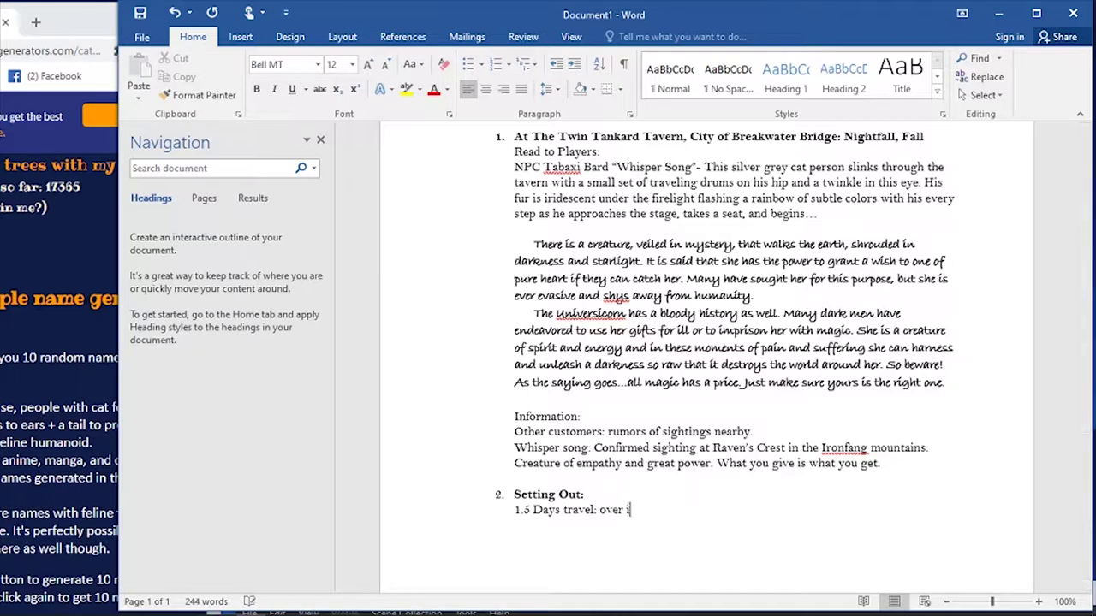
key(BackSpace)
key(BackSpace)
text(night they see a fire off in)
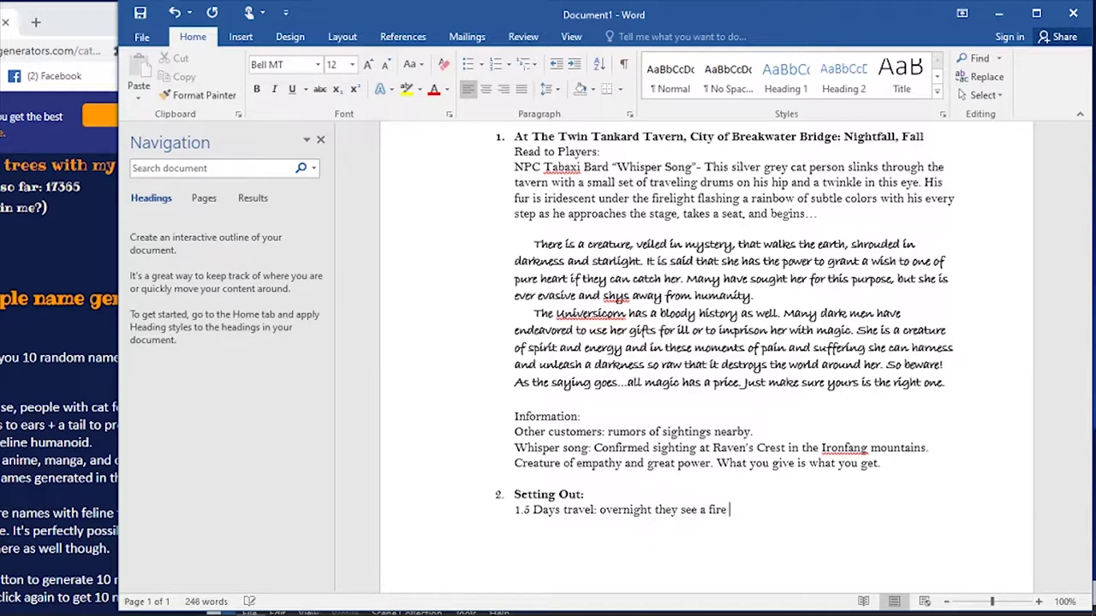
text( the woods.)
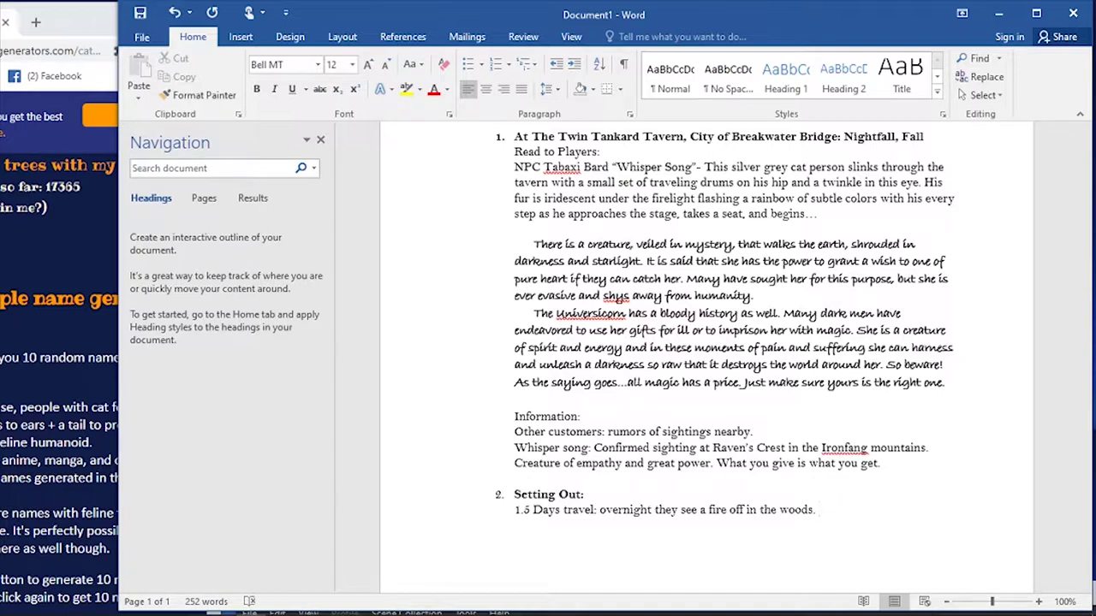
text(Other adventuring group )
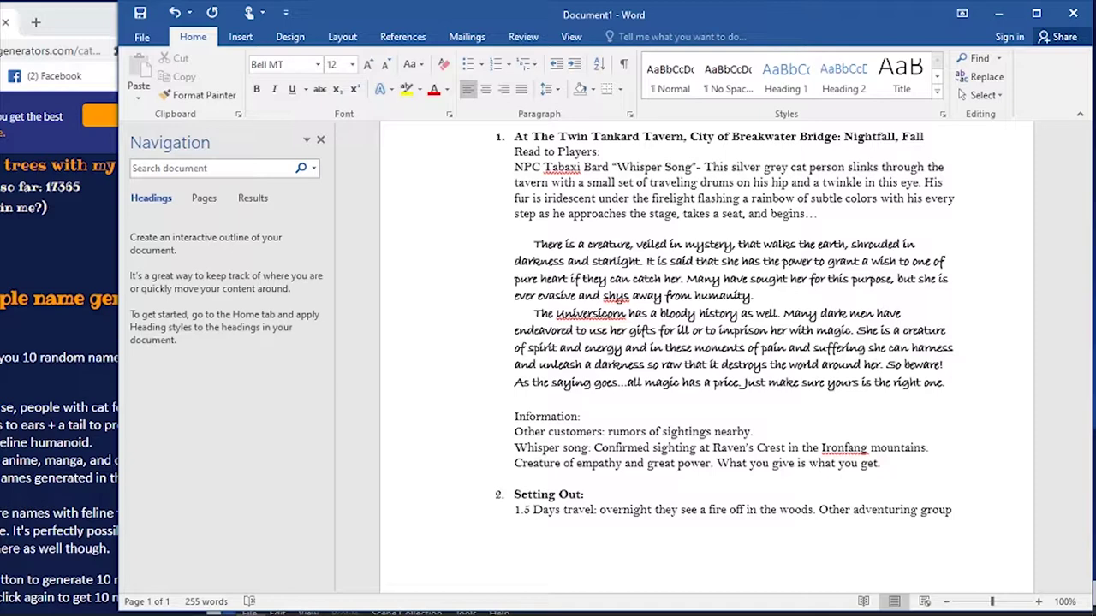
text(to n==)
key(BackSpace)
key(BackSpace)
key(BackSpace)
text(be evil.)
- Replace 'overnight they' with 'As they look to make camp they' and start a new paragraph below
double_click(670, 511)
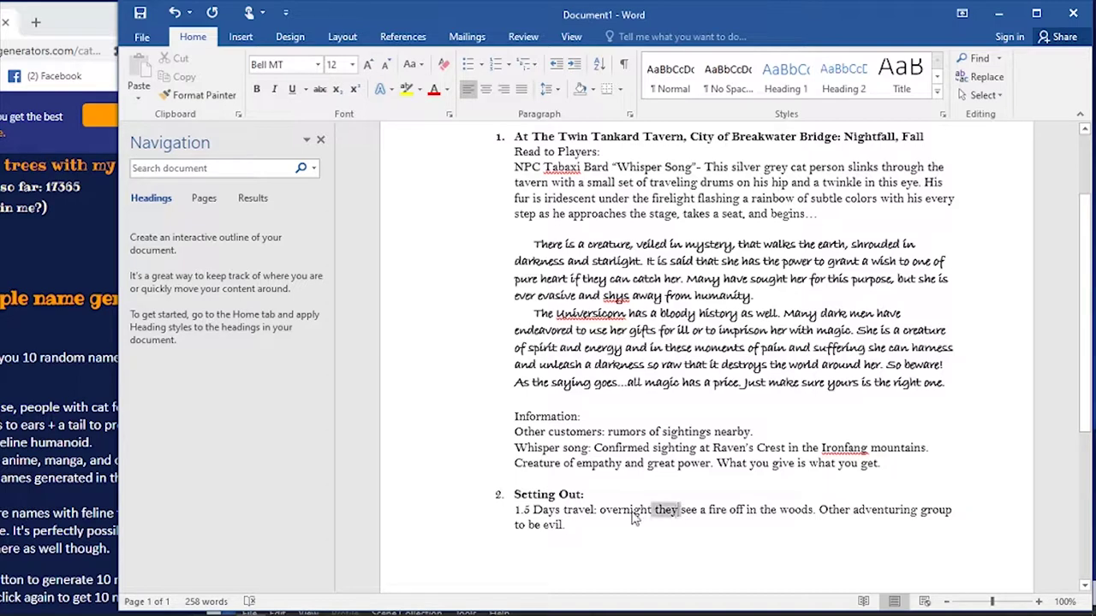
drag(633, 516, 600, 511)
text(As)
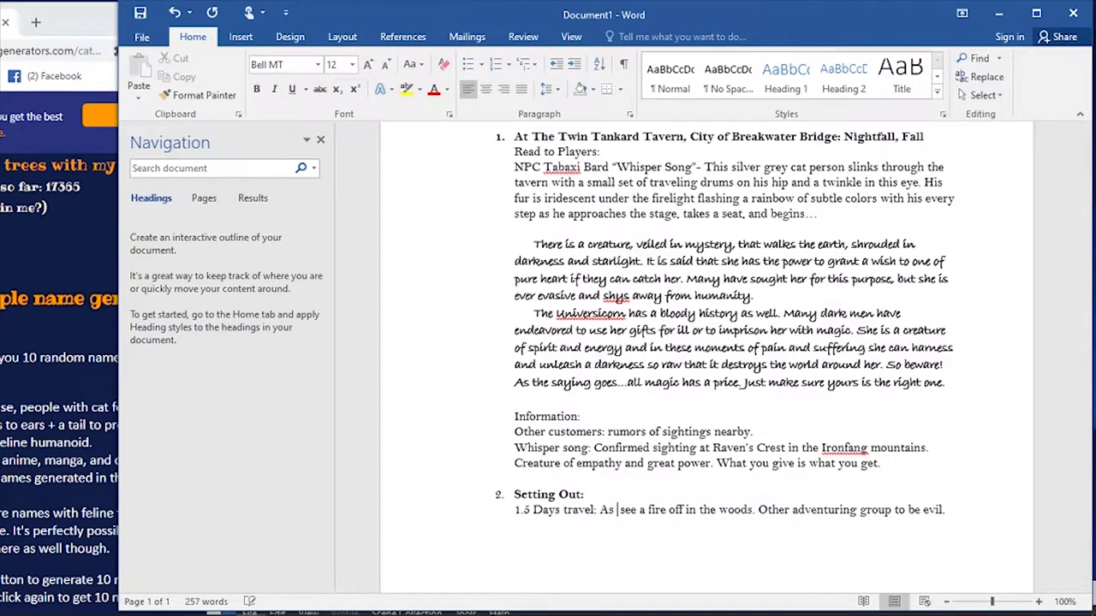
text( they look)
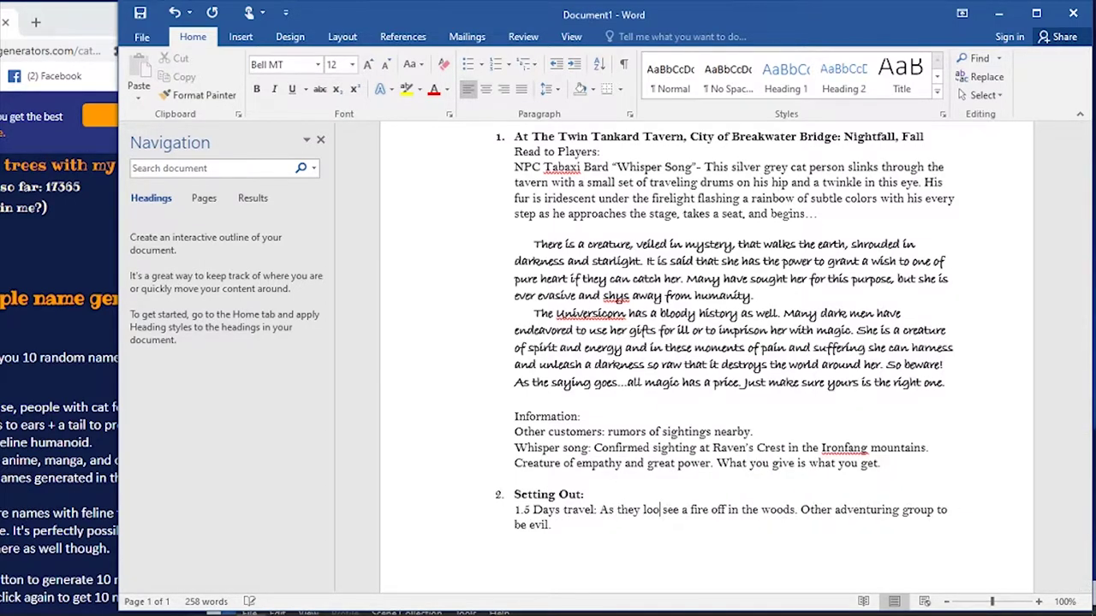
text( to make camp)
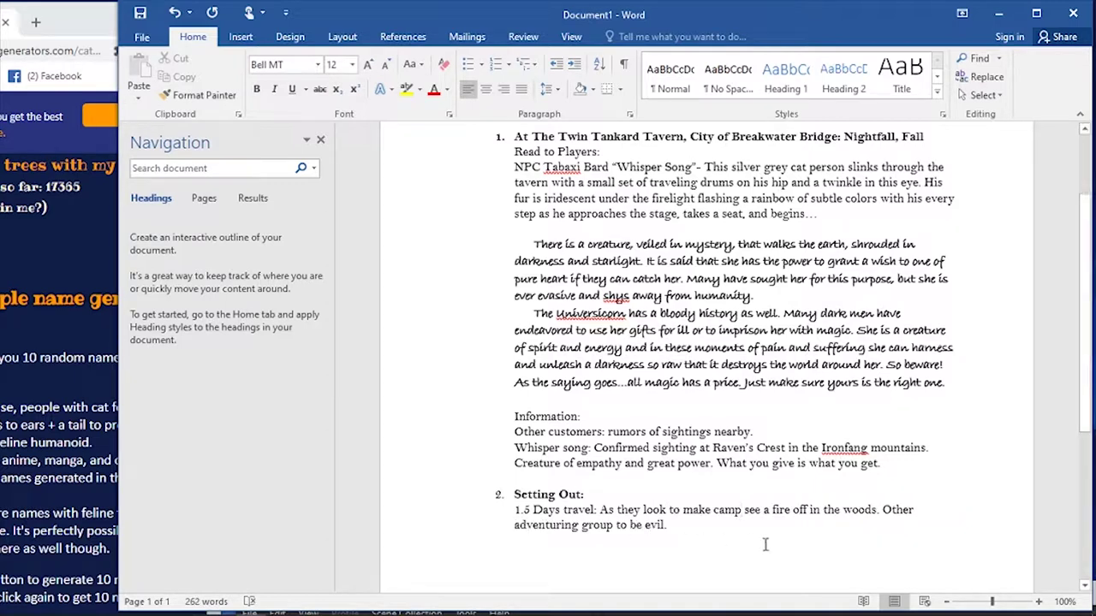
text( theh)
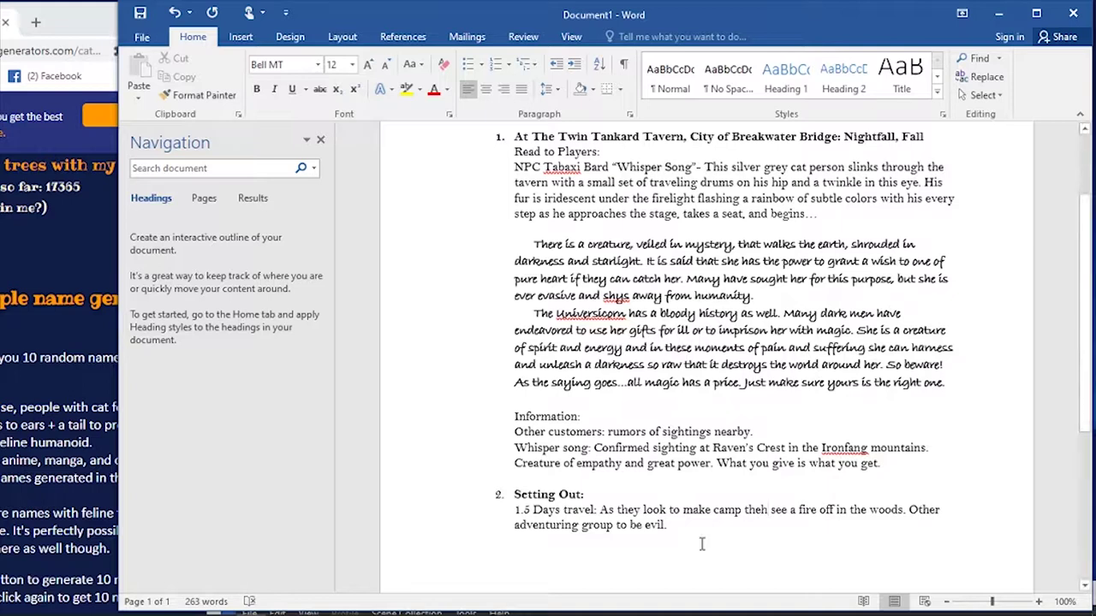
click(669, 525)
click(768, 510)
key(BackSpace)
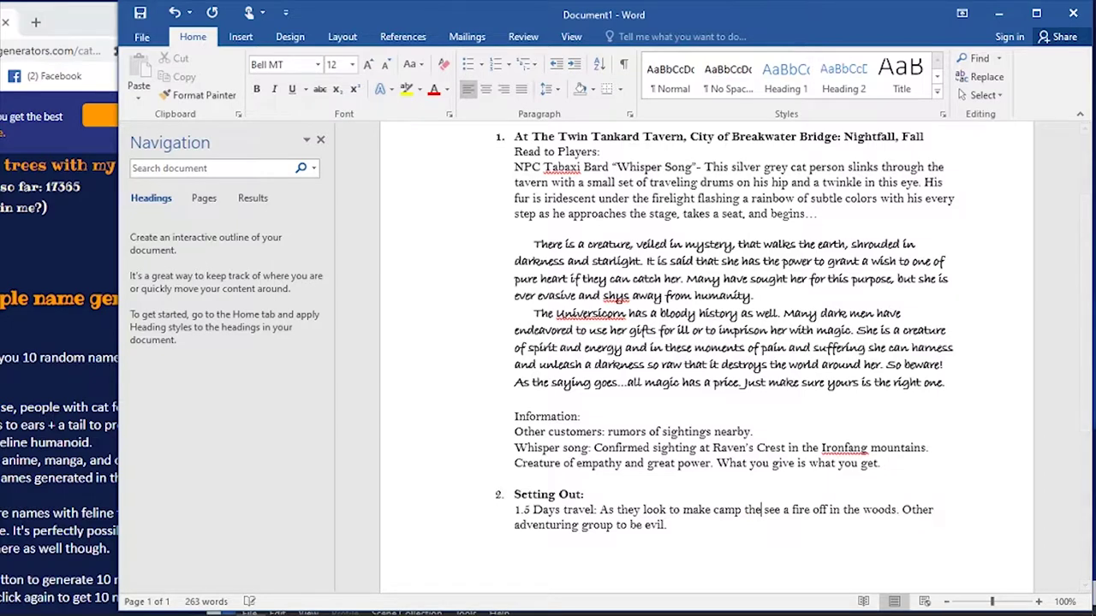
text(y)
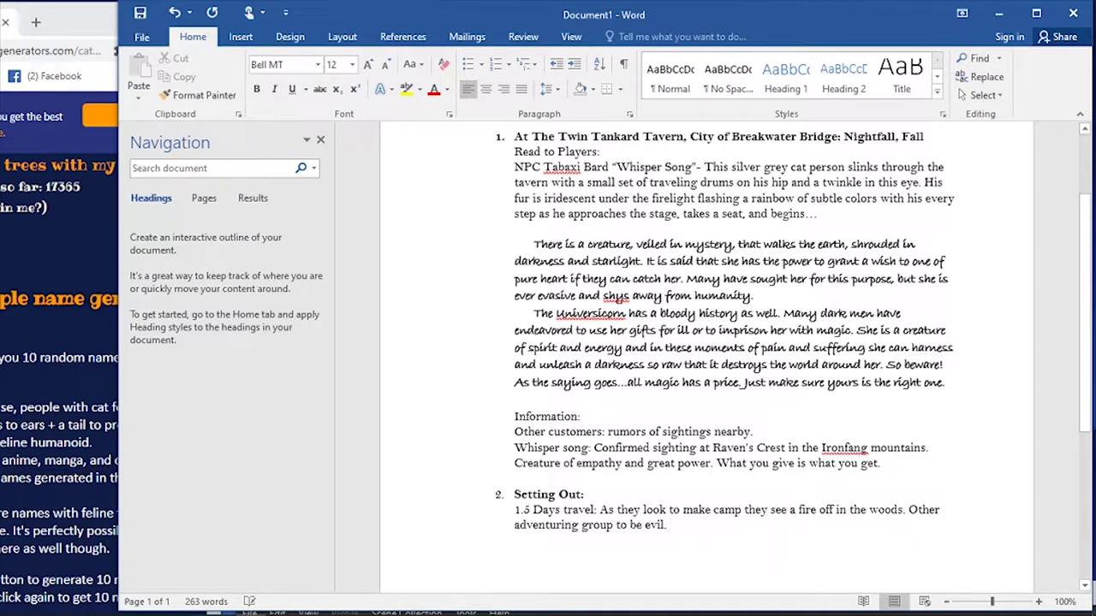
key(ctrl+End)
key(Return)
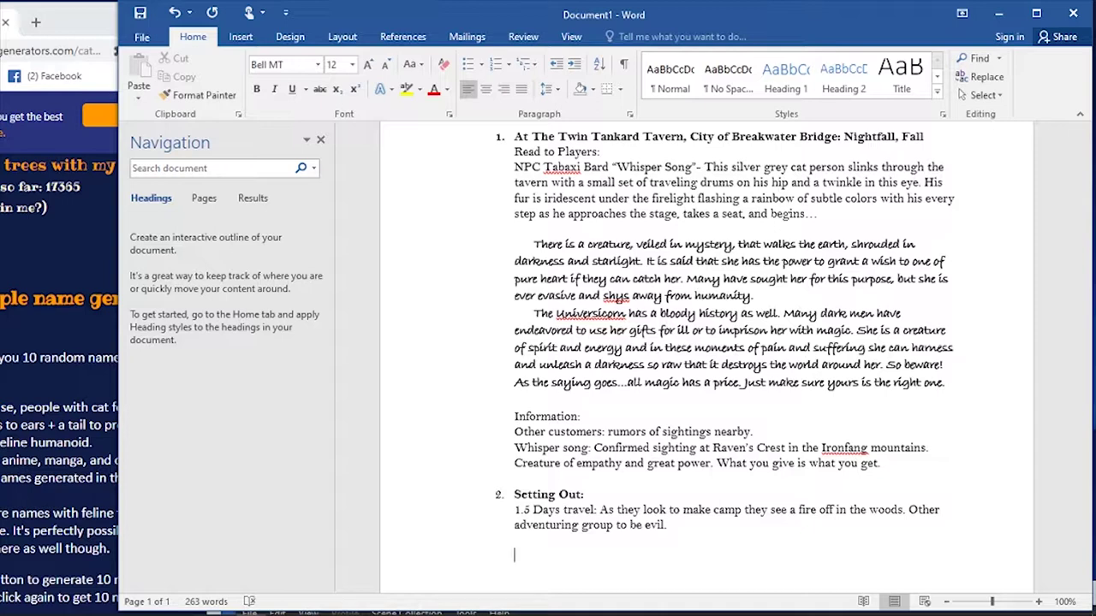
- Add that talking with the other adventurers reveals they want to enslave the Universcorn, fixing 'thay'
text(I)
key(BackSpace)
key(BackSpace)
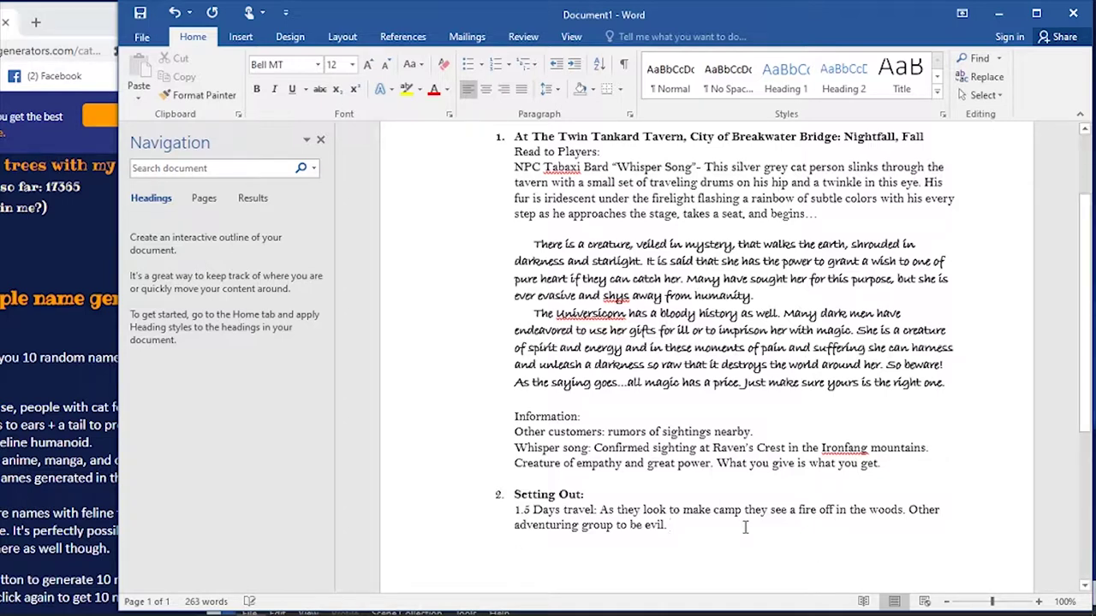
text(If they te)
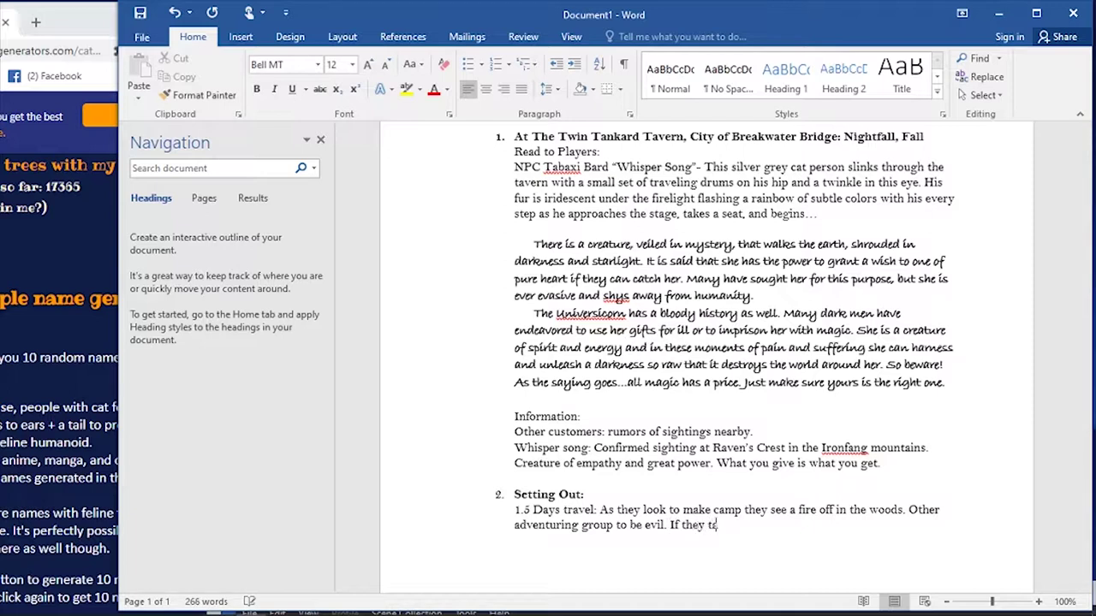
text(lk with the other a)
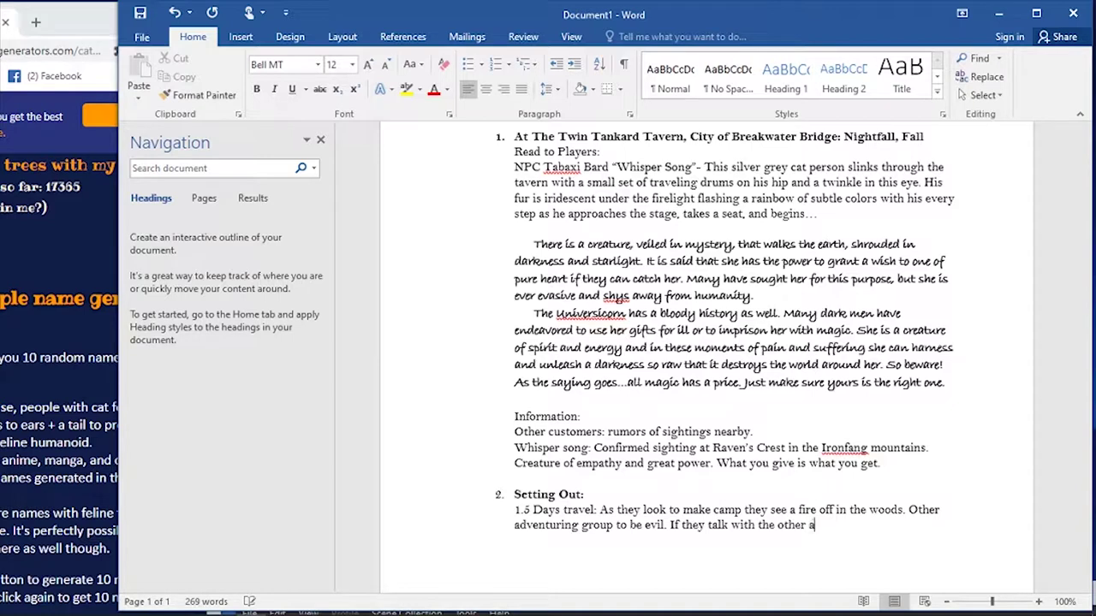
text(dventurers thay f)
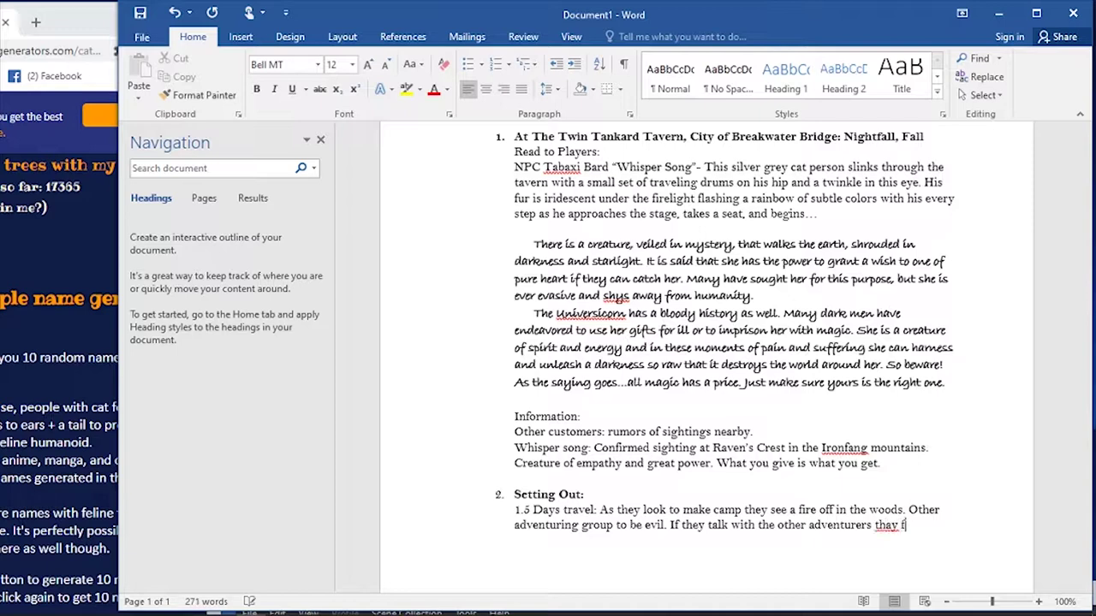
text(ind this group is,)
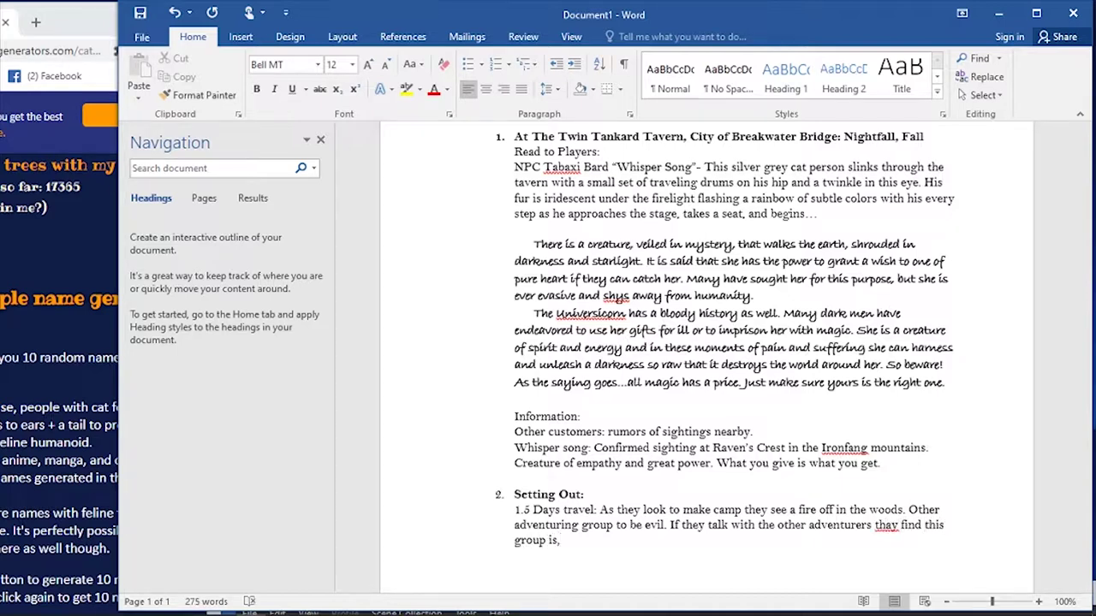
key(BackSpace)
text(looking to enslave the)
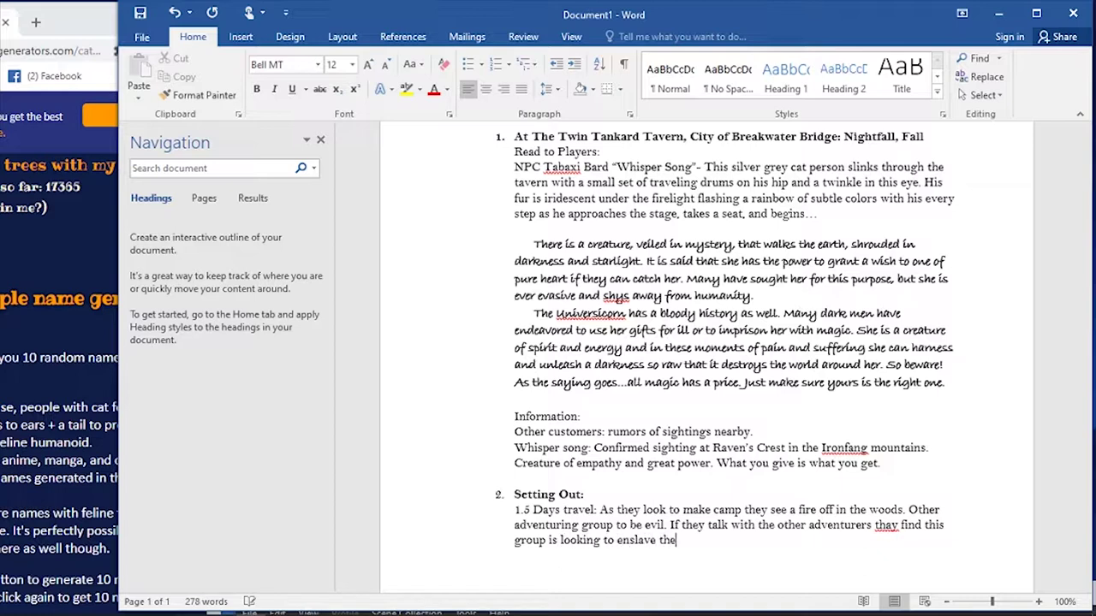
text( Universcorn.)
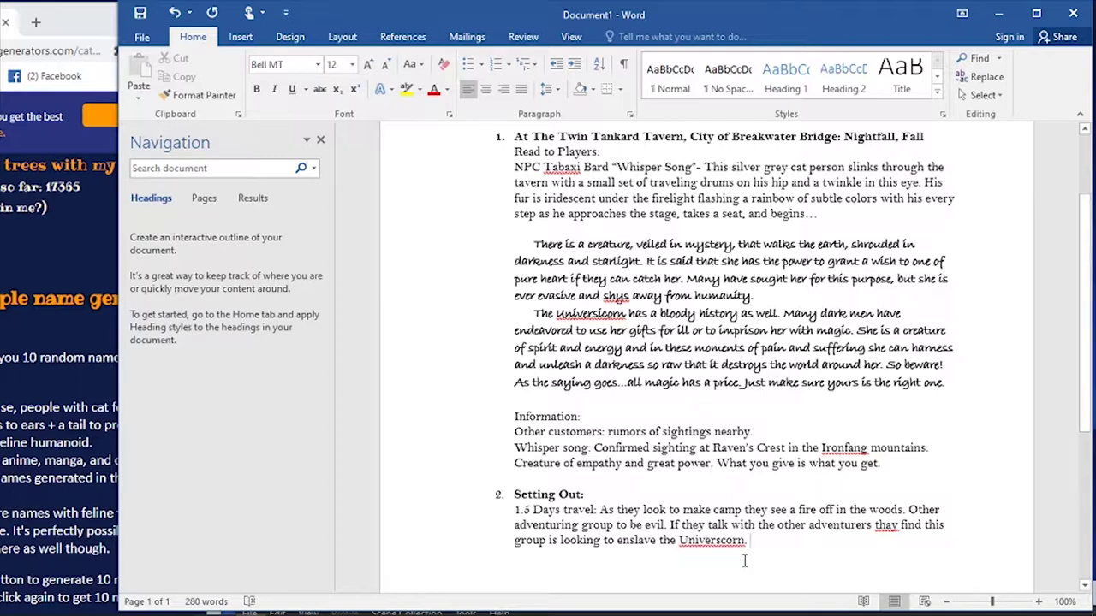
click(895, 524)
key(BackSpace)
text(e)
- Add that the other group avoids conflict unless the party engages first and is gone by morning
click(767, 571)
text(The other group isn't interested in conflict unless the party engages first. They can camp safely together, )
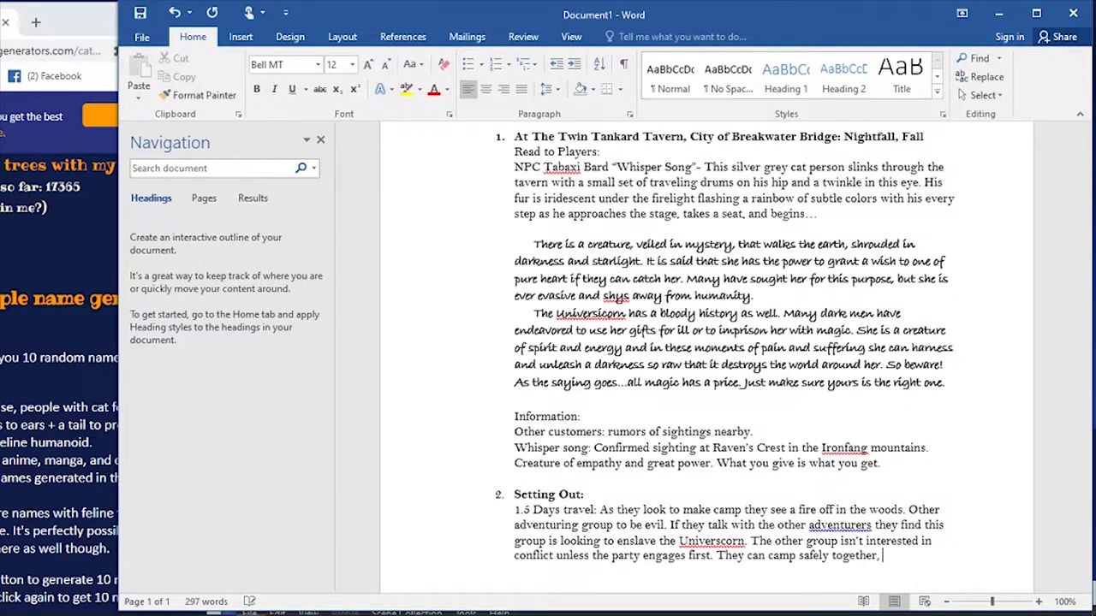
text(but in the mornig)
key(BackSpace)
key(BackSpace)
key(BackSpace)
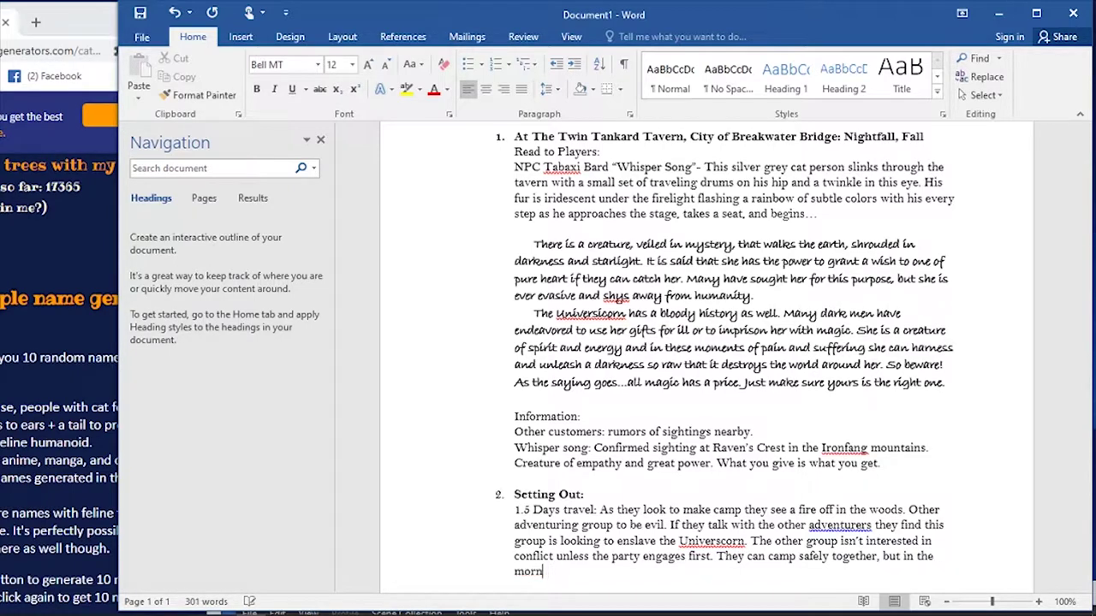
text(ing the other group)
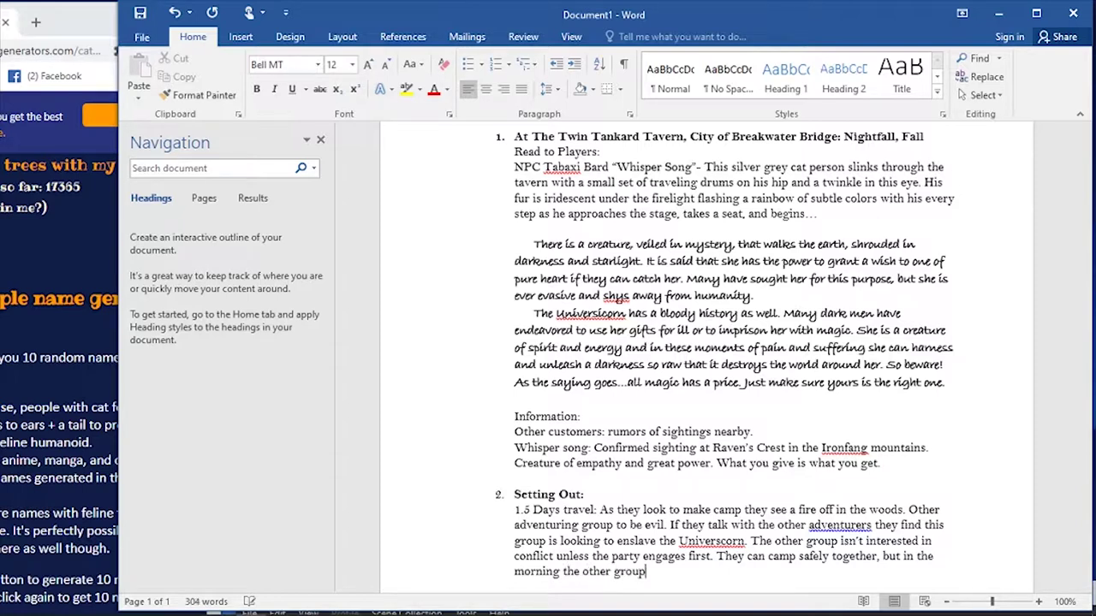
text( is gone.)
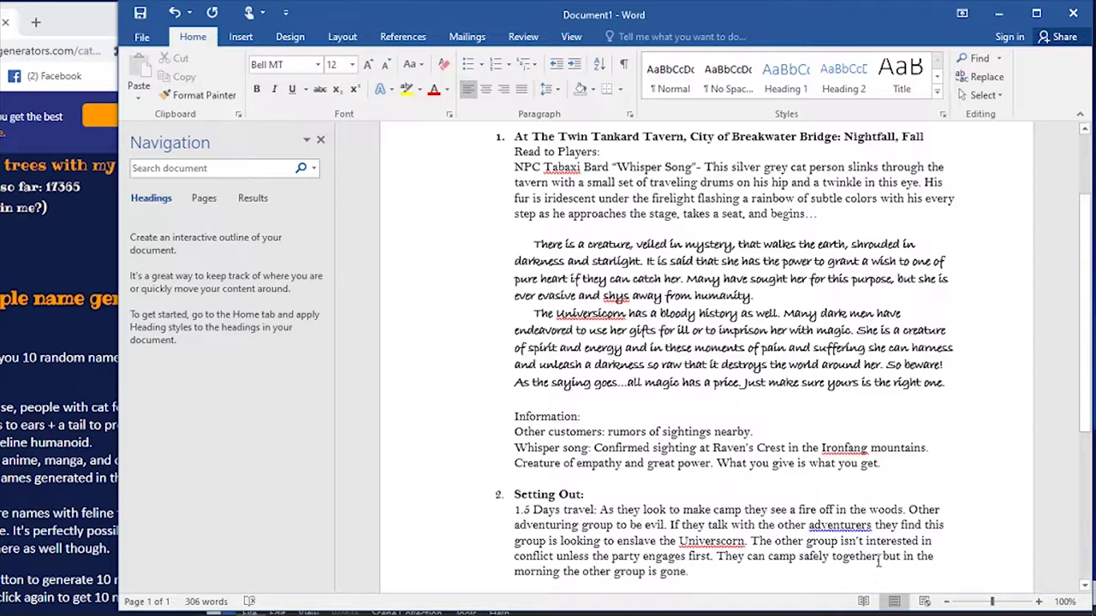
scroll(885, 531, down, 1)
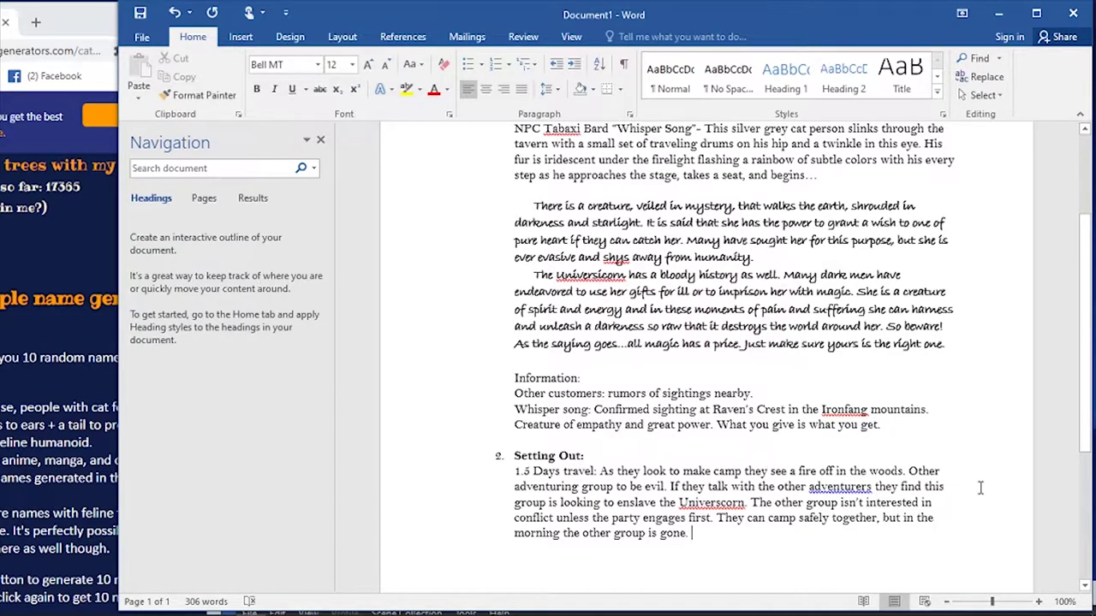
- Insert 'for the night' after 'camp' and begin numbered item 3 below the paragraph
click(741, 471)
text(for the night)
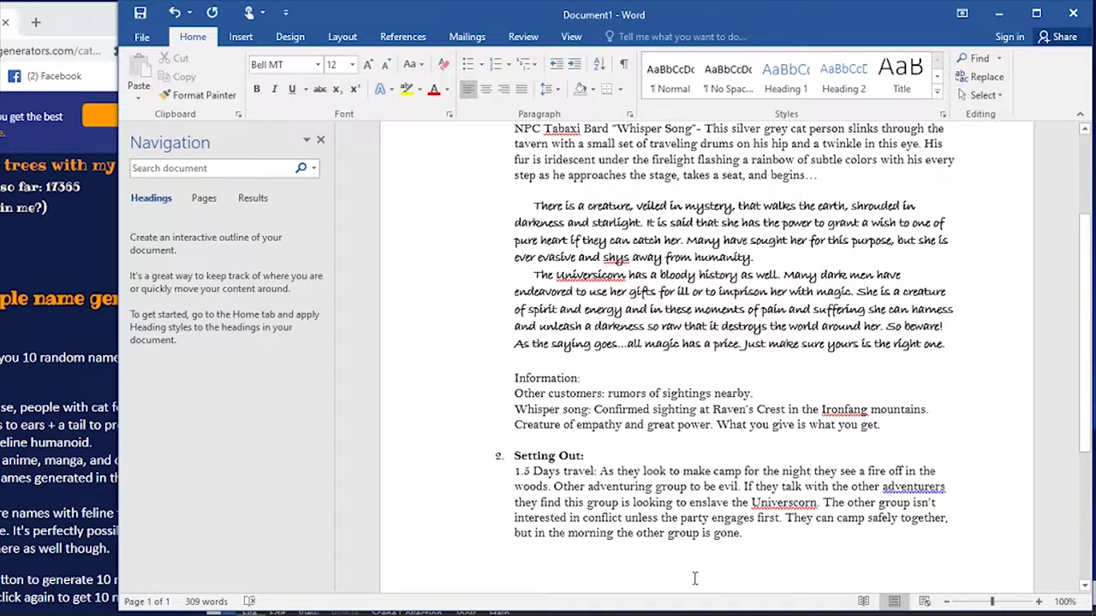
click(775, 539)
key(Return)
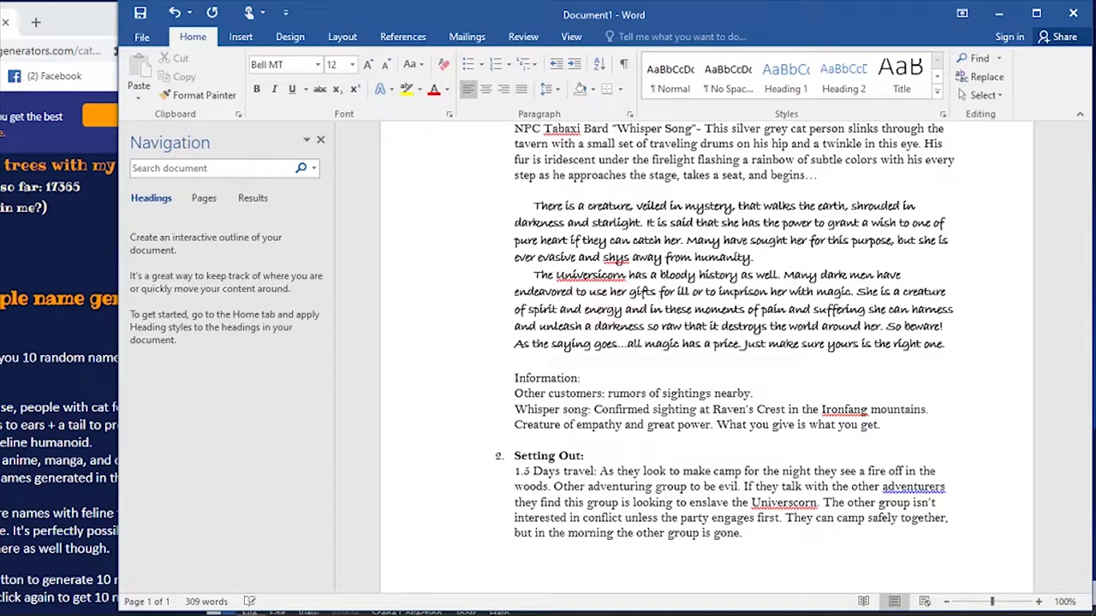
text(3.)
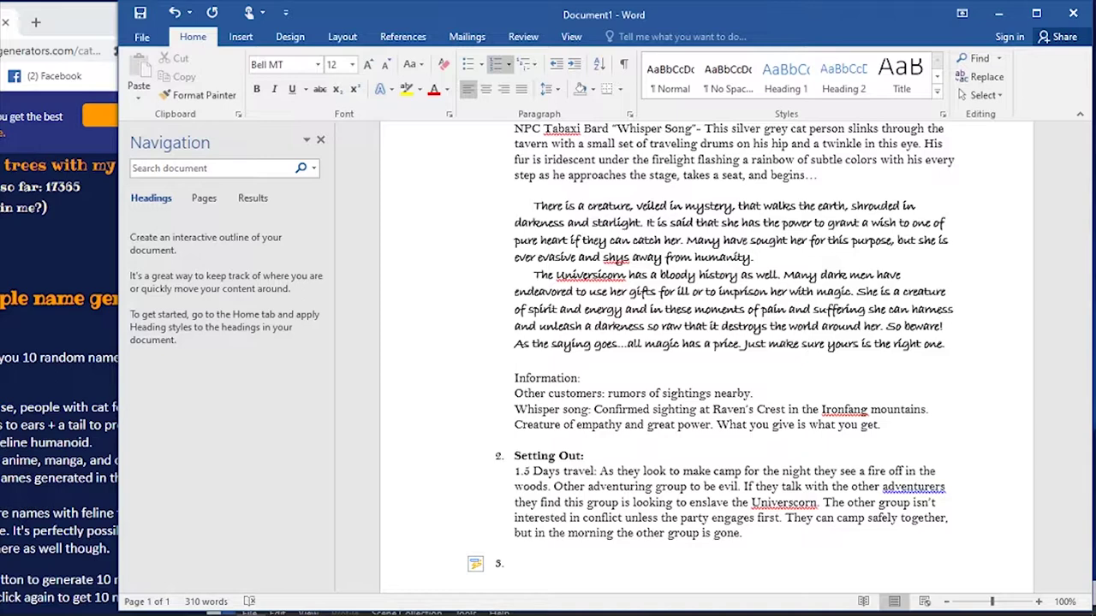
- Add bold '3. Arriving at Raven's Crest:' with a plain note on midday arrival, nightfall Universicorn, 10% conflict chance
key(BackSpace)
text(3)
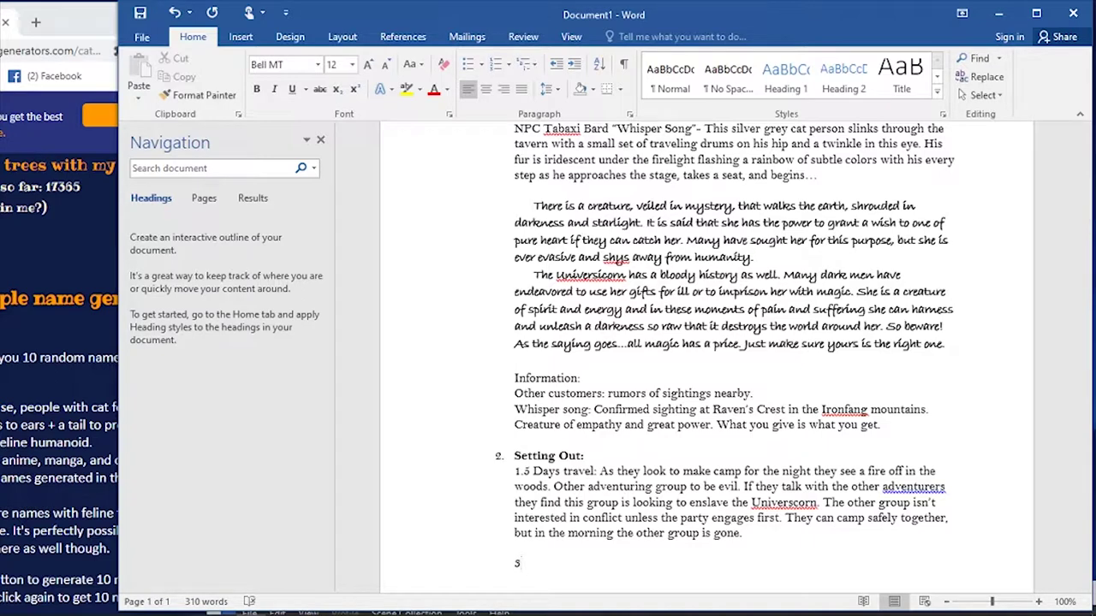
text(. )
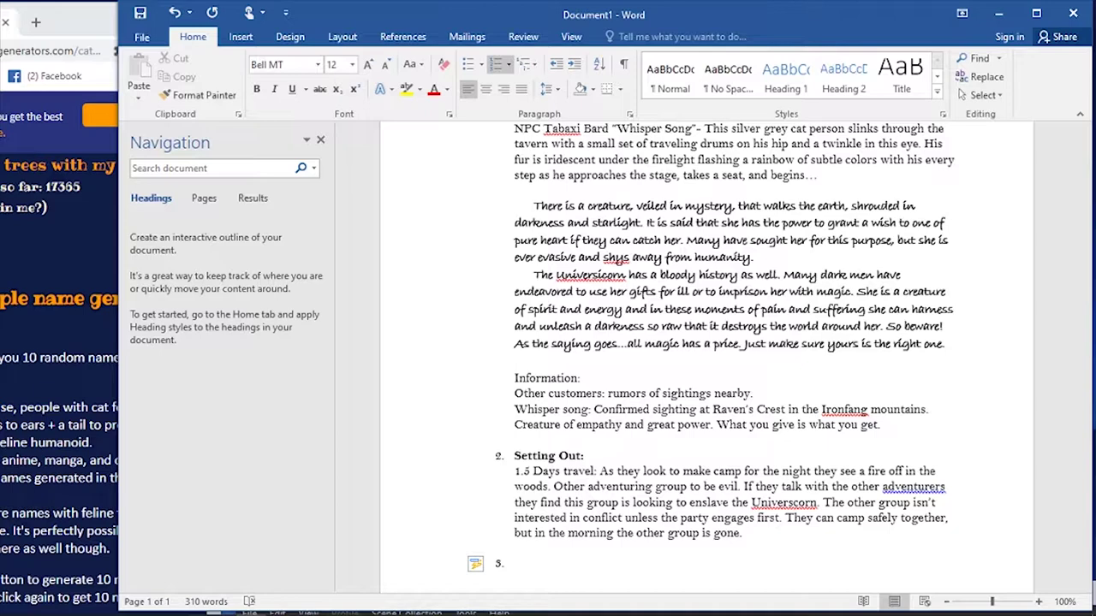
text(Arriving at Raven's Crest:)
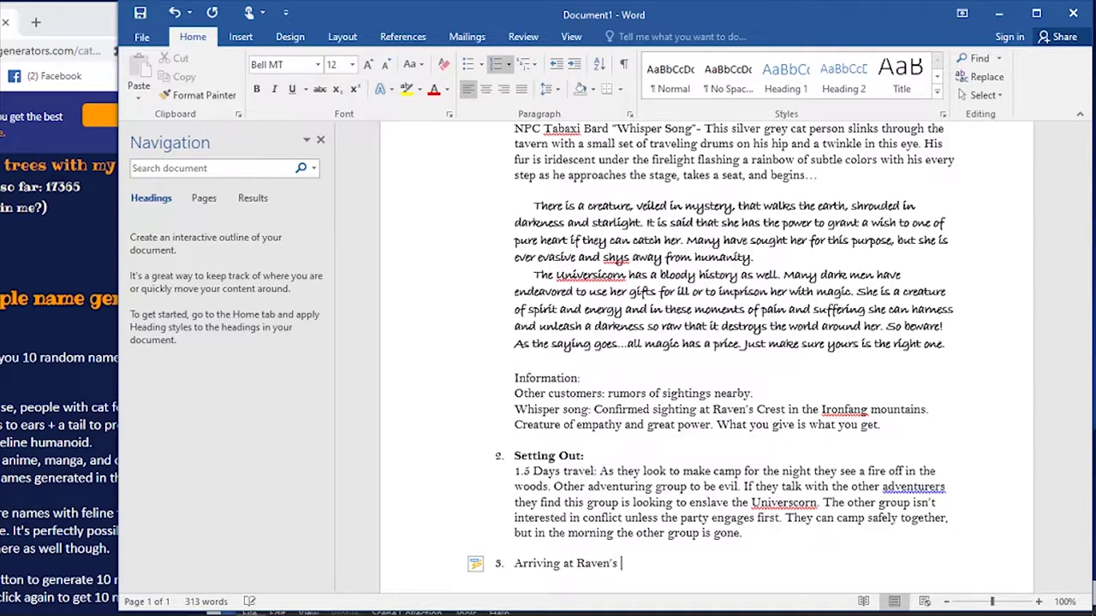
key(Return)
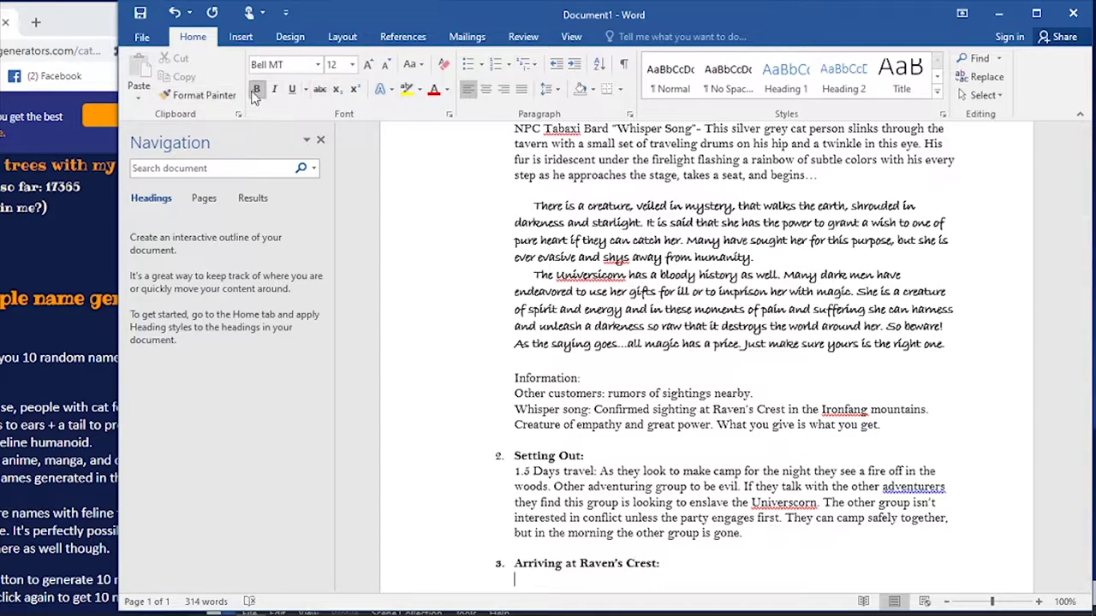
key(ctrl+b)
text(Players arr)
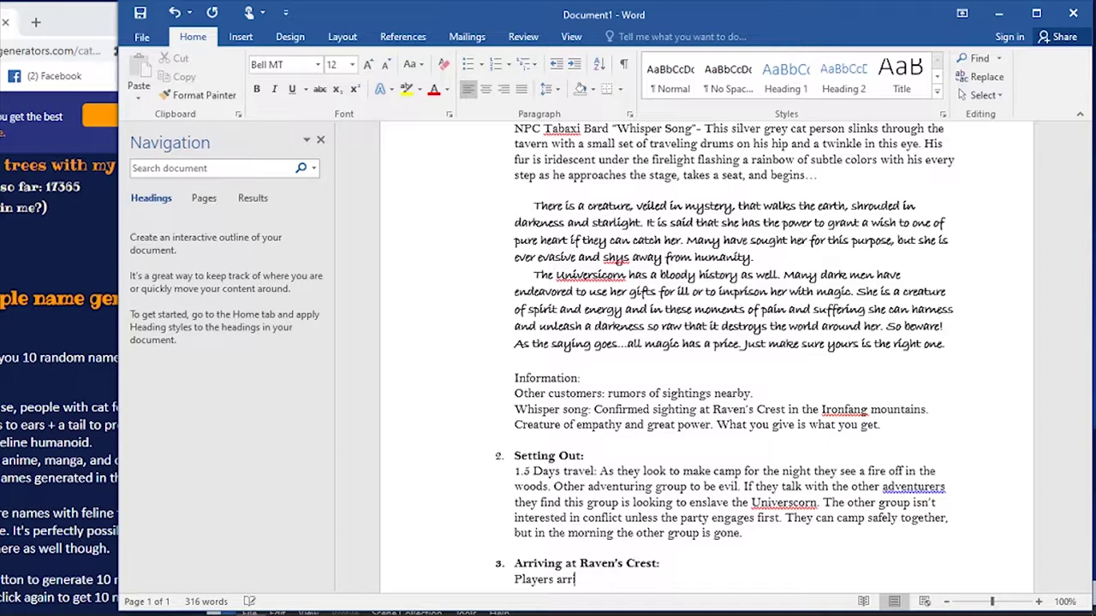
text(ive midday, but the Univ)
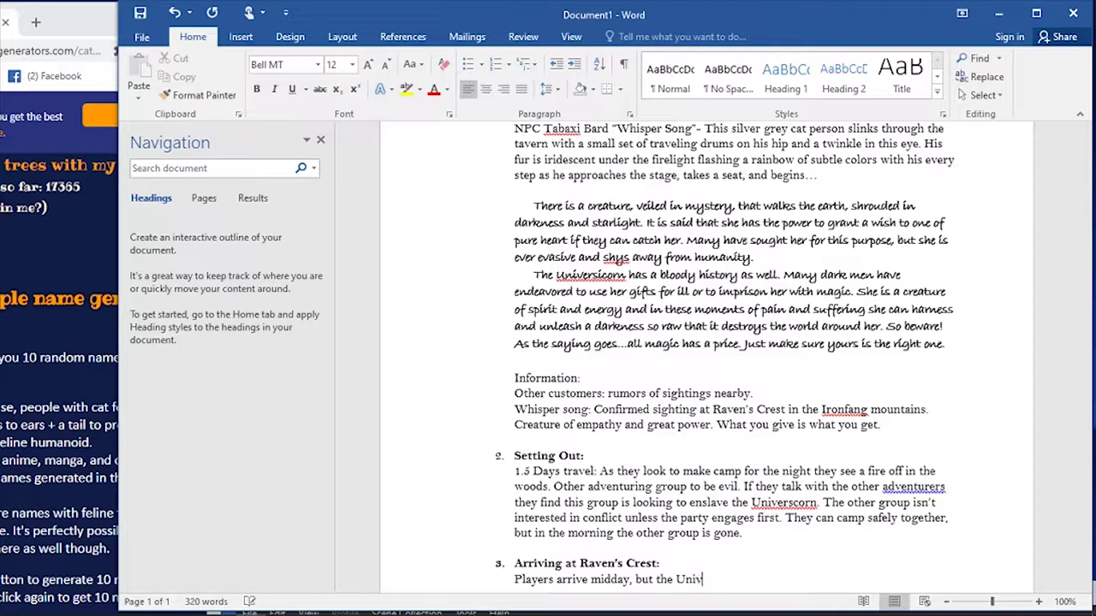
text(ersicorn will not app)
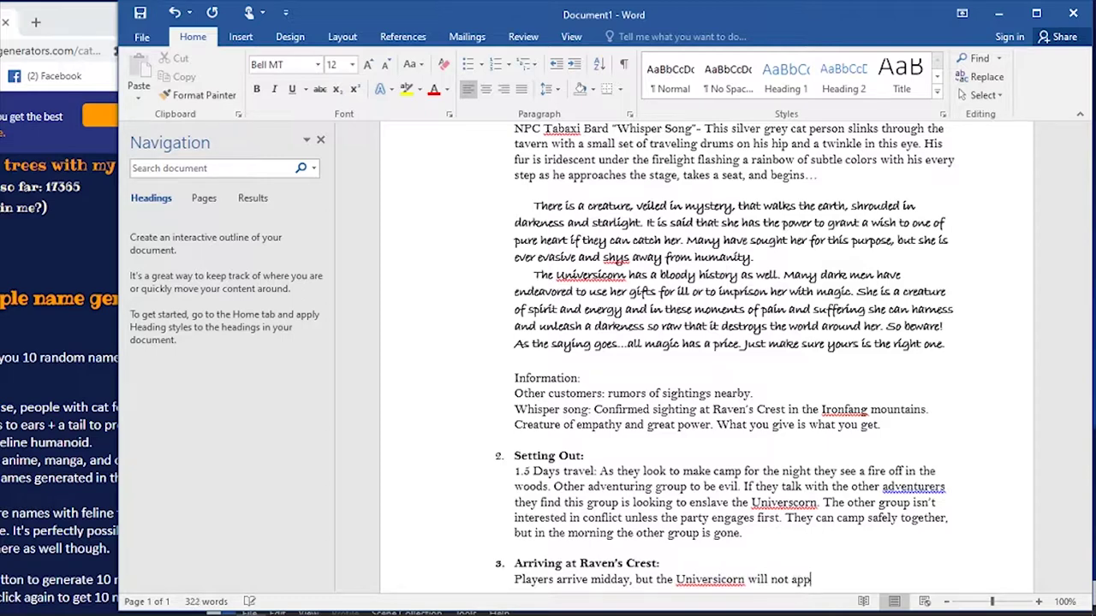
text(ear until nightfall. I)
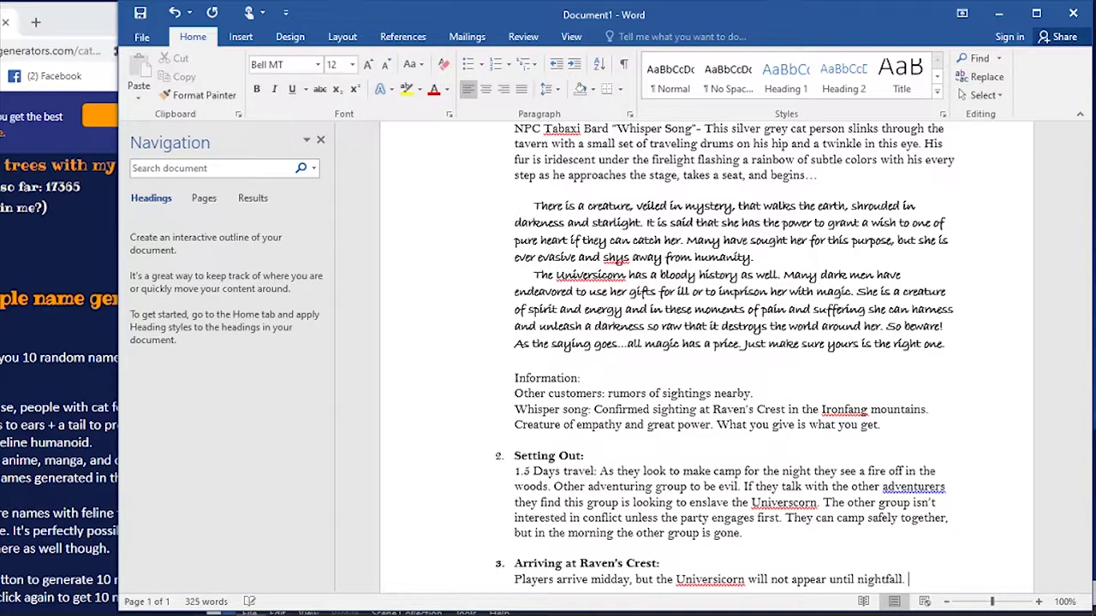
text(f the other)
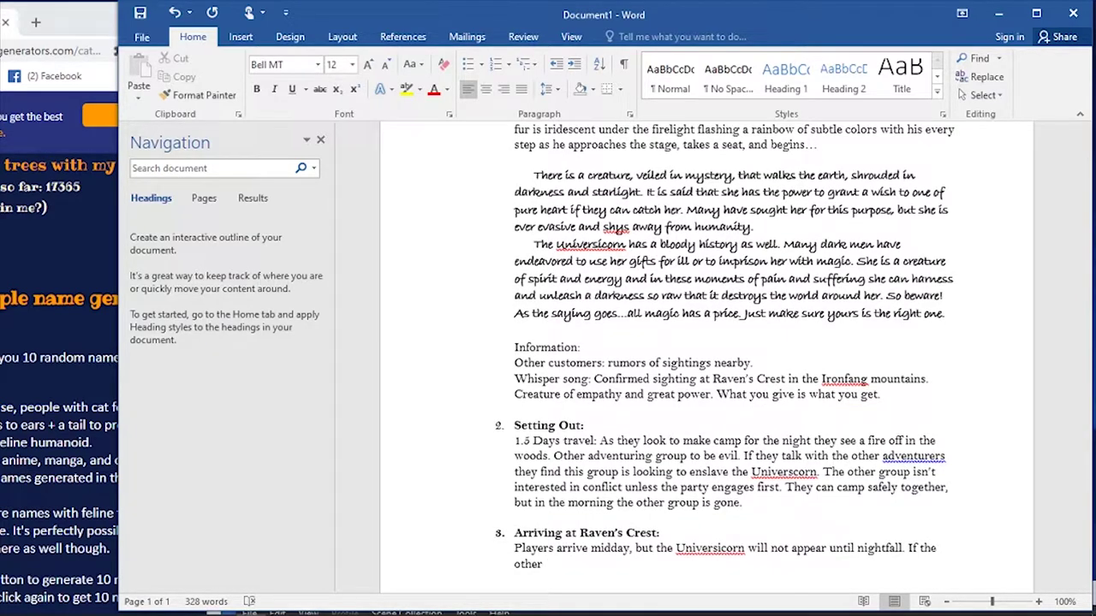
text( party got away there is a)
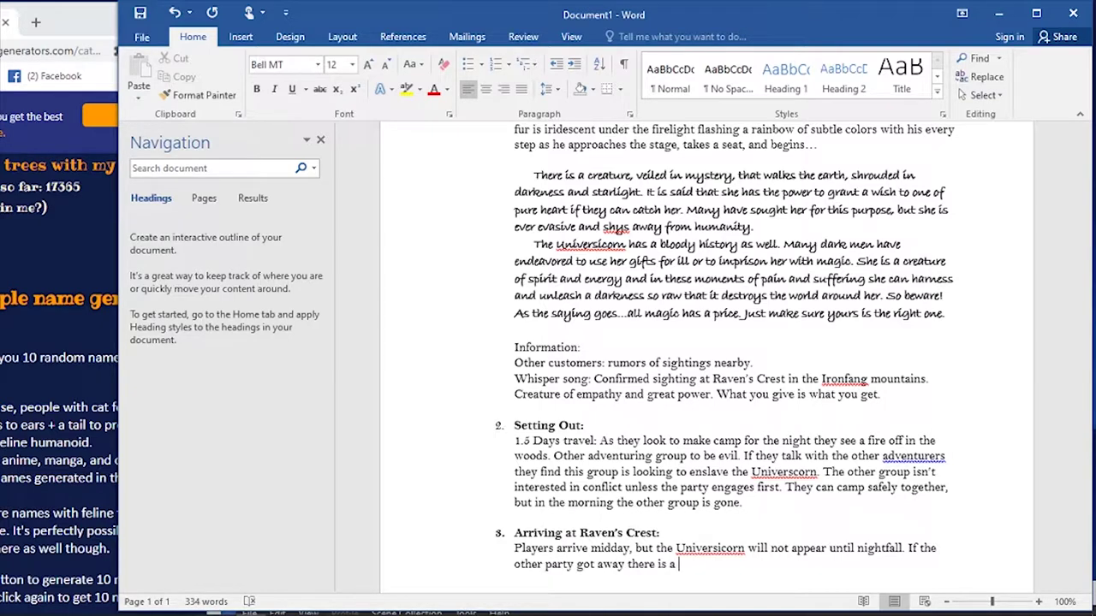
text( 10%)
text(chance of running )
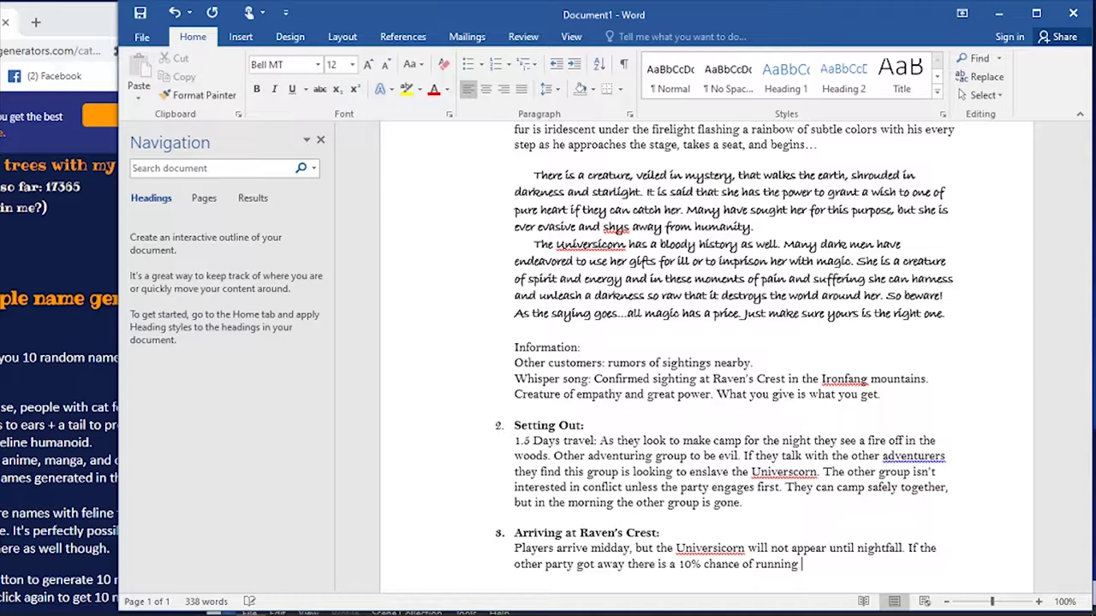
text(into them.)
key(BackSpace)
key(BackSpace)
text(and fac)
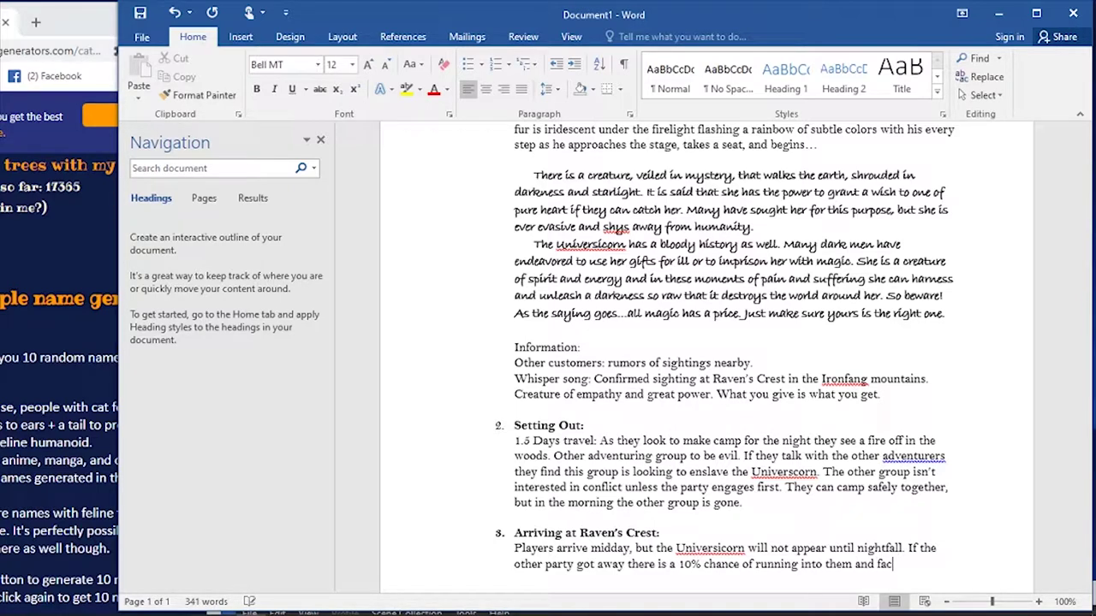
text(ing conflict.)
key(Return)
key(Return)
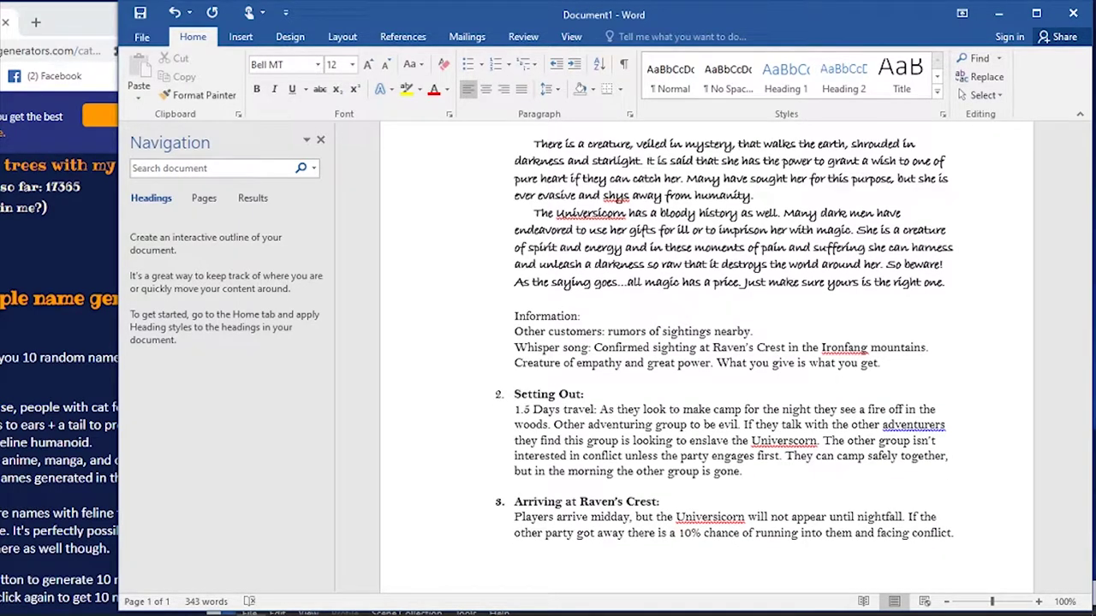
- Write the paragraph where, if the other party was killed, the weak, failing Universicorn fights a Wizard at nightfall
text(If the characters ha)
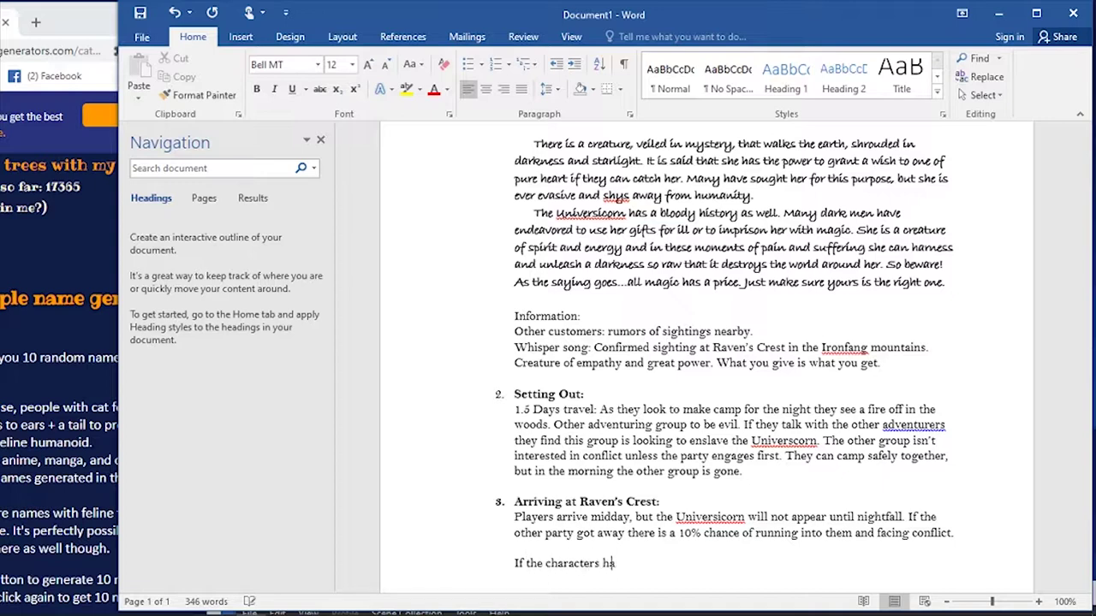
text(ve killed the other party )
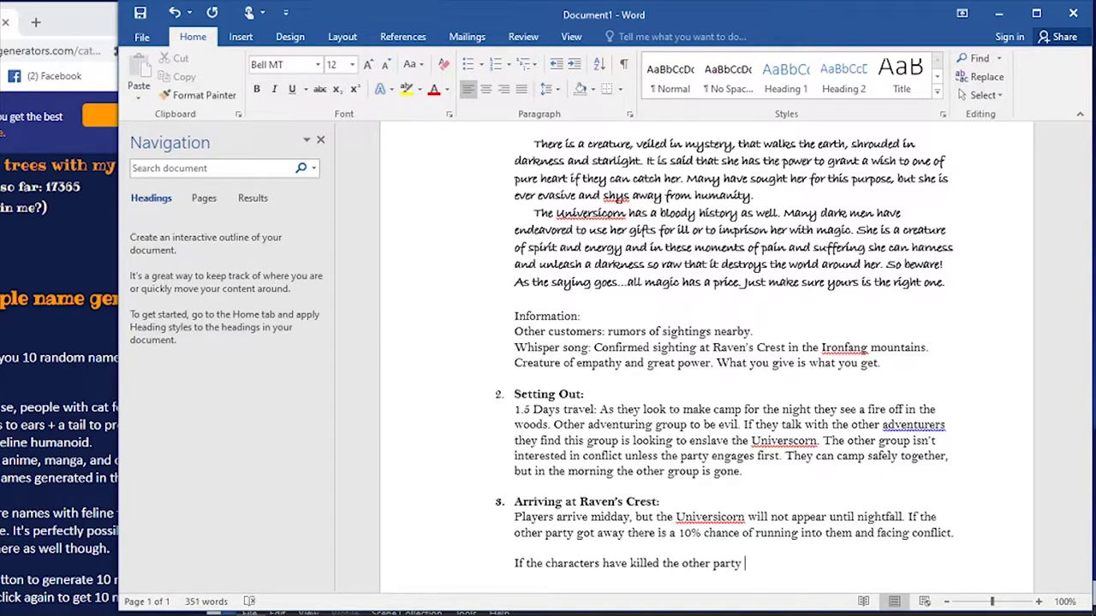
text(when they)
text( find the )
text(an)
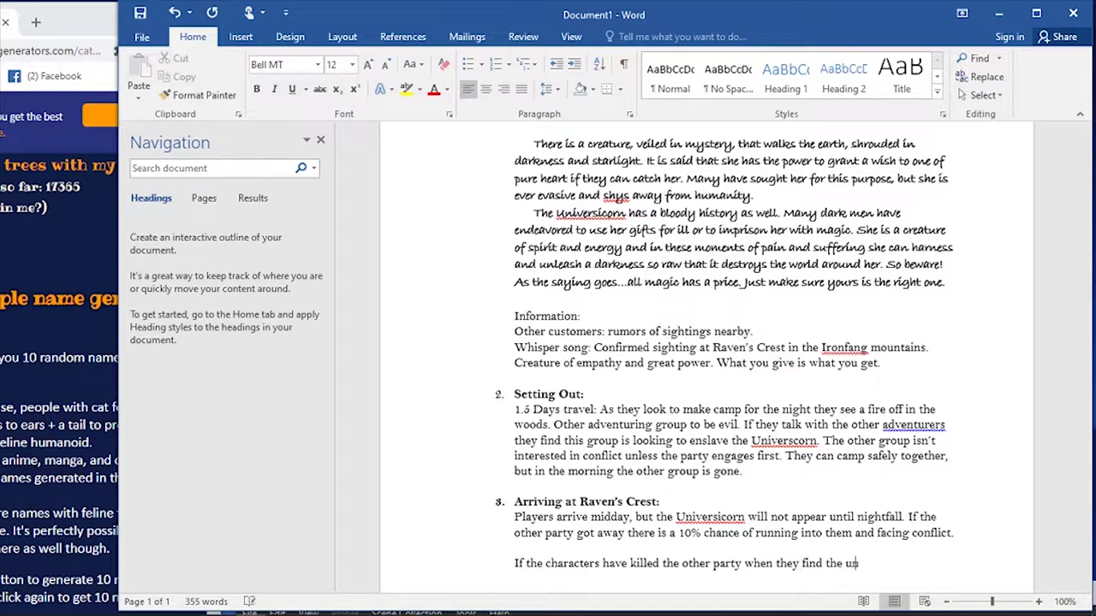
key(BackSpace)
key(BackSpace)
text(Universicorn at nightfall )
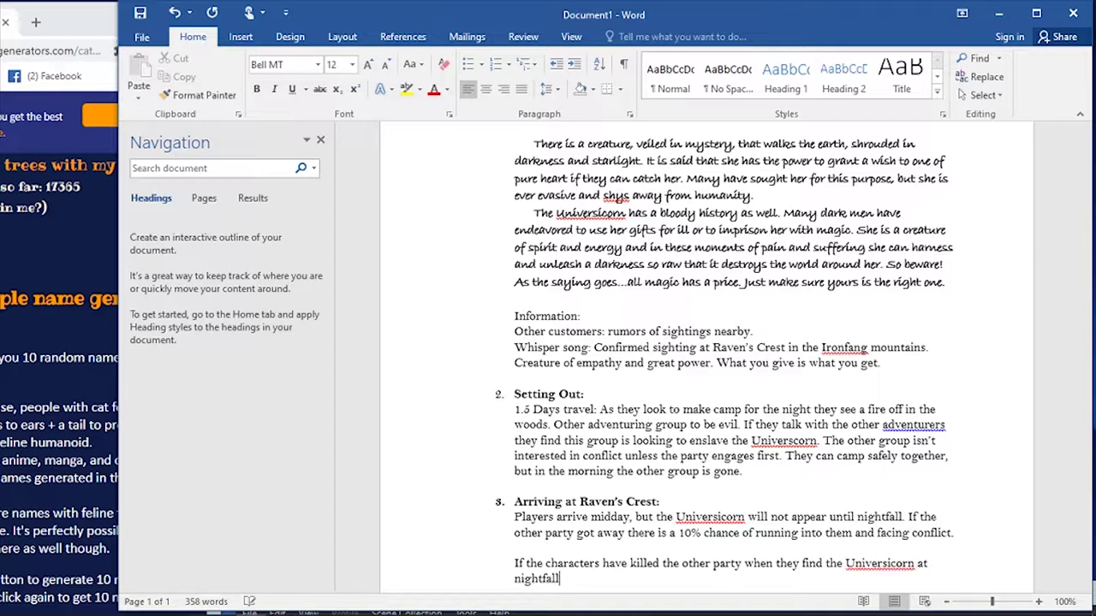
text(it is engaged with a)
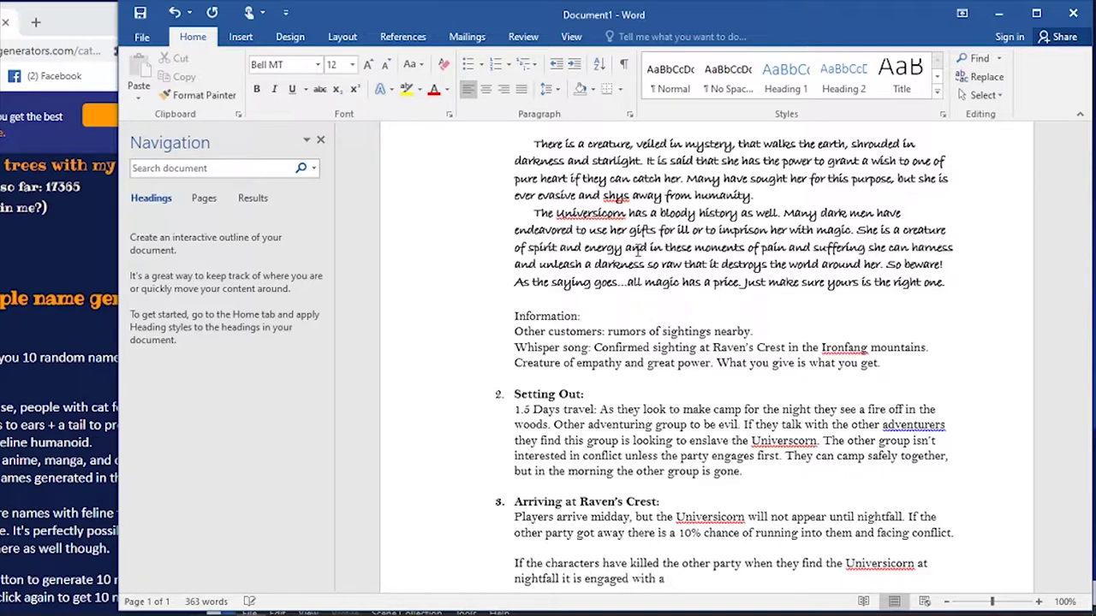
text( Wizard in combat. The Universicorn is wea)
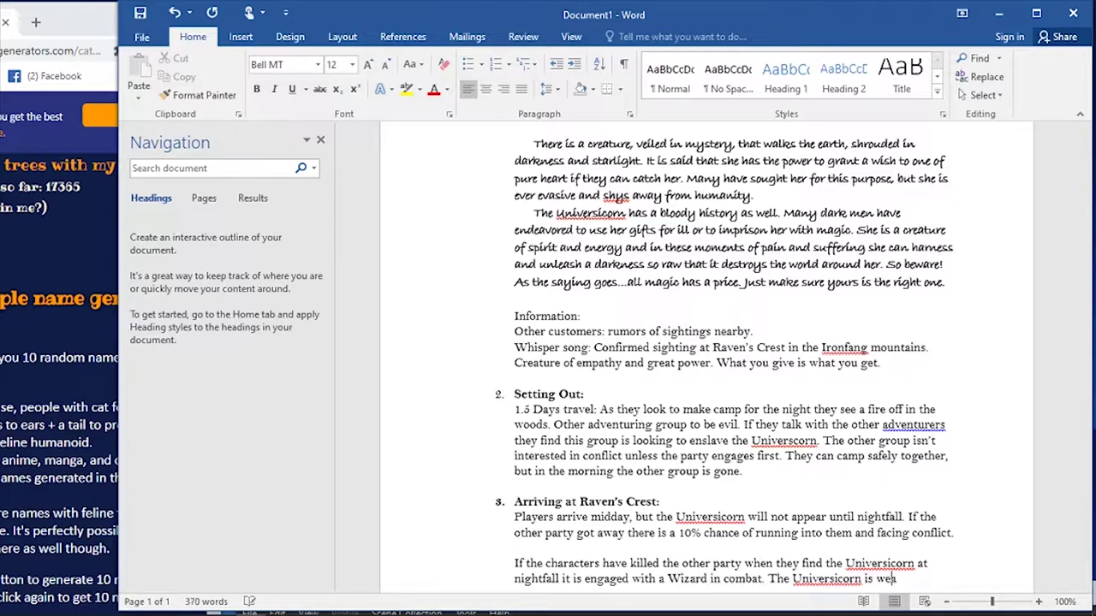
text(k and failing)
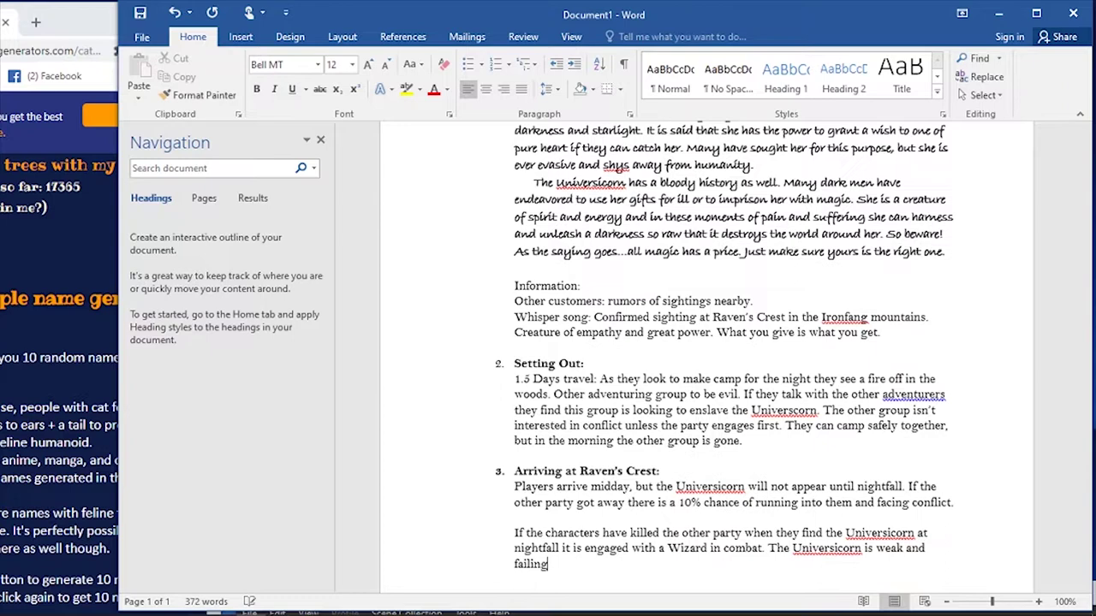
text(.)
- Number the Wizard paragraph as item 4 and add a 'Search the woods/ruins:' line after item 3
scroll(984, 424, down, 3)
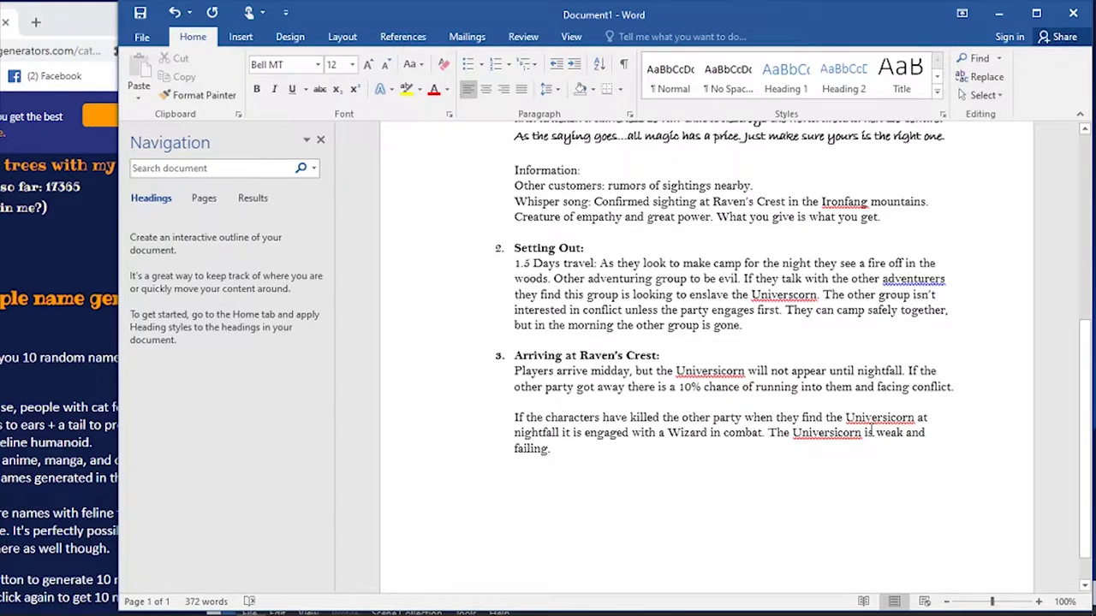
text(4.)
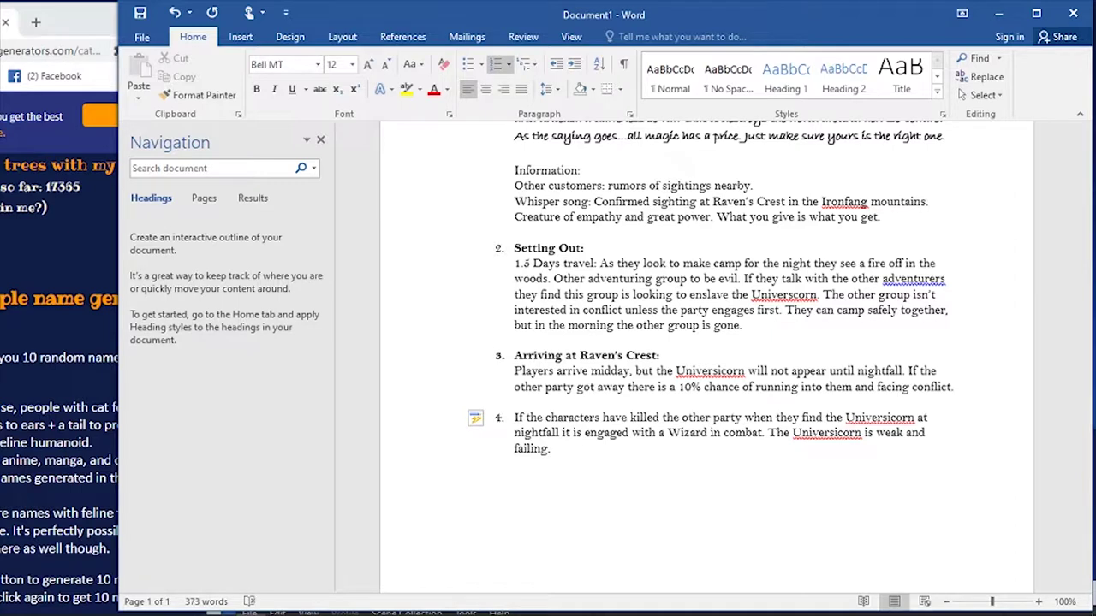
click(961, 389)
key(Return)
text(Search the woods)
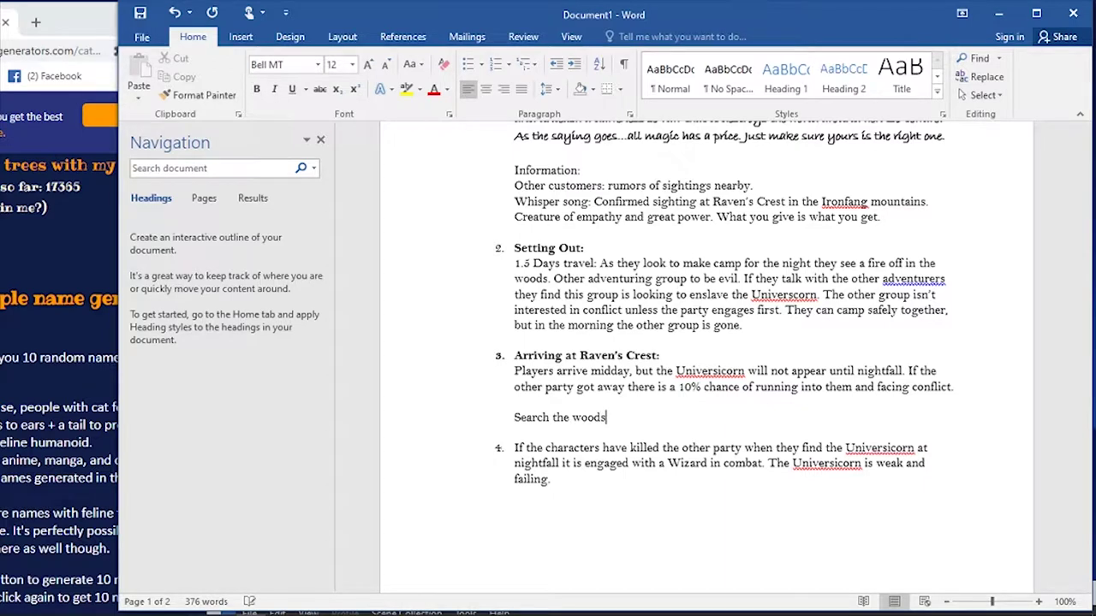
text(/ruins:)
click(662, 356)
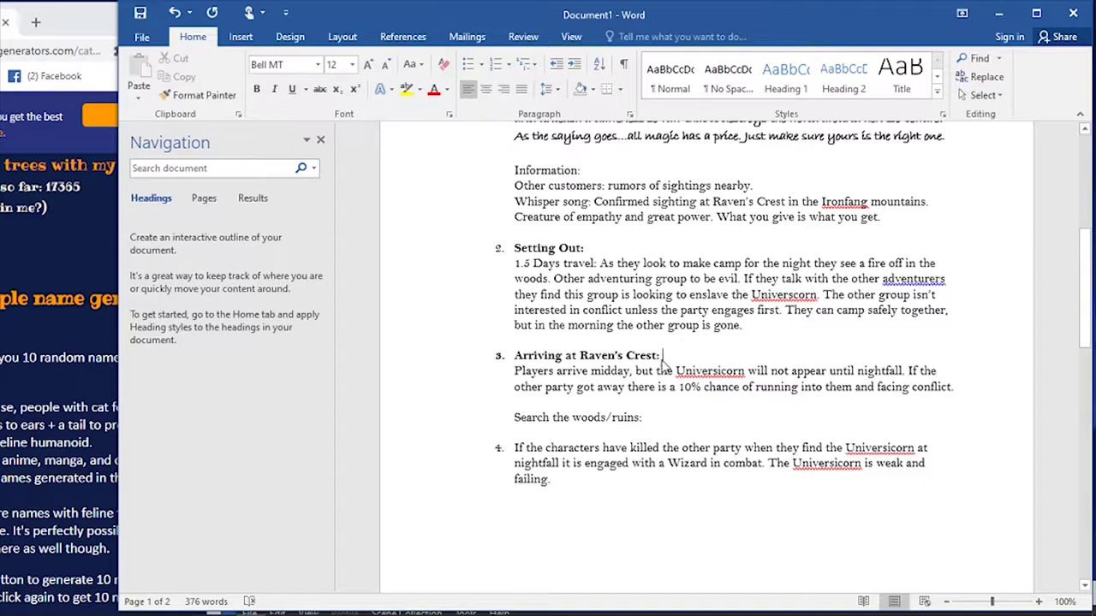
drag(664, 366, 585, 364)
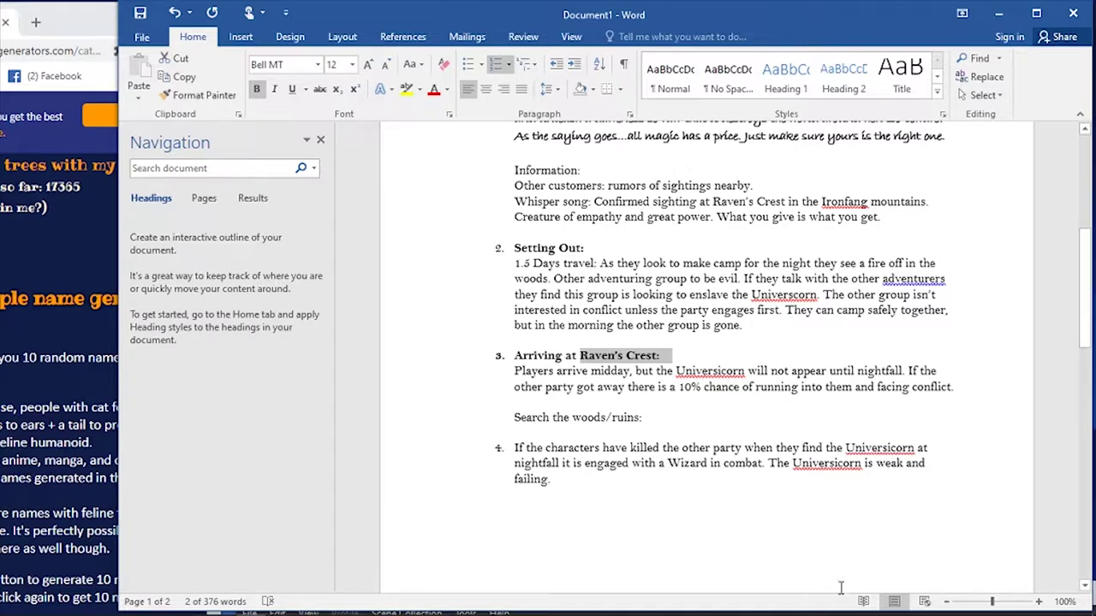
click(666, 355)
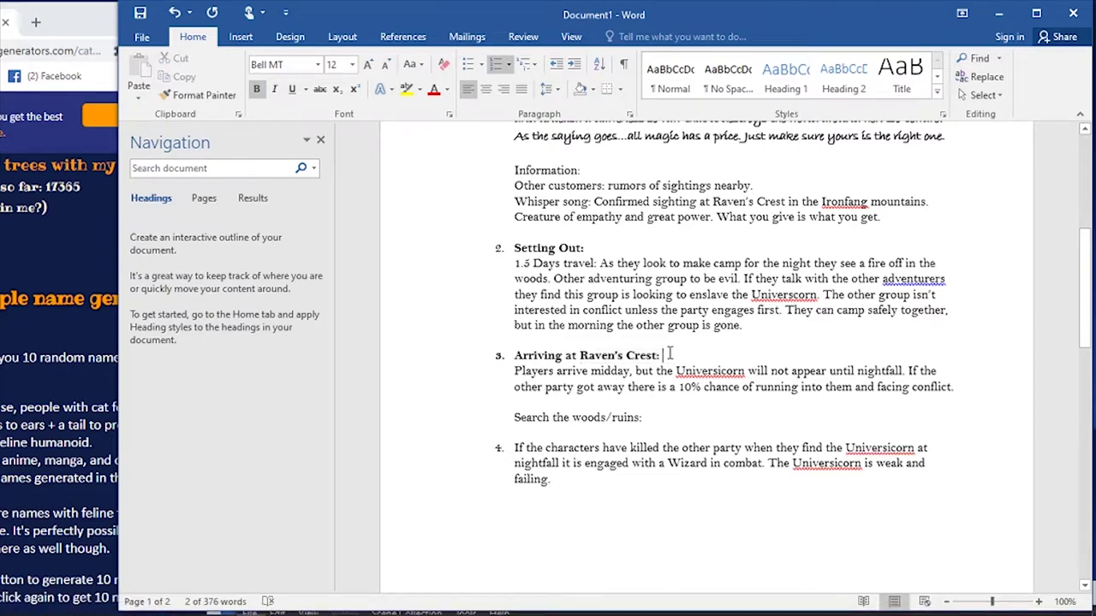
mouse_move(1025, 606)
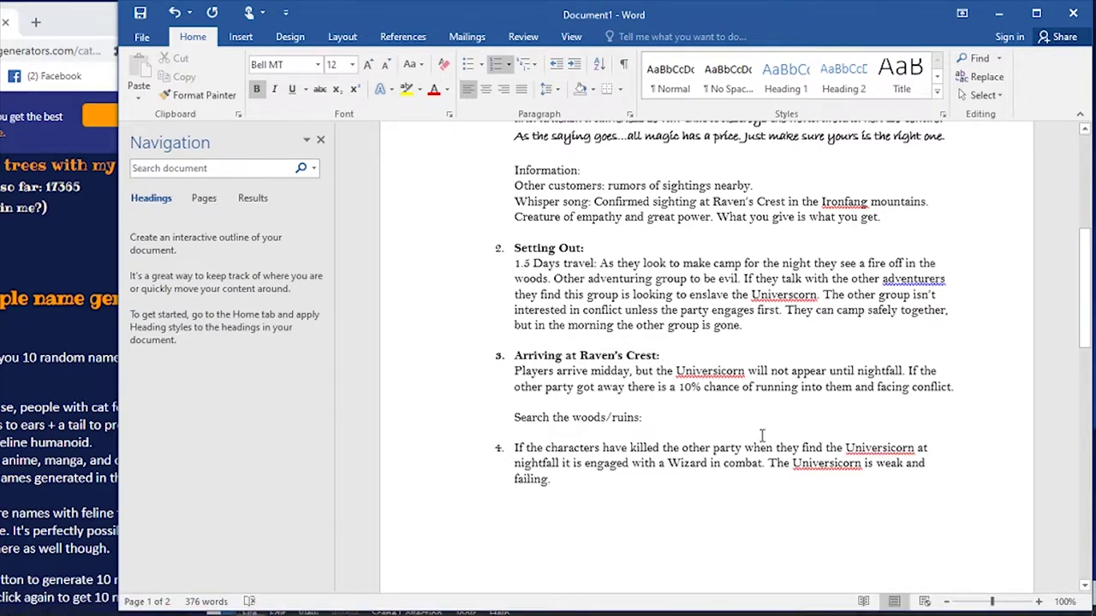
click(646, 417)
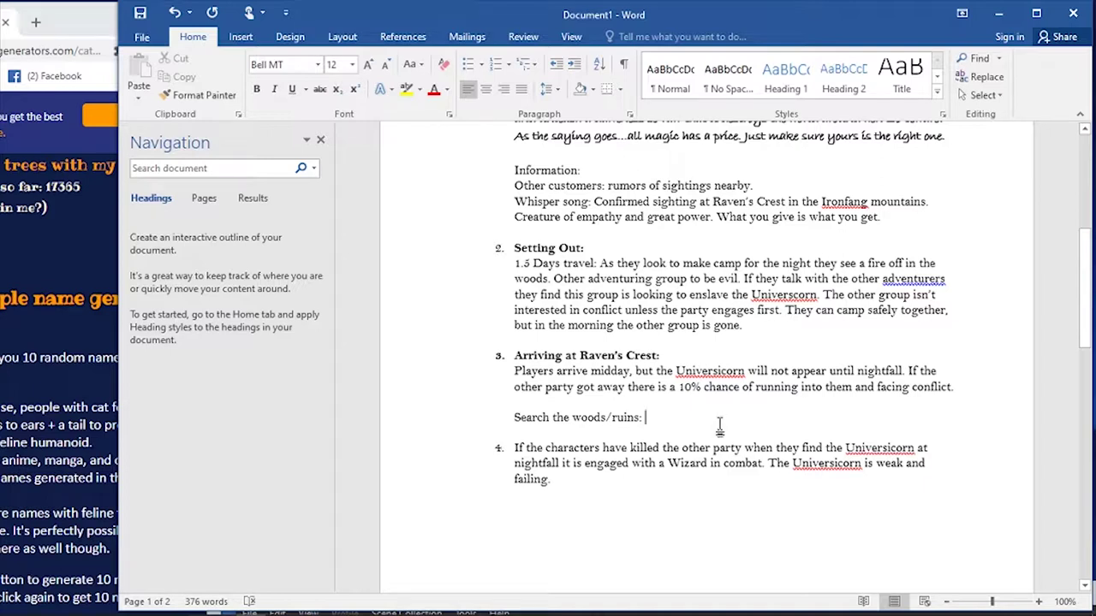
- Add a 'DC 10-' clue about new, iridescent enamel-inlaid ruin inscriptions depicting a darkened unicorn
key(Return)
text(DC)
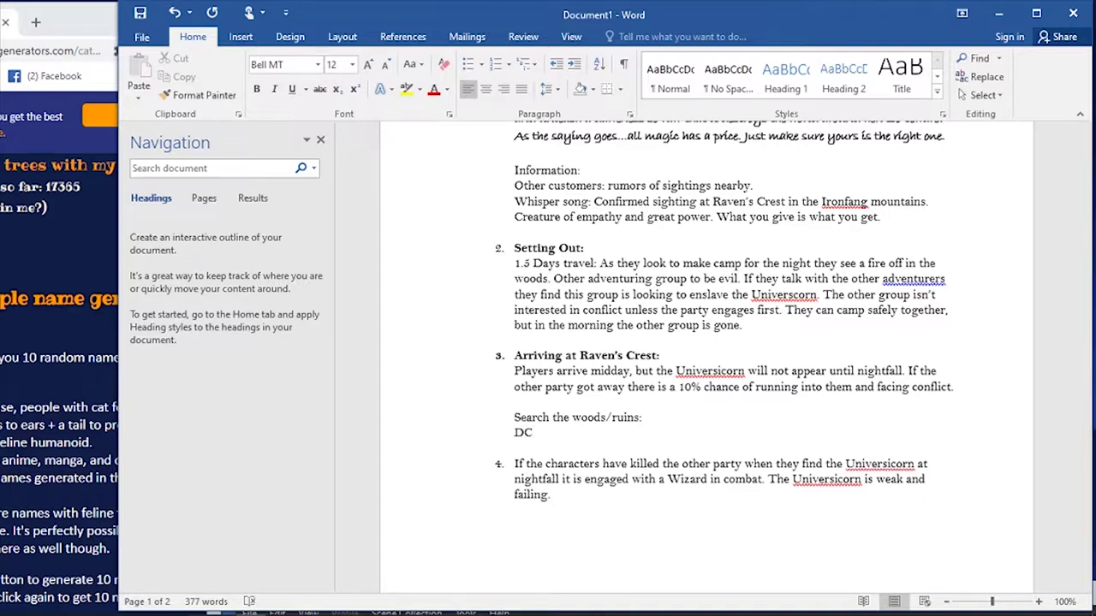
text( 10-)
text(Inscriptions on ruins )
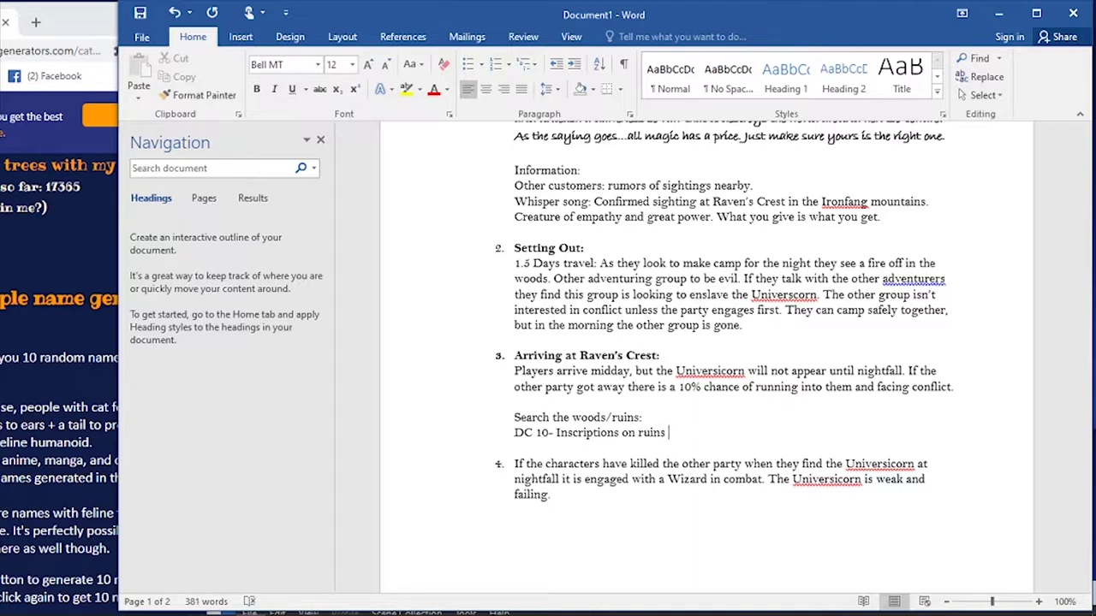
text(that are new and in)
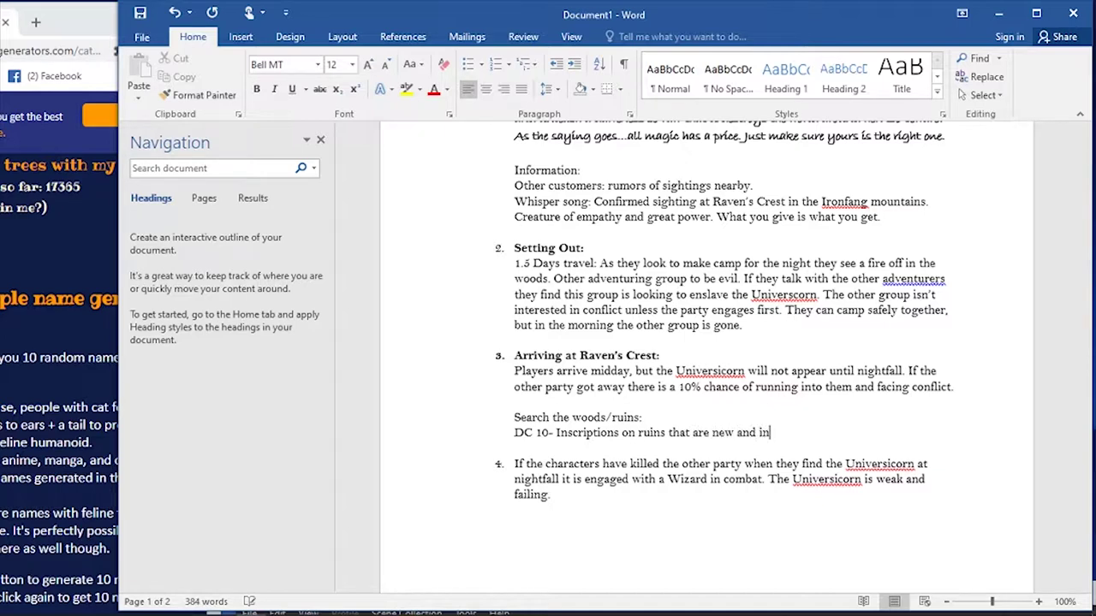
text(laid with an iridescent )
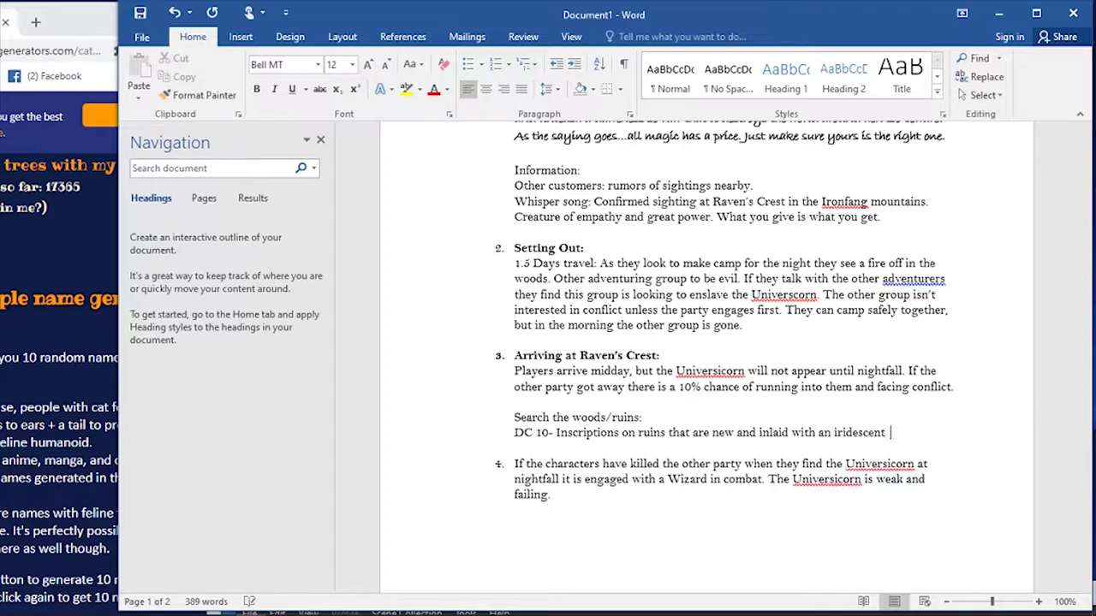
text(su)
key(BackSpace)
key(BackSpace)
text(enamel like substance. The depictions illustrate)
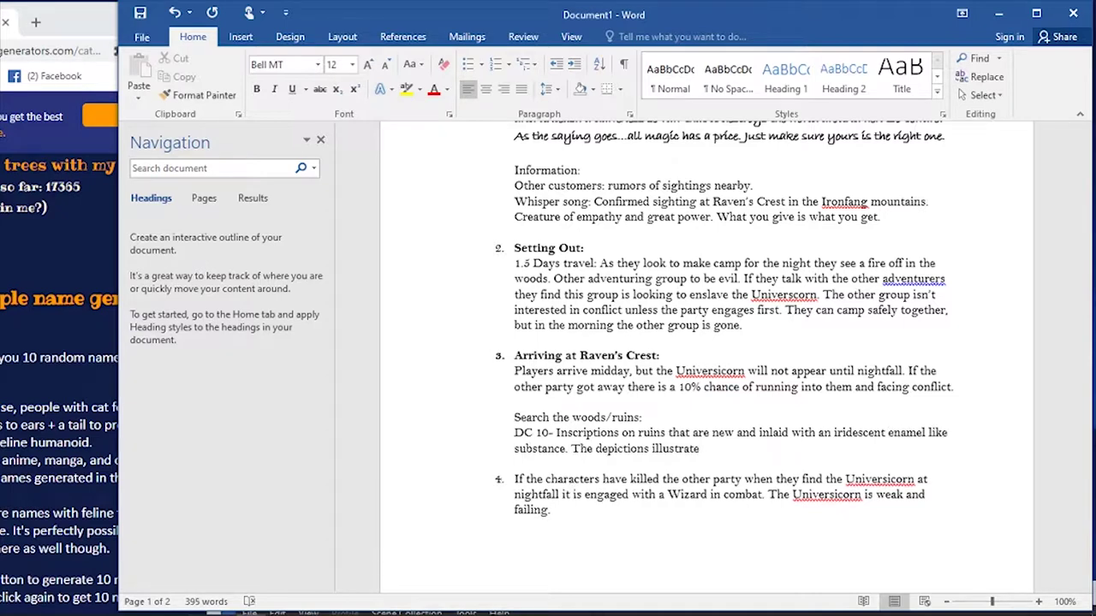
text( a darkened Unoc)
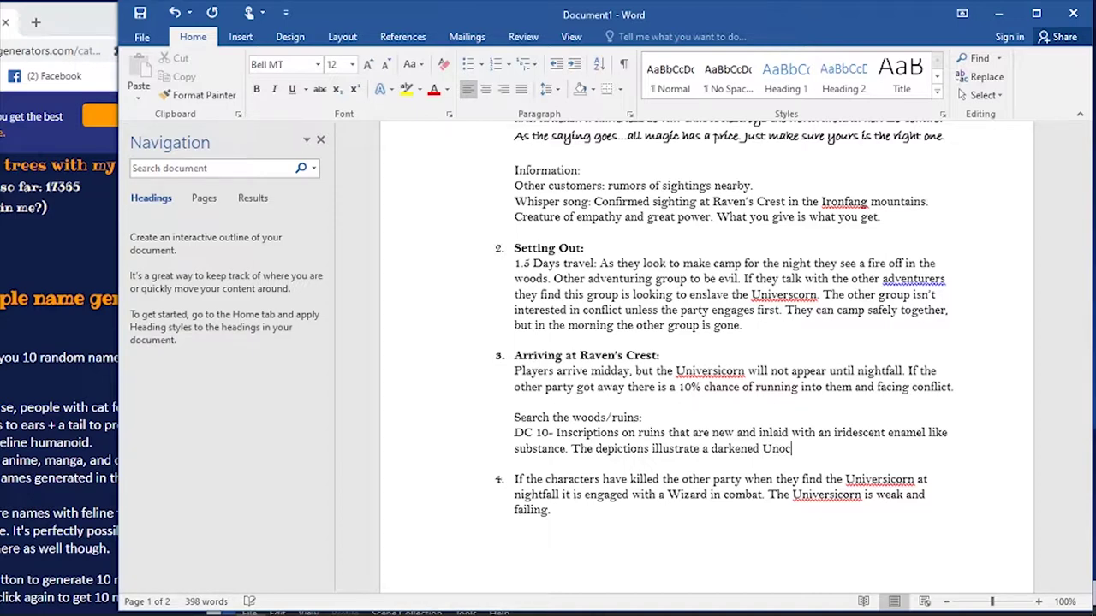
key(BackSpace)
key(BackSpace)
key(BackSpace)
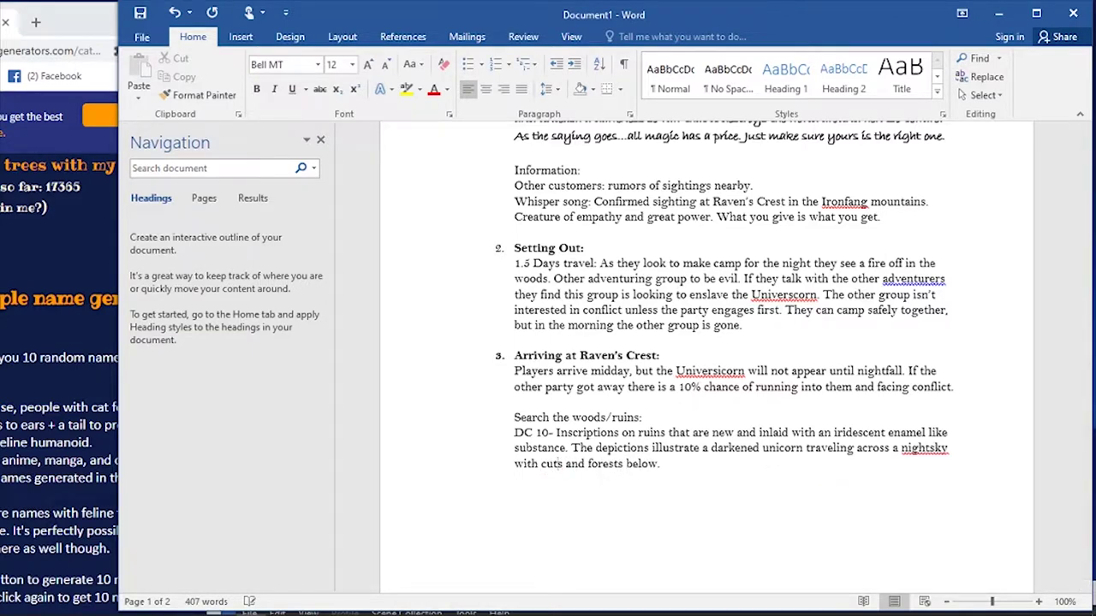
text(ss a nightsky)
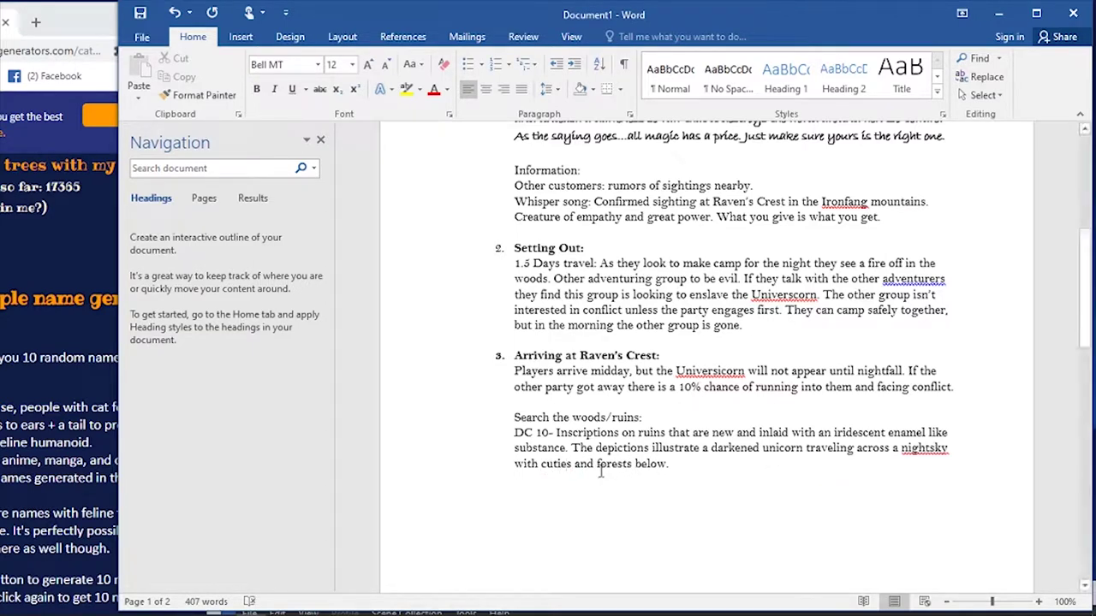
scroll(582, 422, down, 5)
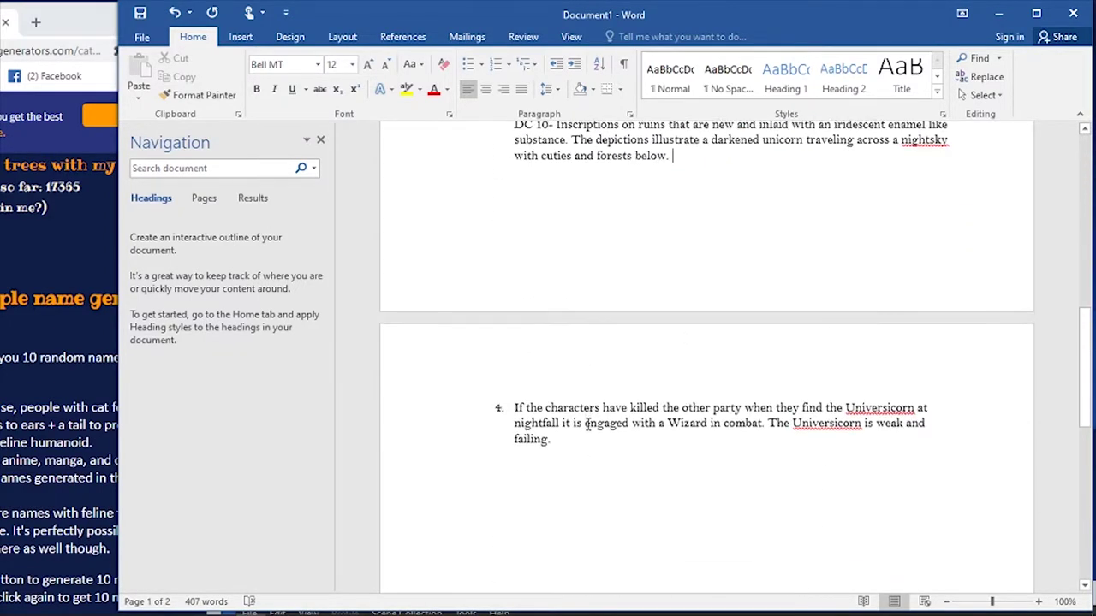
scroll(587, 426, up, 3)
key(Return)
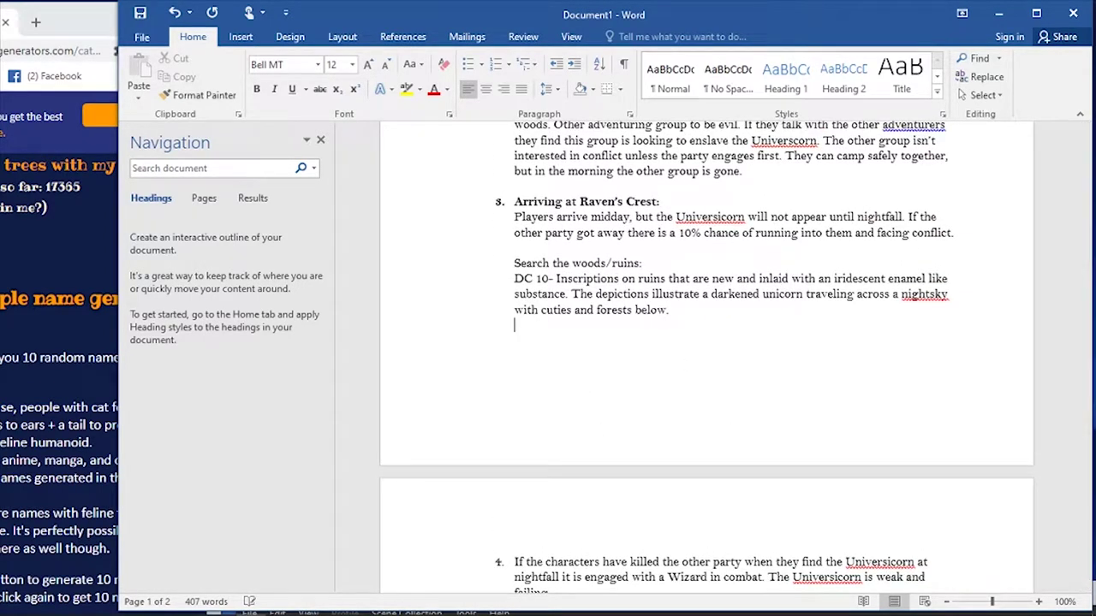
key(Return)
- Add the 'DC15-' clue: a nest centralized within the ruins under a section open to the sky
text(DC15-)
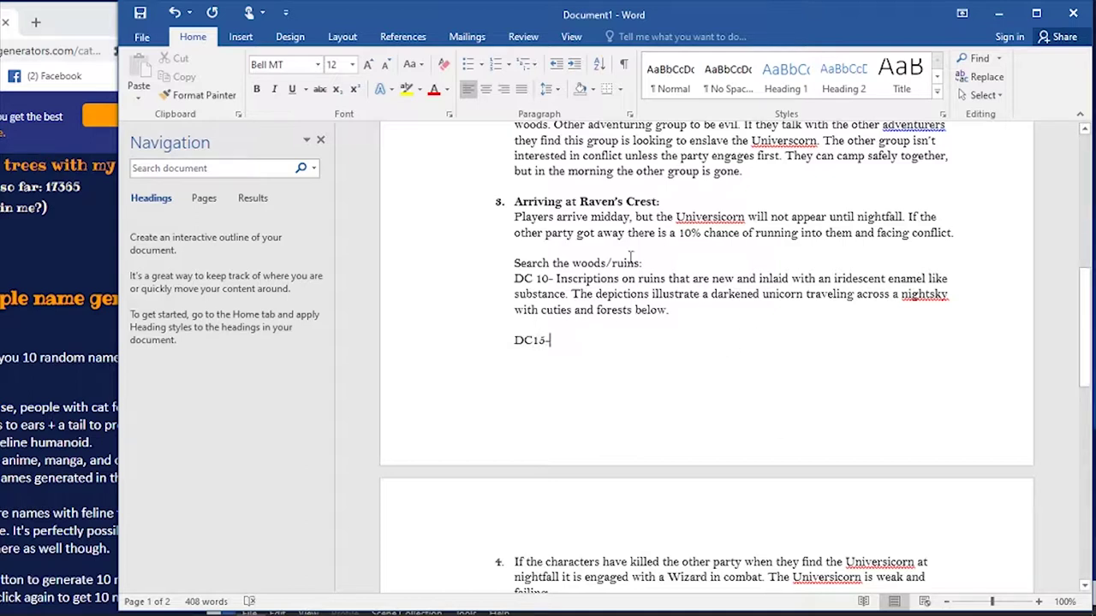
click(641, 263)
key(Return)
click(550, 340)
text(A nest central)
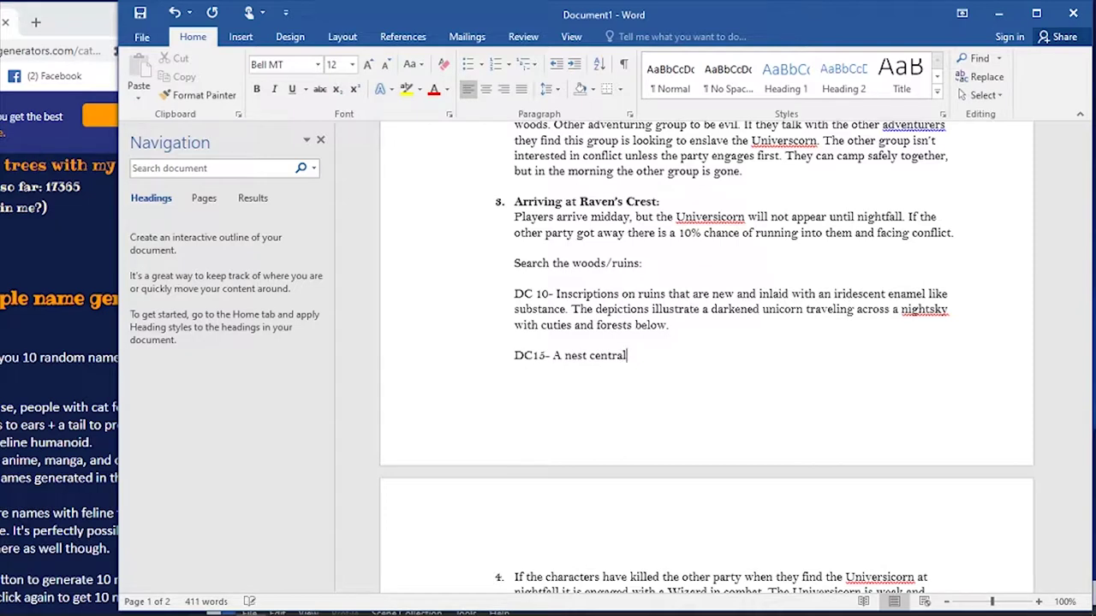
text(ized)
text(within the ruins )
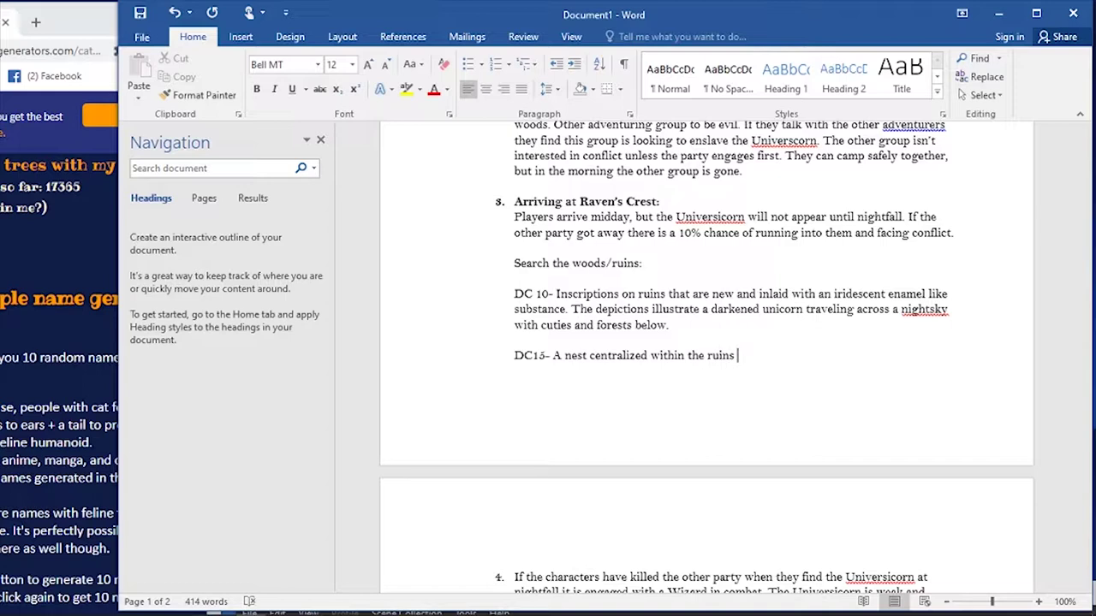
text(under a sce)
key(BackSpace)
key(BackSpace)
text(ection open to the sky.)
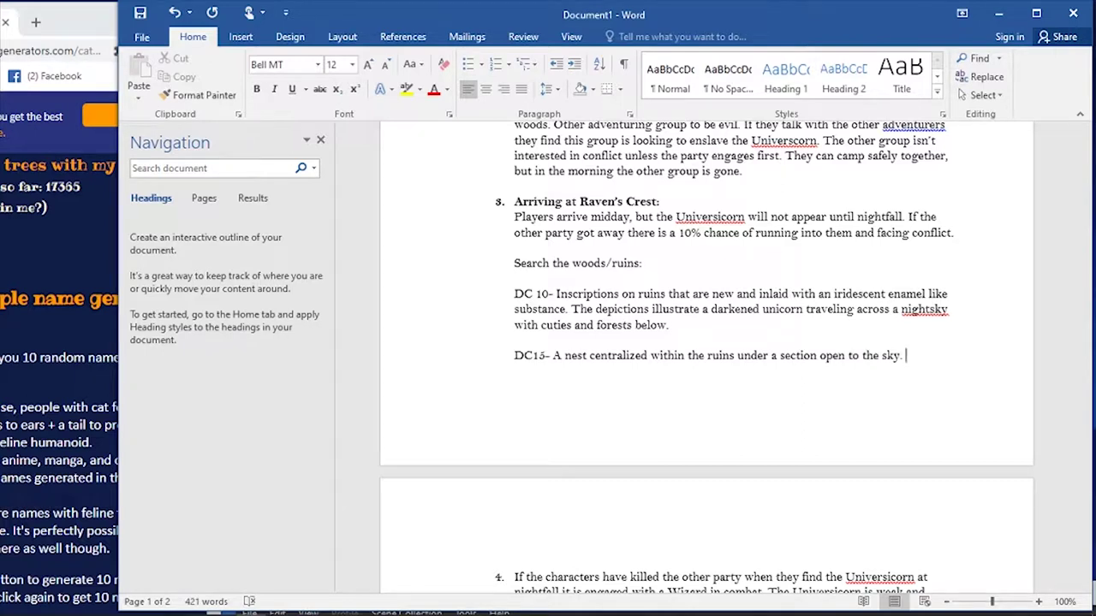
key(Return)
key(Return)
key(Return)
key(Return)
key(Return)
key(Return)
key(Return)
key(Return)
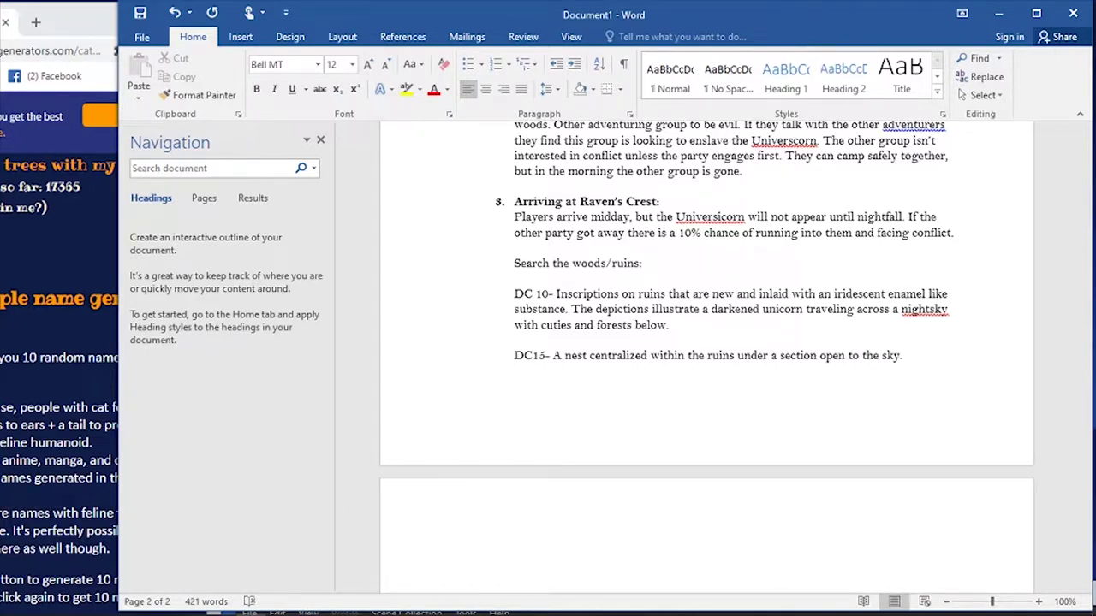
- Add the 'DC-20' clue: a path leading into the woods toward the mountain's peak
text(DC-20)
text(The adventurers find a path leading into the woods in the direction od the mountain's peak.)
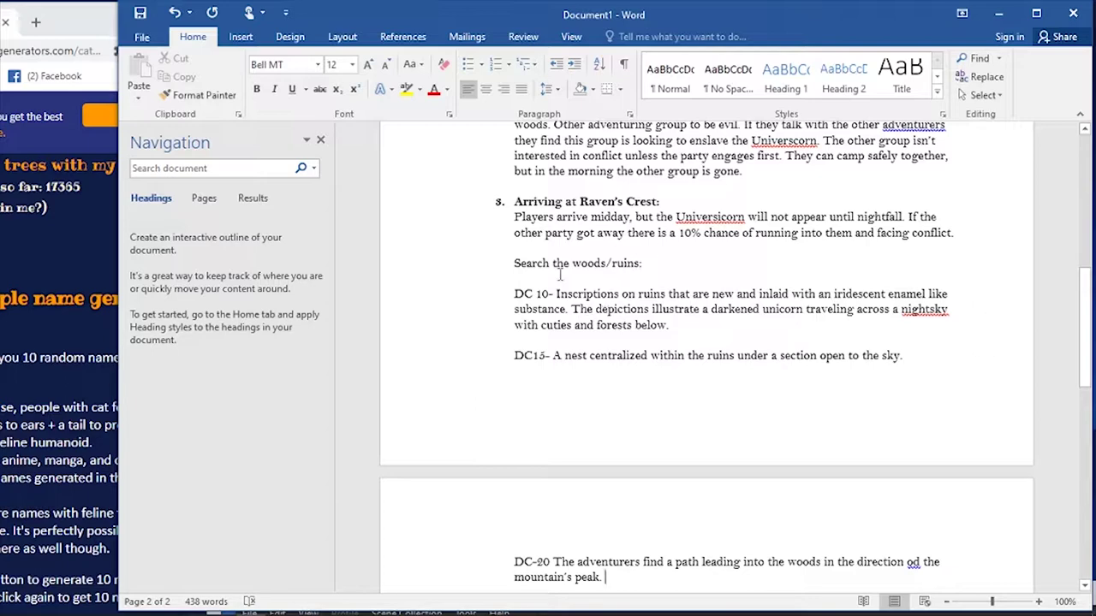
scroll(609, 280, down, 2)
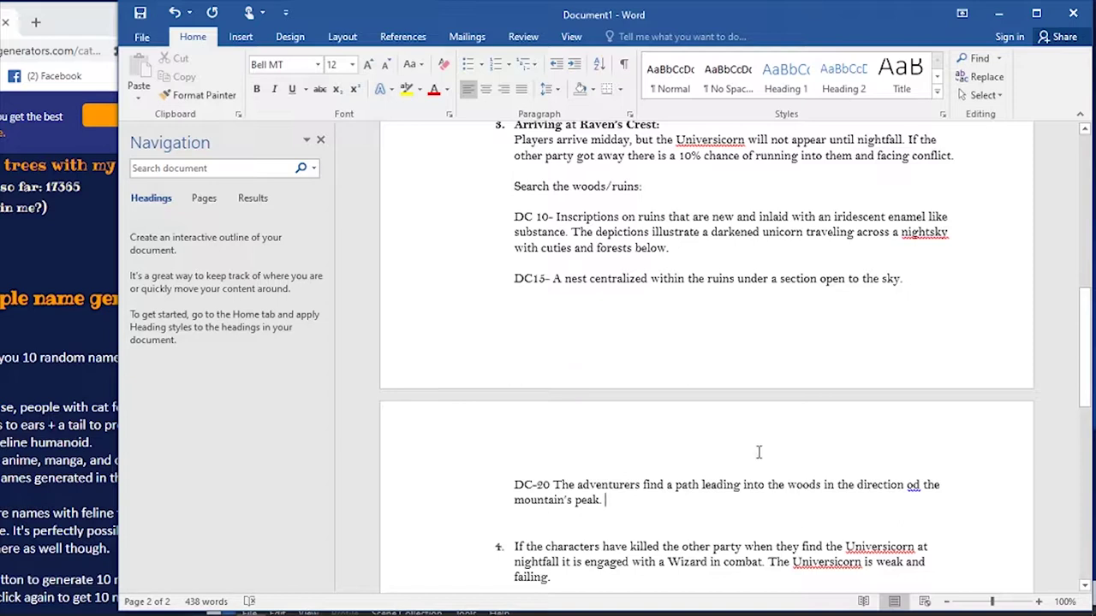
scroll(666, 501, down, 3)
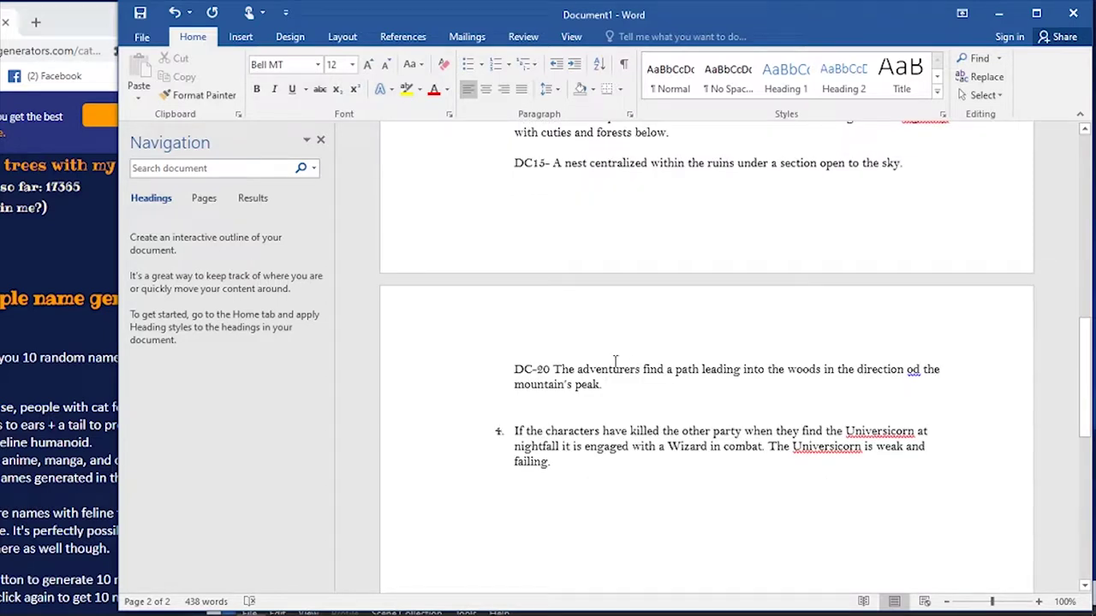
scroll(770, 325, up, 2)
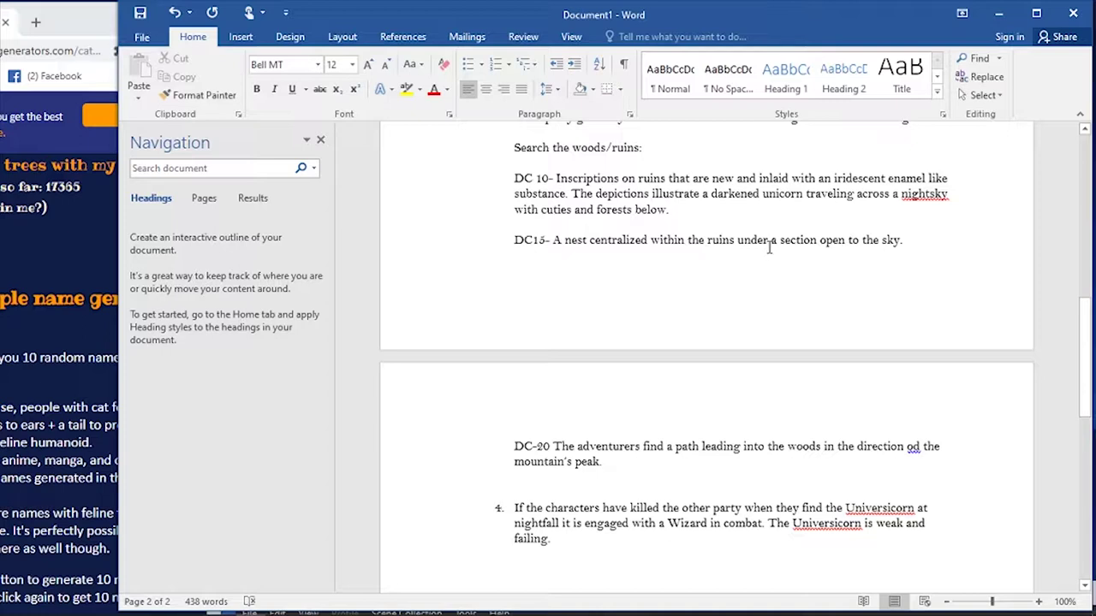
scroll(642, 399, down, 4)
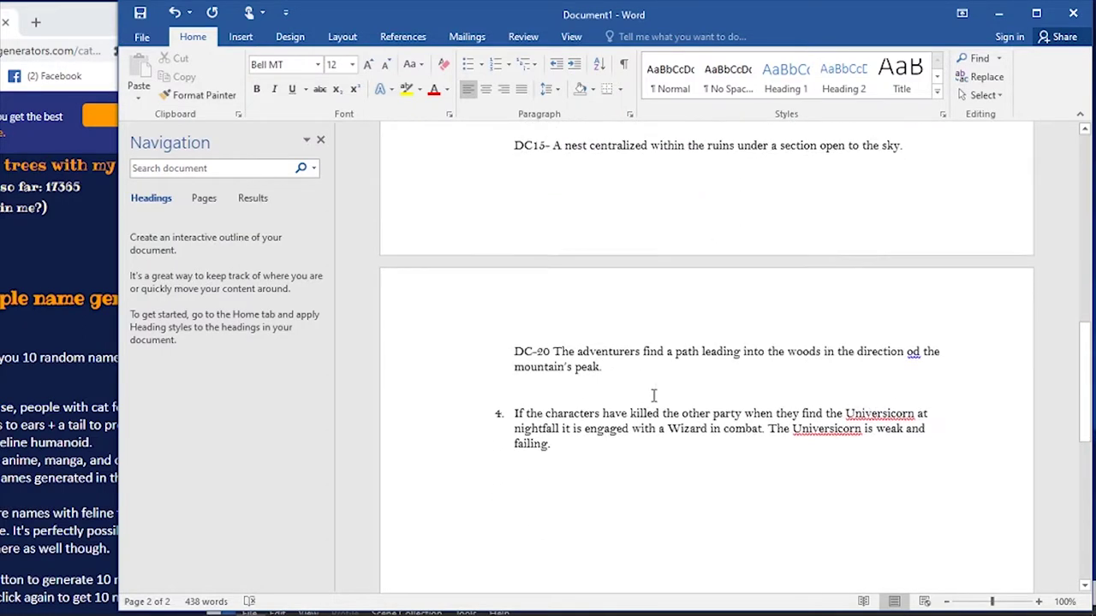
click(583, 352)
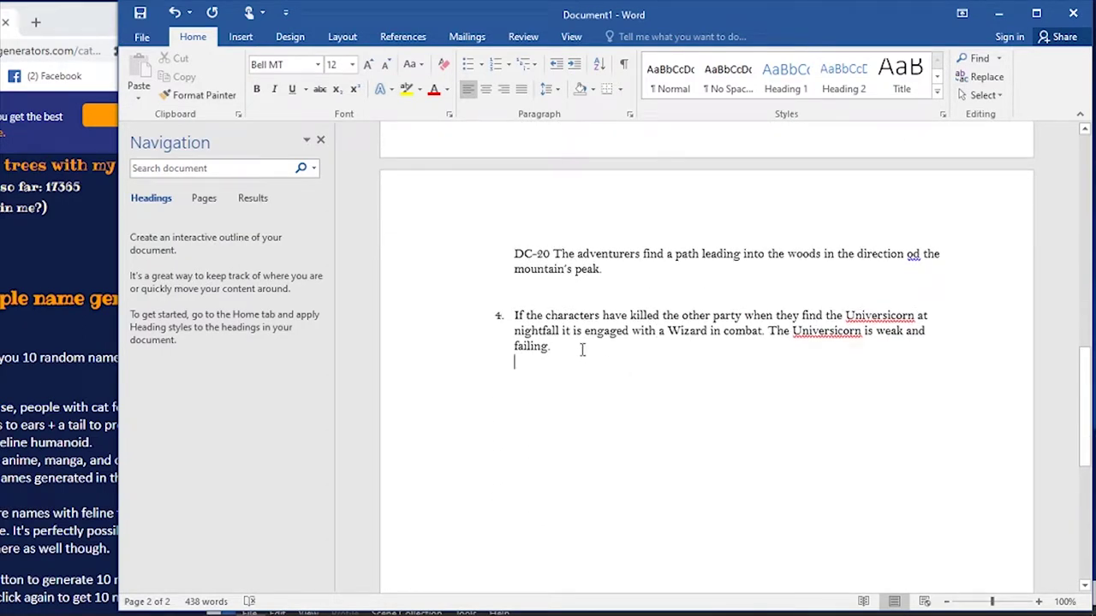
scroll(643, 334, up, 5)
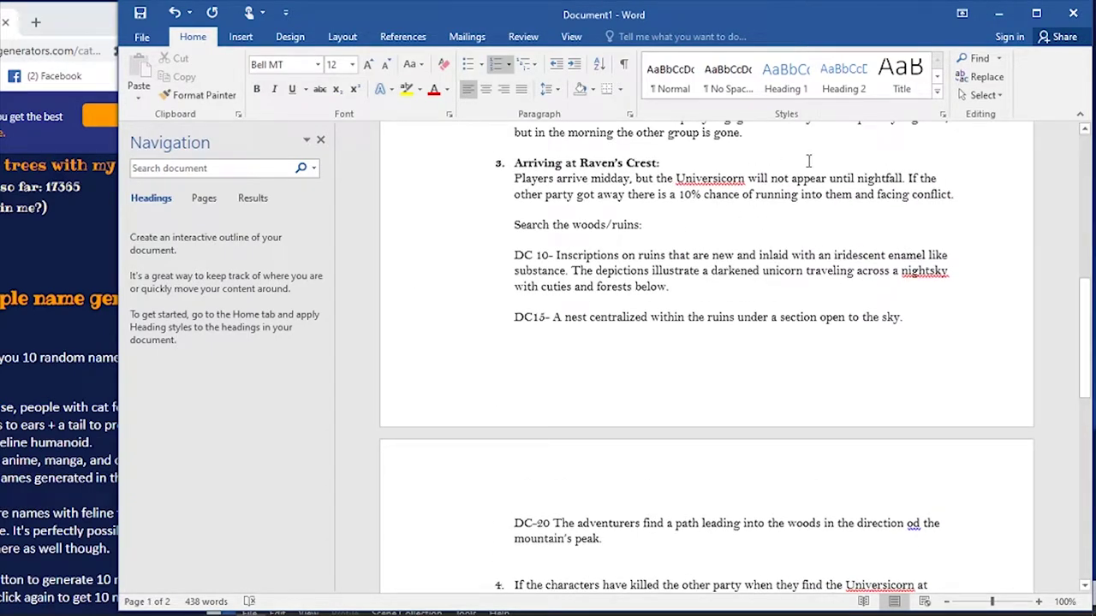
scroll(785, 439, down, 3)
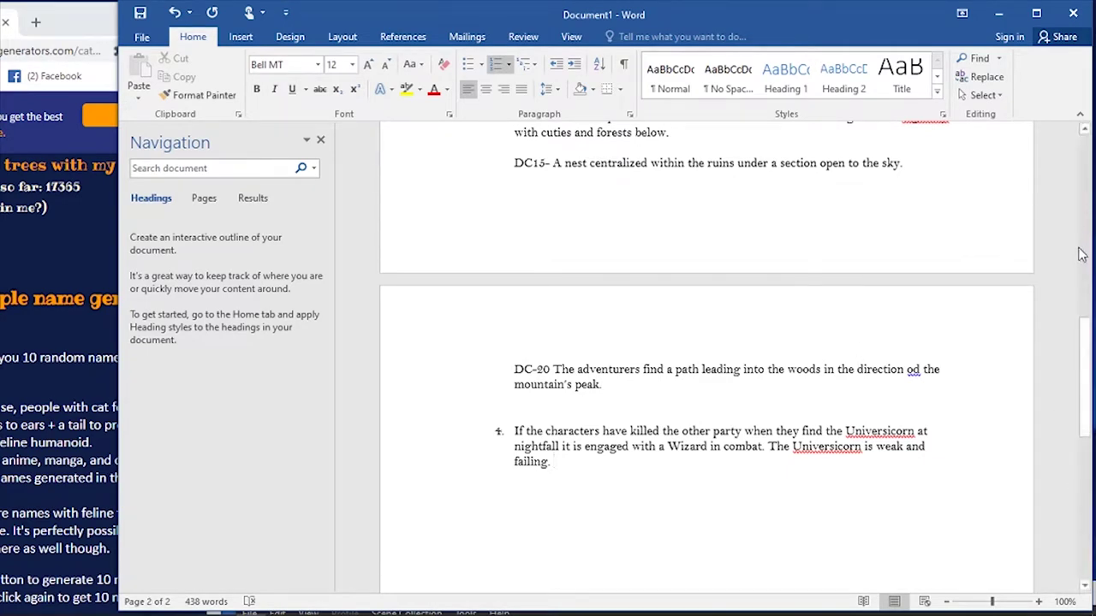
scroll(1022, 217, up, 5)
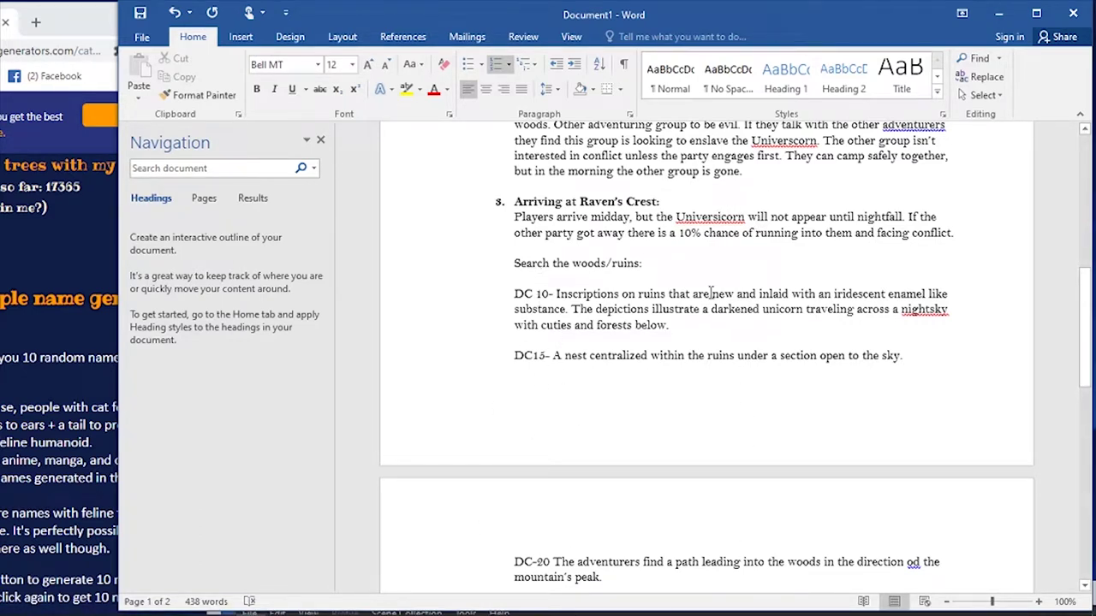
click(694, 233)
- Set the Raven's Crest chance to 50% and add 'before they have a chance to investigate around the ruins'
key(BackSpace)
key(BackSpace)
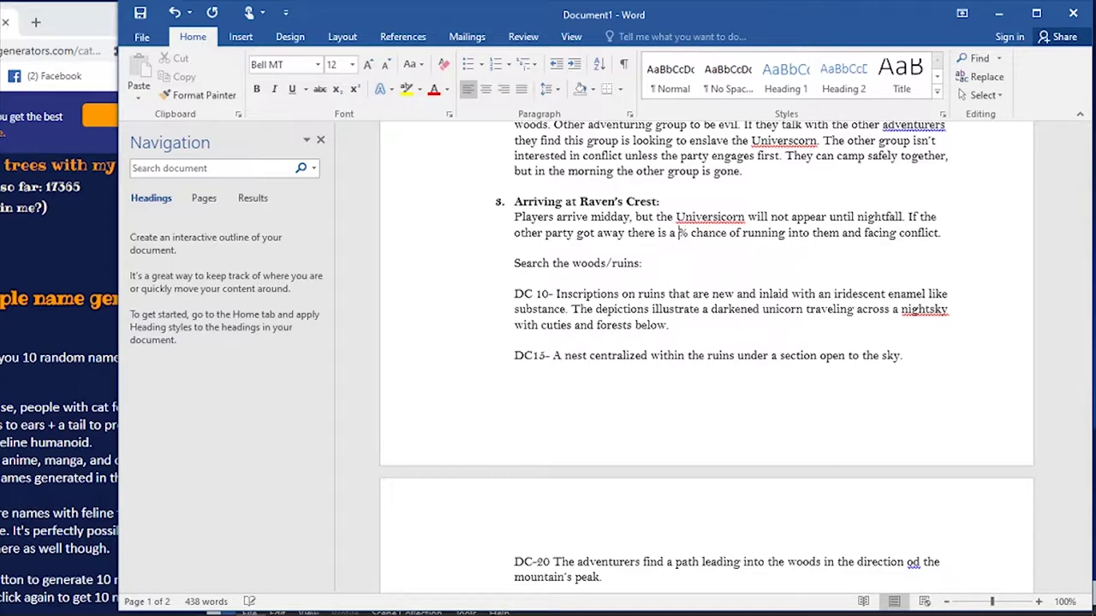
text(50)
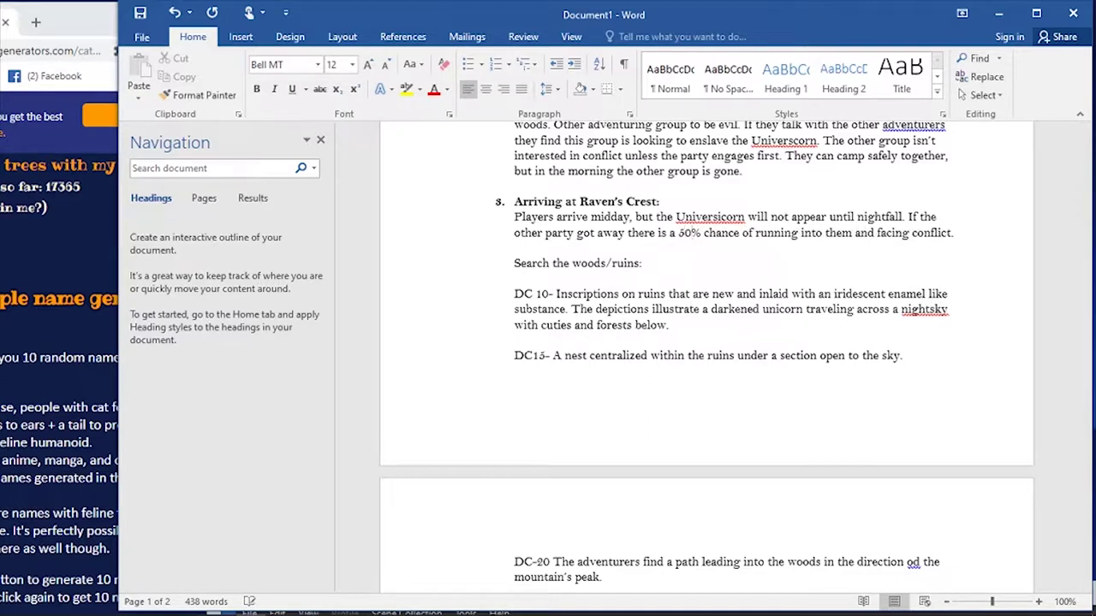
click(958, 244)
text(before they h)
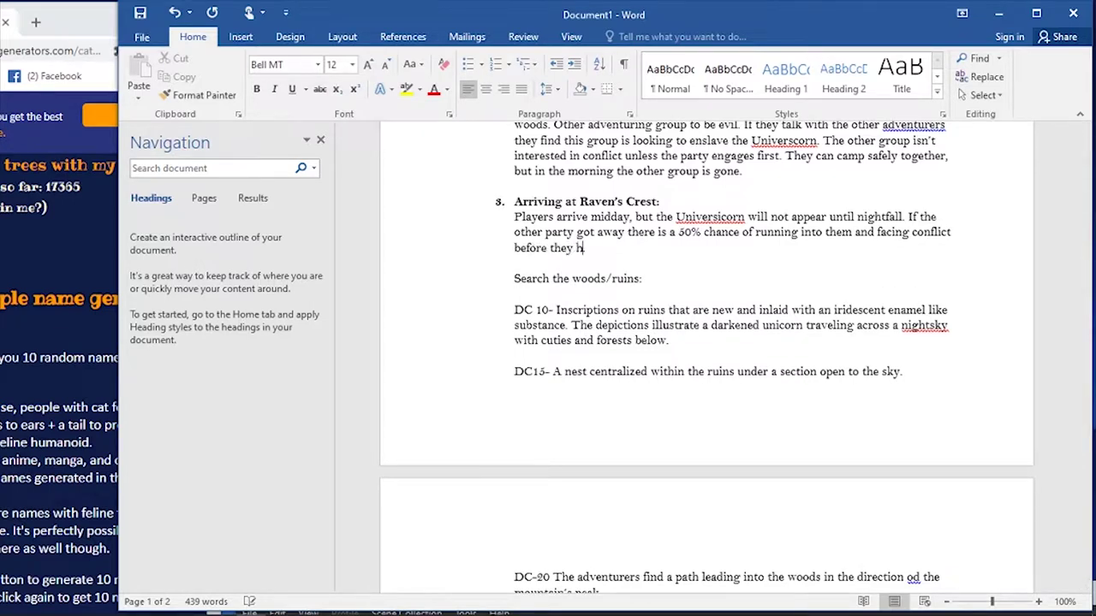
text(ave a chance to in)
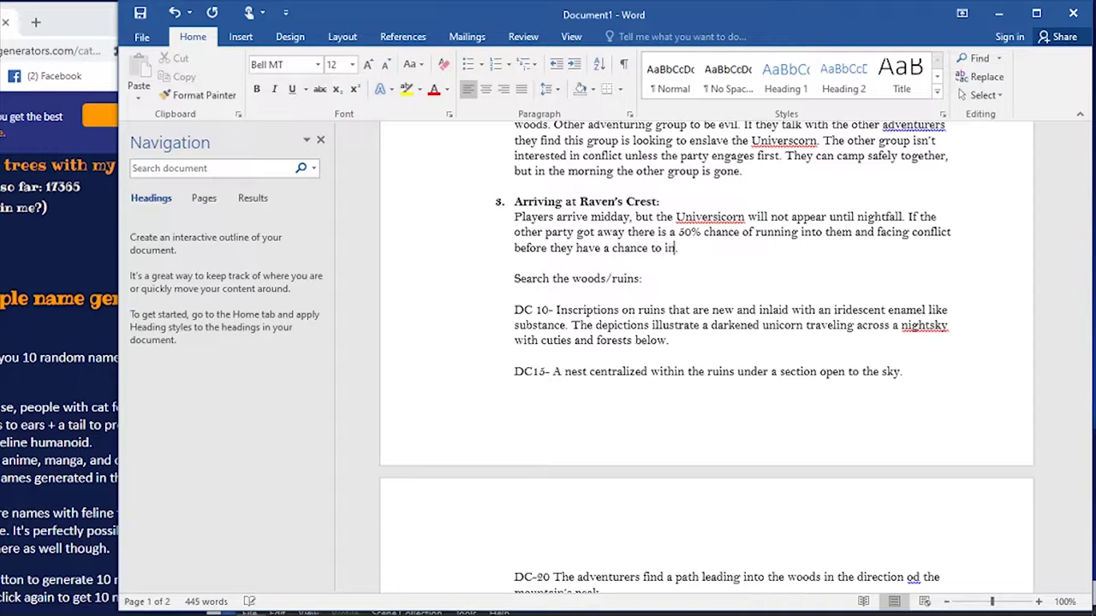
text(vestigate around the ruins.)
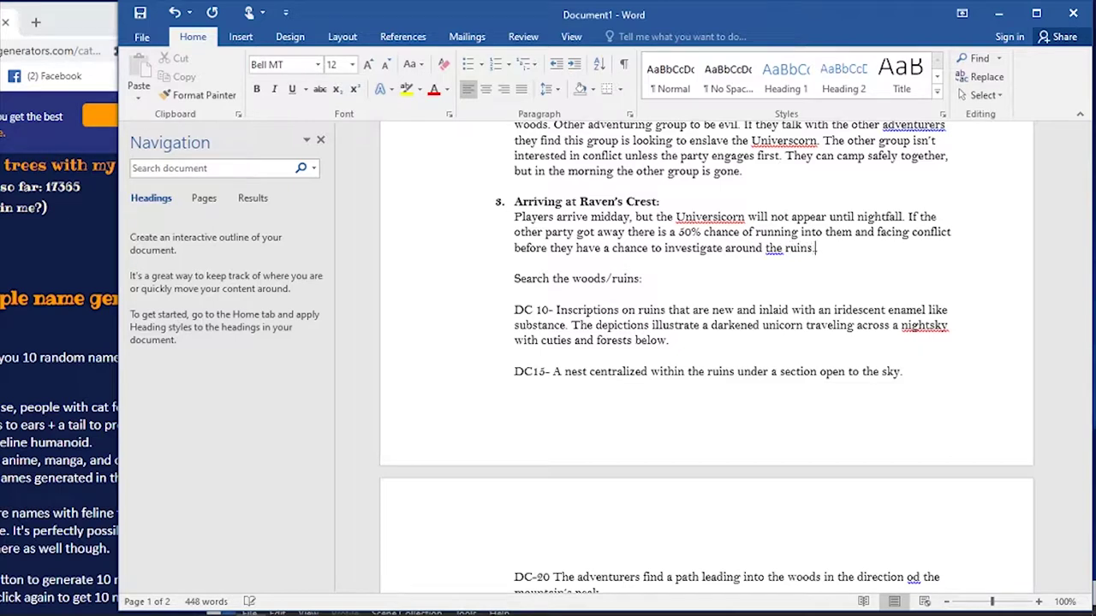
- Drop 'around' before 'the ruins' and paste the sentence about the rival party and the path up
double_click(741, 248)
key(Delete)
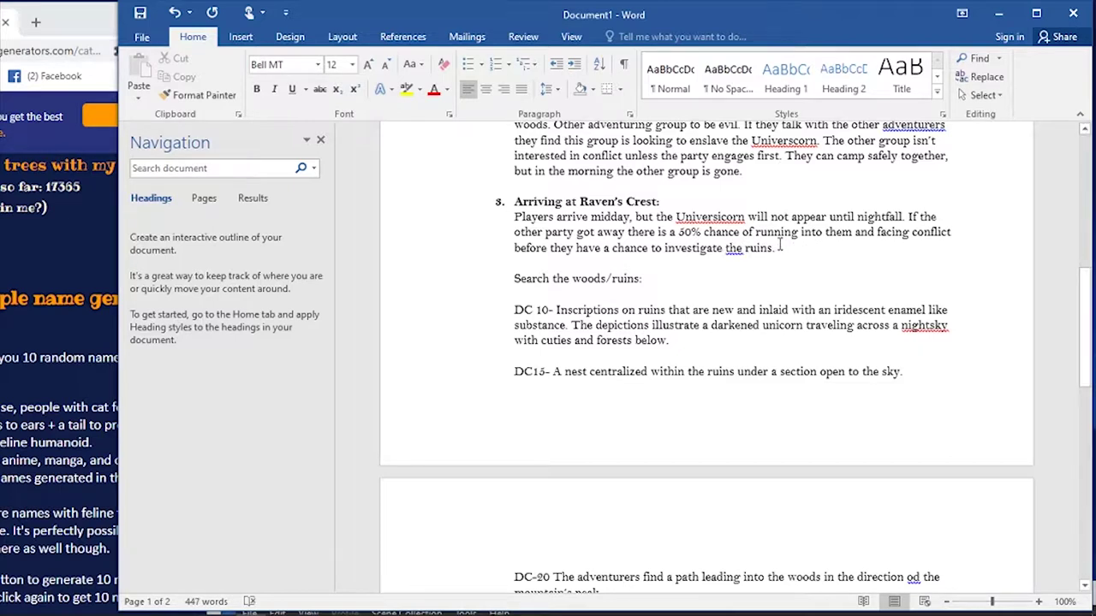
click(859, 370)
click(913, 252)
text(If the players find the path up the other adventuring party engages them before they can continue.)
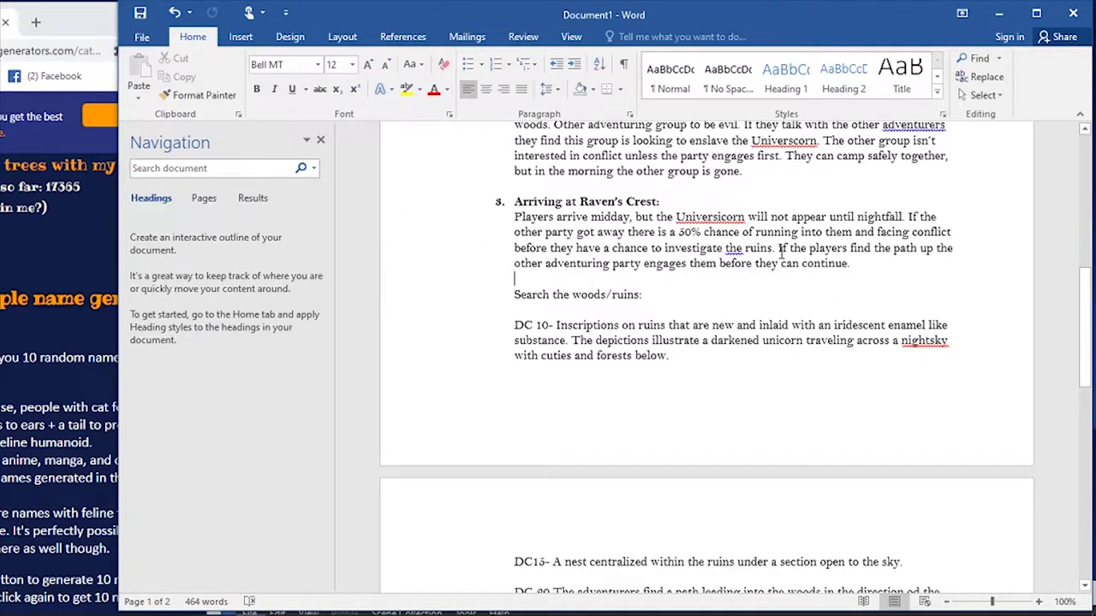
scroll(724, 360, down, 4)
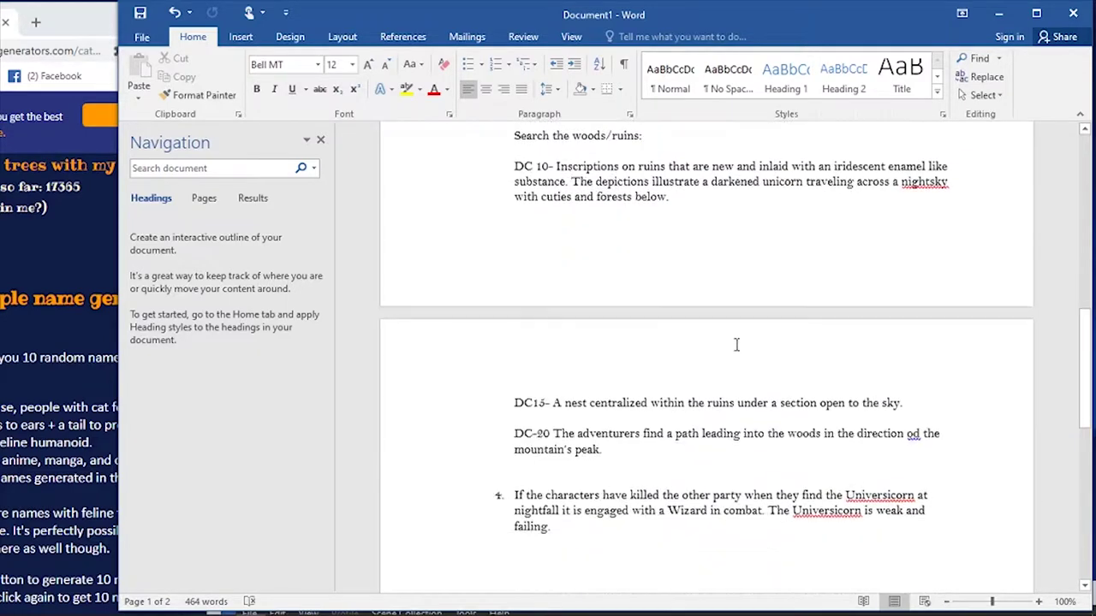
key(BackSpace)
scroll(799, 370, up, 4)
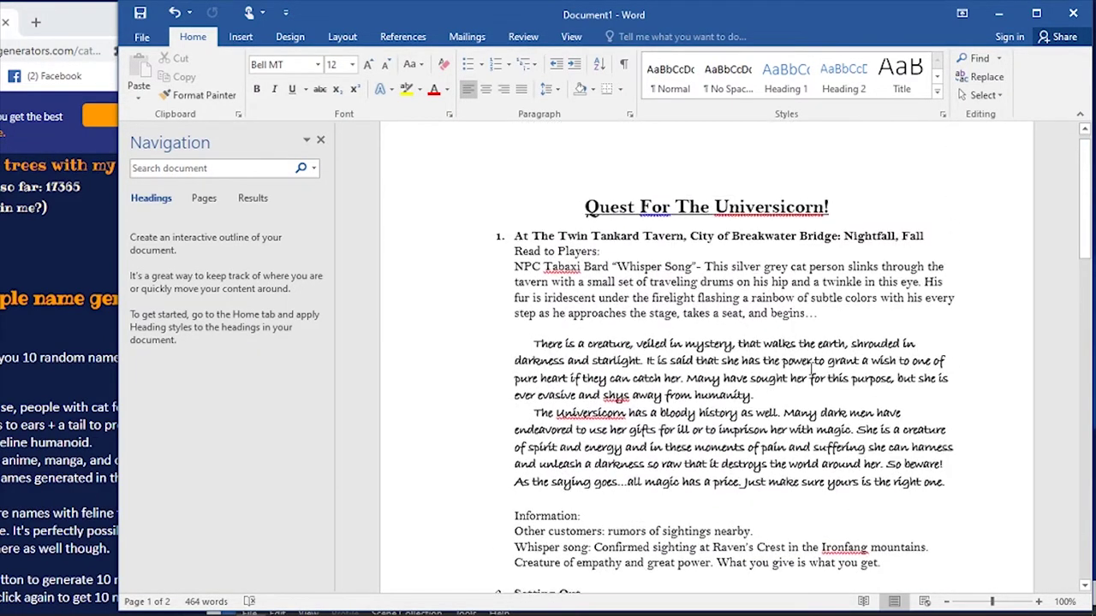
scroll(824, 363, down, 7)
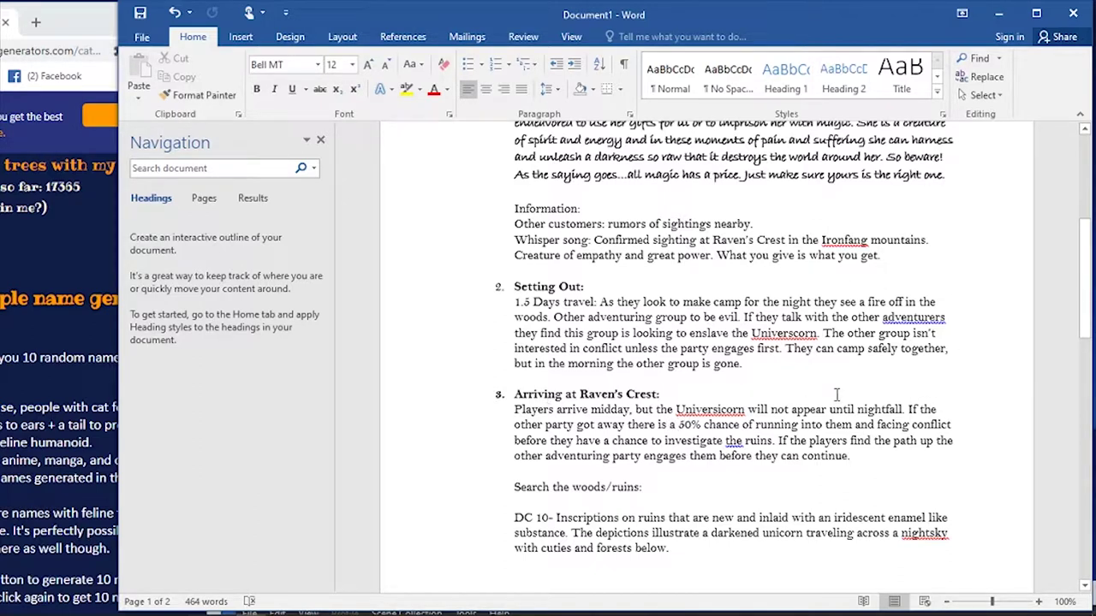
double_click(490, 301)
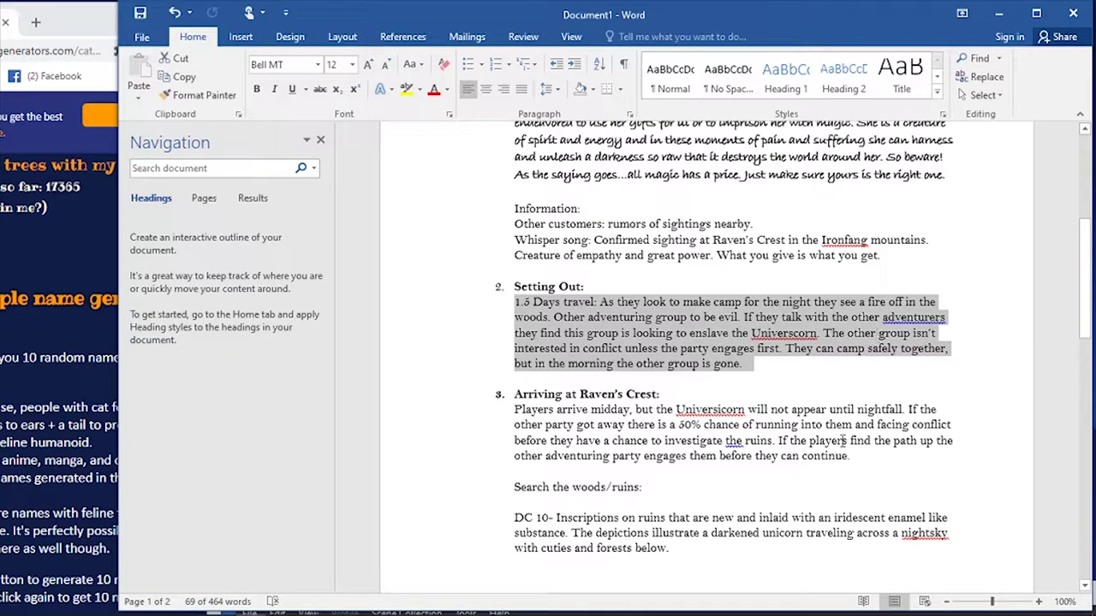
click(770, 332)
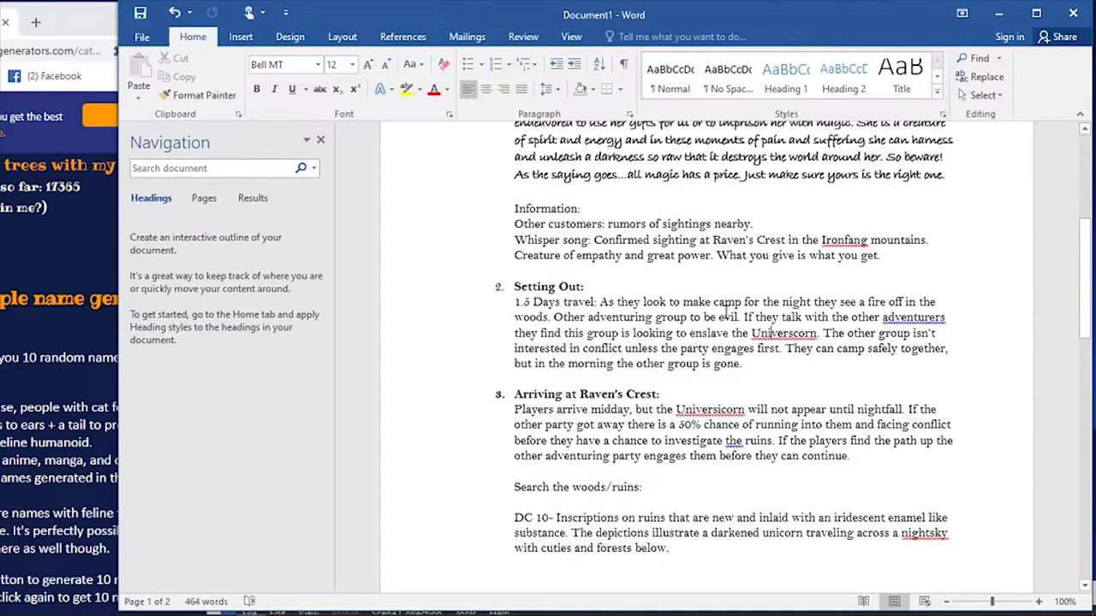
scroll(726, 310, down, 3)
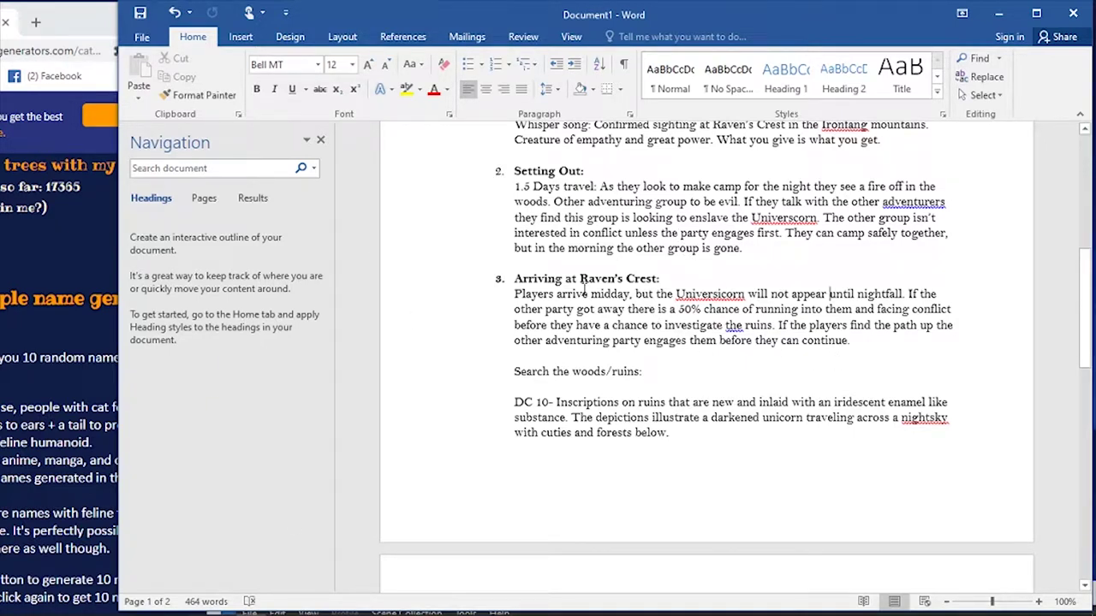
scroll(645, 295, down, 10)
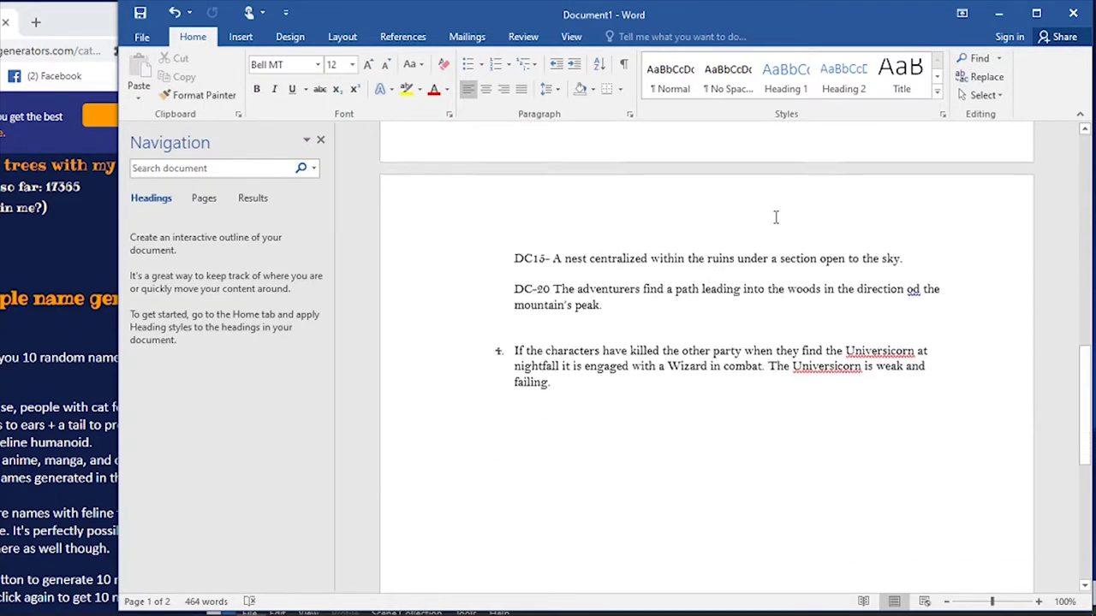
click(563, 273)
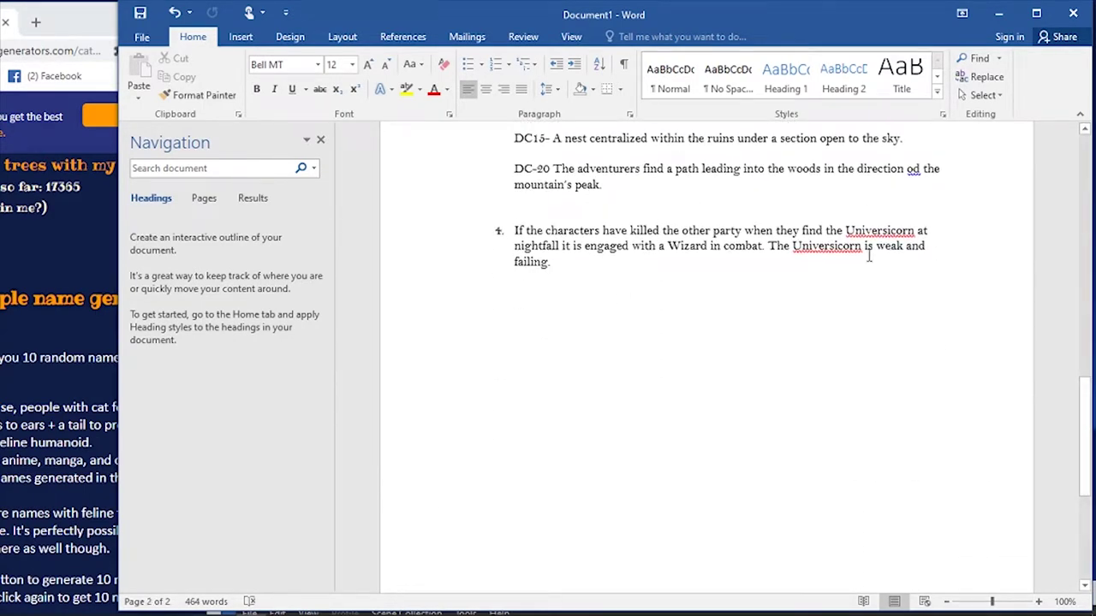
- Replace item 4's opening clause with a bold 'The universicorn Lives!' title on its own line
drag(701, 237, 515, 231)
key(BackSpace)
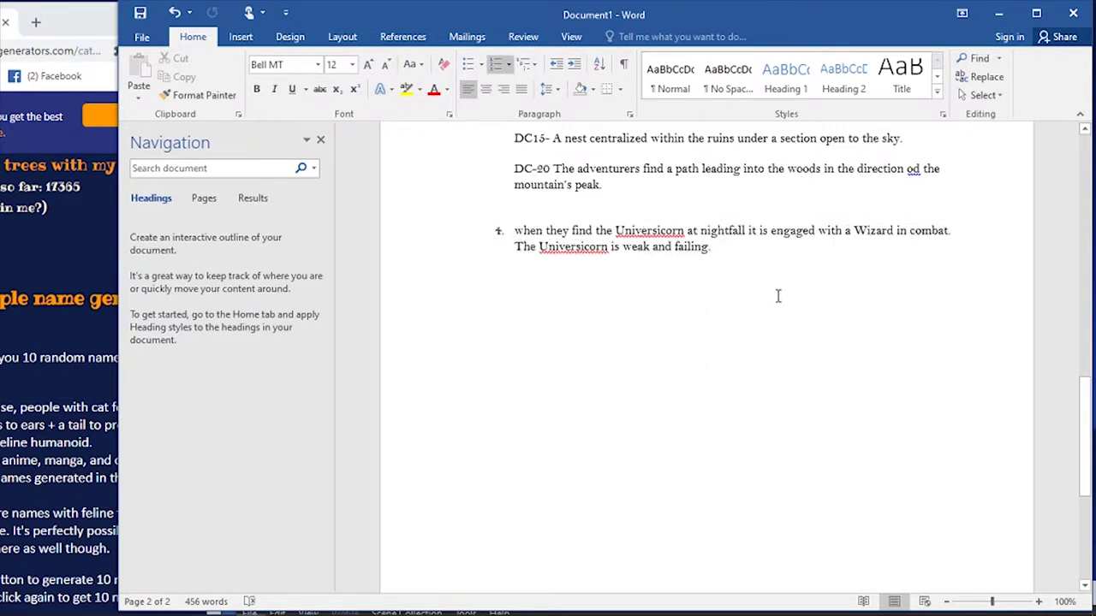
key(Return)
key(BackSpace)
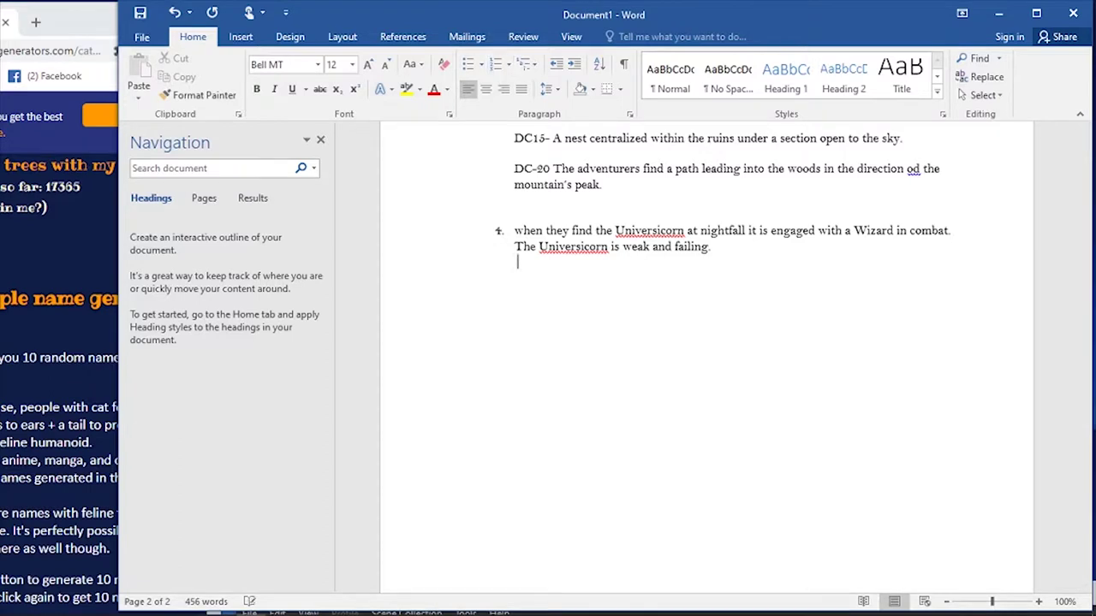
key(Up)
key(Up)
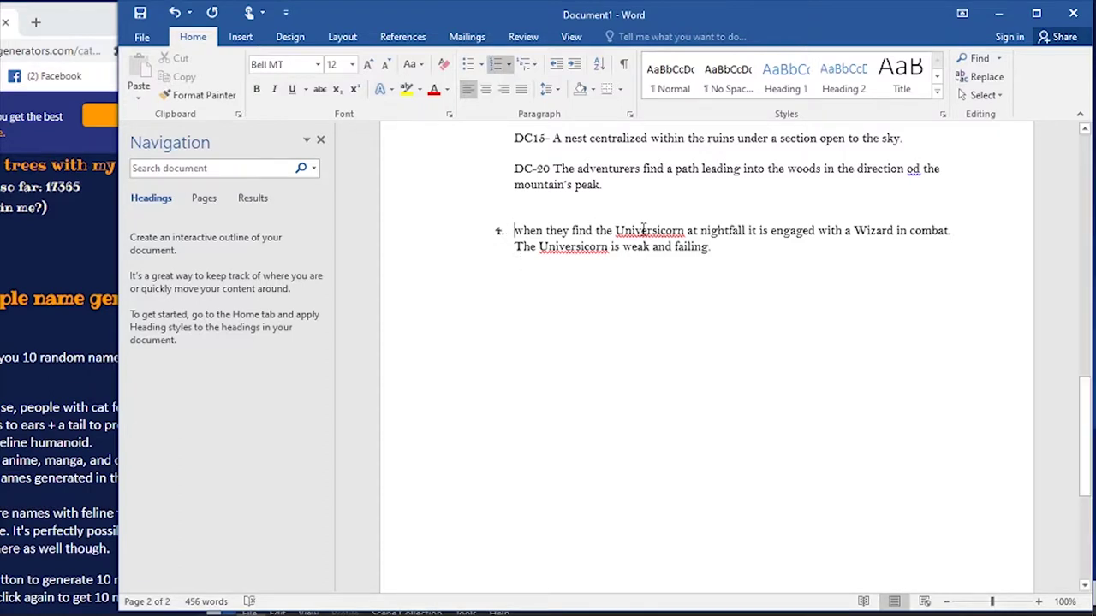
text(The universicorn Lives!)
key(shift+Return)
drag(643, 230, 513, 231)
click(255, 90)
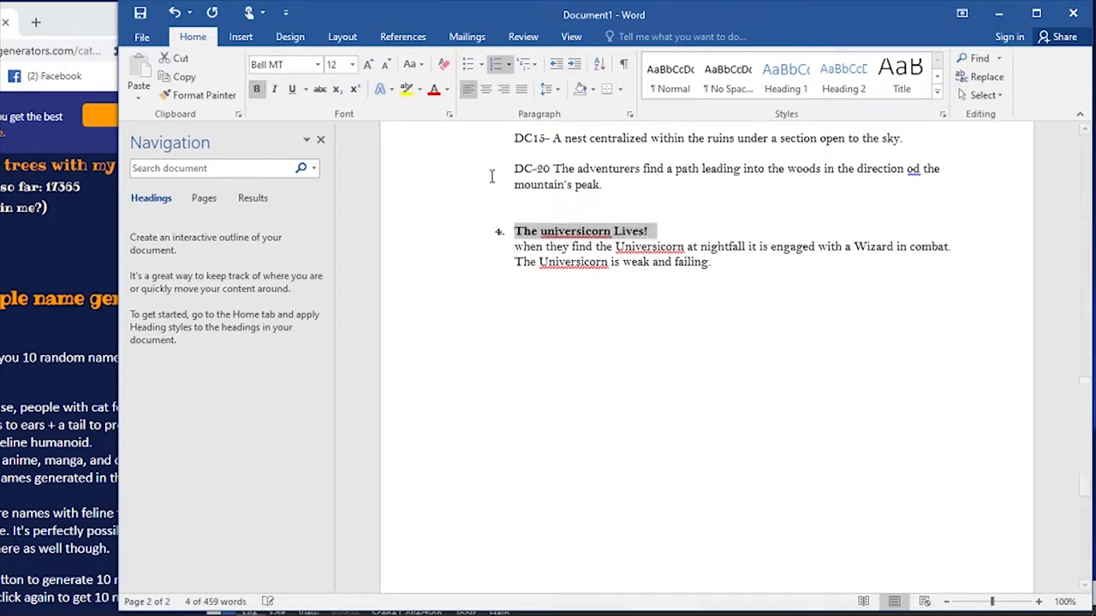
click(788, 232)
- Capitalise the lowercase 'when' that starts the Universicorn encounter sentence to 'When'
scroll(653, 245, up, 6)
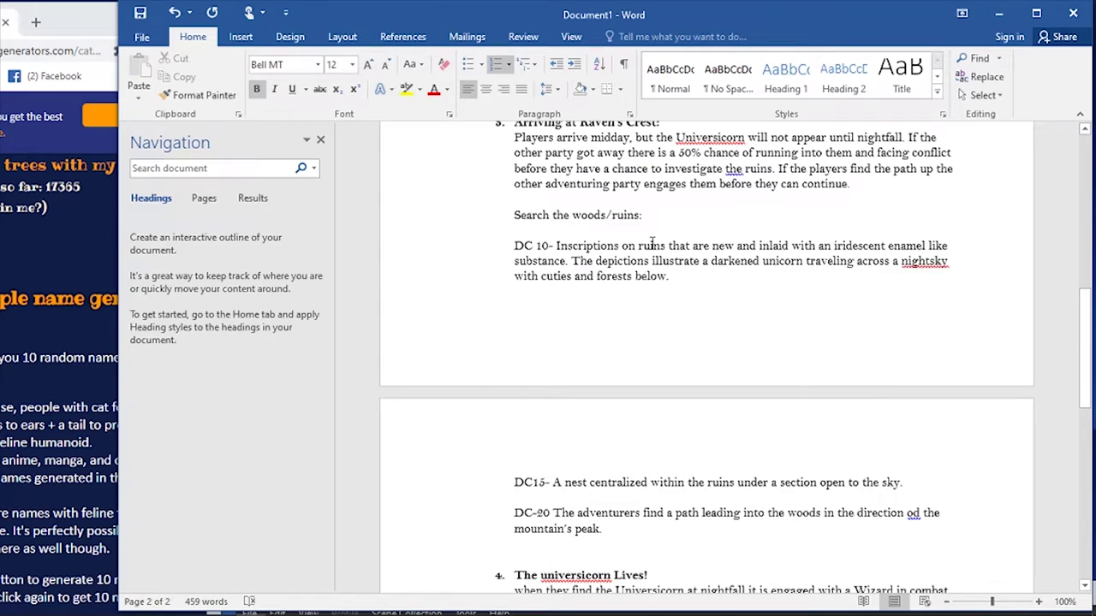
scroll(653, 245, up, 10)
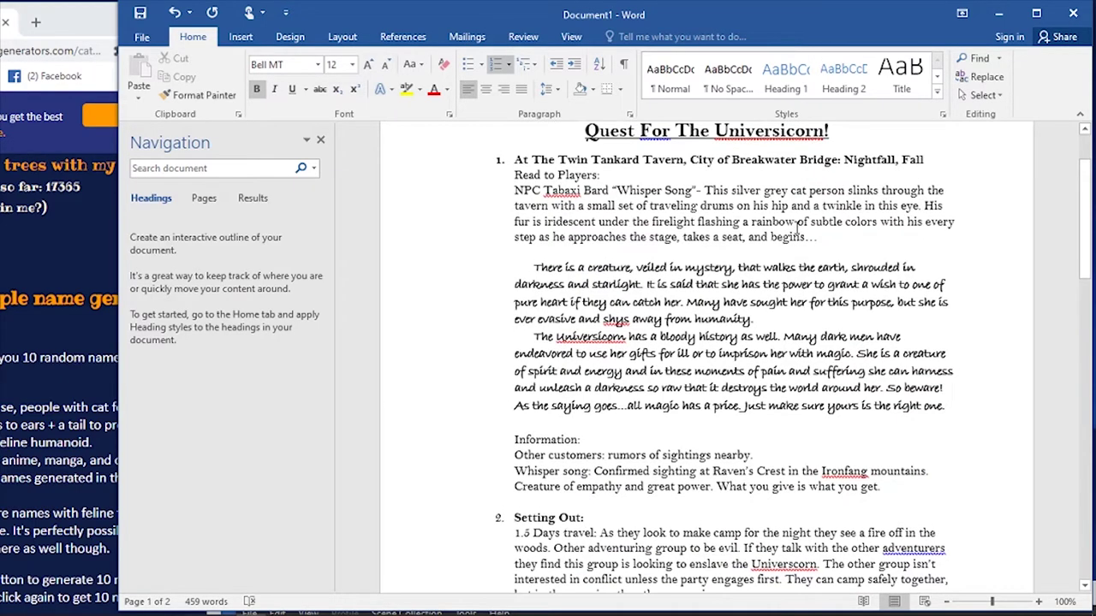
scroll(793, 224, down, 15)
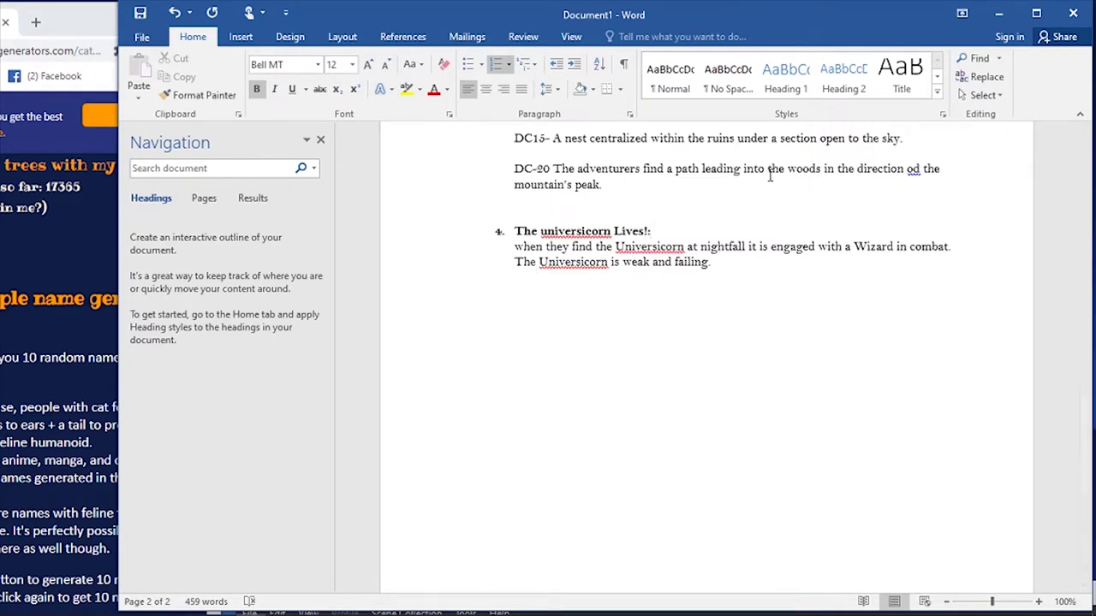
key(Right)
key(Delete)
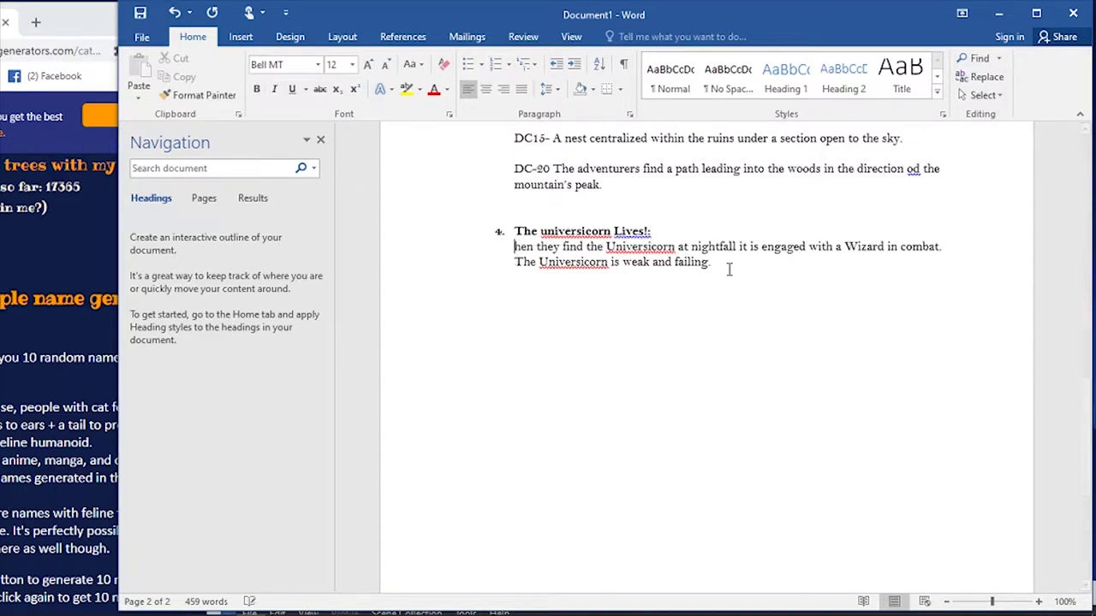
text(W)
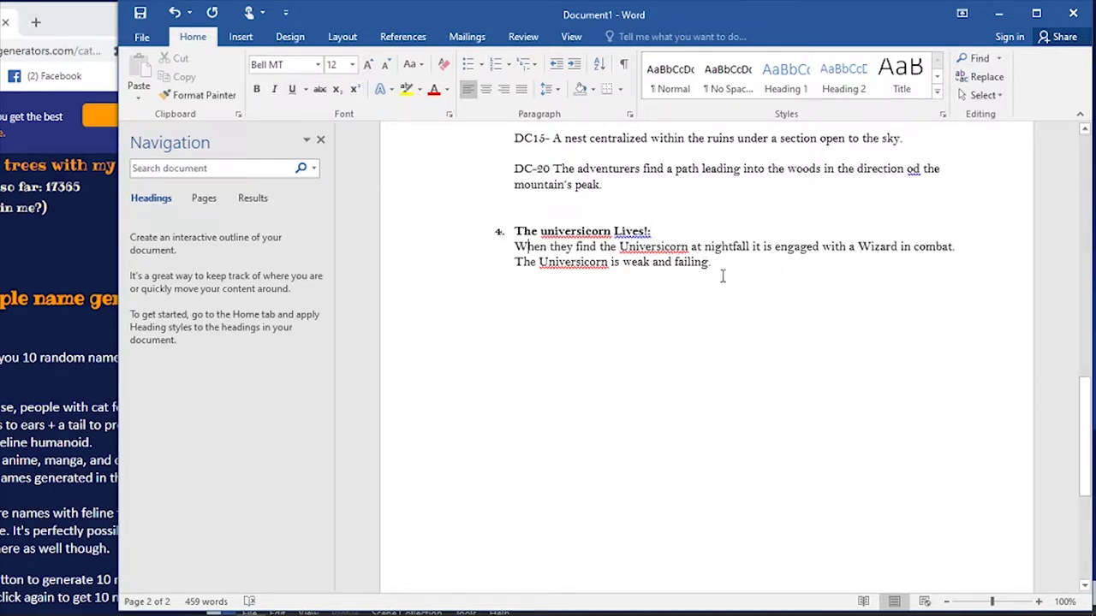
click(755, 268)
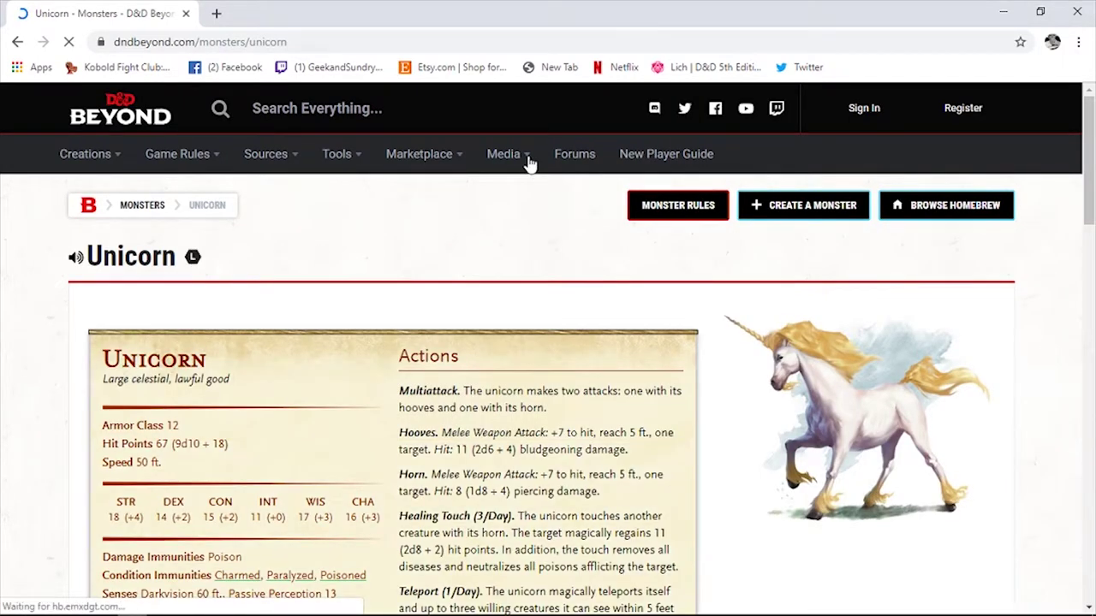
- Restore Chrome and dock the D&D Beyond Unicorn page as a narrow column on the left
double_click(844, 20)
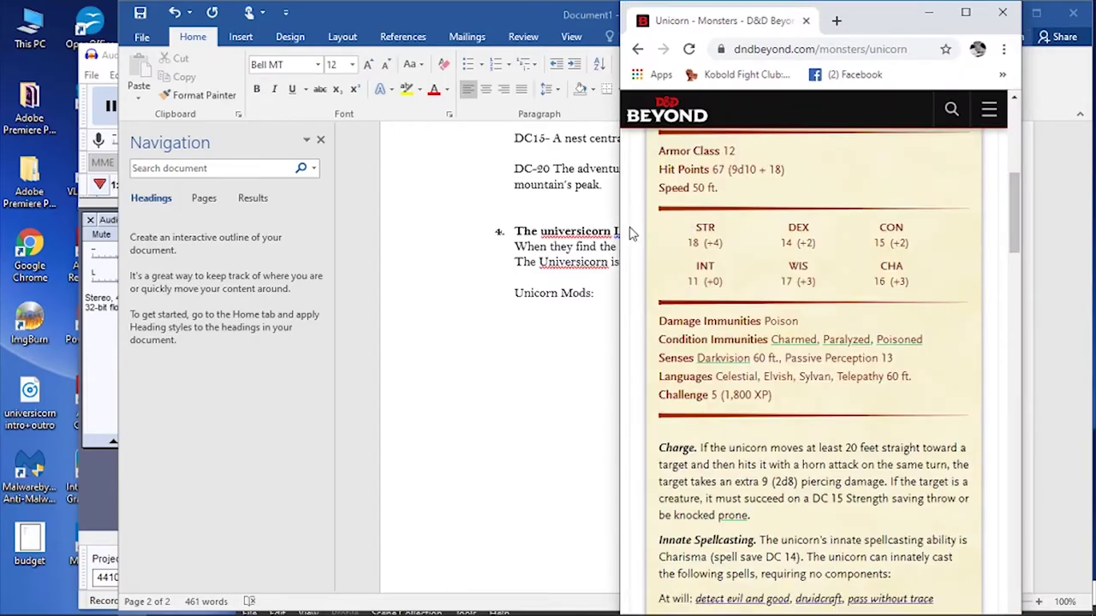
drag(624, 239, 435, 240)
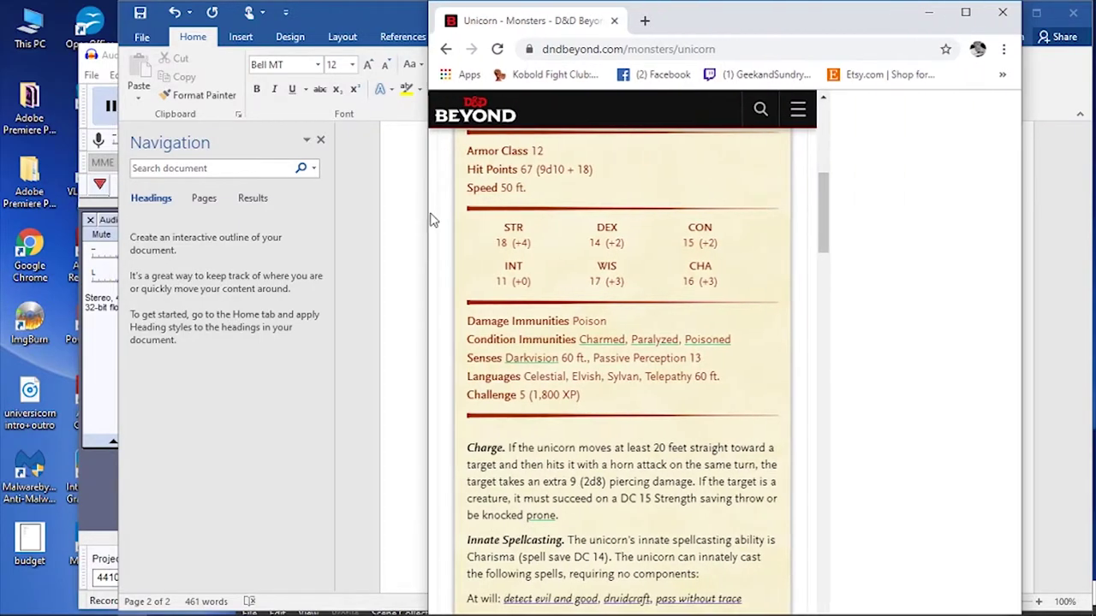
drag(847, 31, 423, 29)
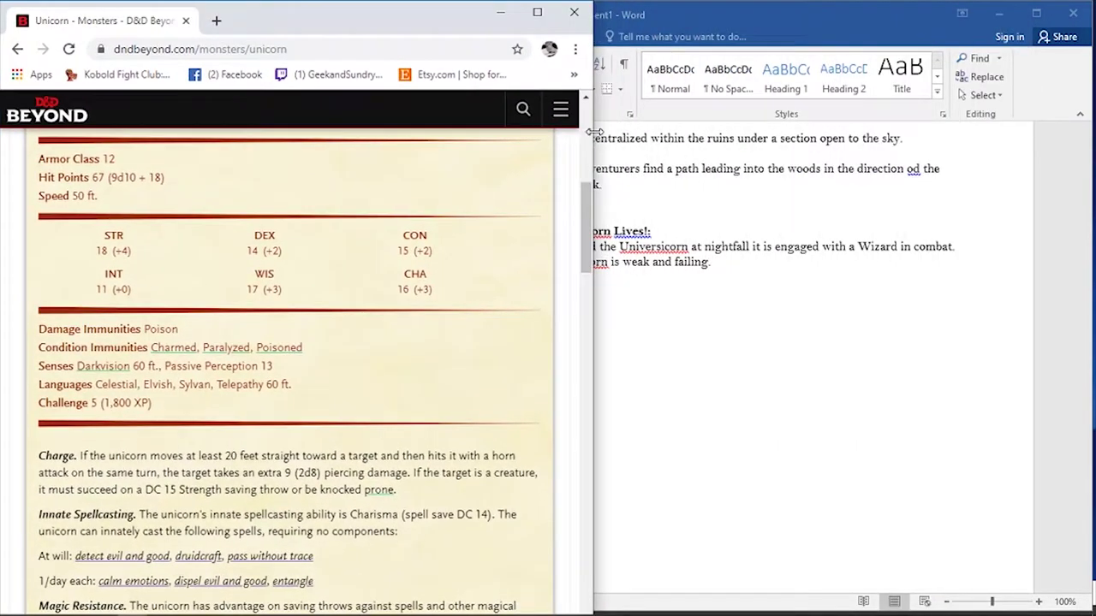
drag(602, 133, 380, 129)
- Read down the Unicorn stat block's actions to its Legendary Actions
scroll(137, 325, down, 1)
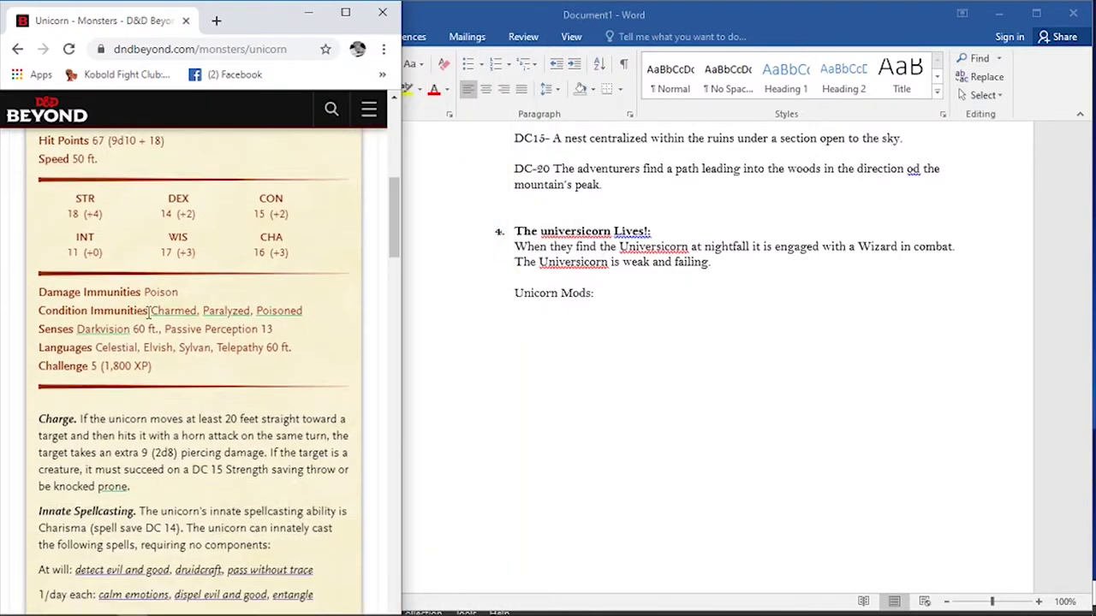
scroll(150, 303, up, 3)
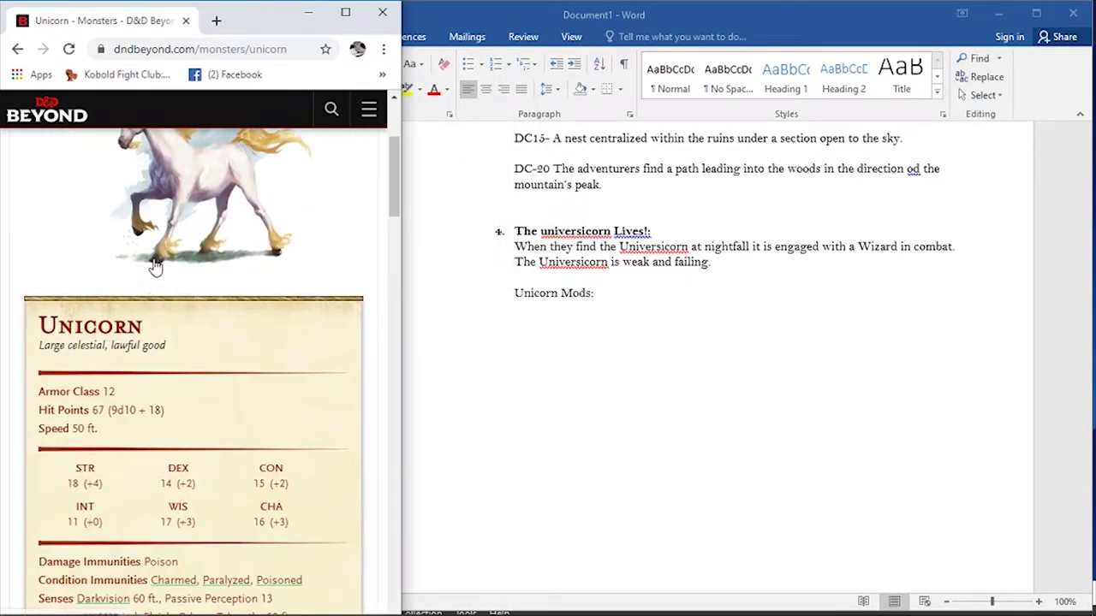
scroll(197, 324, up, 3)
scroll(197, 323, down, 3)
scroll(282, 337, up, 3)
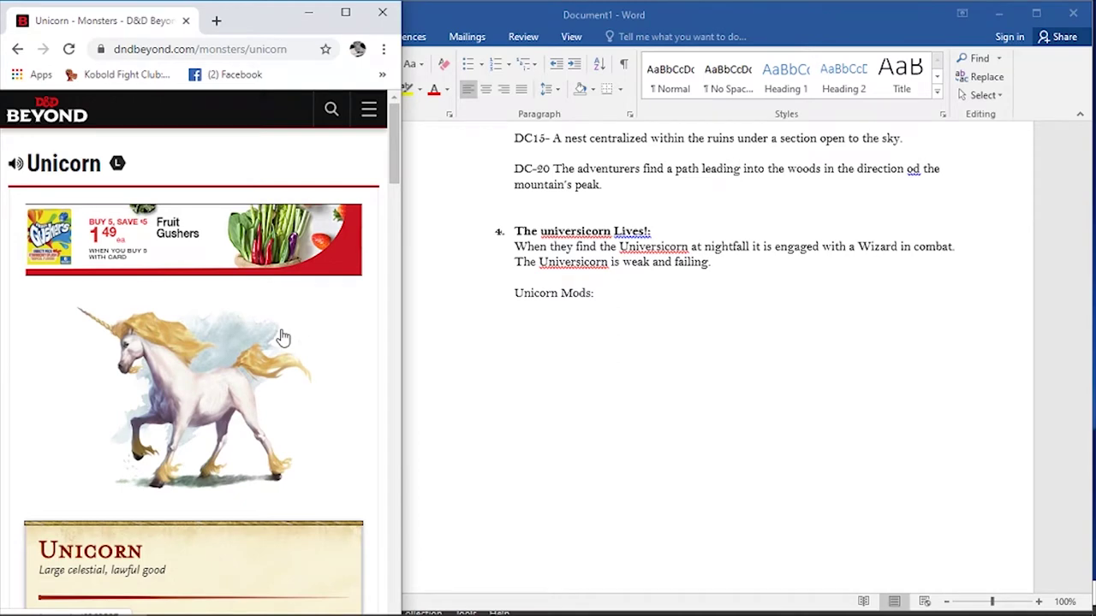
scroll(286, 338, down, 3)
scroll(287, 340, down, 3)
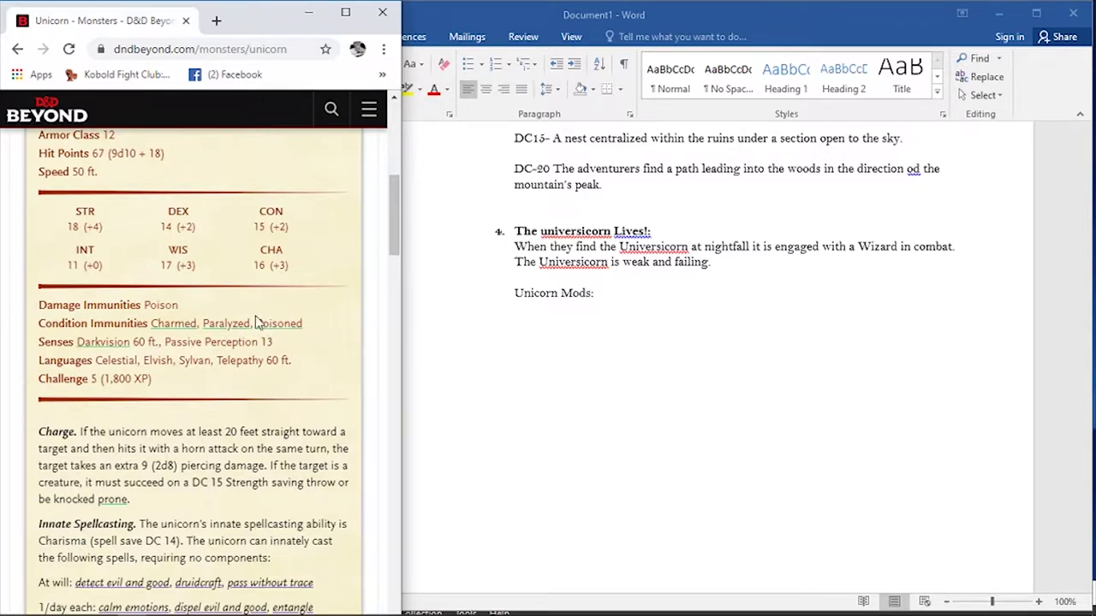
scroll(85, 368, up, 3)
scroll(259, 325, down, 2)
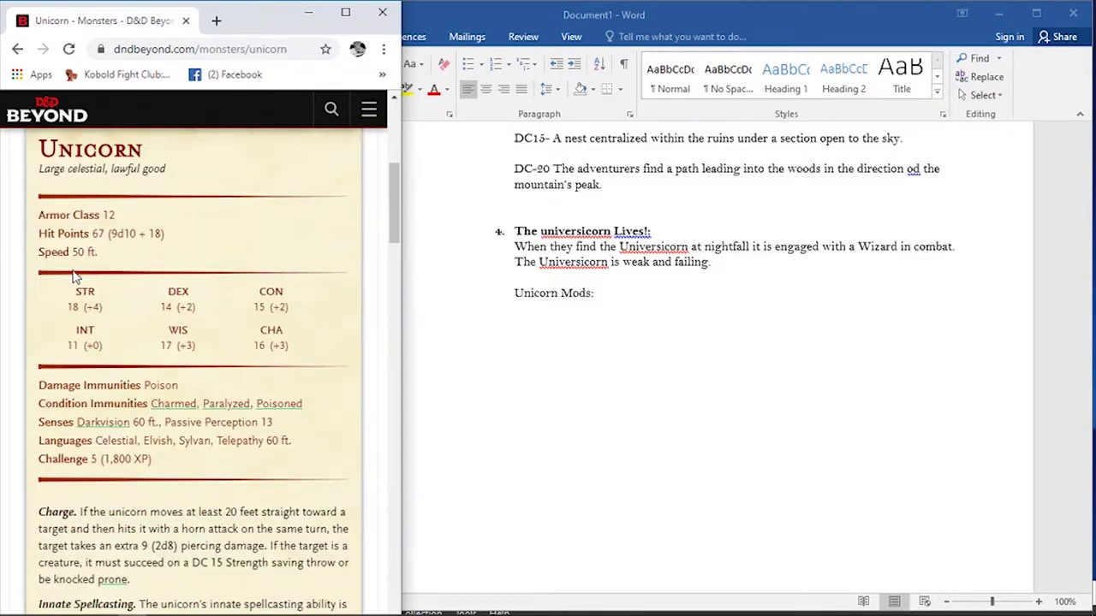
scroll(262, 296, down, 2)
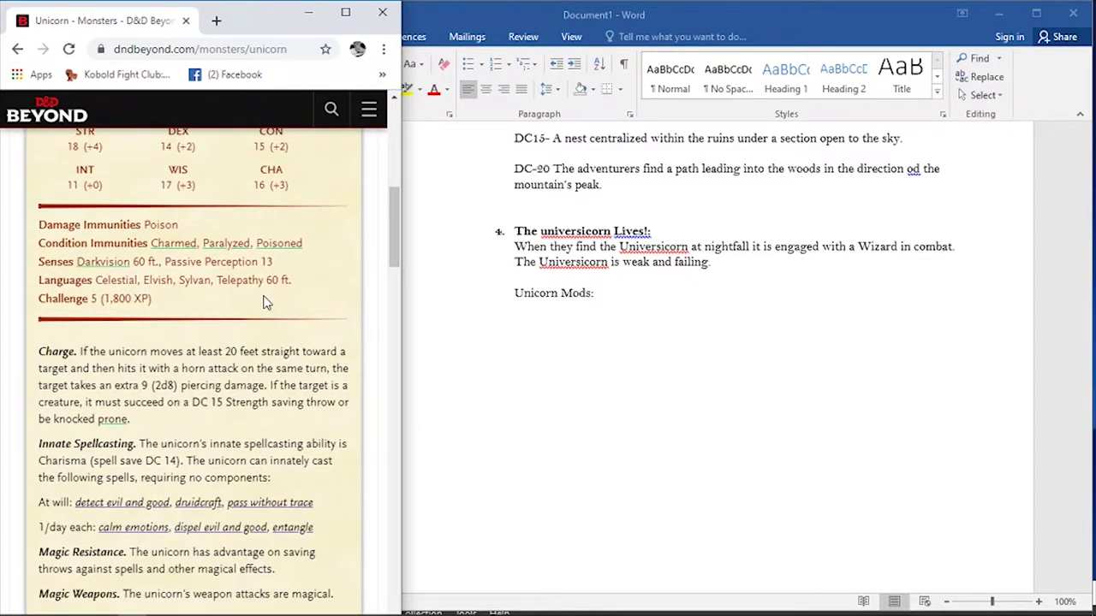
scroll(268, 298, down, 2)
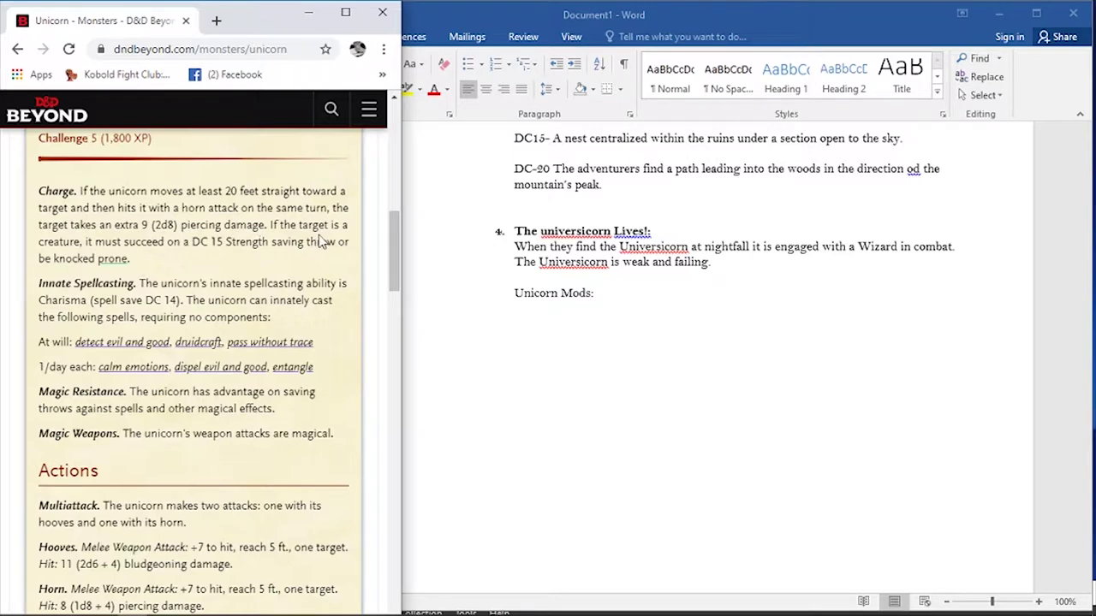
scroll(334, 291, down, 4)
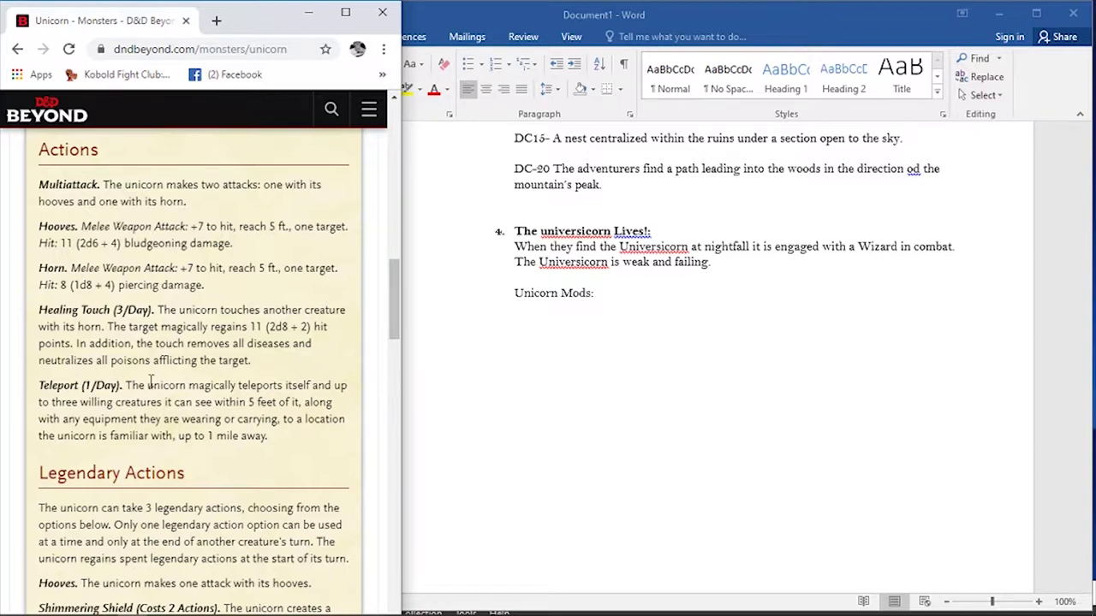
scroll(216, 368, down, 2)
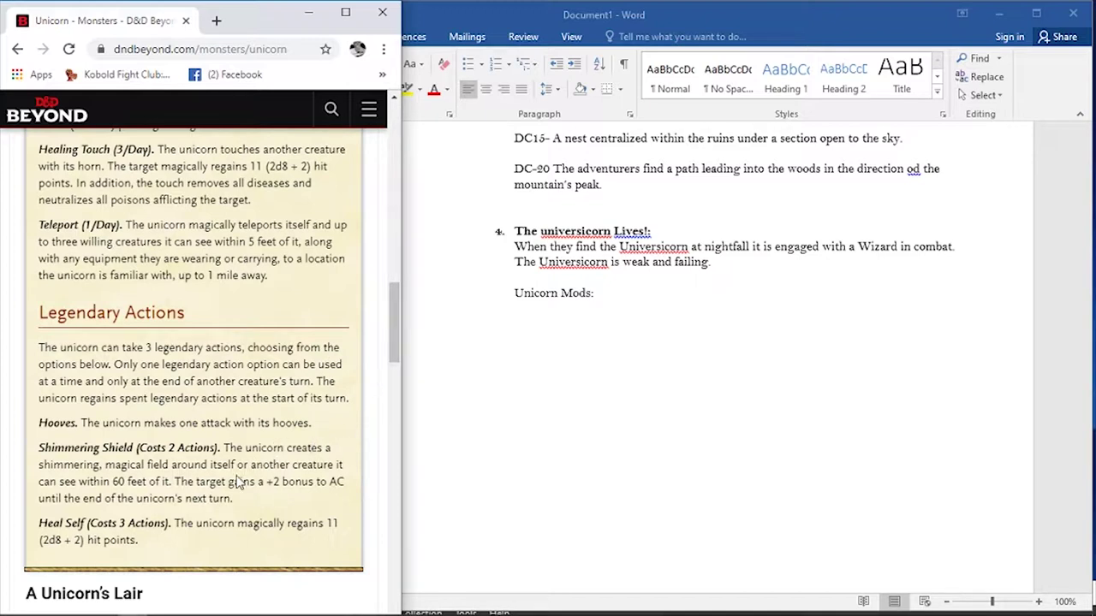
click(600, 311)
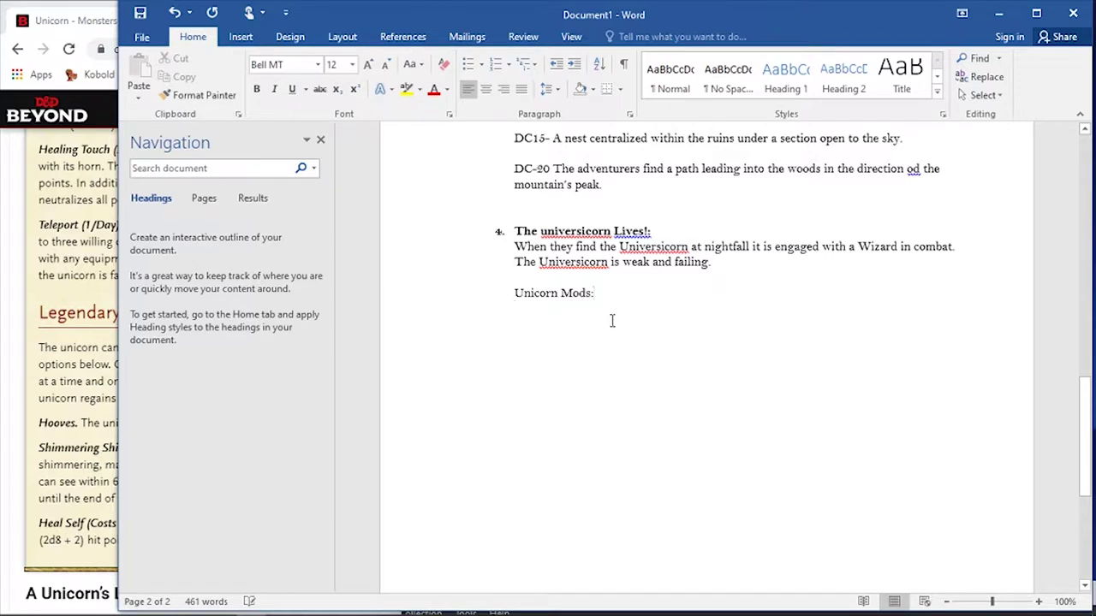
- Begin the mod with 'No legendary actions', leading into 'Instead'
text(No k)
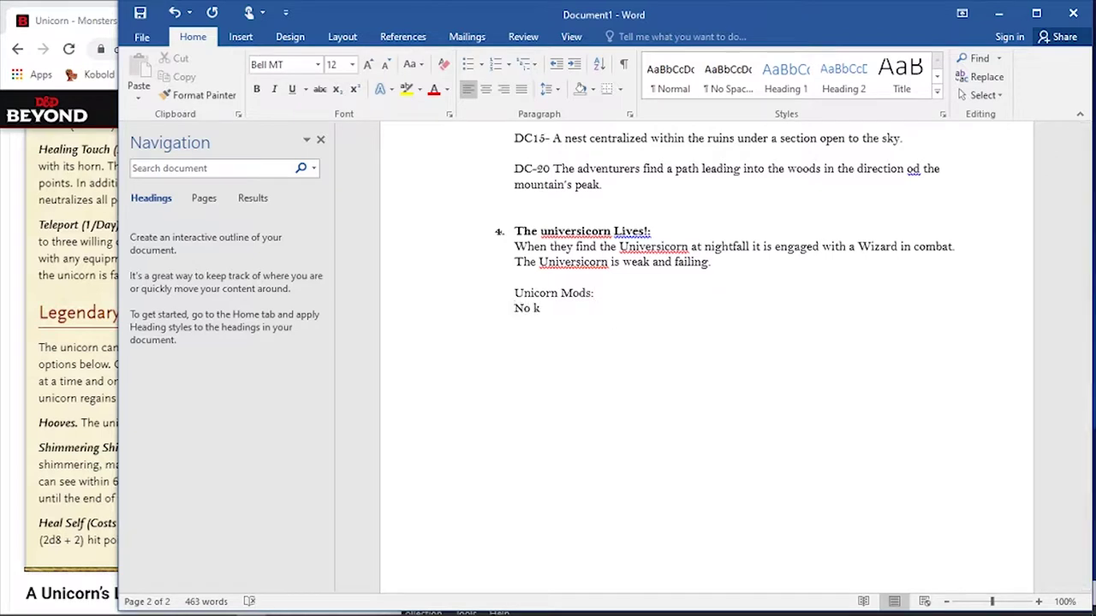
key(BackSpace)
text(legendary actions. Instea)
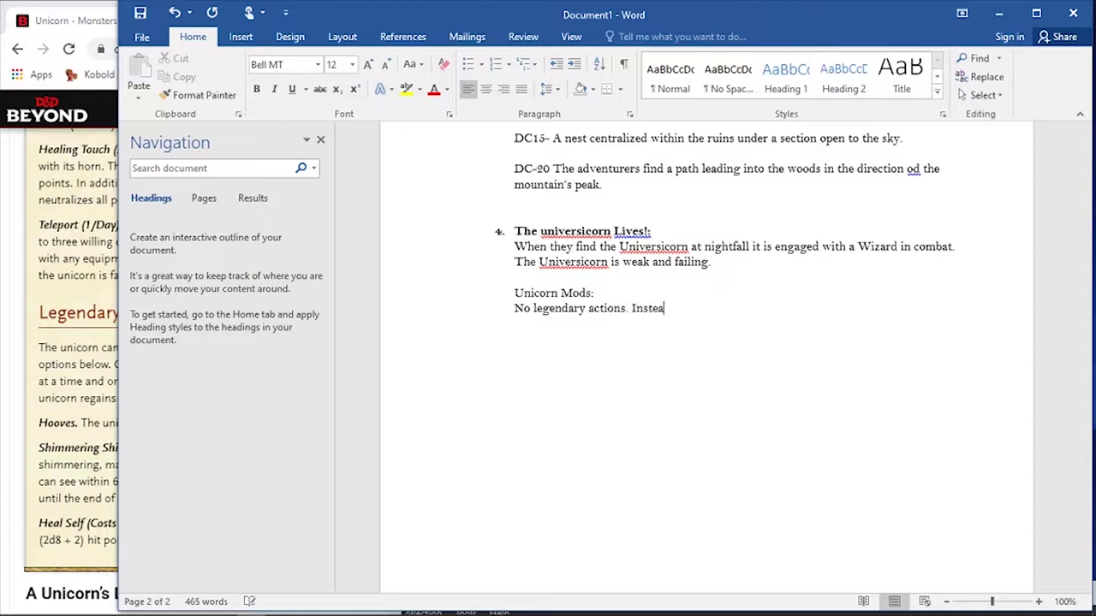
text(elepo)
key(BackSpace)
key(BackSpace)
key(BackSpace)
key(BackSpace)
key(BackSpace)
key(BackSpace)
key(BackSpace)
key(BackSpace)
key(BackSpace)
key(BackSpace)
key(BackSpace)
text(ad)
click(97, 26)
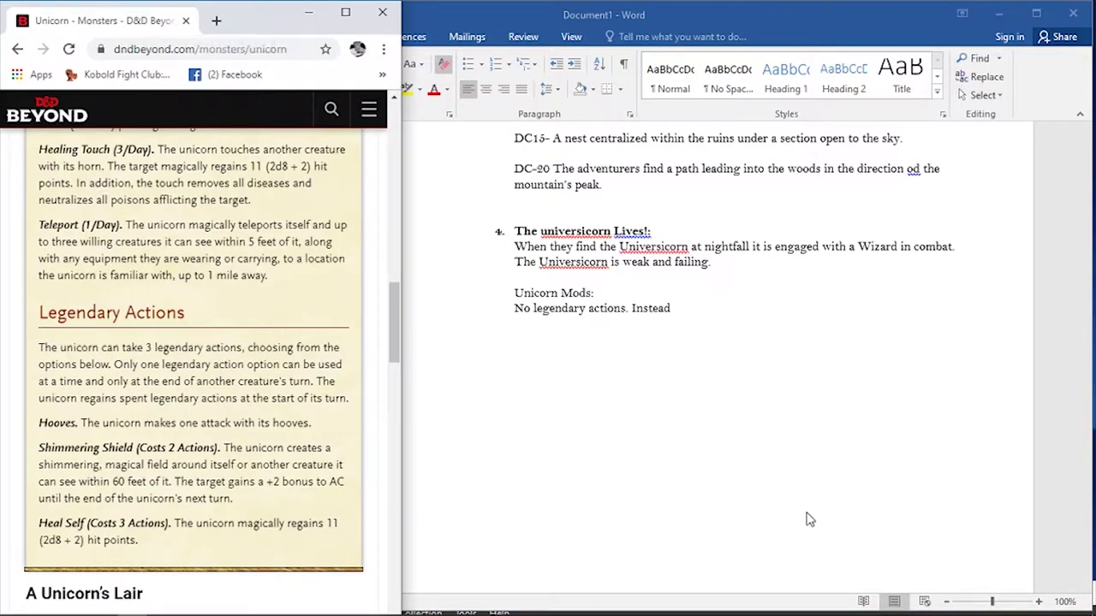
click(704, 308)
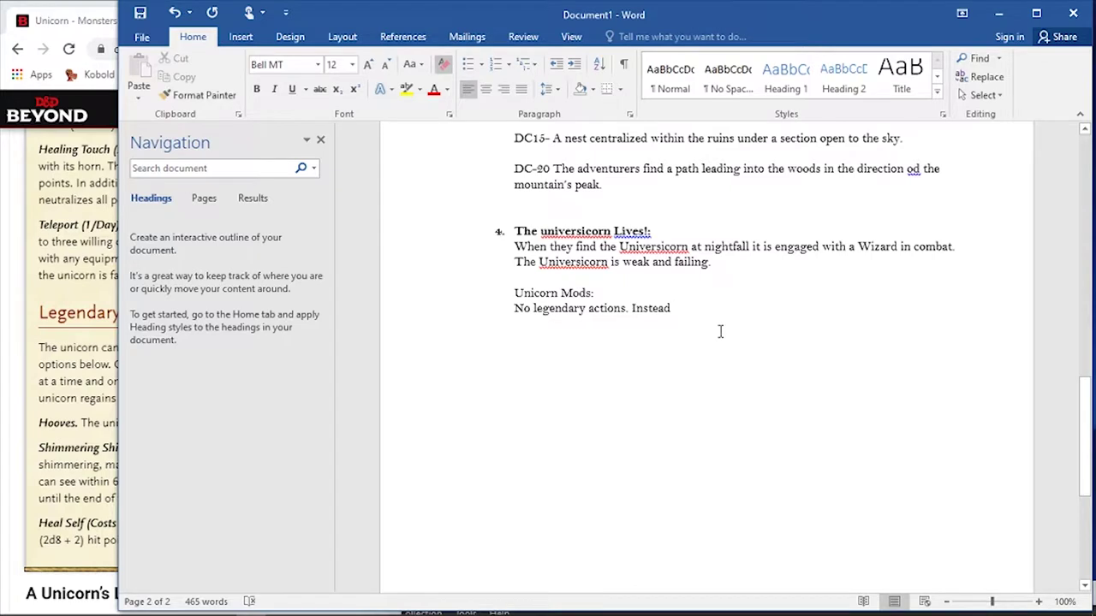
- Finish the mod: move shimmering shield and heal self to actions, 1x per day
text(move shimmerin)
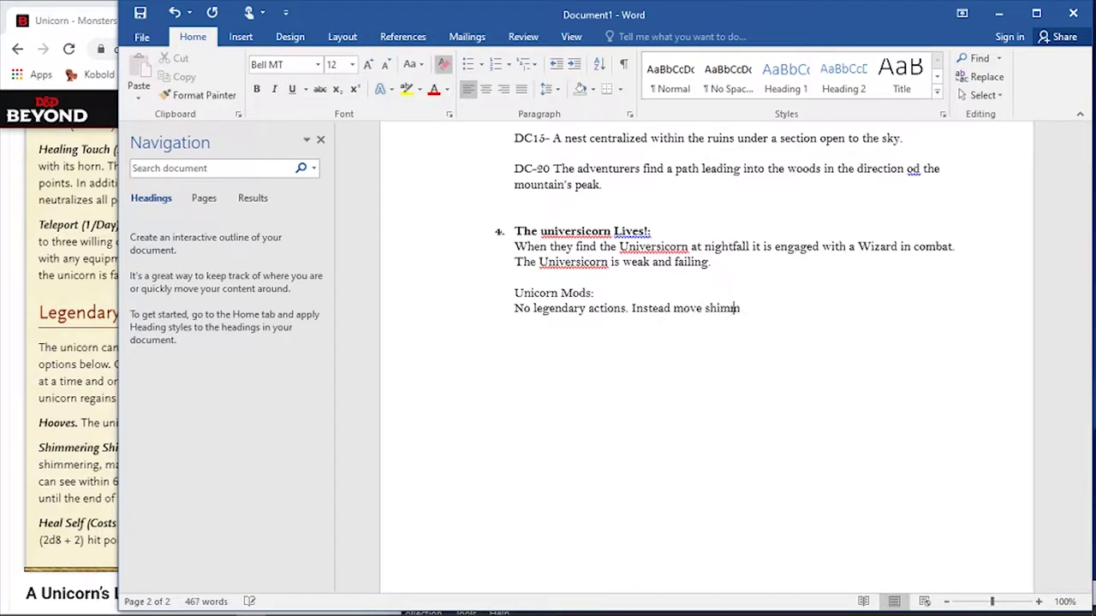
text(g shiel )
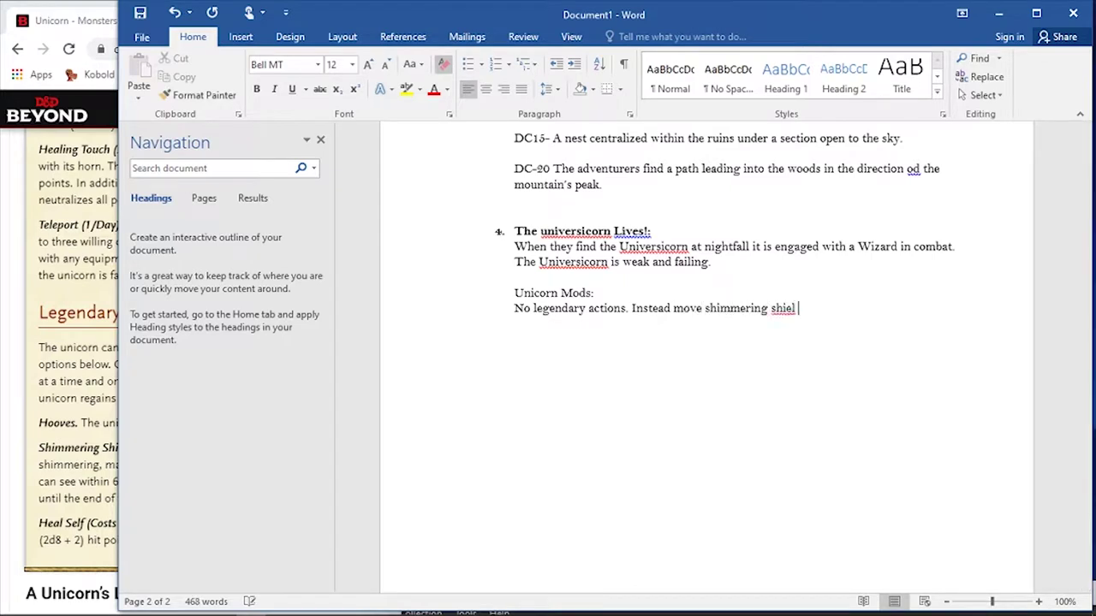
text(d to actions)
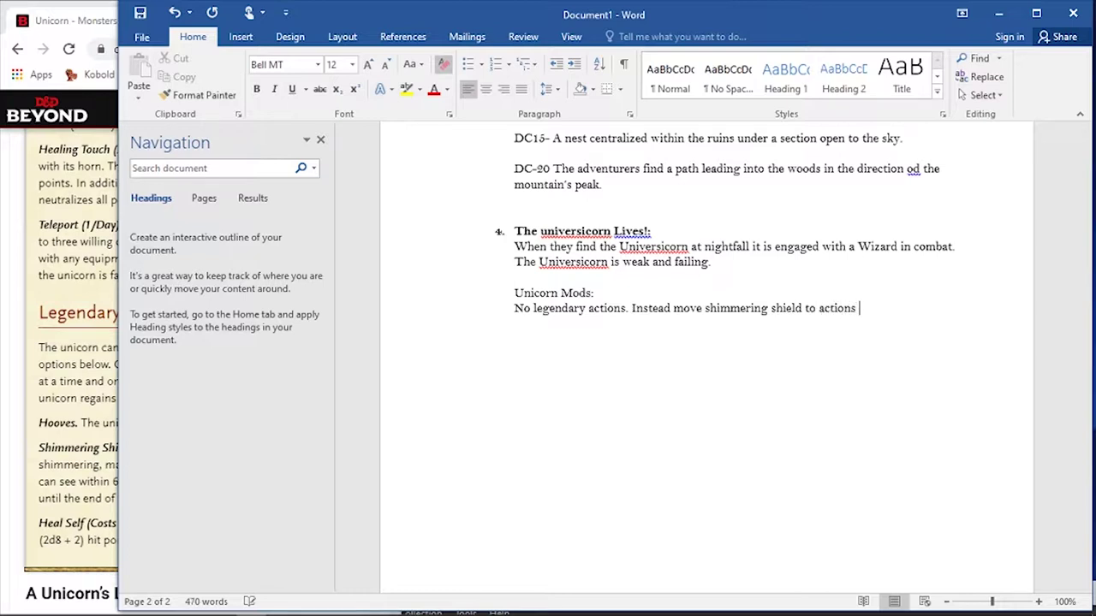
text(1x per day)
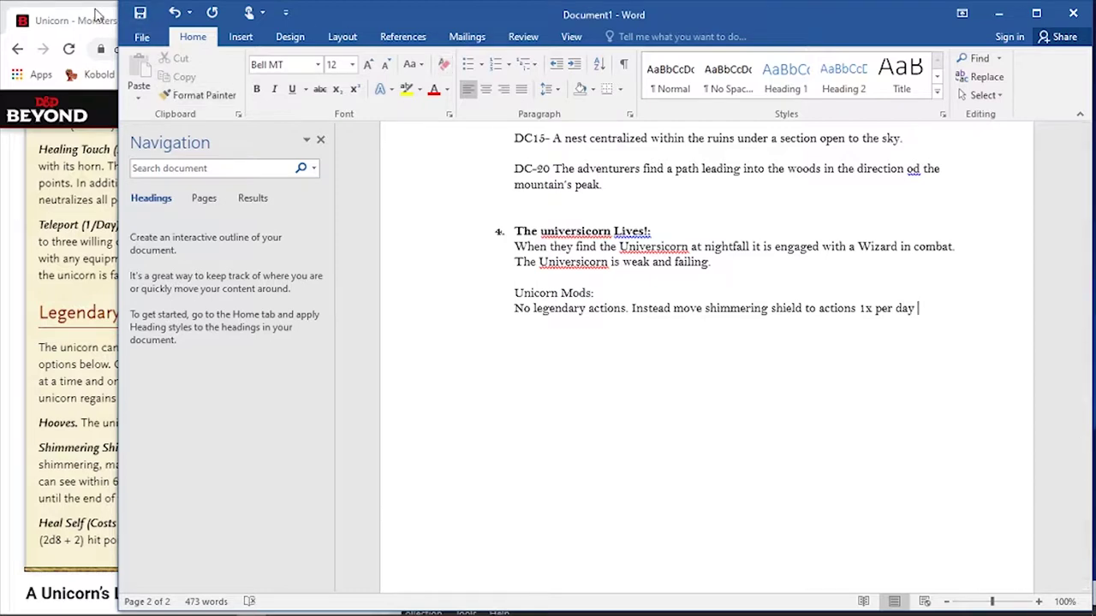
click(97, 16)
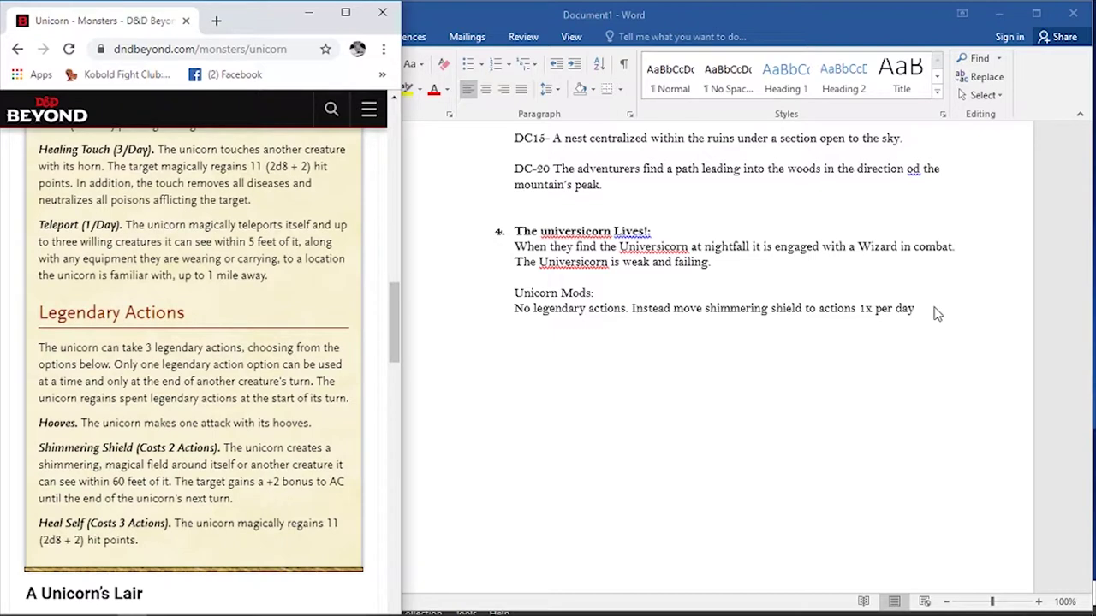
click(908, 317)
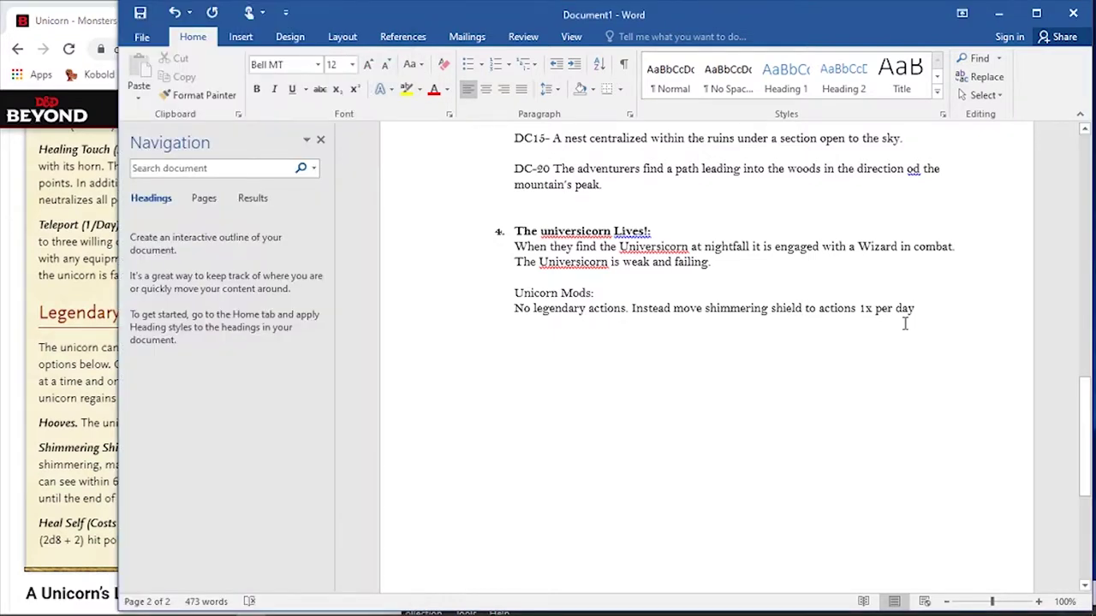
text(and heal se)
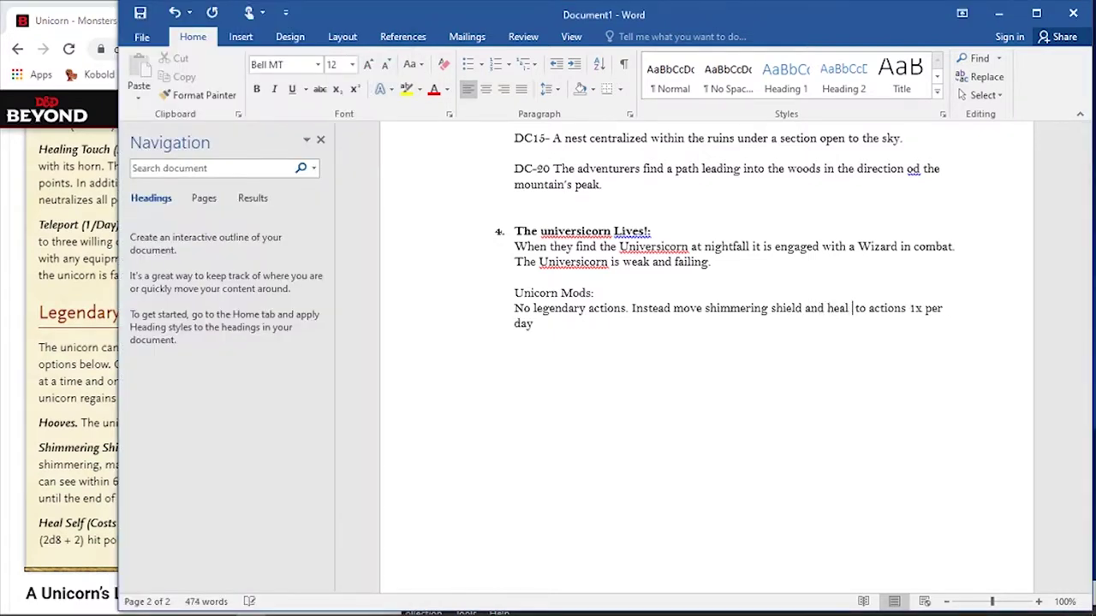
text(lf)
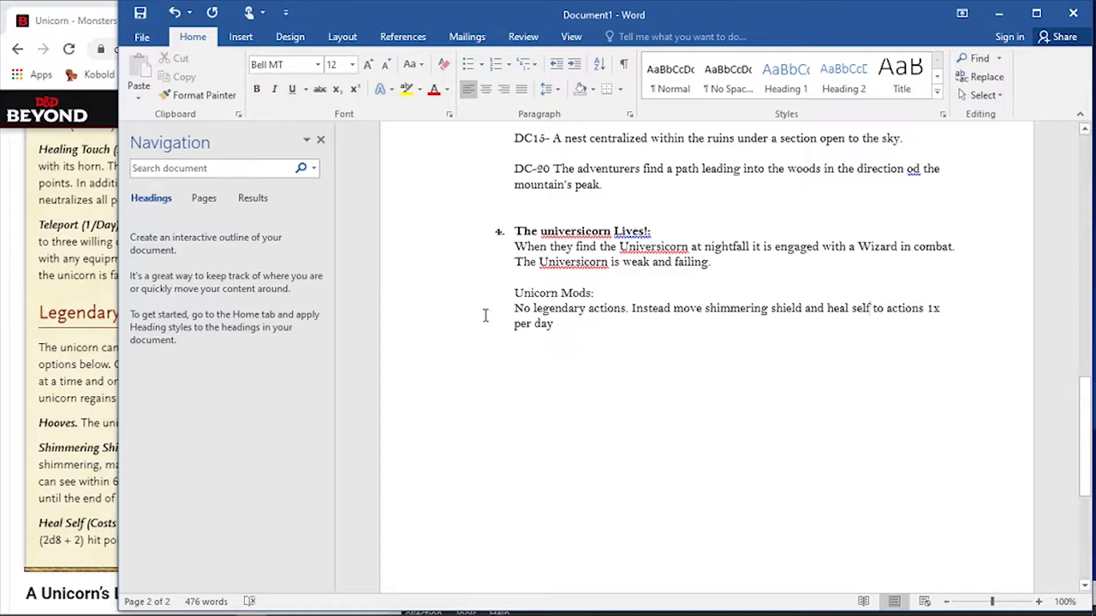
click(566, 324)
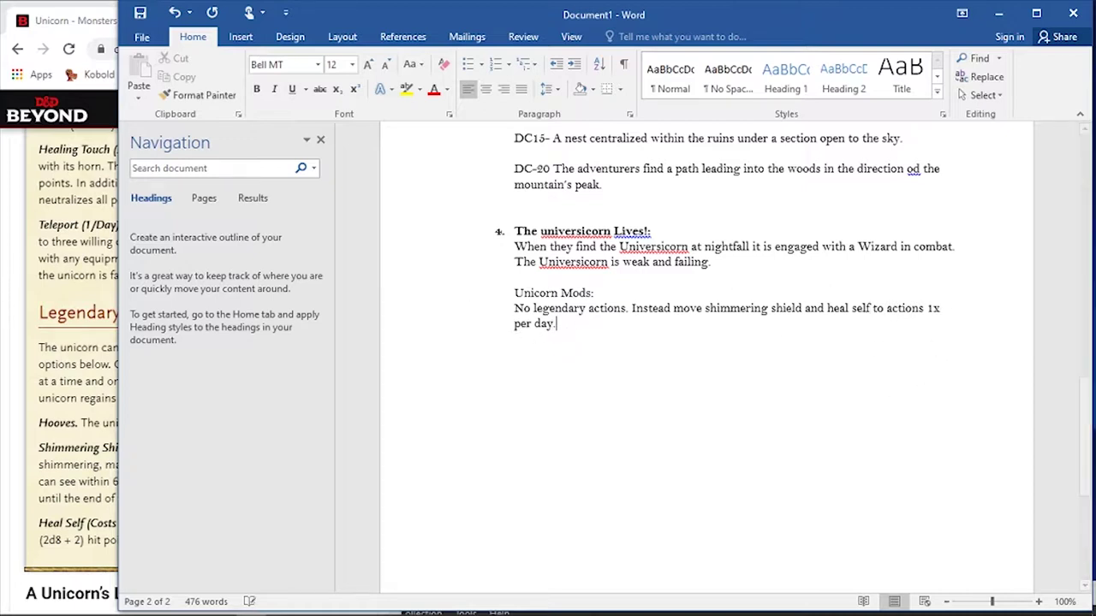
text(.)
- Put a dash before the no legendary actions line and start a second dash line beneath
key(Return)
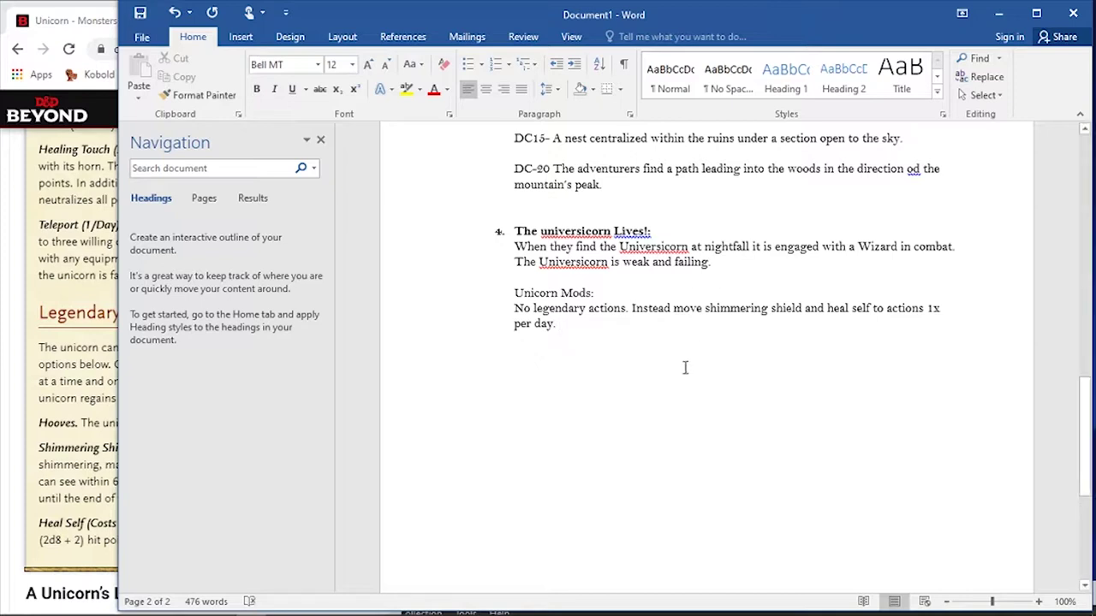
key(Up)
key(Up)
text(-)
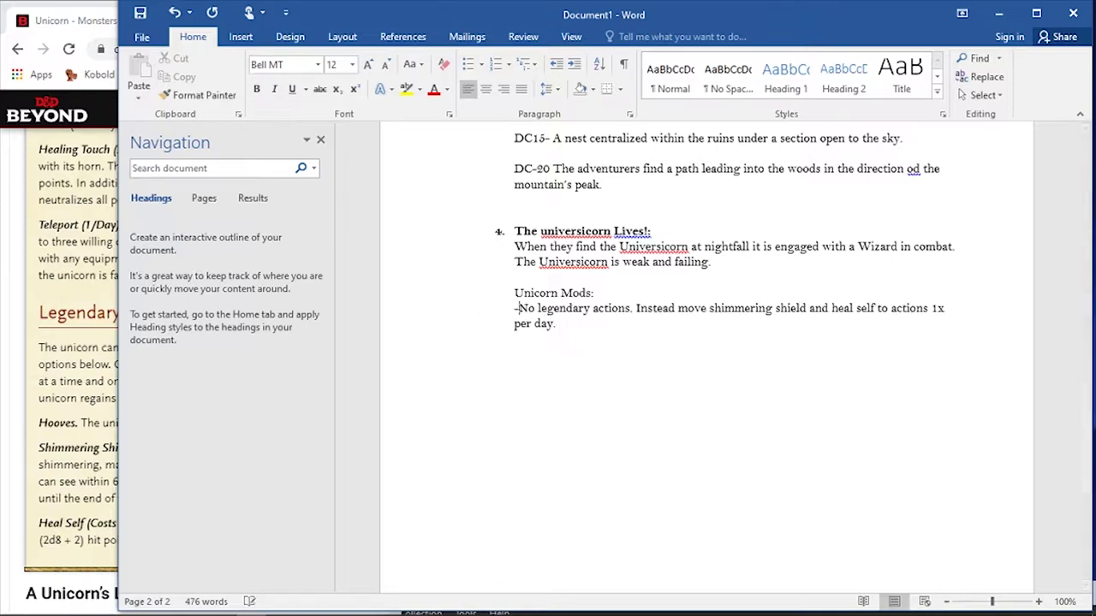
key(Down)
text(-)
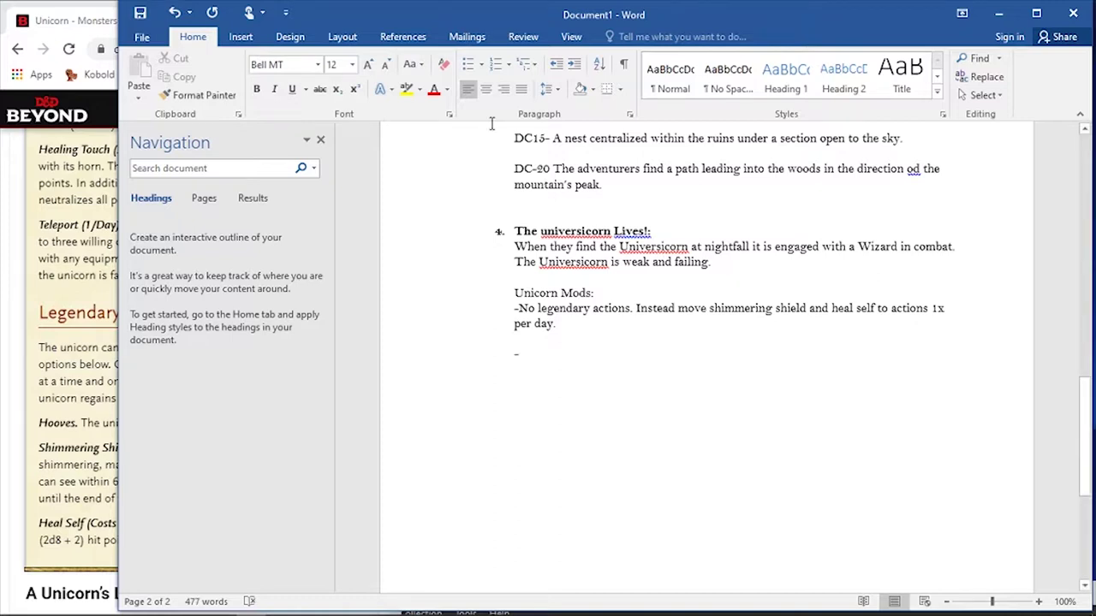
- Write the mod: below 10 HP she calls a 'Storm of Vengeance' centred on her, no concentration
click(111, 19)
click(534, 359)
text(If the Universicorn is lowered to 0 she can effect a)
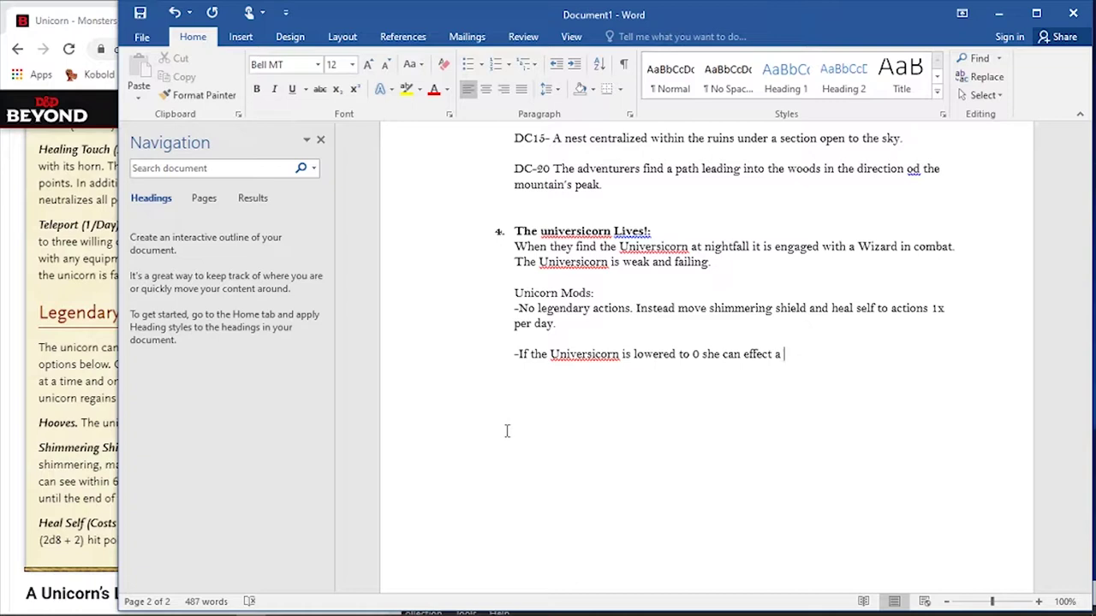
text(s)
key(ctrl+BackSpace)
key(ctrl+BackSpace)
key(ctrl+BackSpace)
key(ctrl+BackSpace)
key(ctrl+BackSpace)
key(ctrl+BackSpace)
key(ctrl+BackSpace)
key(ctrl+BackSpace)
key(ctrl+BackSpace)
text(falls )
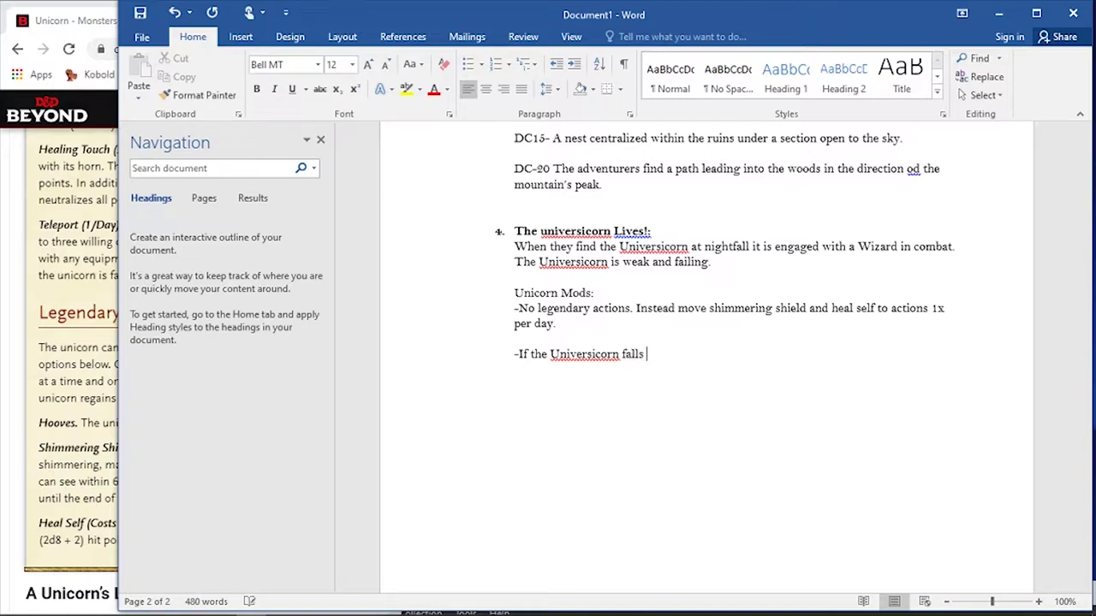
text(below 10 HP she )
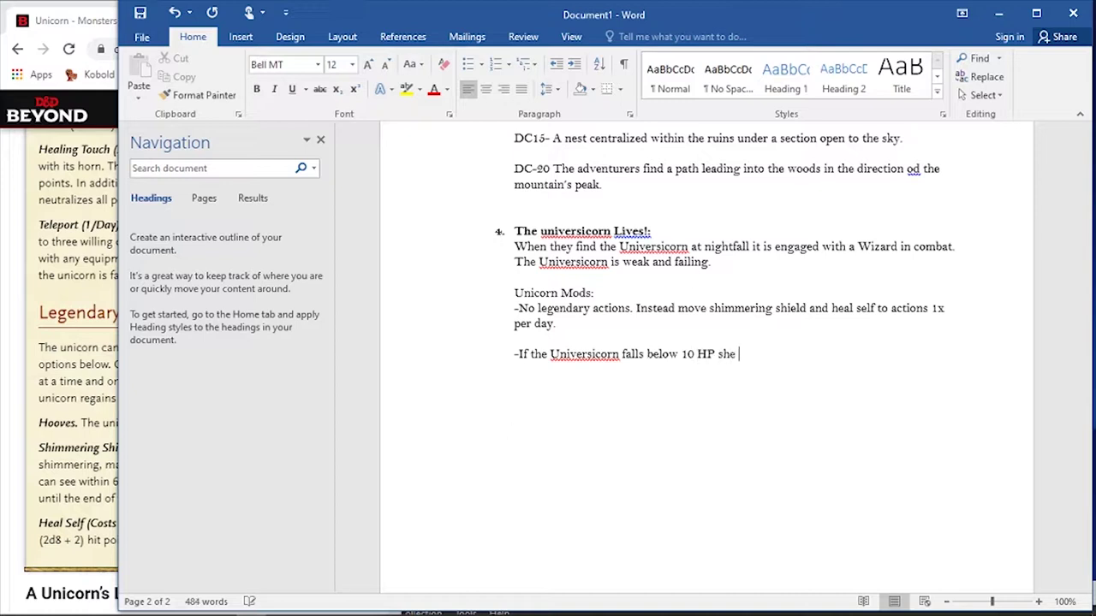
text(can call forth a s)
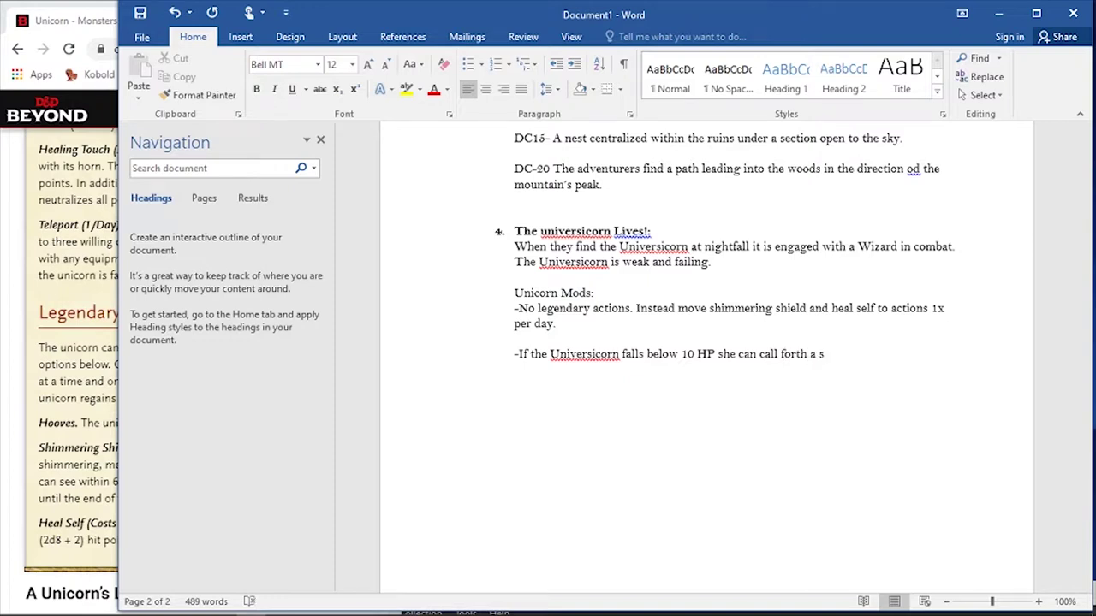
key(BackSpace)
text("Storm of Vent)
key(BackSpace)
text(ge)
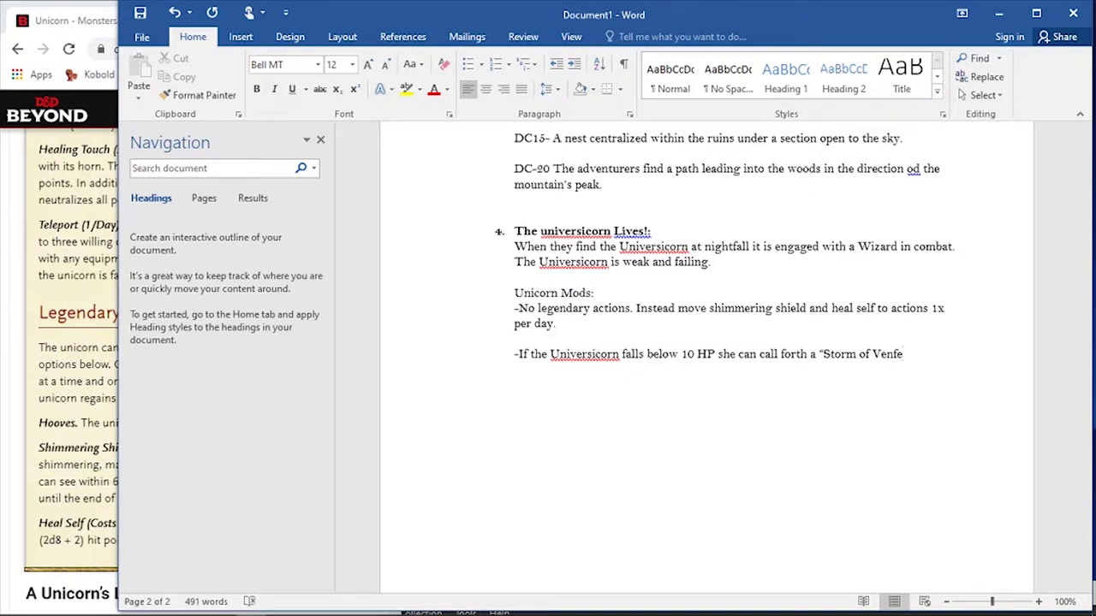
text(ance" centered on her current location that lasts for the duration no concentration required)
text(.)
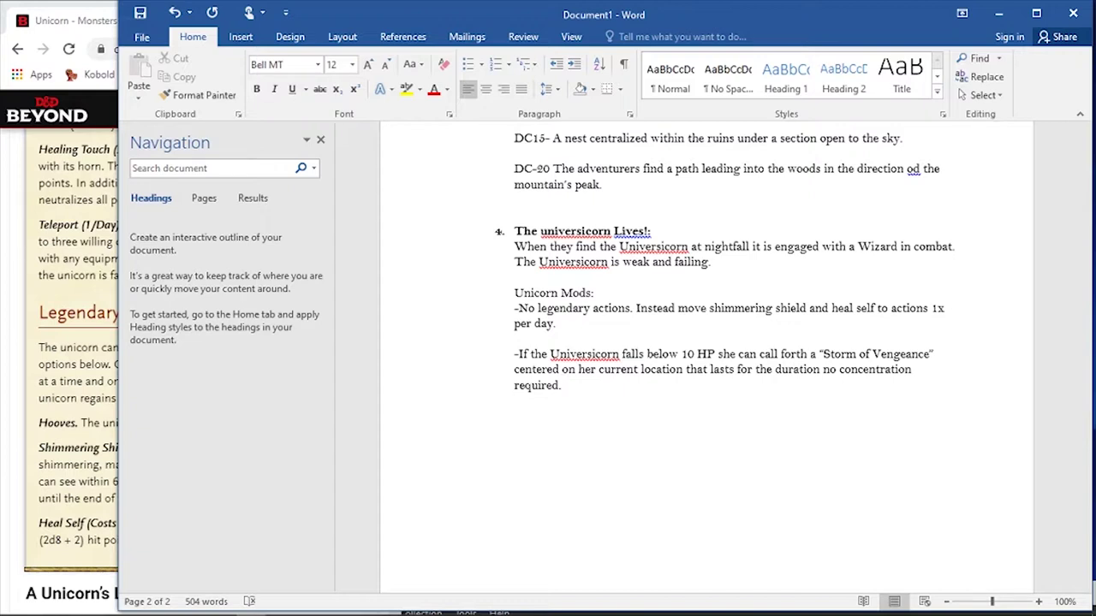
key(Return)
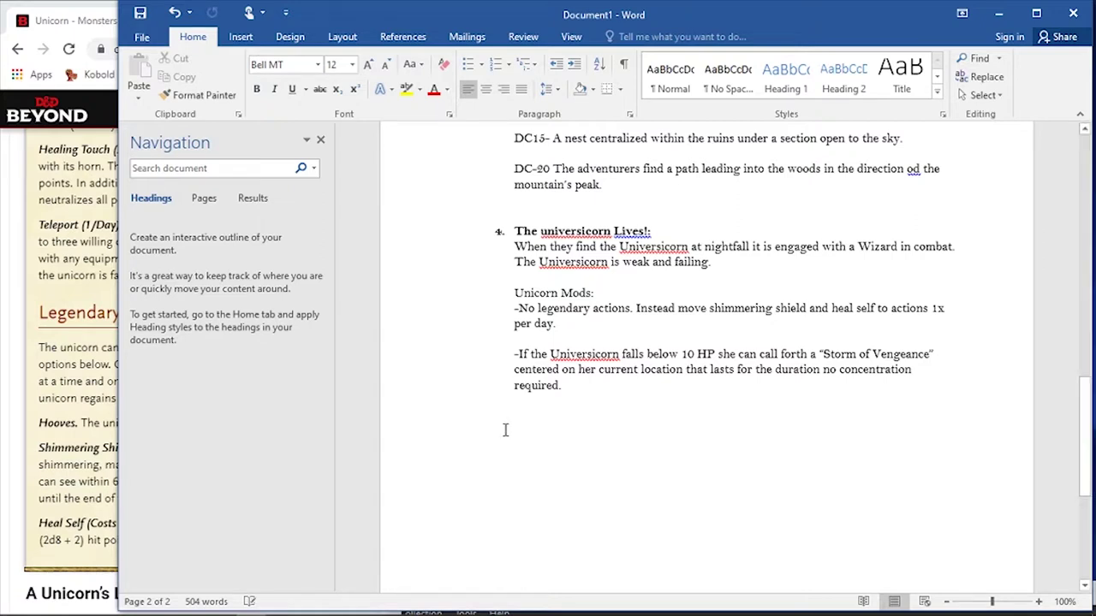
click(564, 407)
- Append ' (Level 3)' so the title reads 'Quest For The Universicorn! (Level 3)'
click(890, 160)
scroll(755, 308, up, 5)
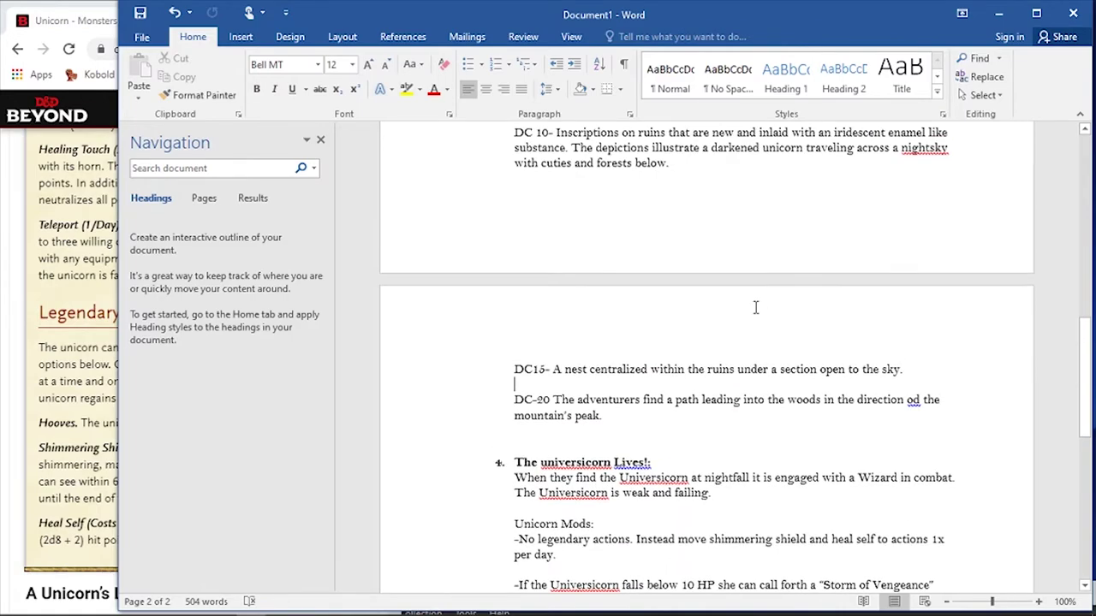
scroll(766, 289, up, 1)
scroll(756, 292, down, 4)
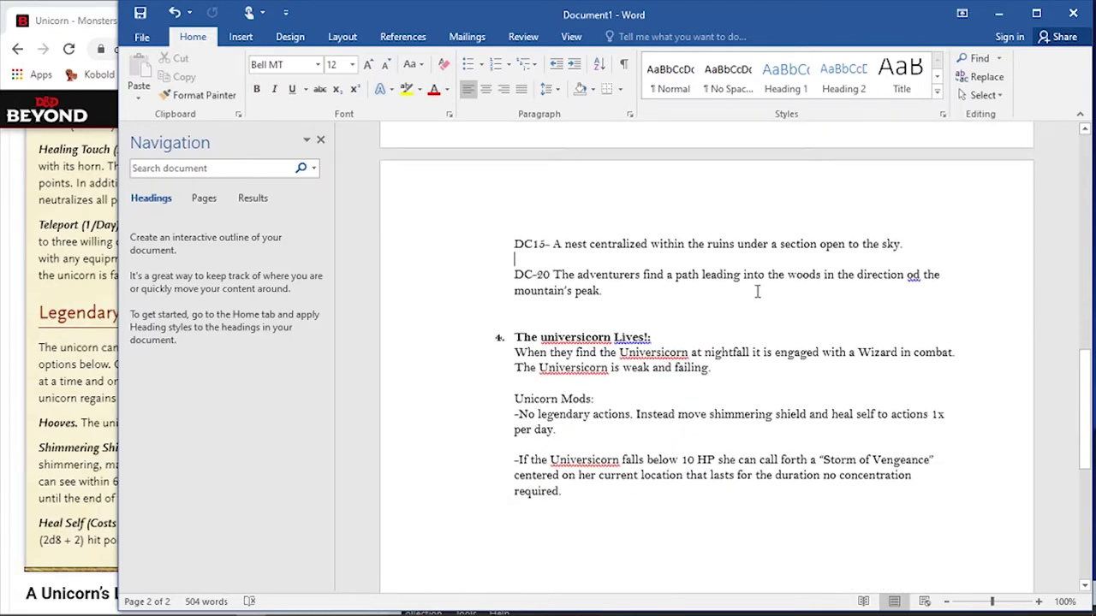
scroll(757, 292, up, 15)
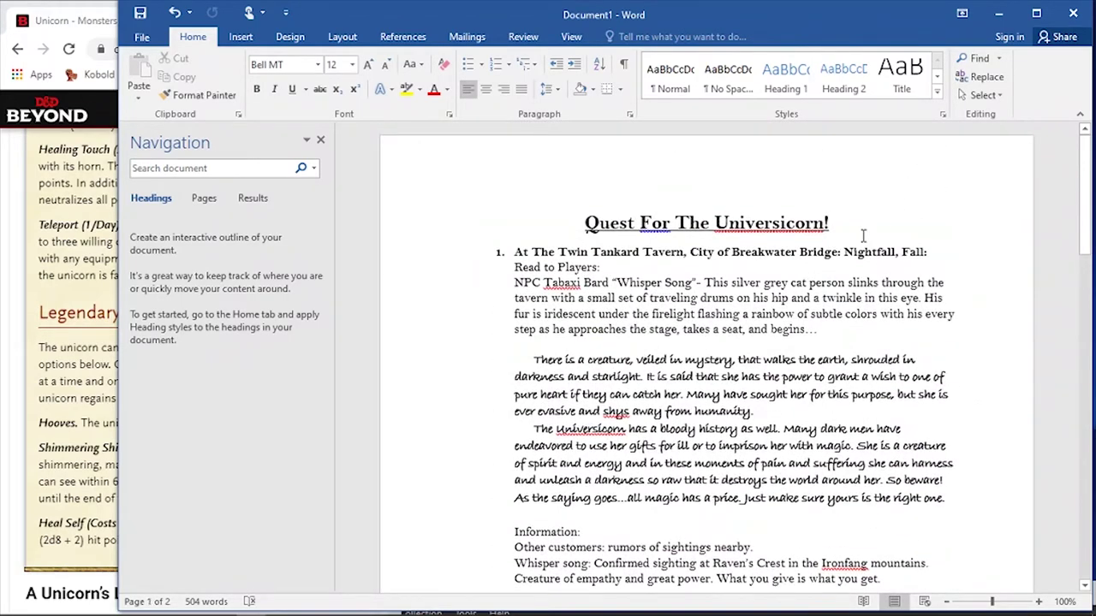
click(863, 234)
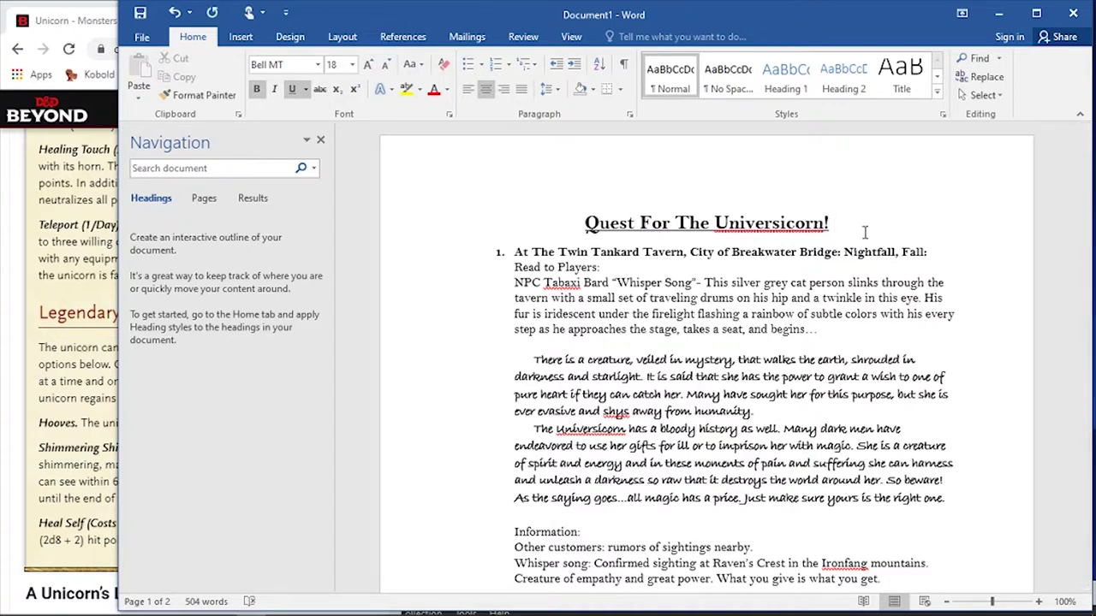
text((Lev)
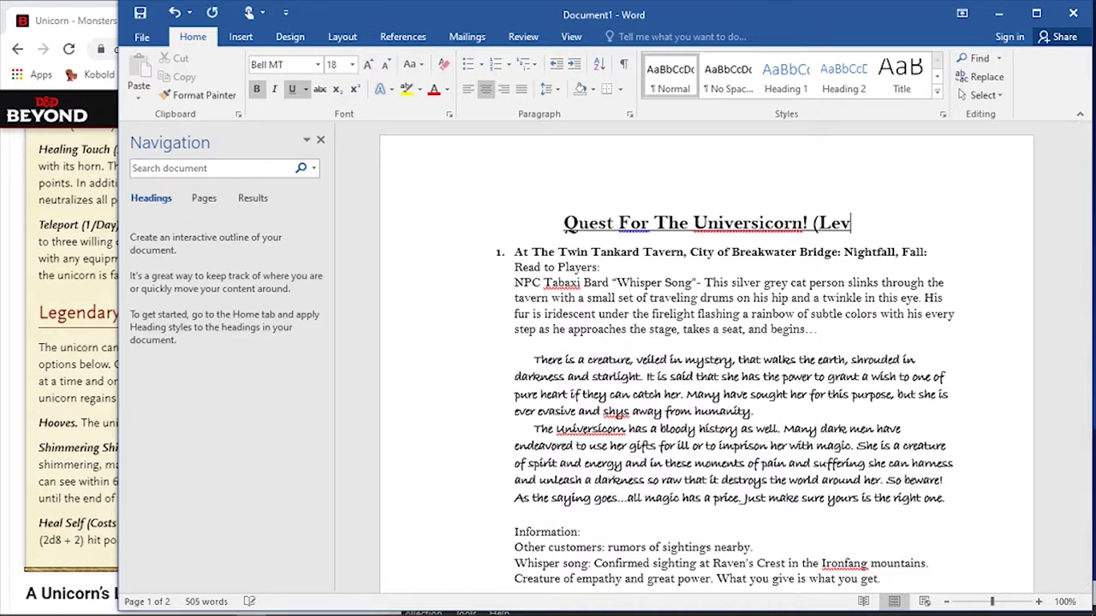
text(el 3))
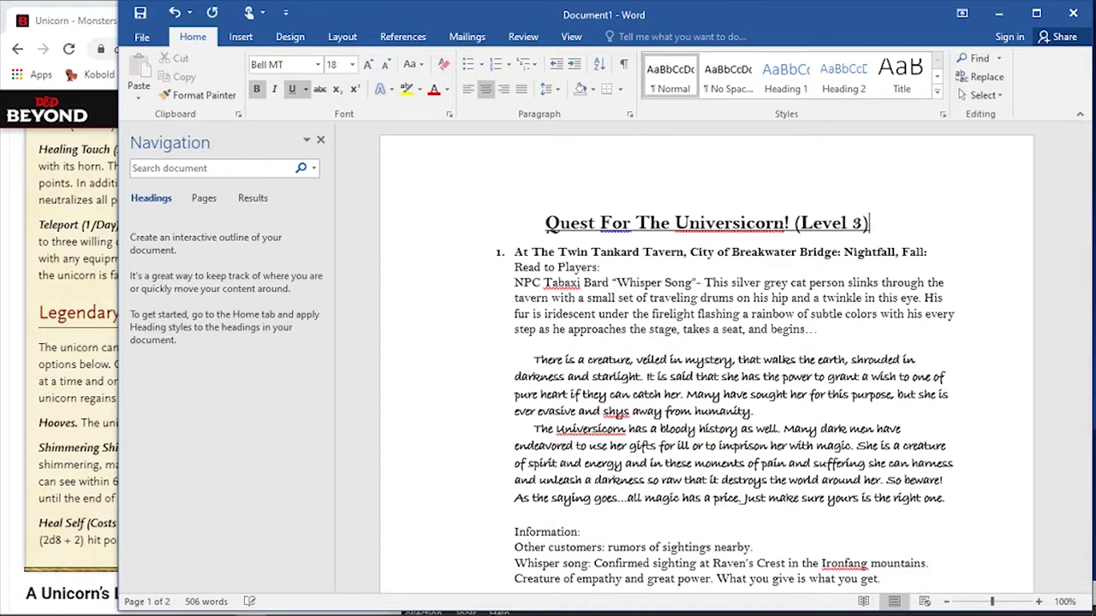
click(955, 257)
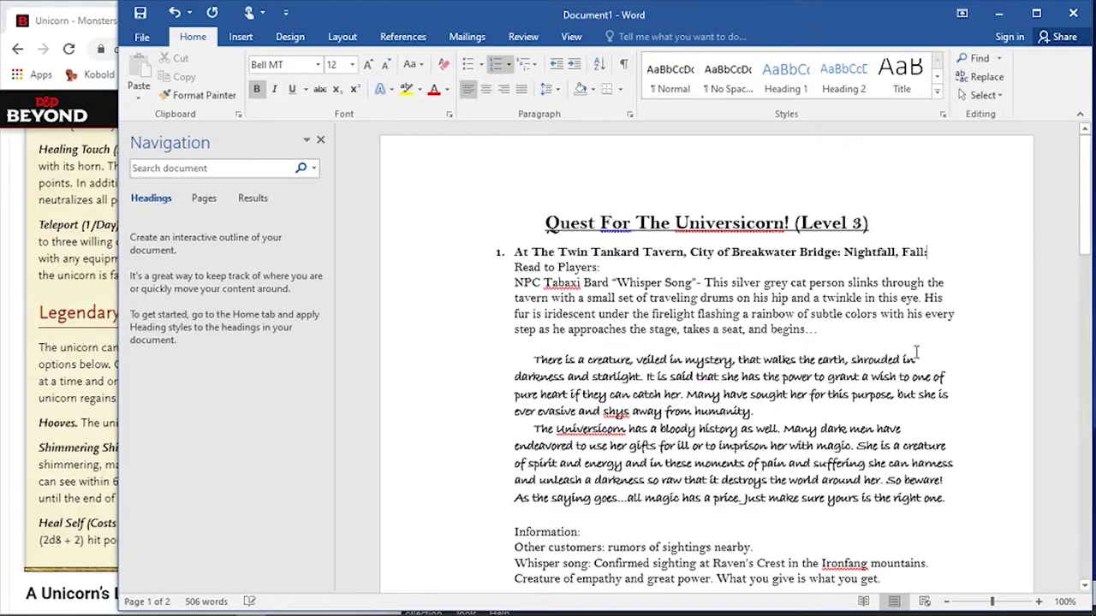
scroll(907, 346, down, 20)
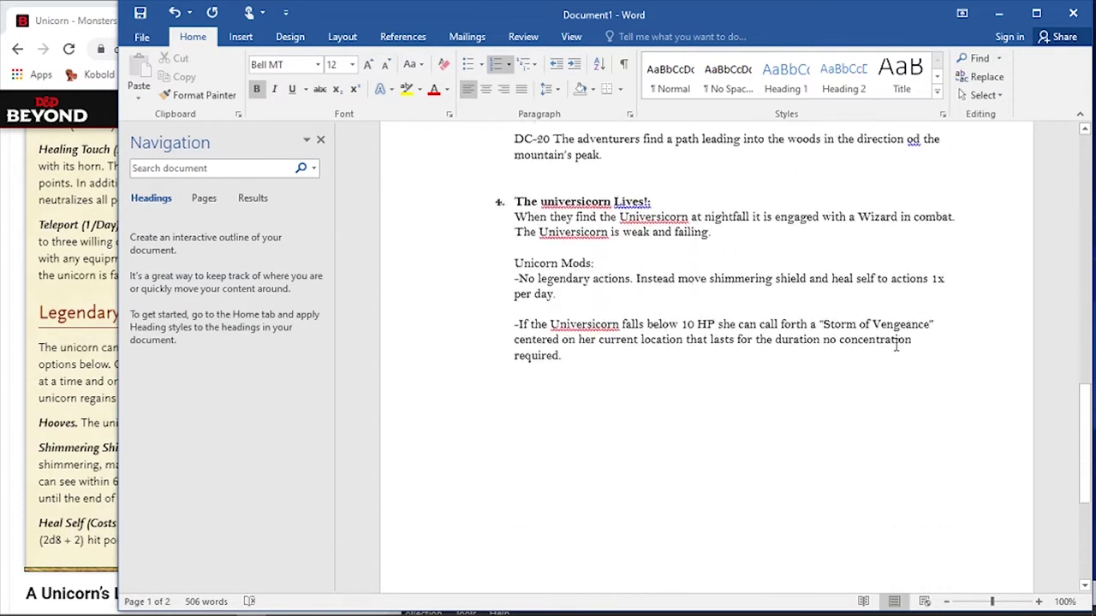
scroll(896, 342, up, 2)
click(566, 439)
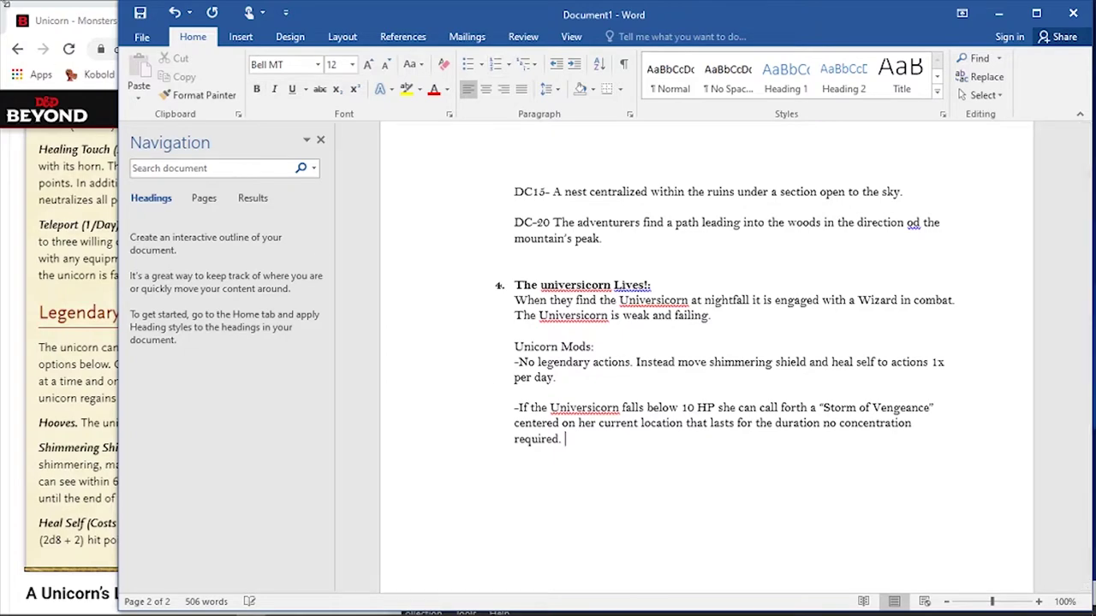
click(43, 46)
scroll(243, 382, up, 10)
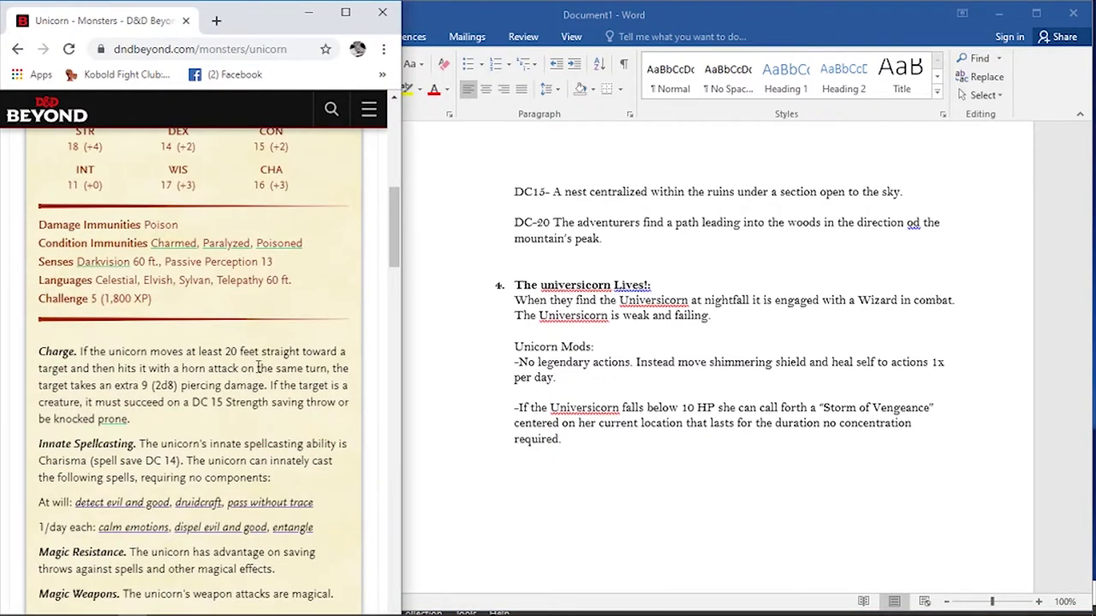
scroll(257, 364, down, 5)
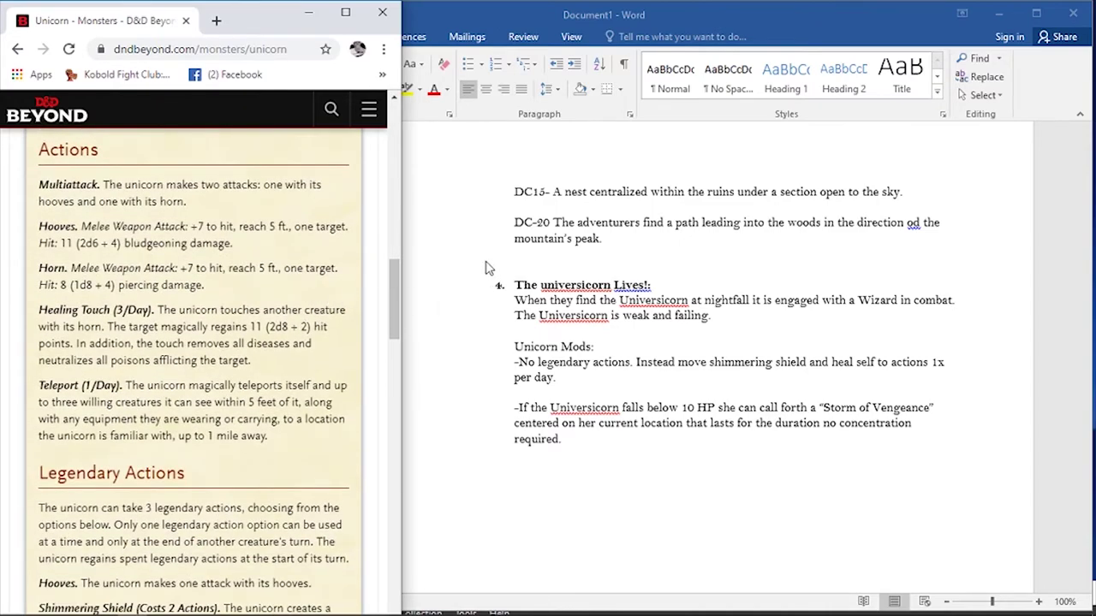
scroll(330, 256, up, 5)
scroll(334, 234, up, 5)
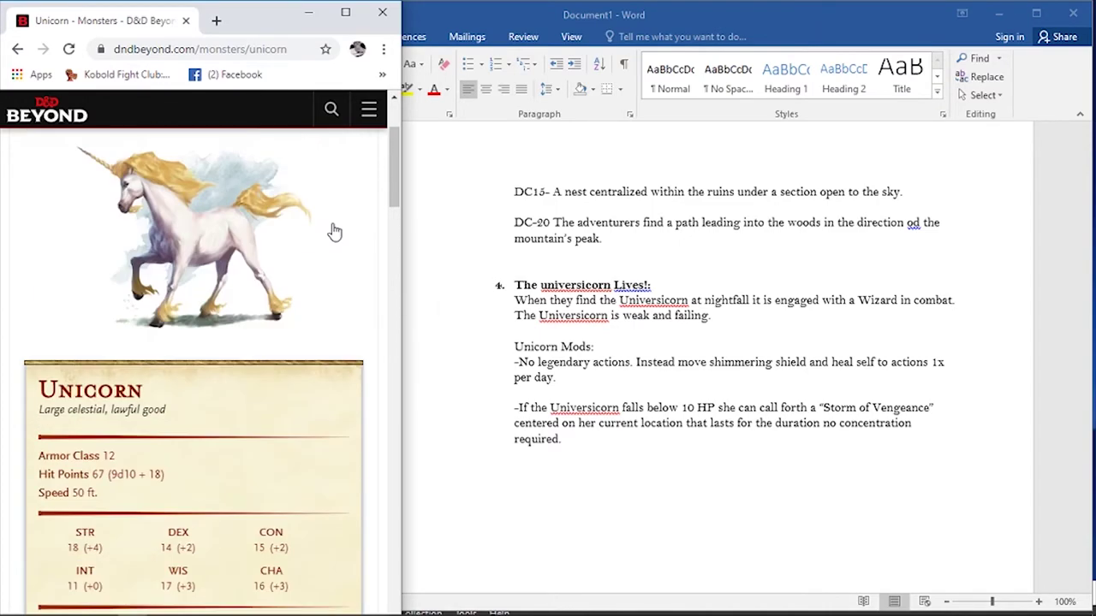
scroll(333, 231, down, 3)
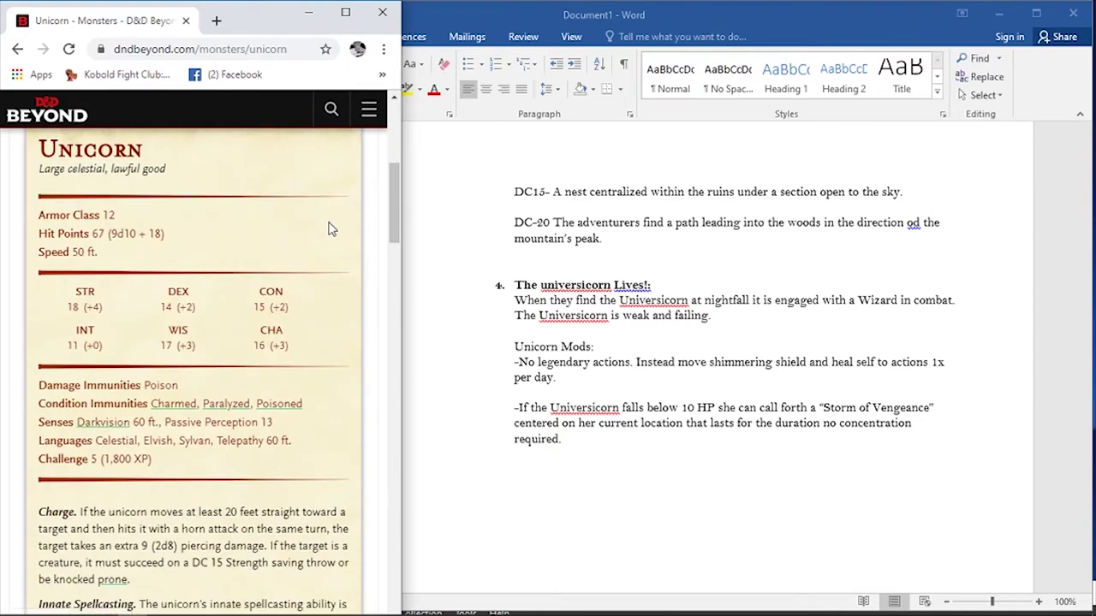
scroll(102, 463, up, 3)
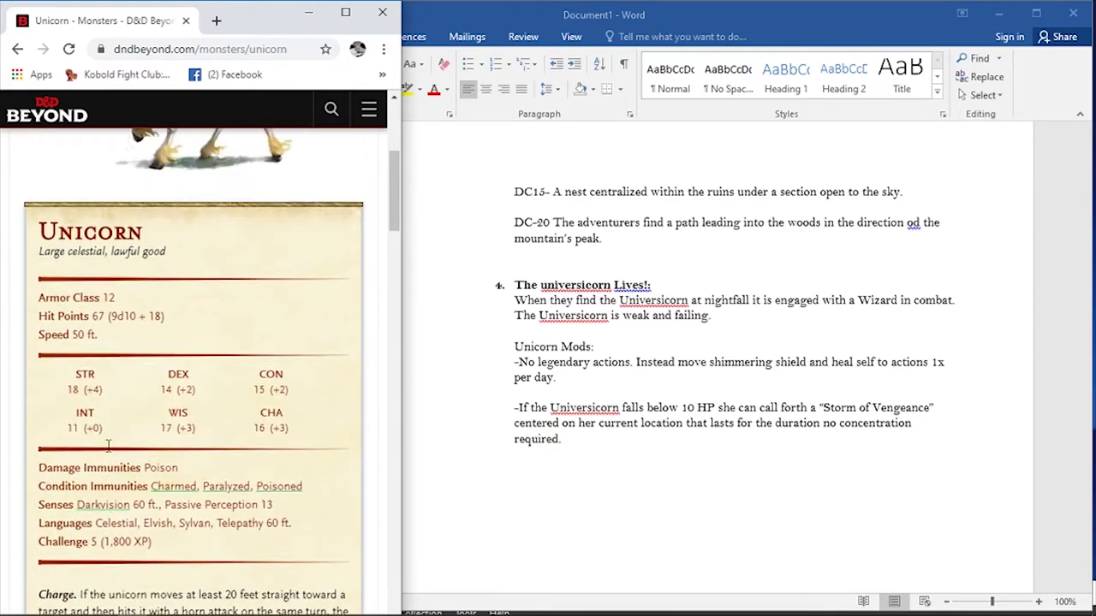
scroll(115, 425, down, 4)
scroll(115, 425, up, 2)
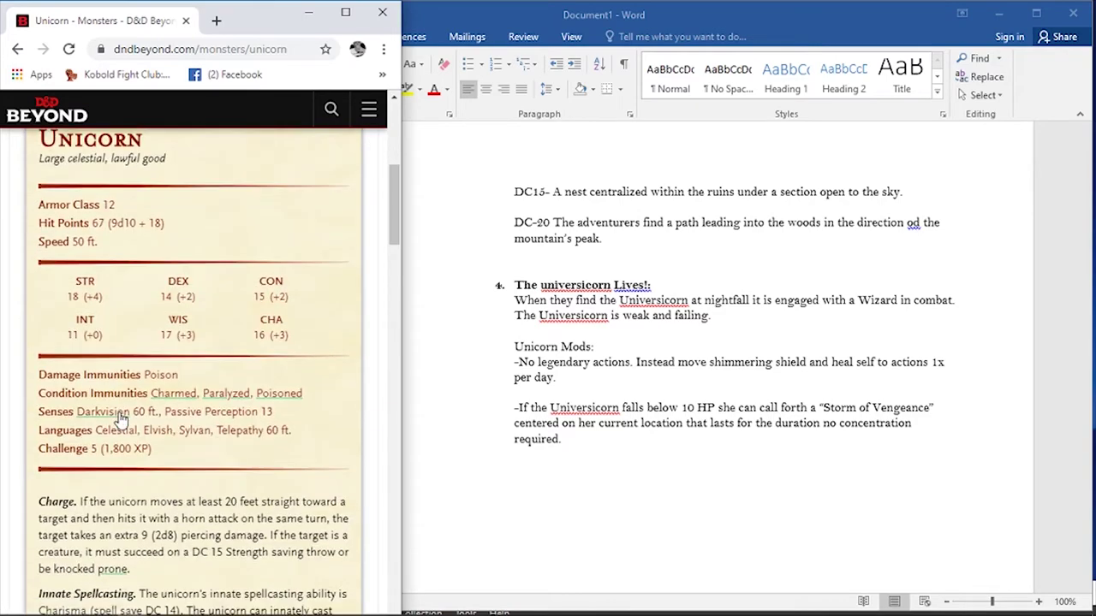
scroll(115, 415, down, 8)
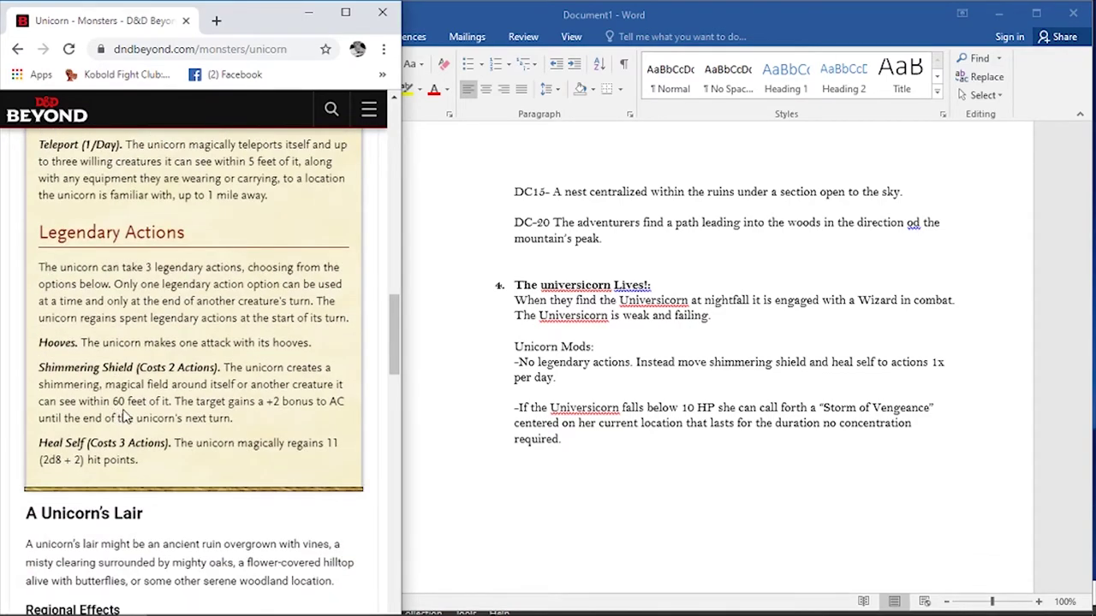
scroll(129, 413, up, 1)
scroll(134, 417, down, 2)
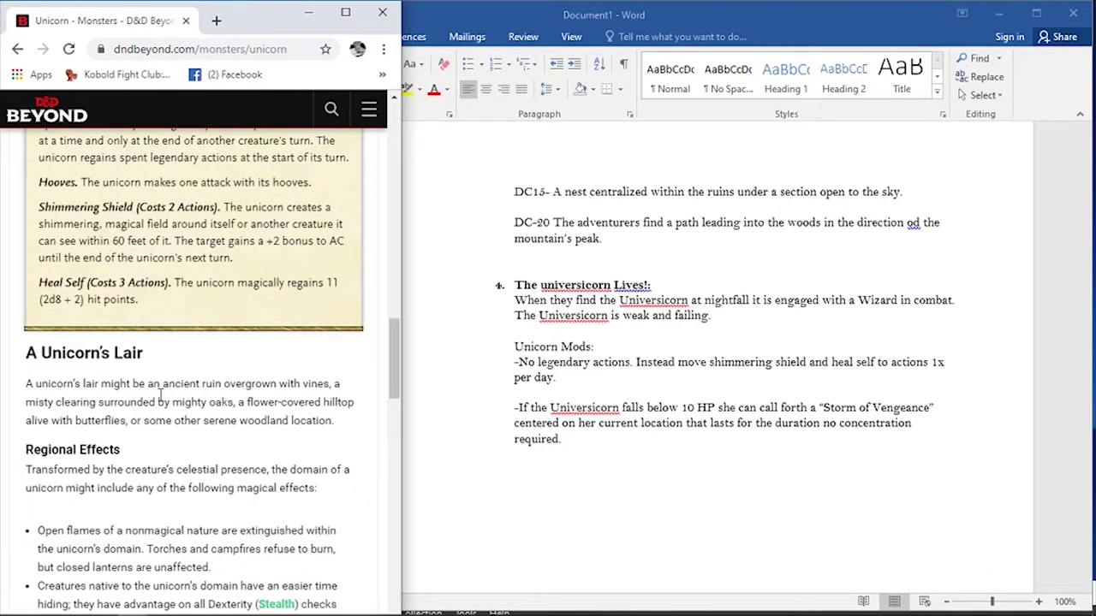
scroll(270, 388, down, 2)
scroll(271, 388, up, 10)
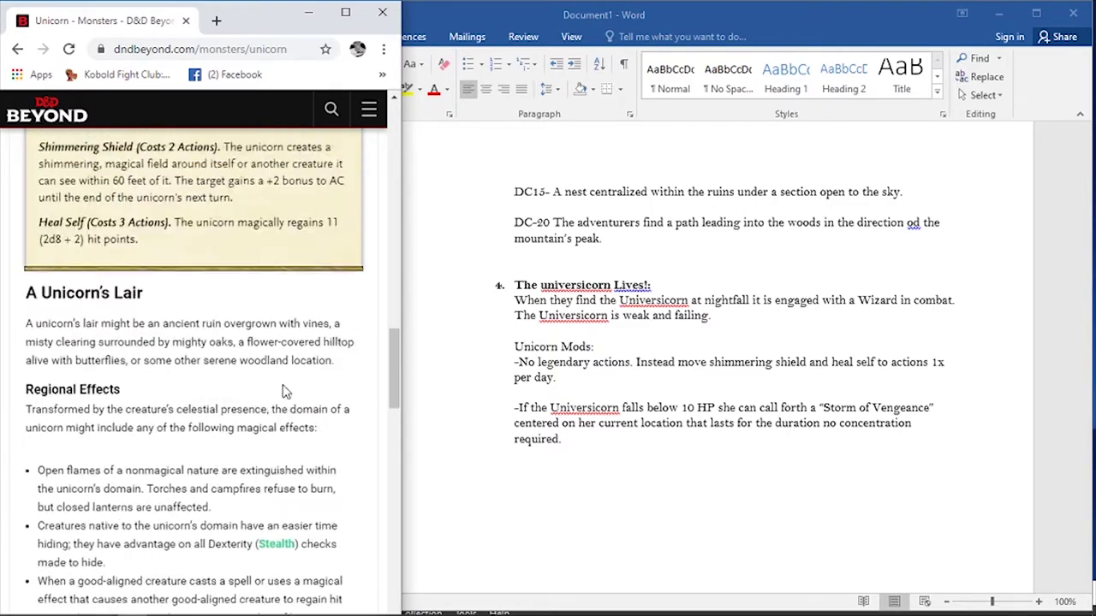
scroll(282, 385, down, 4)
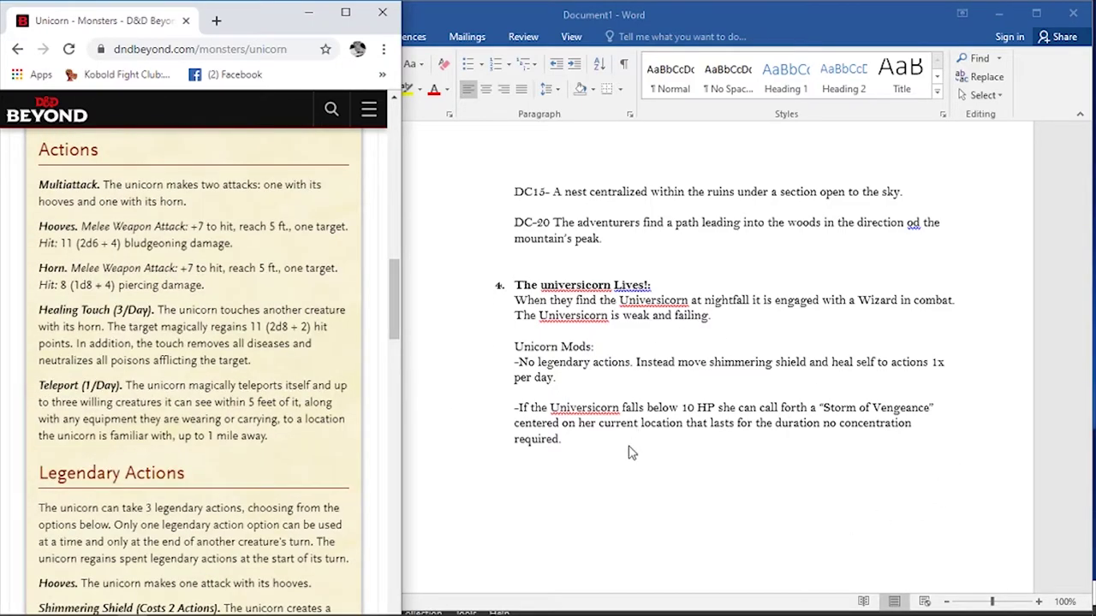
click(580, 437)
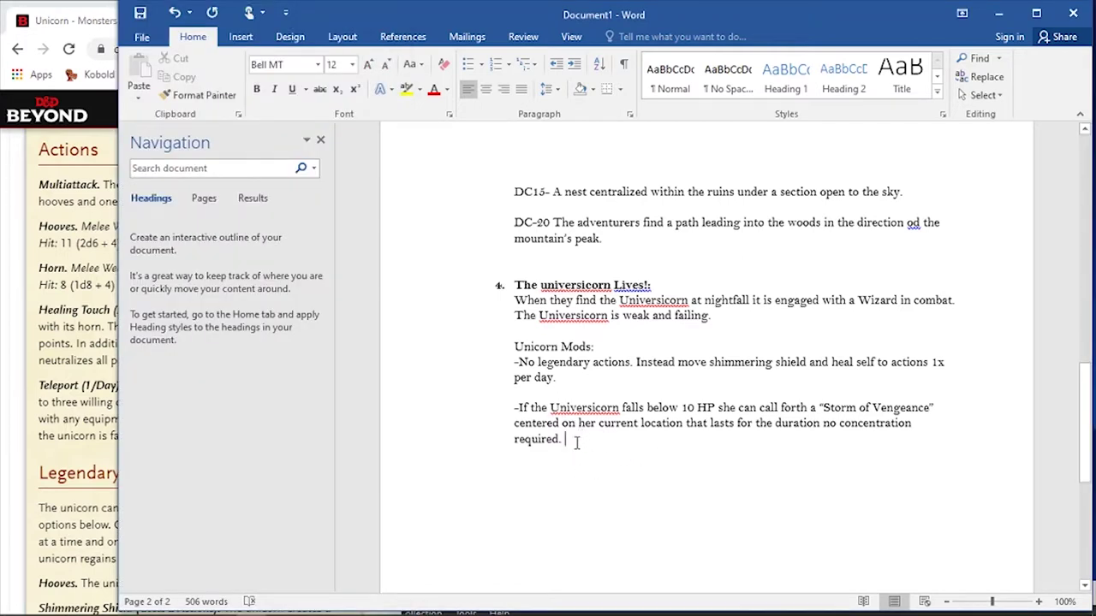
- Add a mod letting a creature who saves or reaches her ask a boon and receive a wish spell
key(Return)
key(Return)
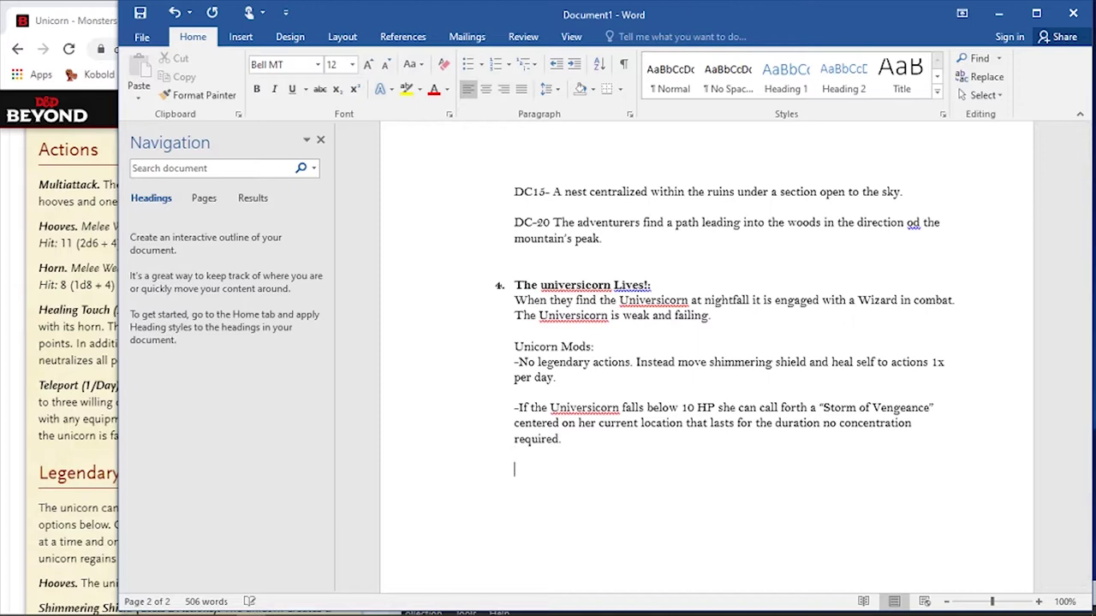
text(-If a creature saves the unicorn or can reach her to talk to her, ask for boon, has pure )
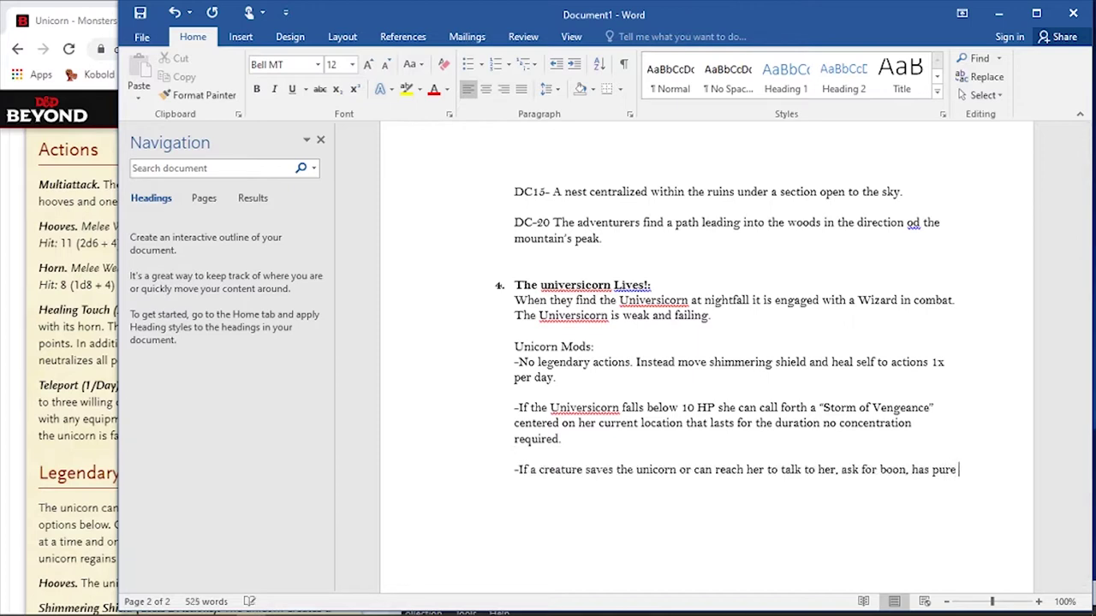
text(heart. Receive wish spell.)
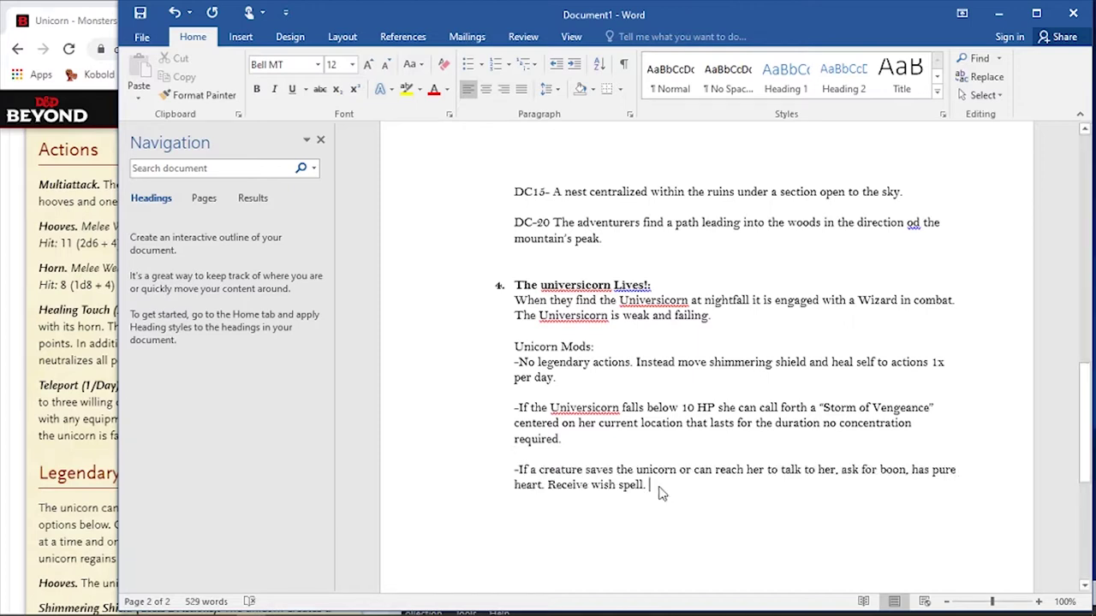
drag(665, 488, 552, 486)
click(684, 494)
- Add an 'About the Universicorn:' label with the backstory that a great sorcerer trapped her here
key(Return)
text(About the Universicorn:)
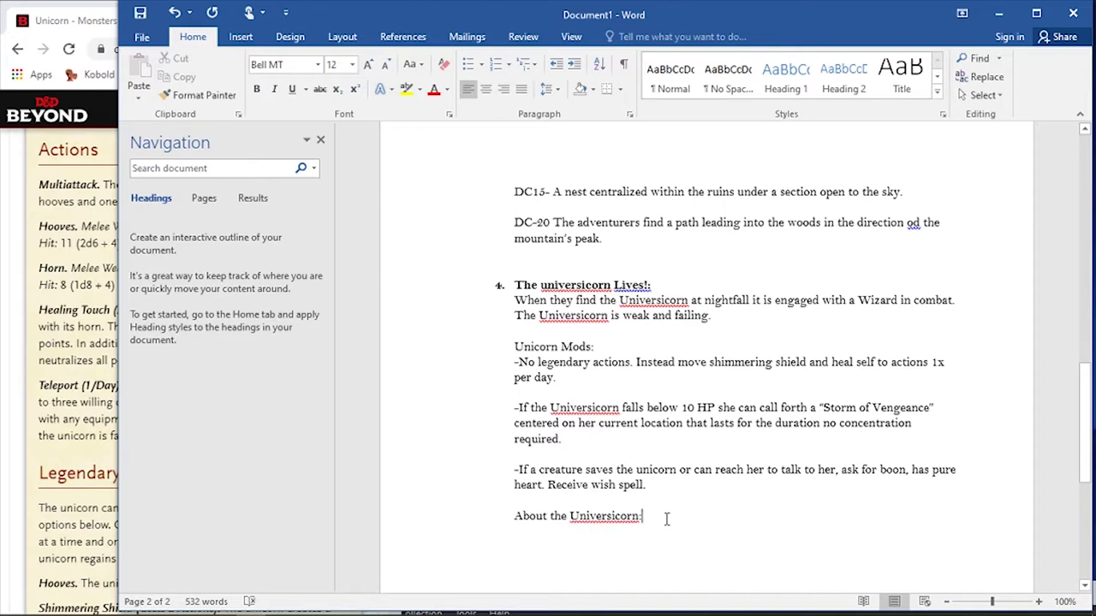
key(Return)
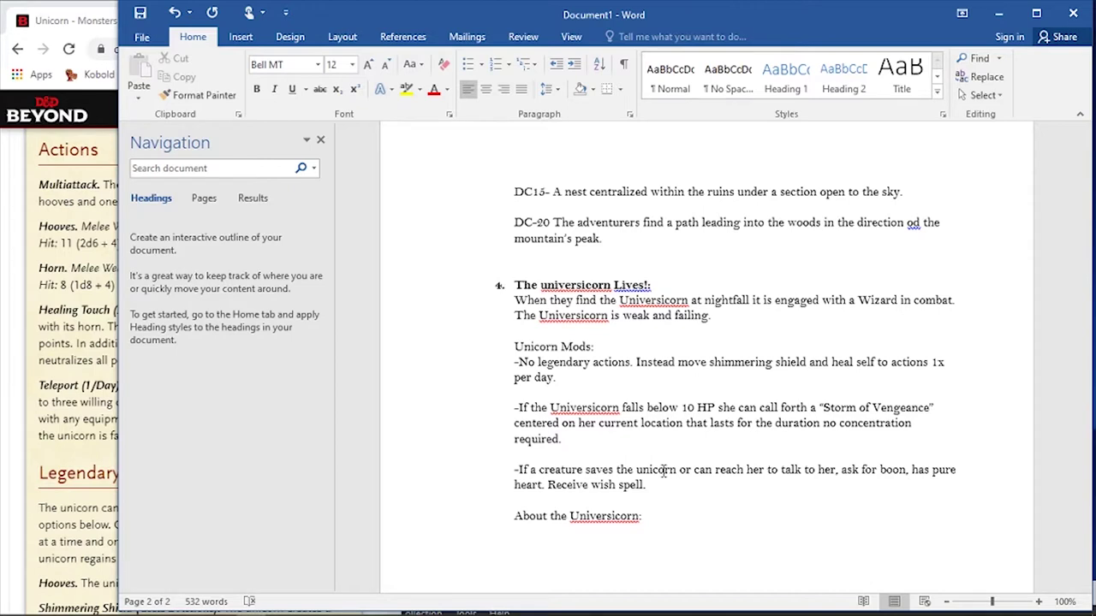
text(Universicorn was trapped here by a great sorcerer and cannot return to her plane.)
drag(514, 516, 959, 546)
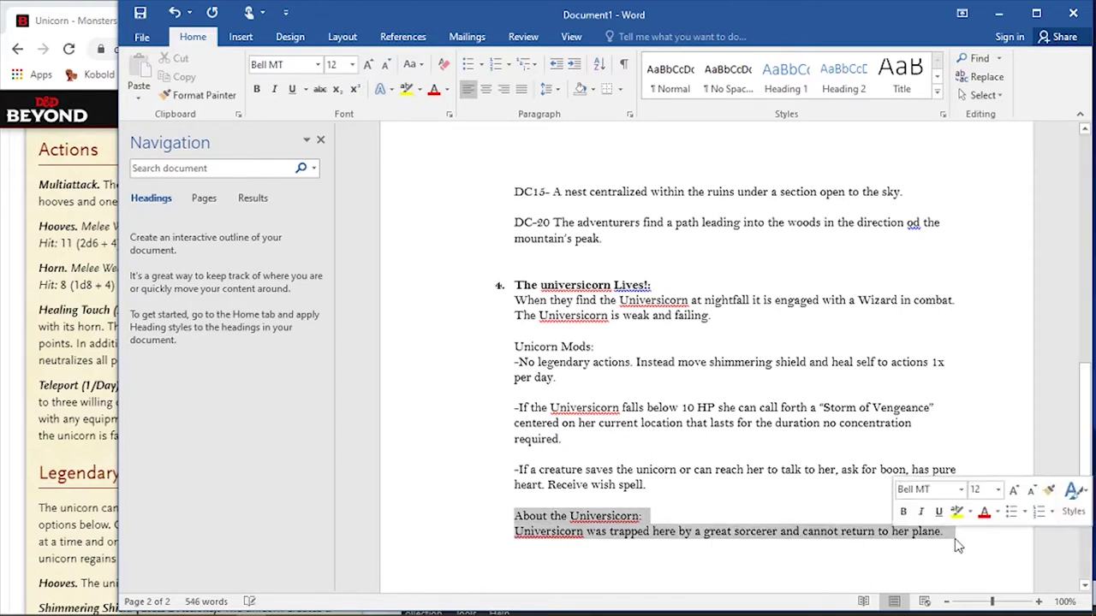
click(957, 534)
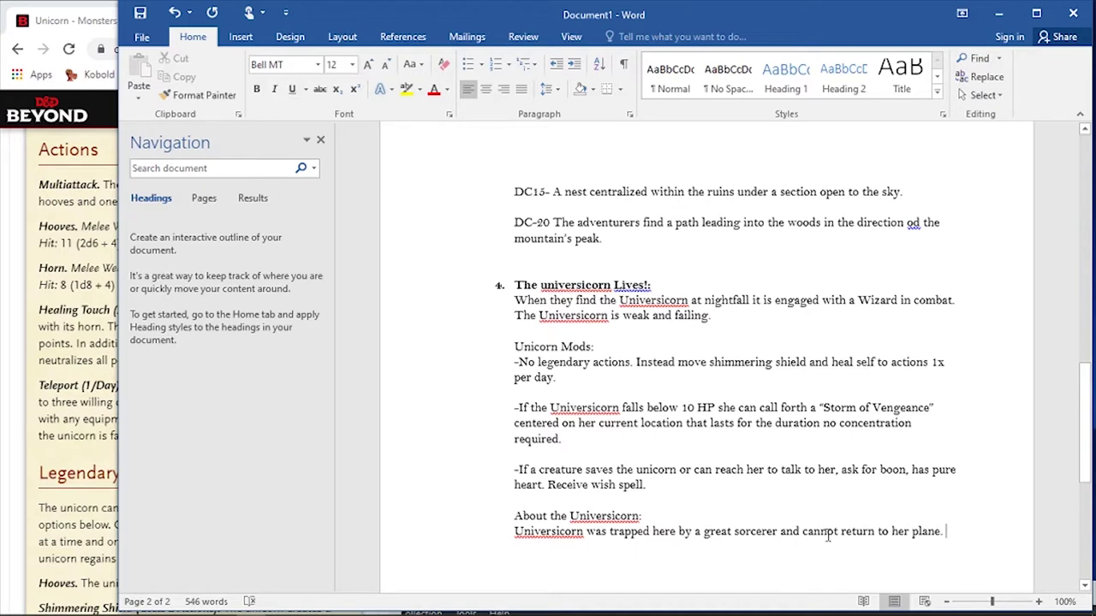
key(ctrl+shift+End)
drag(499, 532, 503, 525)
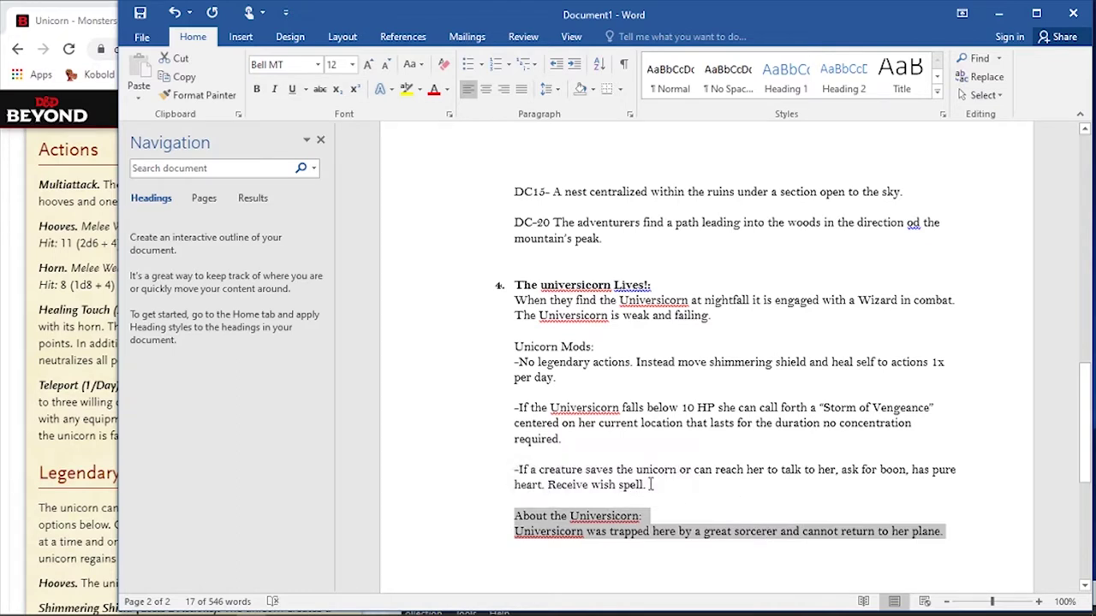
click(650, 484)
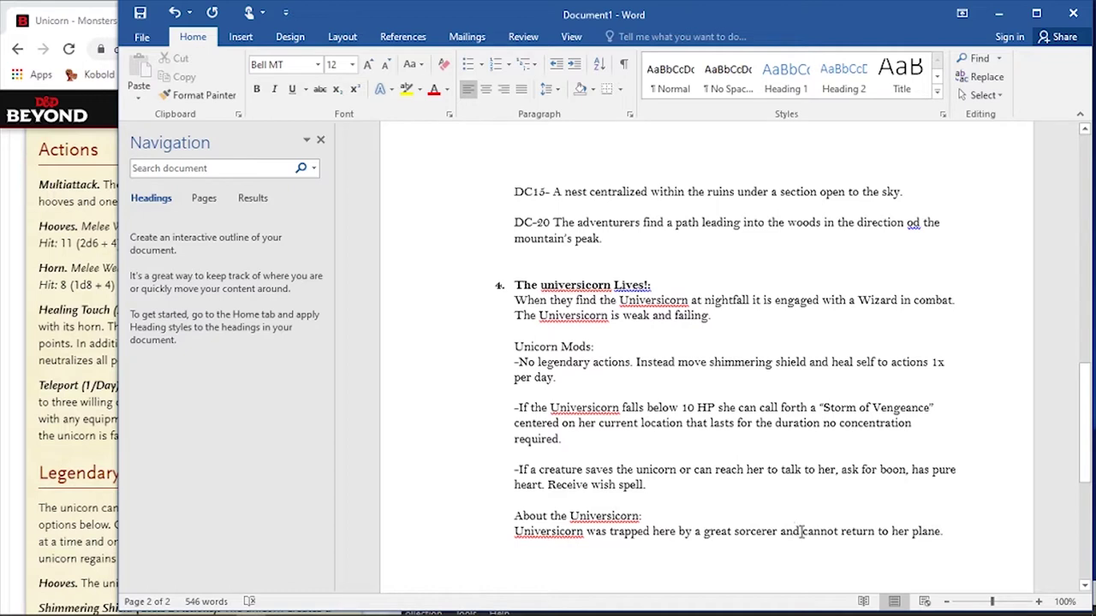
drag(945, 531, 518, 516)
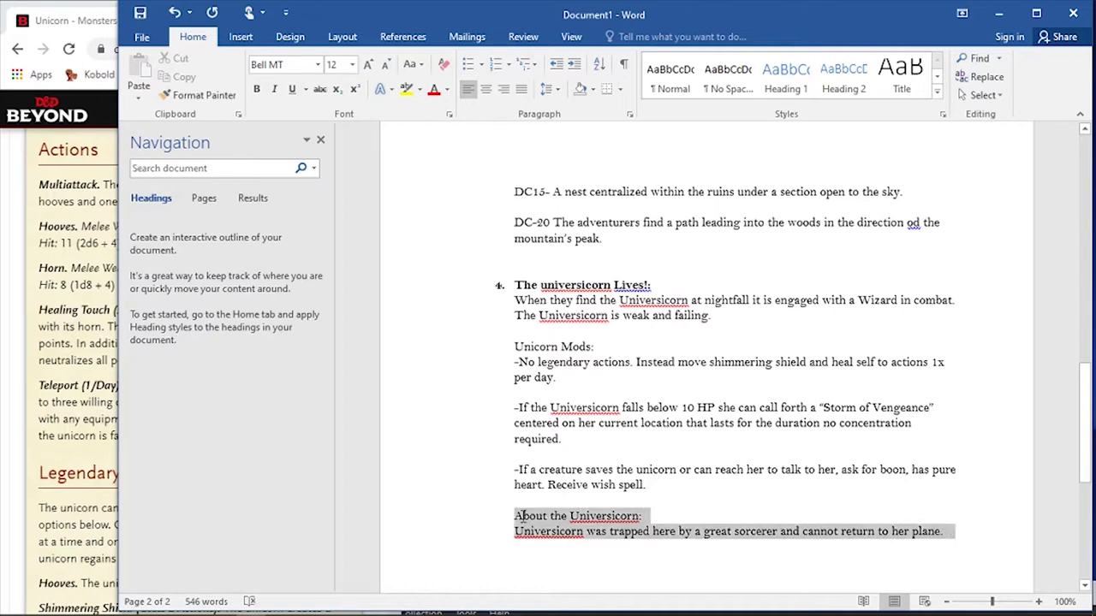
click(656, 519)
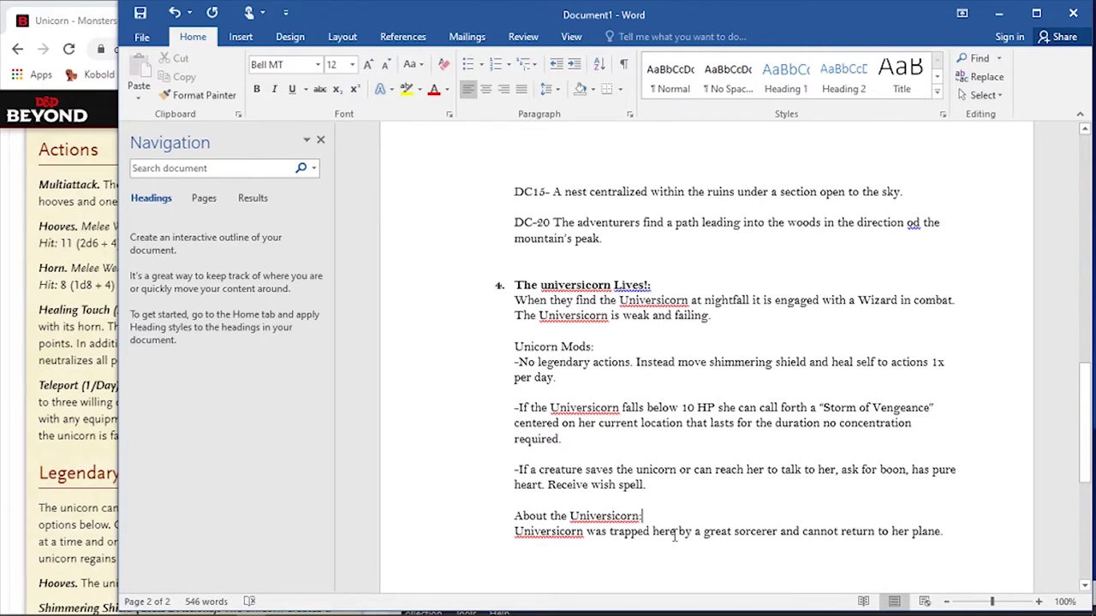
drag(949, 534, 504, 518)
click(513, 521)
click(514, 532)
drag(513, 532, 954, 540)
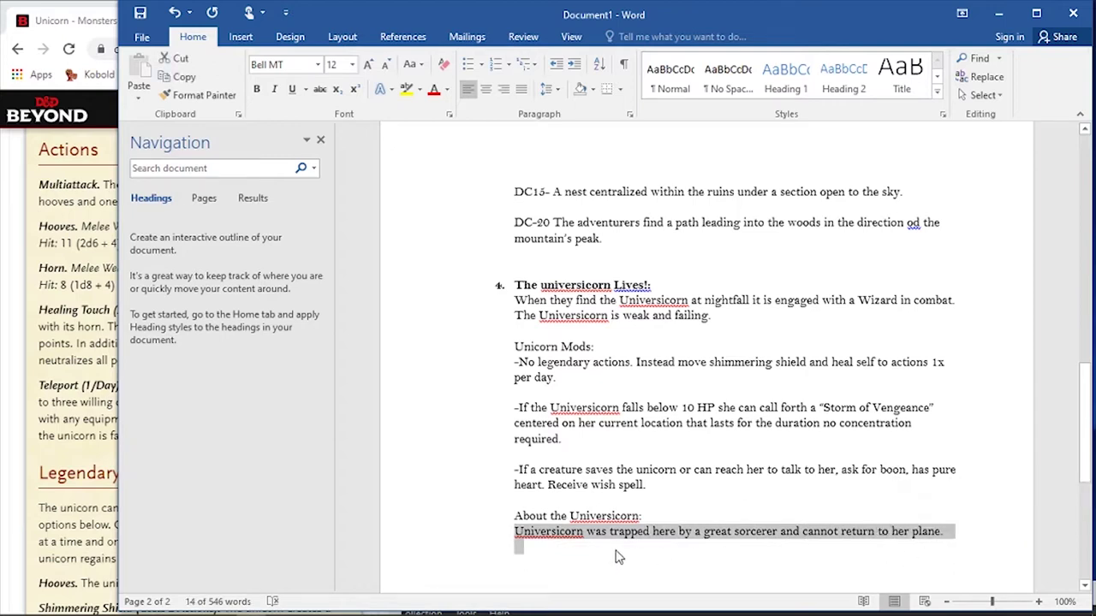
click(515, 544)
drag(512, 533, 963, 536)
click(946, 539)
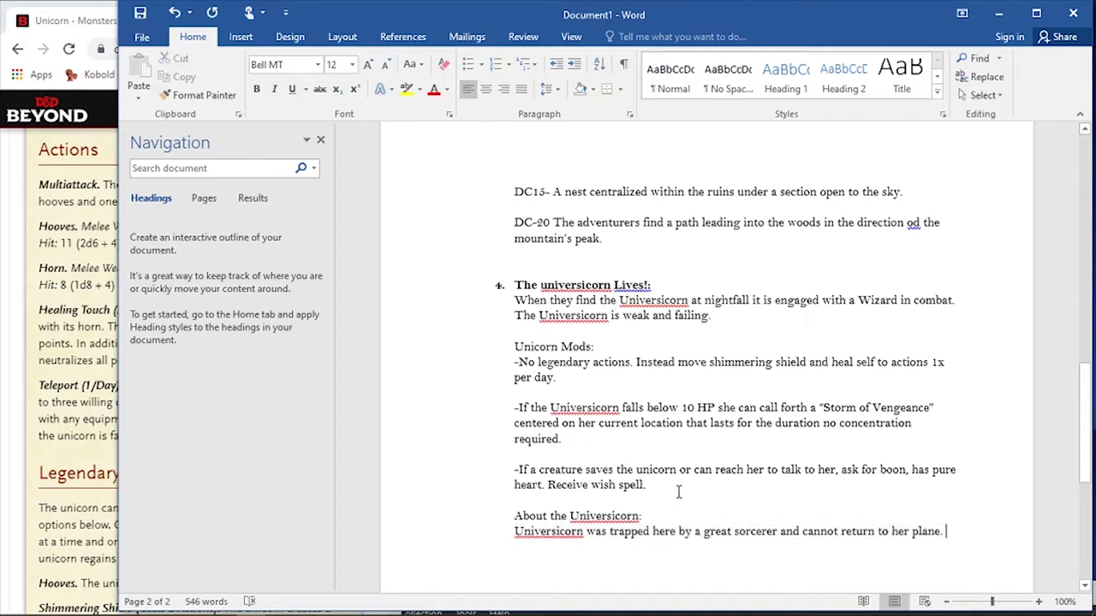
- Add a 'Unicorn Lair:' label below the backstory, correcting the 'Unicron' typo
click(112, 17)
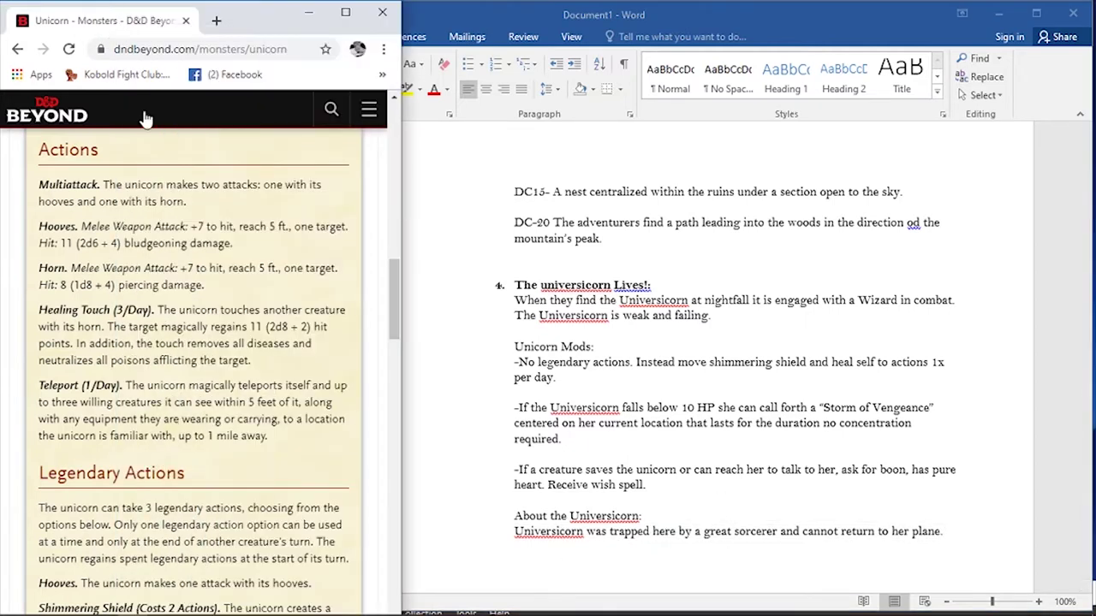
scroll(355, 452, down, 7)
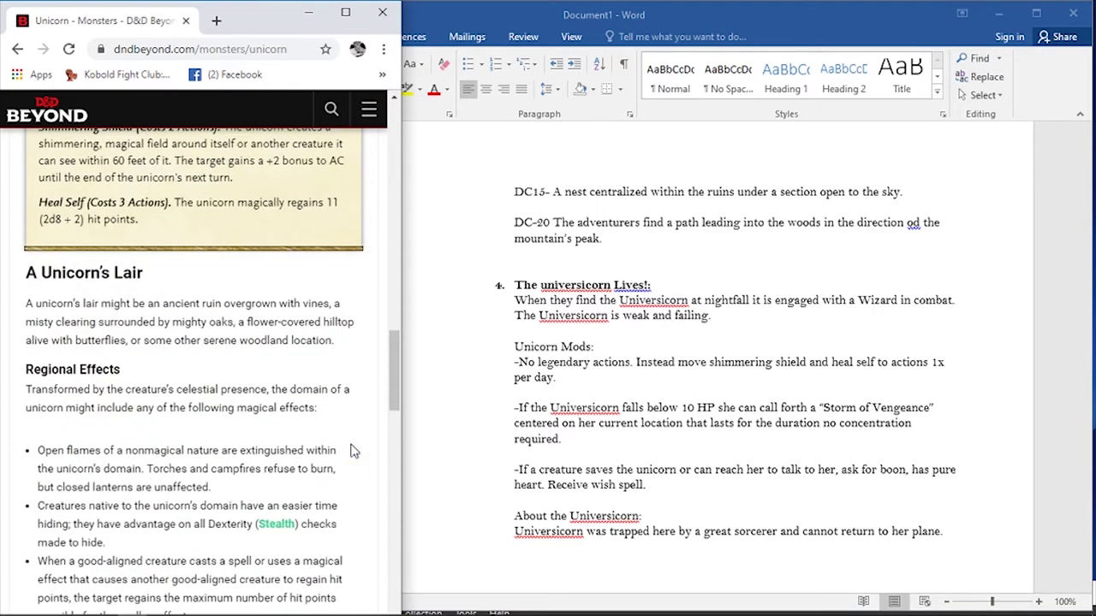
click(961, 530)
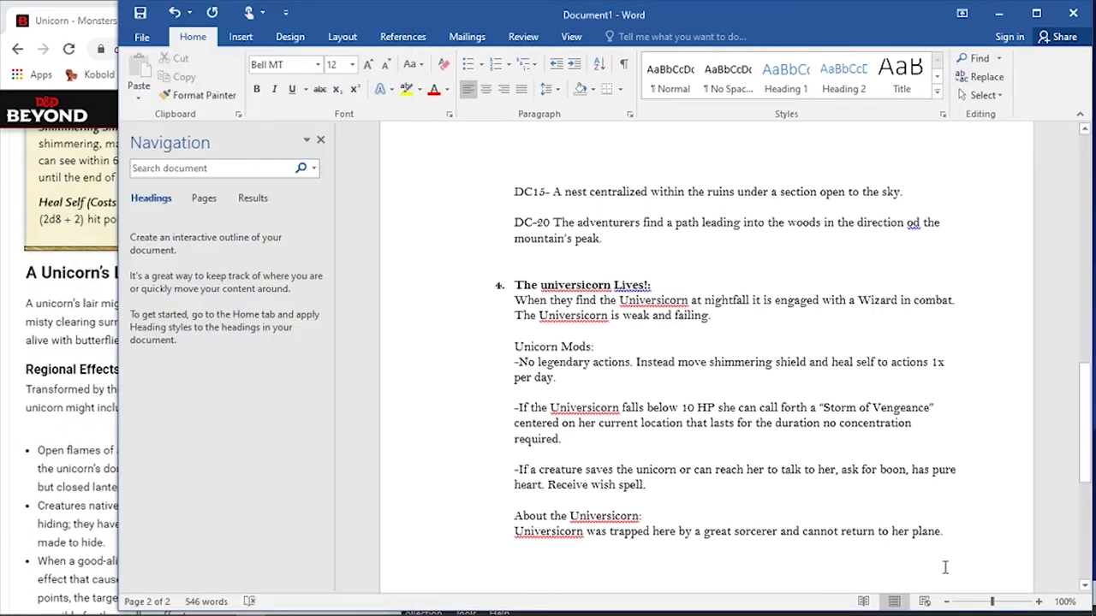
key(Return)
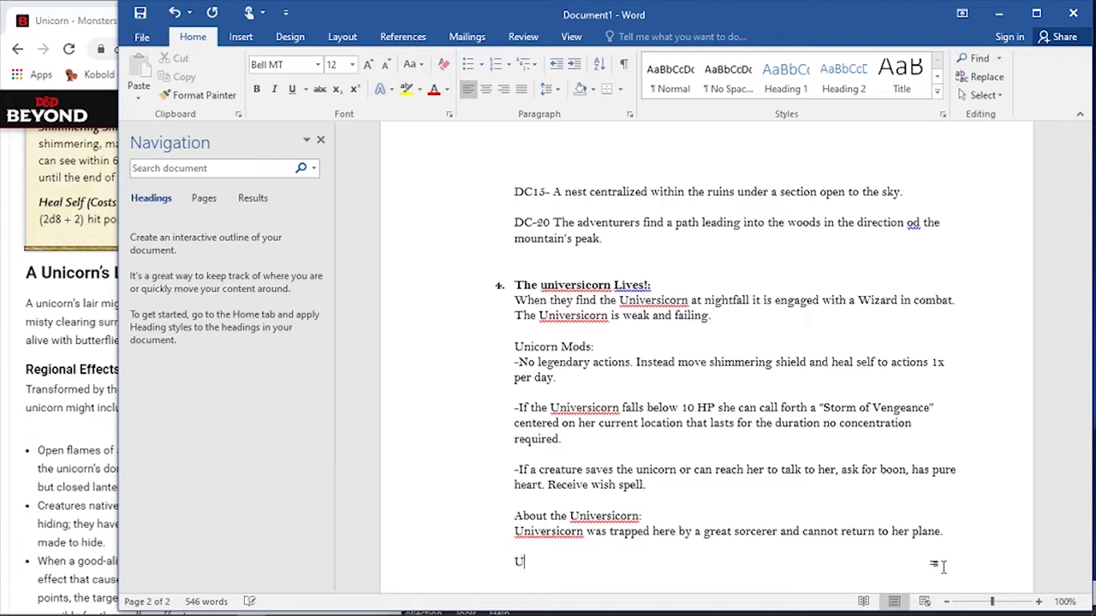
text(niv)
text(ron Lair:)
key(Return)
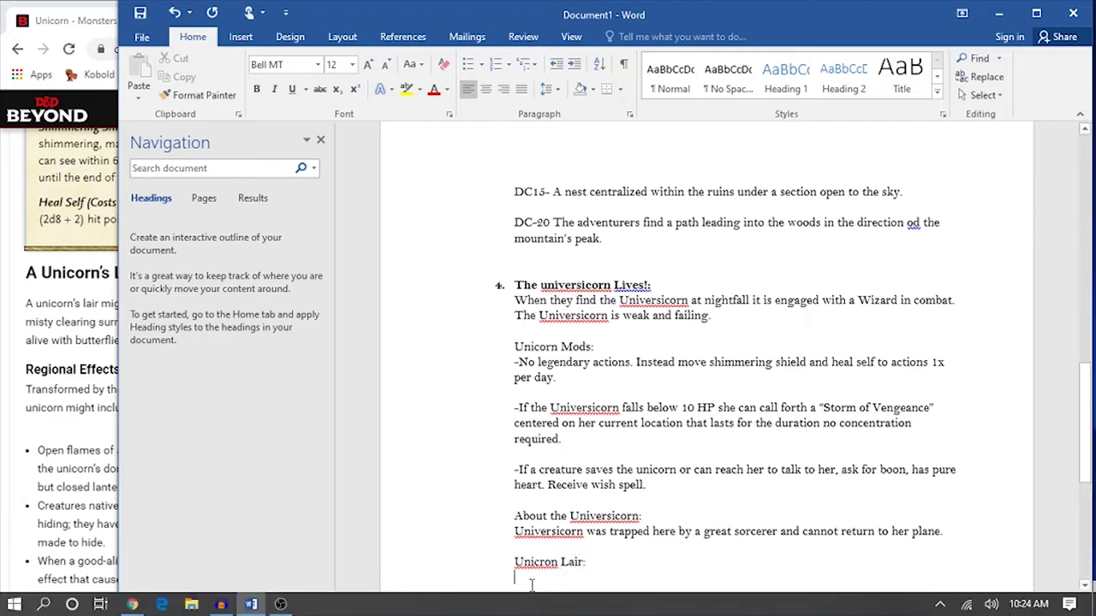
click(556, 563)
key(BackSpace)
key(BackSpace)
text(or)
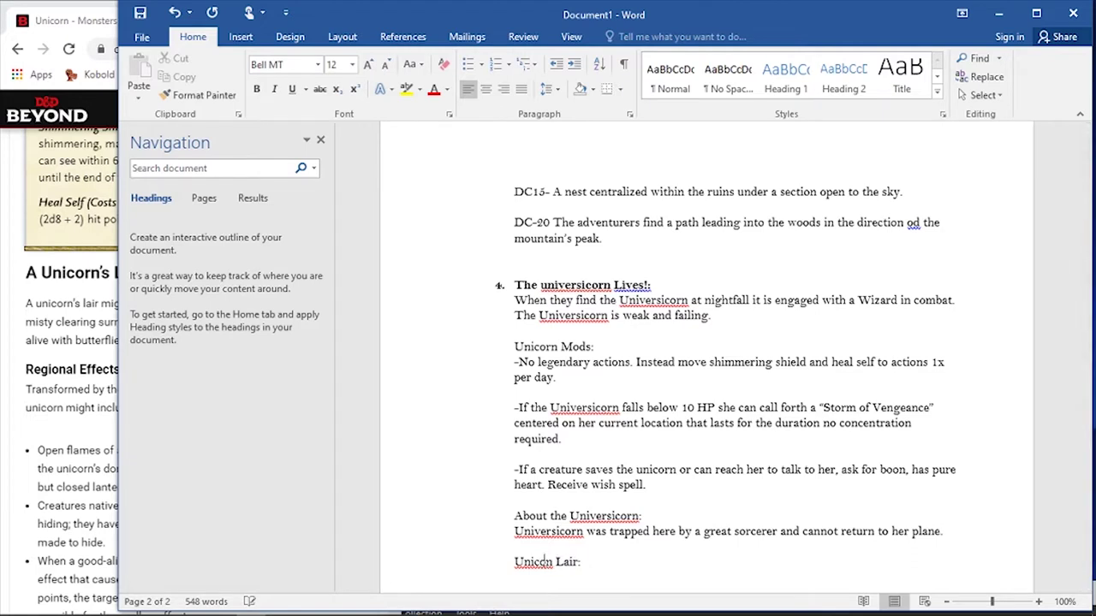
click(617, 576)
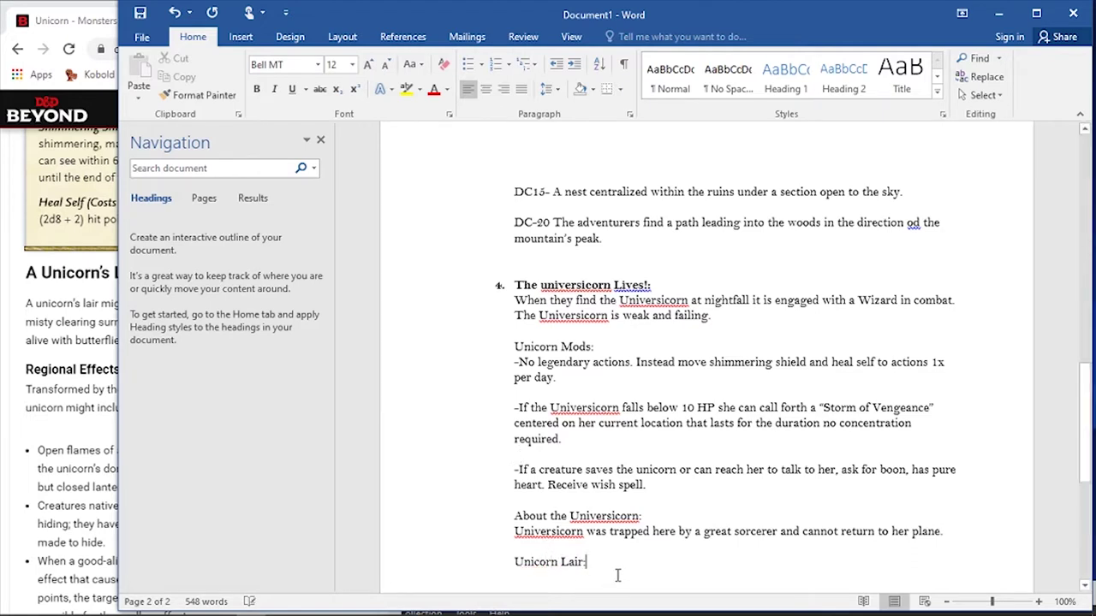
- Paste the Open flames regional effect from D&D Beyond under 'Unicorn Lair:'
click(113, 23)
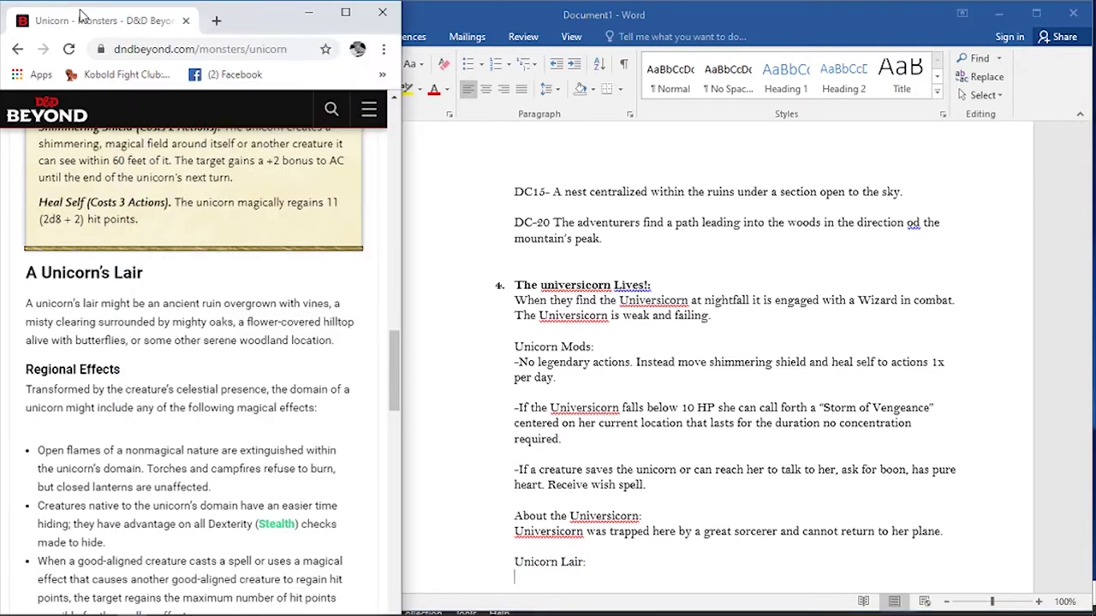
scroll(181, 372, down, 1)
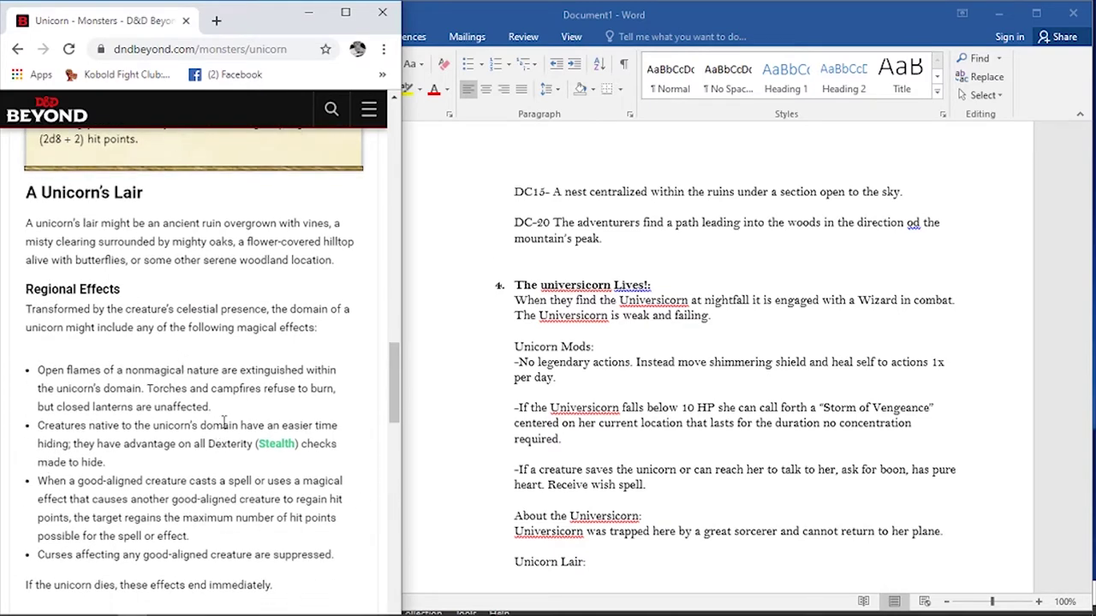
scroll(213, 380, down, 2)
drag(213, 379, 37, 299)
scroll(228, 334, up, 1)
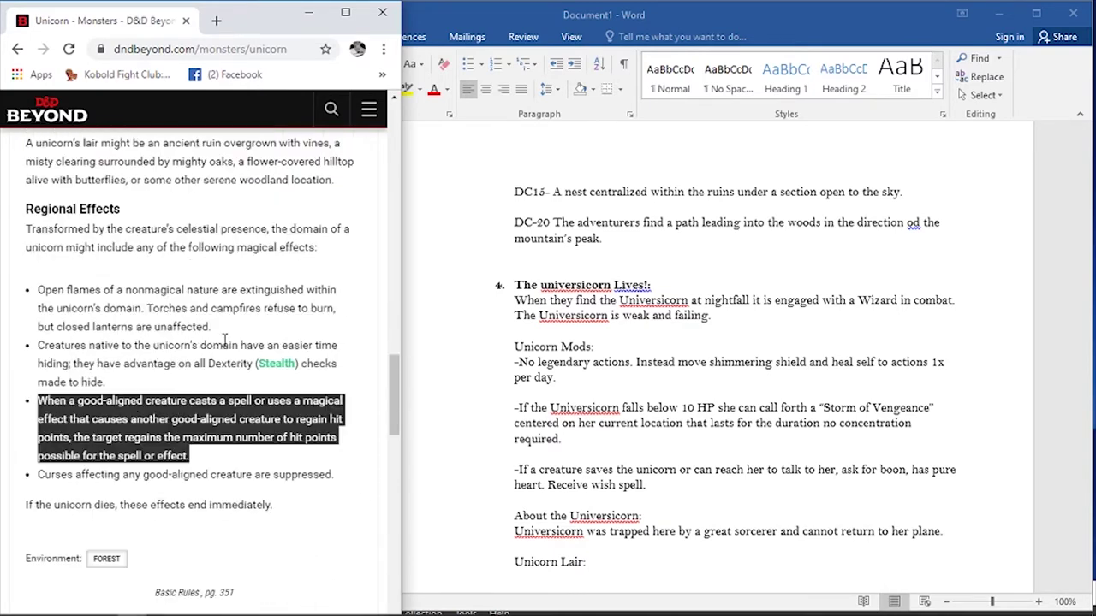
drag(224, 309, 25, 295)
key(ctrl+c)
click(237, 332)
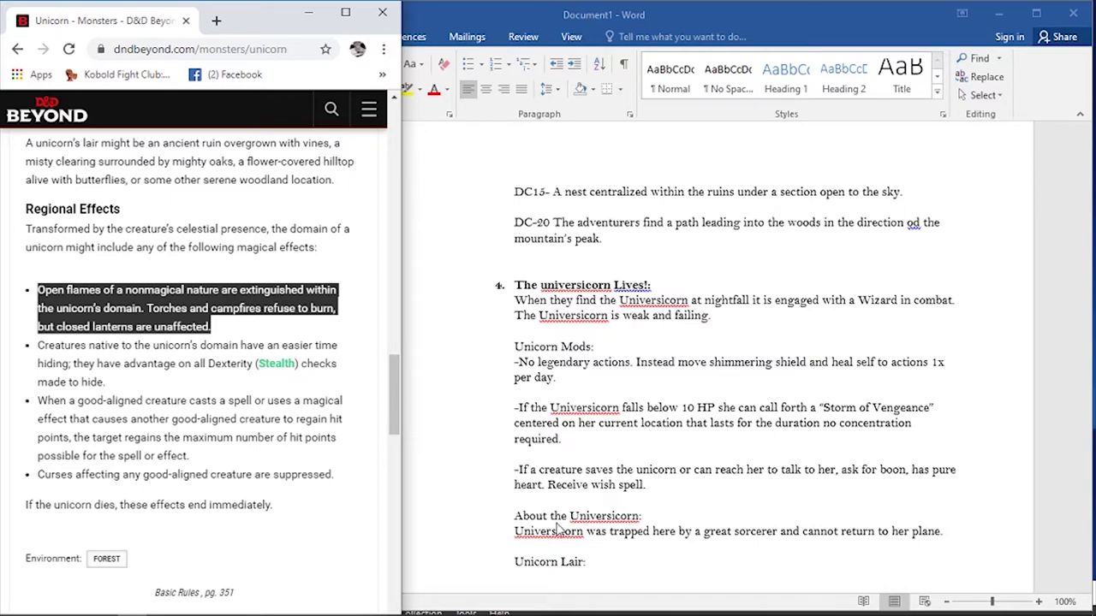
click(530, 581)
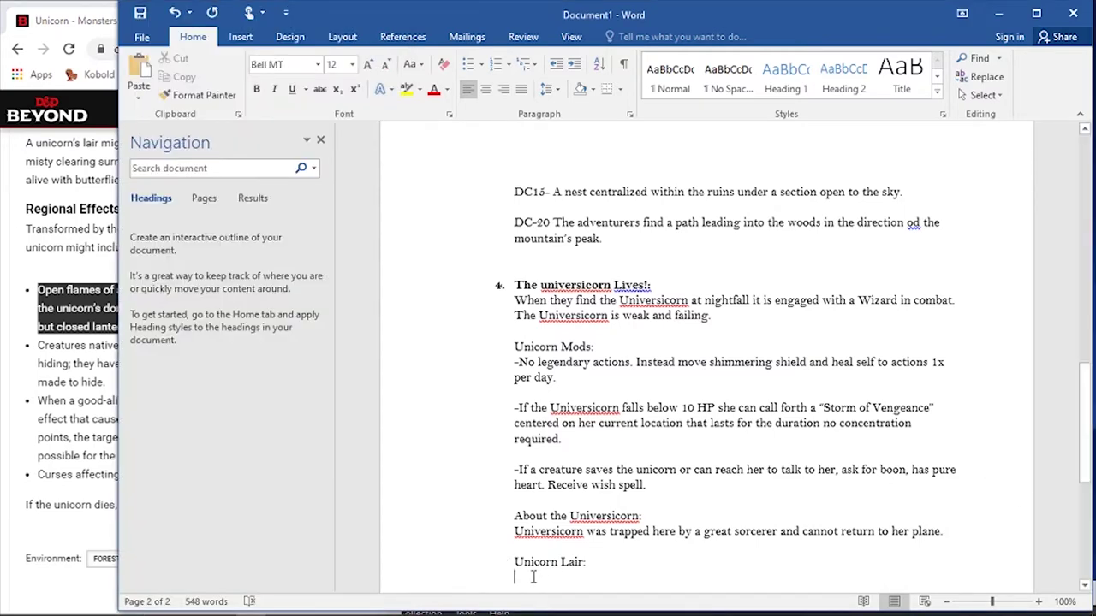
key(ctrl+v)
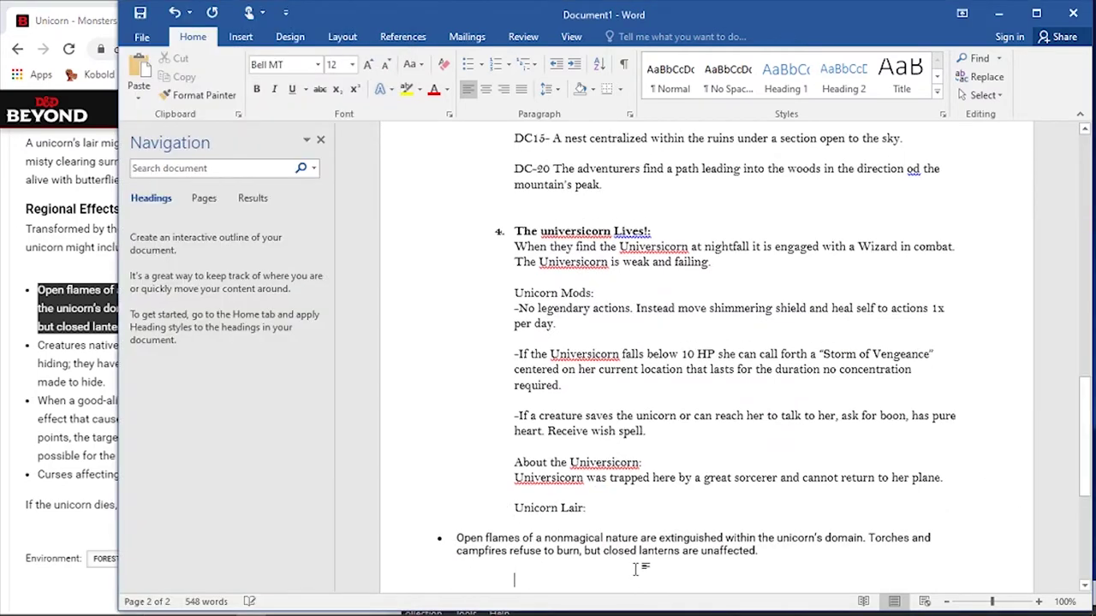
- Paste the good-aligned creature healing regional effect into the lair list
click(85, 360)
scroll(146, 351, down, 3)
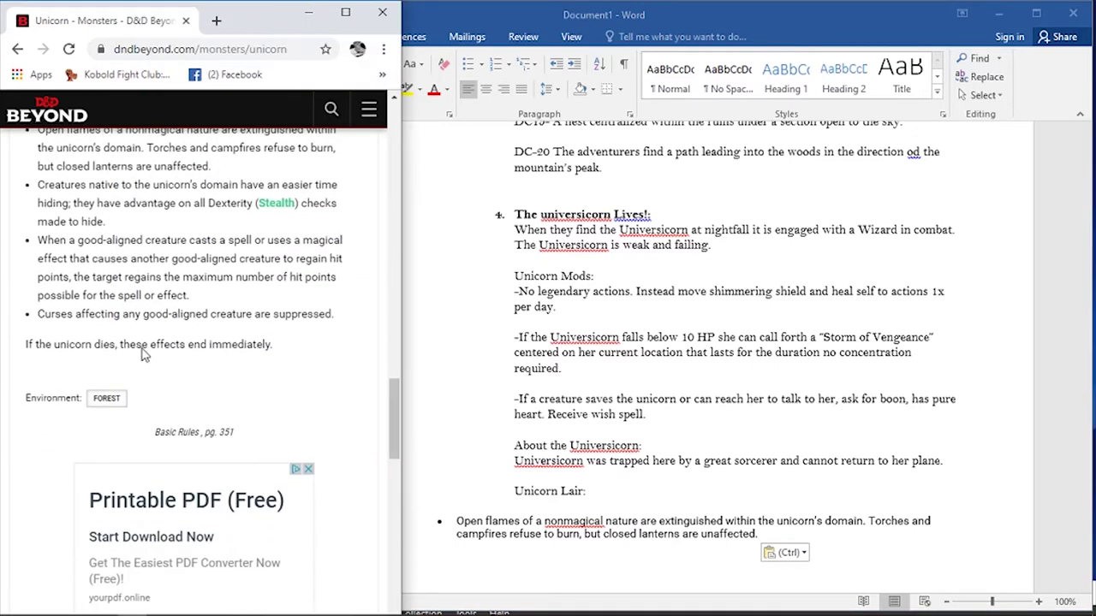
scroll(150, 338, up, 3)
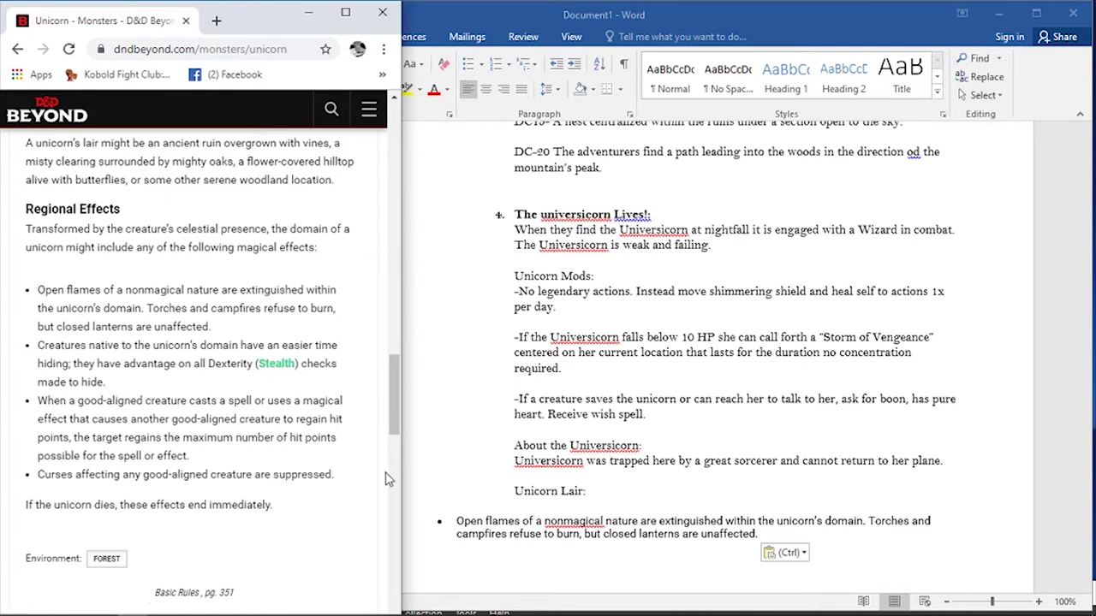
drag(283, 512, 14, 410)
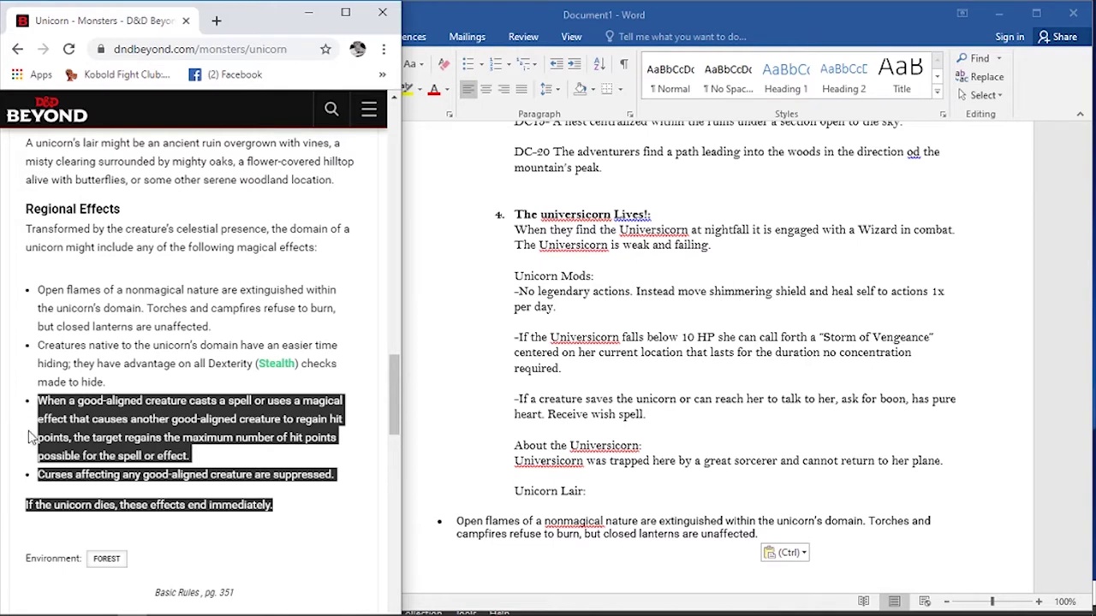
click(48, 451)
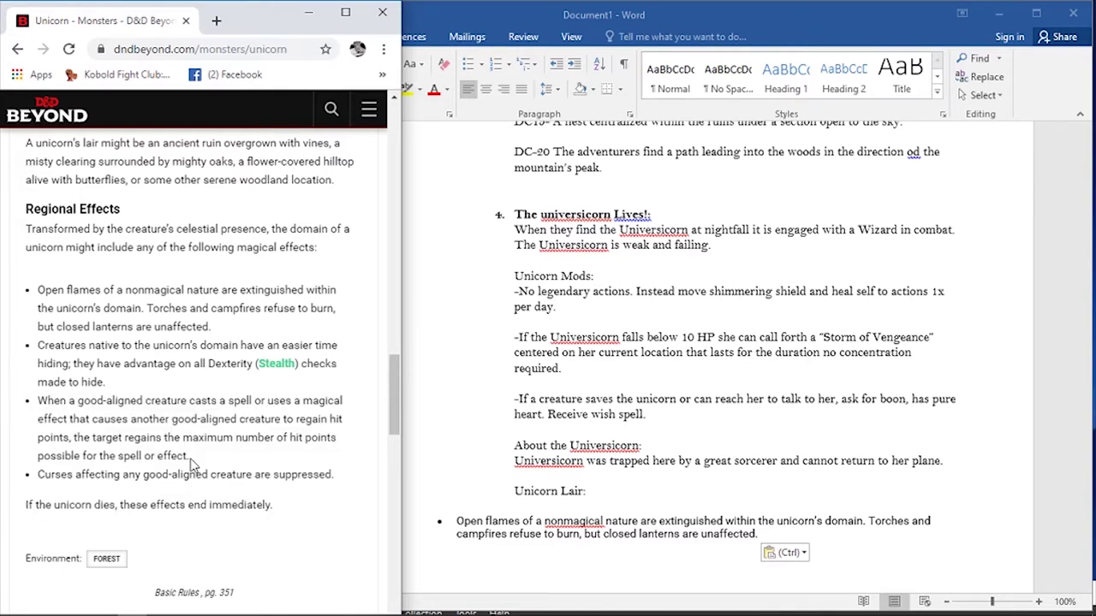
drag(190, 456, 31, 401)
key(ctrl+c)
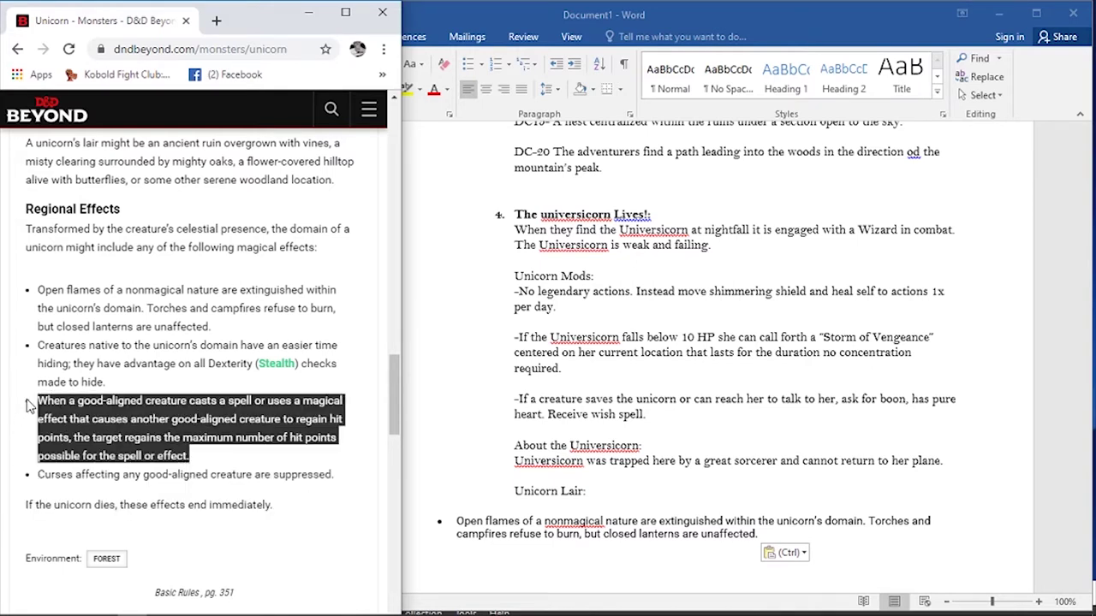
click(489, 562)
key(ctrl+v)
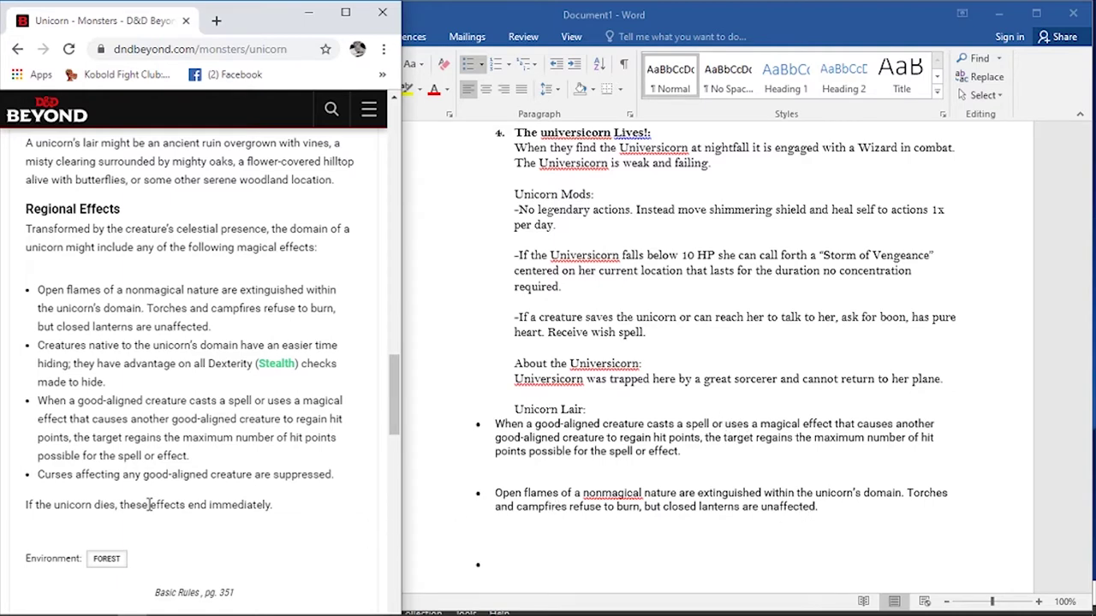
- Paste the 'If the unicorn dies' sentence as the next lair bullet
triple_click(199, 505)
key(ctrl+c)
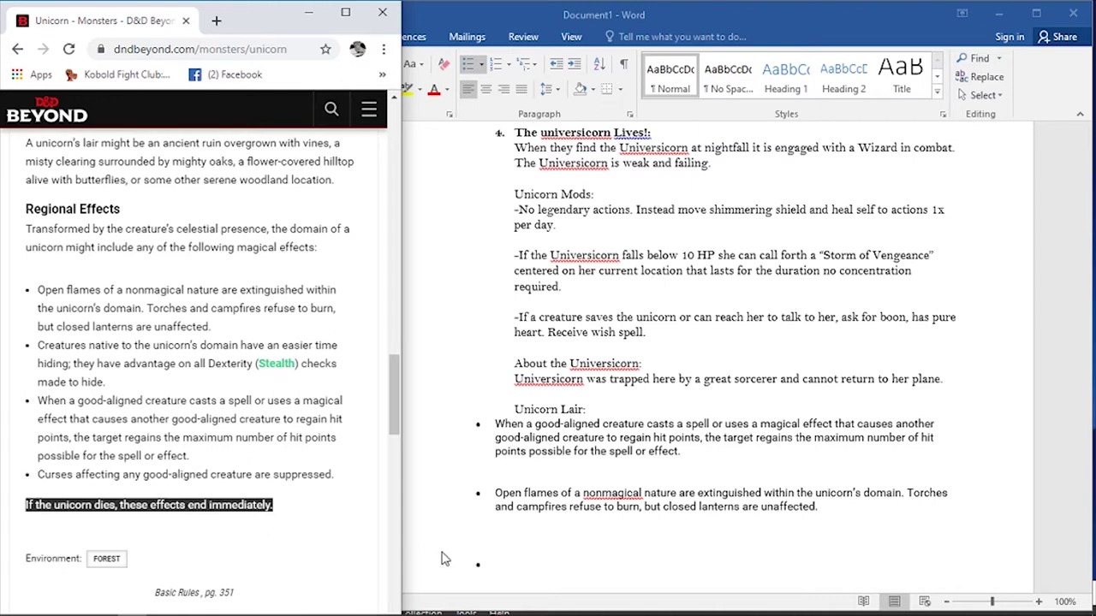
click(524, 572)
key(ctrl+v)
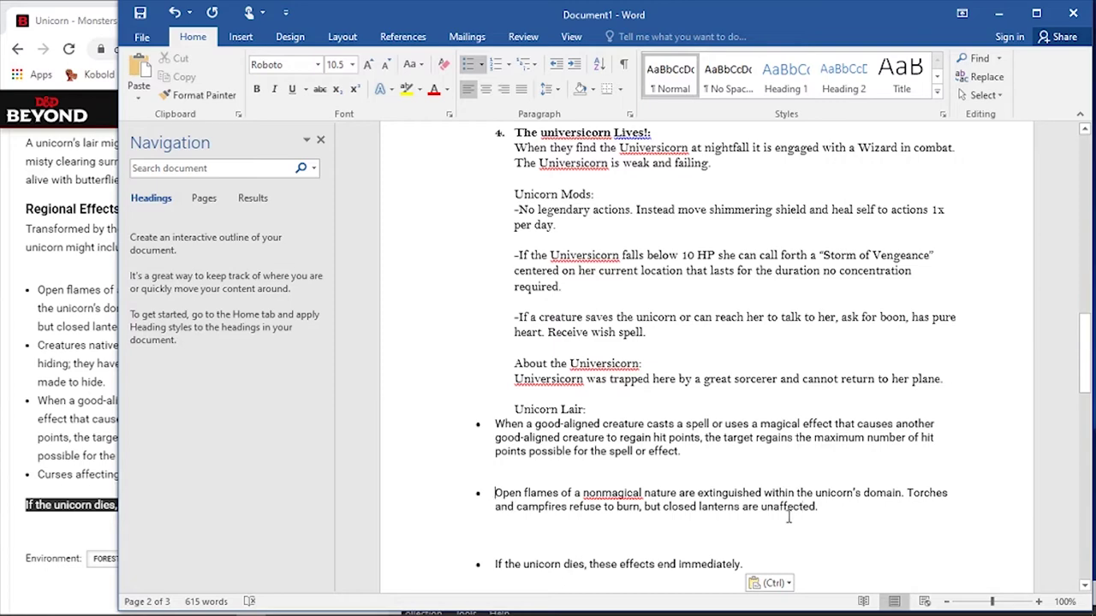
key(ctrl+Home)
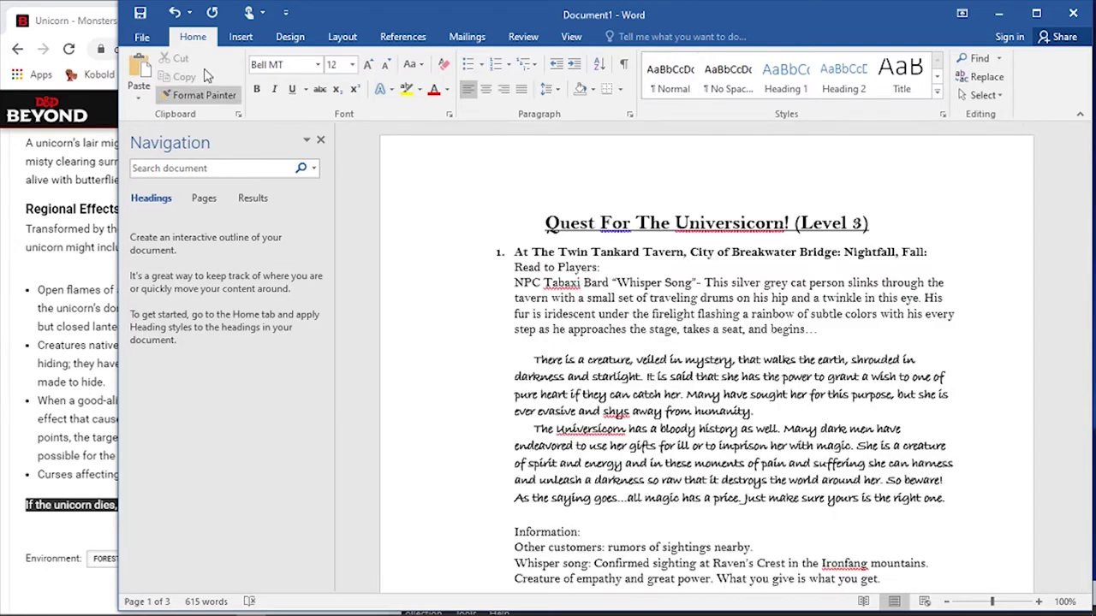
- Maximize the Word window and scroll through sections 1–3 of the outline
double_click(803, 13)
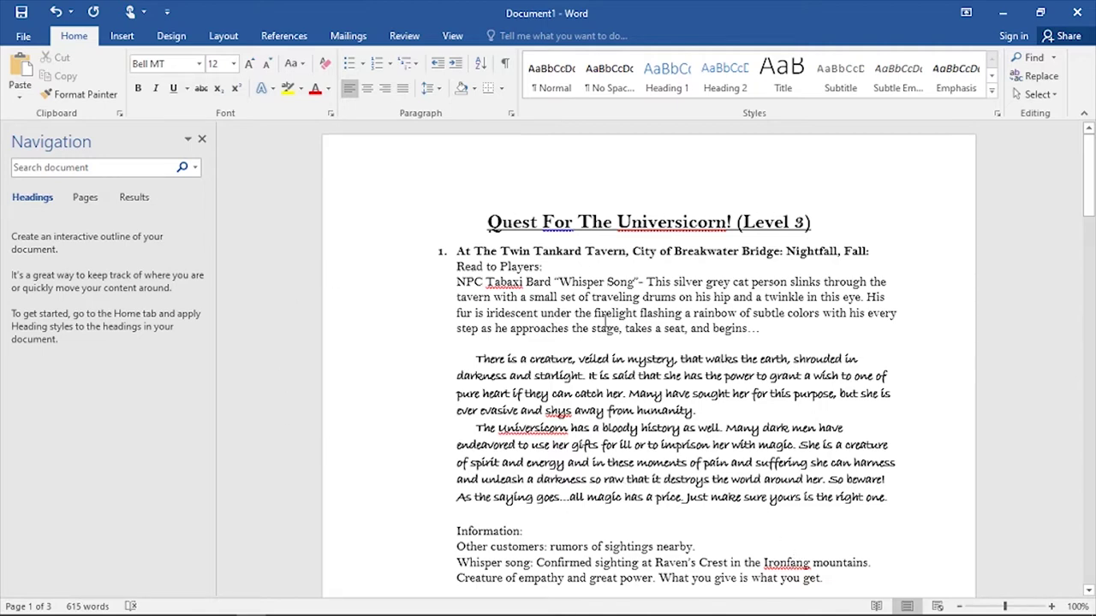
scroll(617, 314, down, 2)
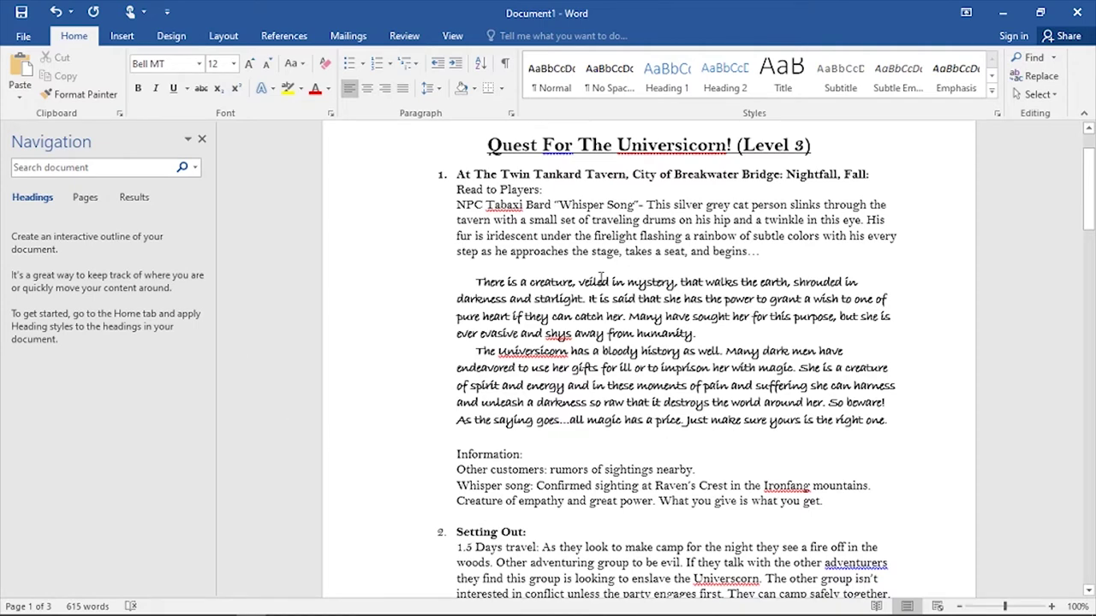
scroll(634, 323, down, 1)
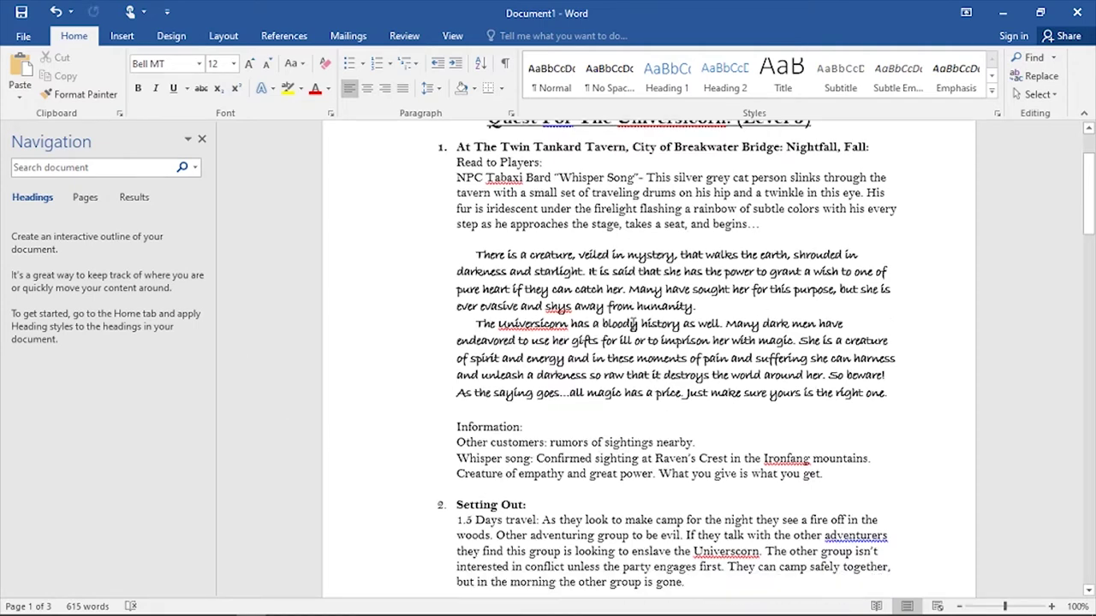
scroll(636, 323, down, 1)
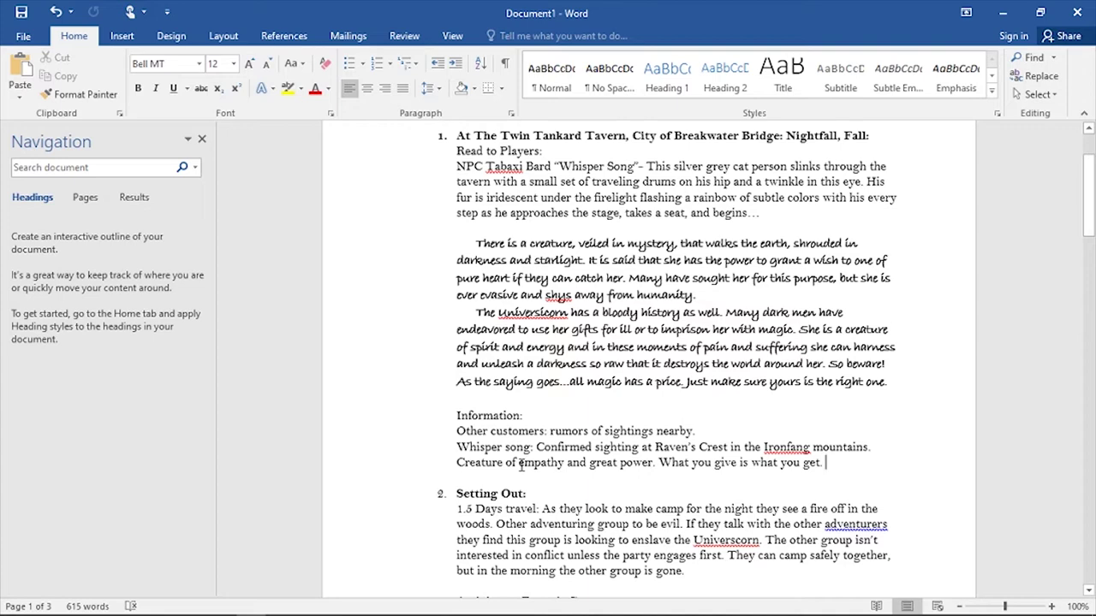
scroll(521, 463, down, 3)
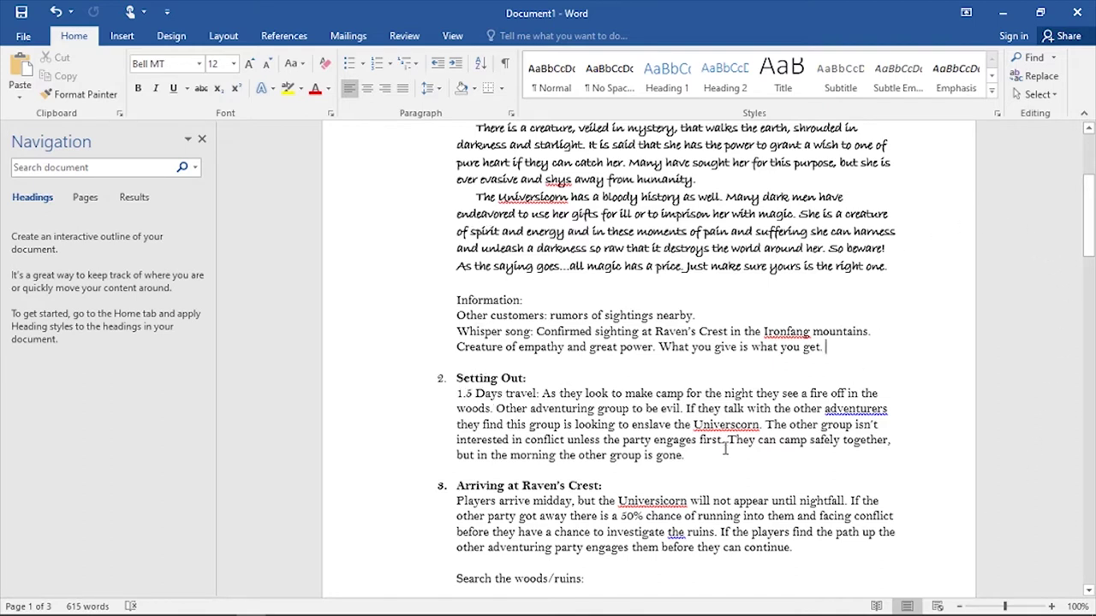
click(683, 469)
scroll(653, 323, down, 7)
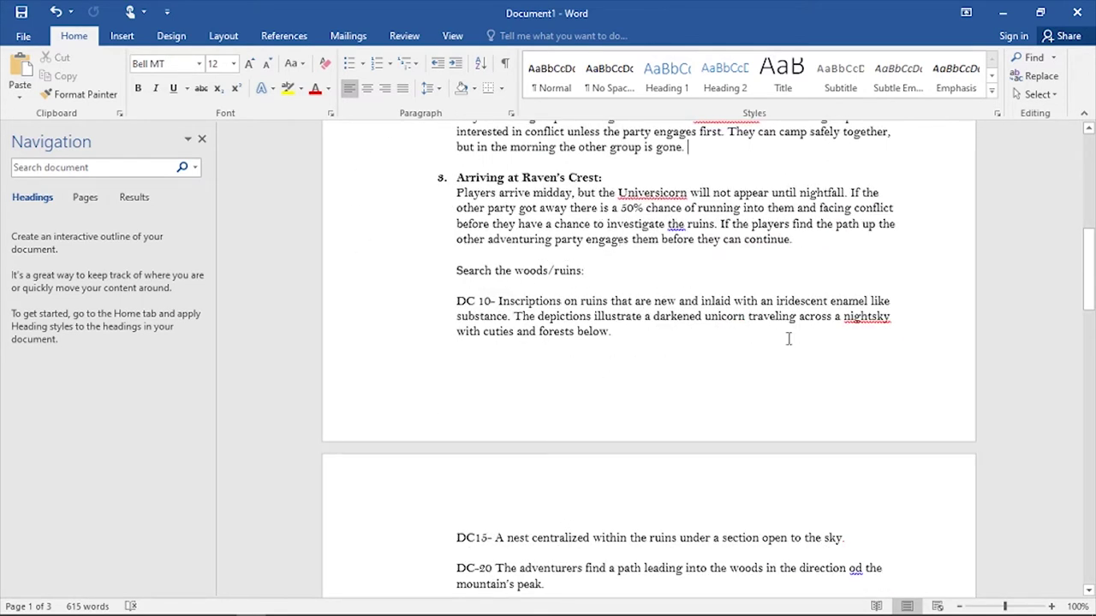
scroll(734, 525, down, 2)
scroll(721, 500, up, 3)
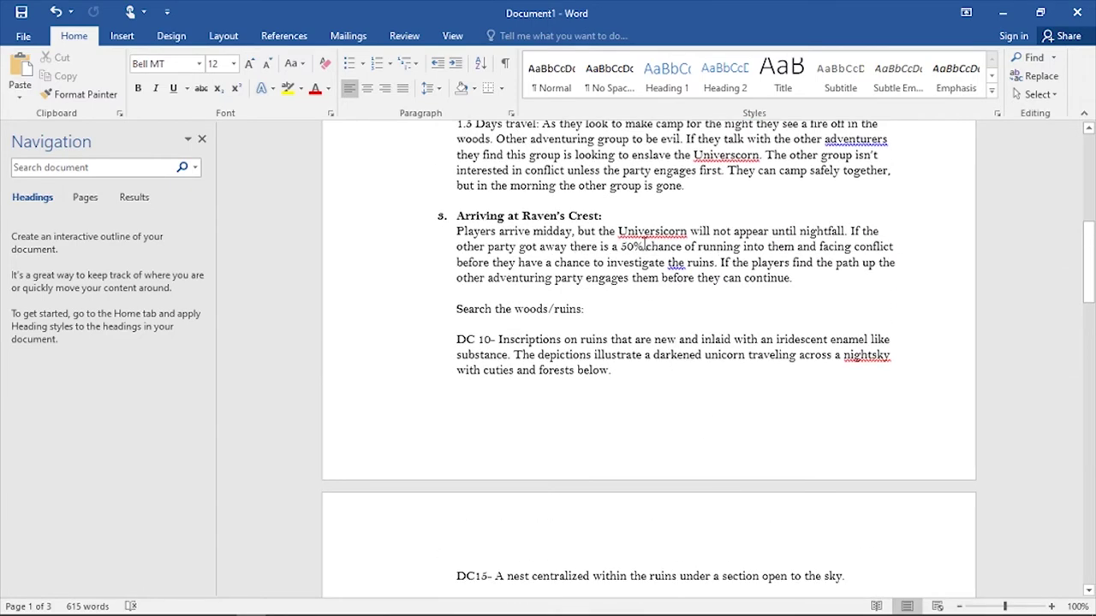
drag(612, 247, 643, 246)
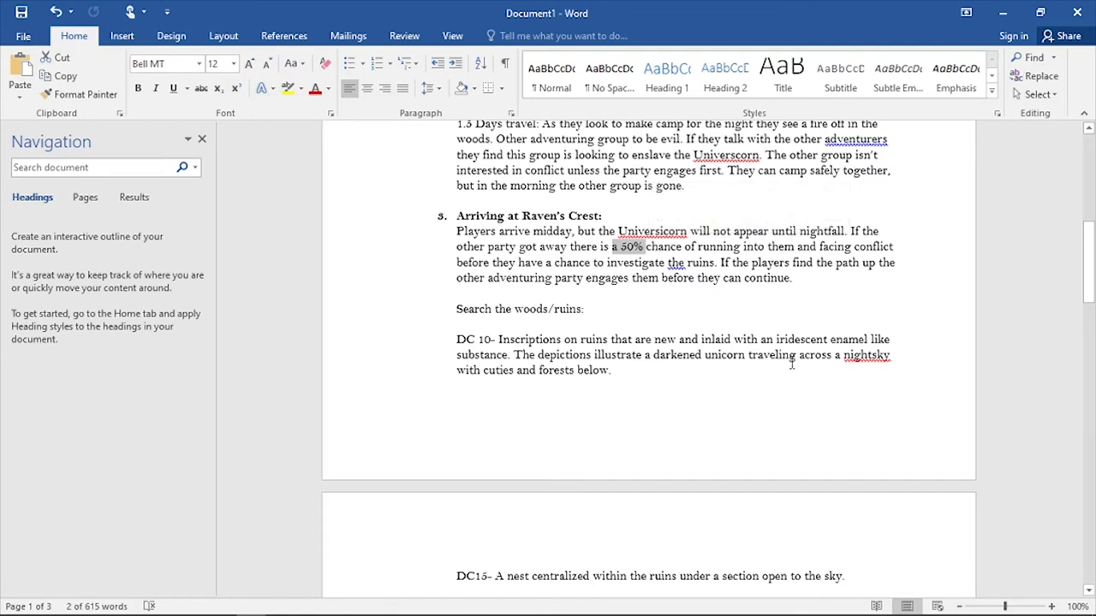
click(804, 322)
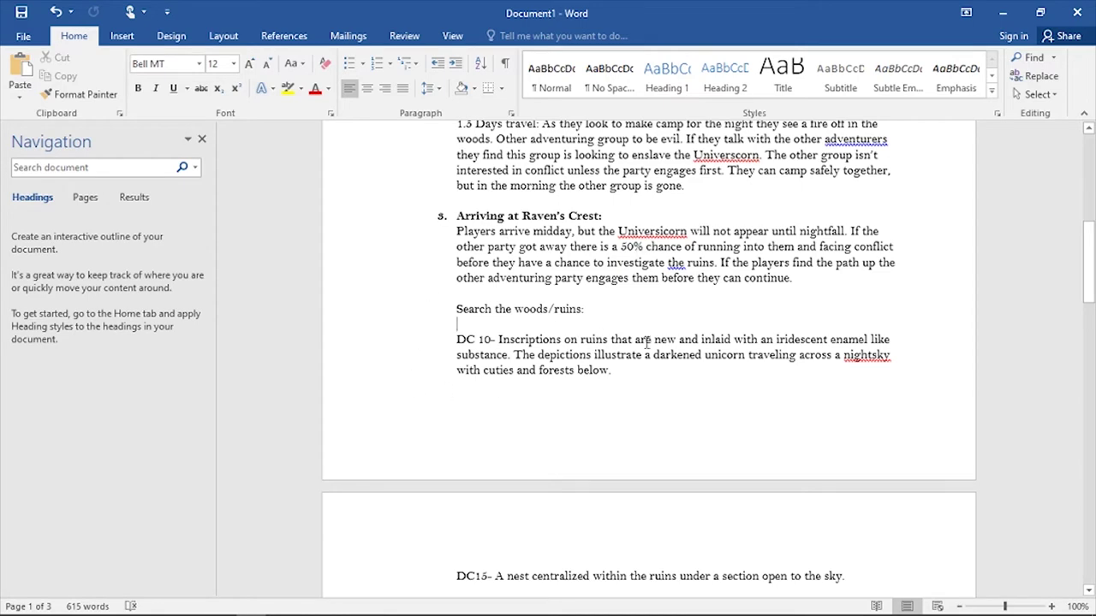
scroll(654, 451, down, 3)
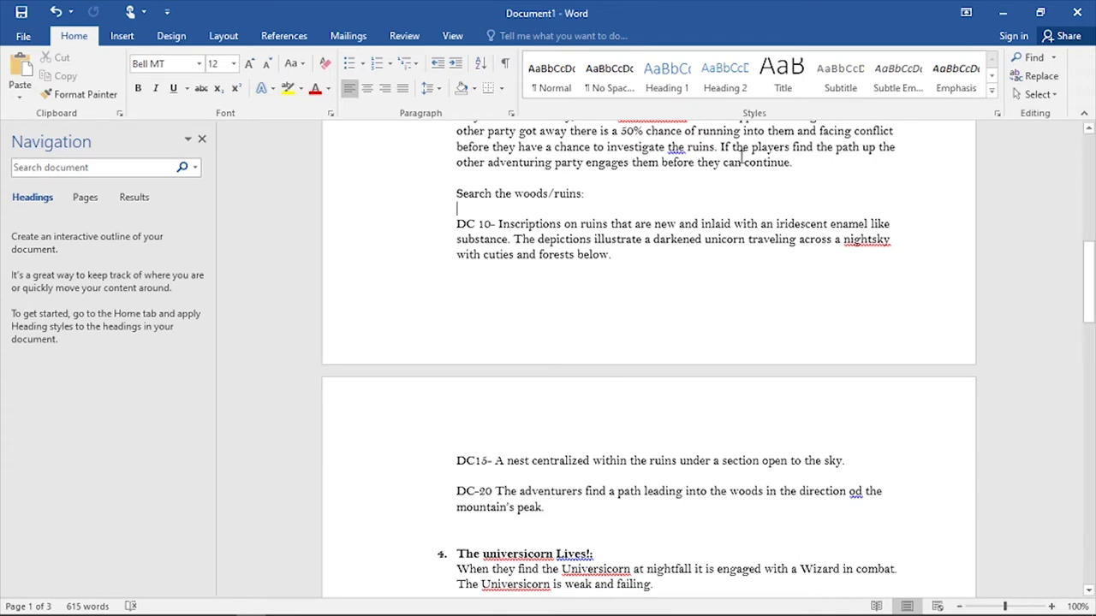
scroll(624, 480, down, 1)
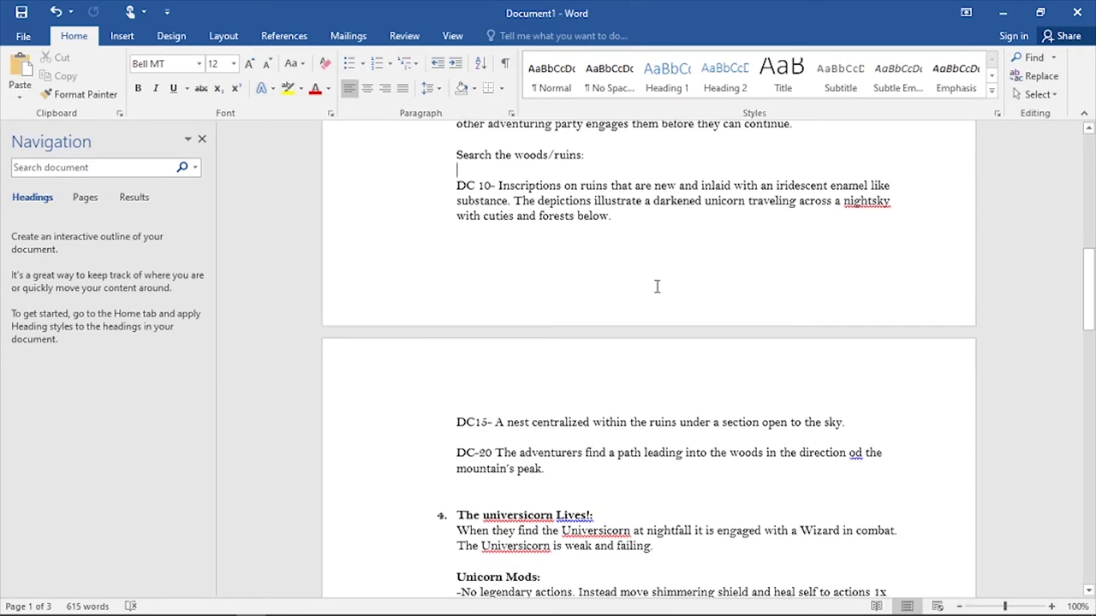
scroll(659, 282, down, 5)
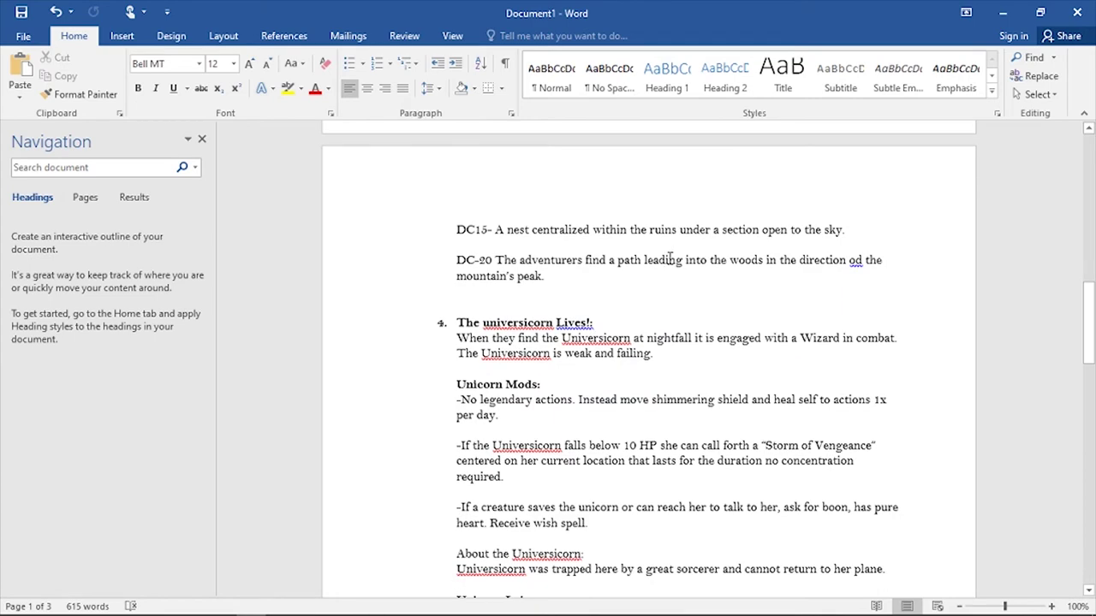
scroll(602, 342, down, 2)
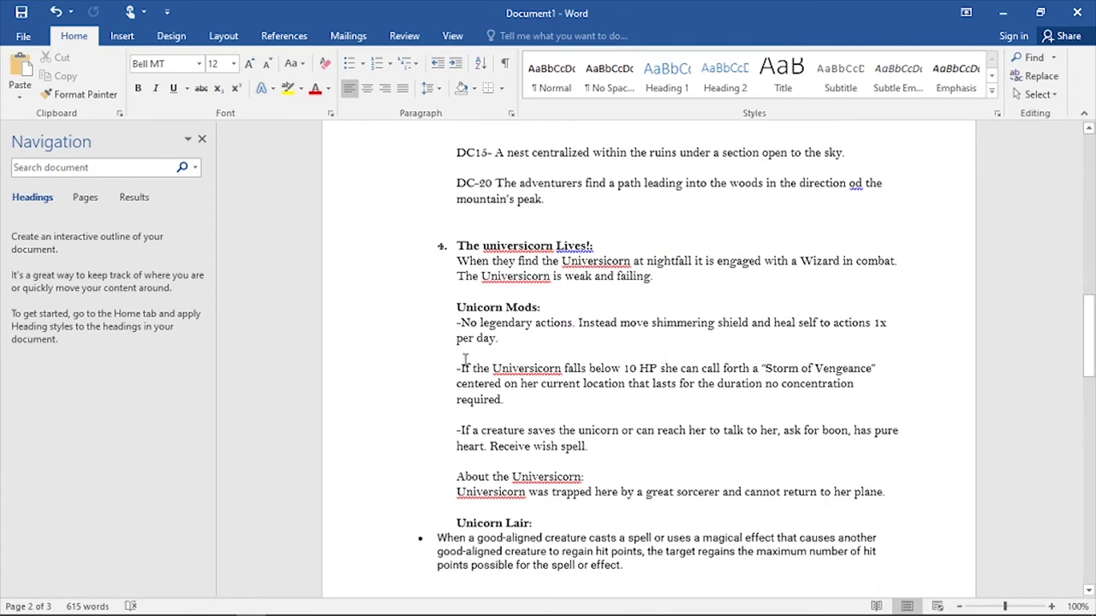
double_click(840, 260)
click(710, 289)
scroll(654, 305, down, 2)
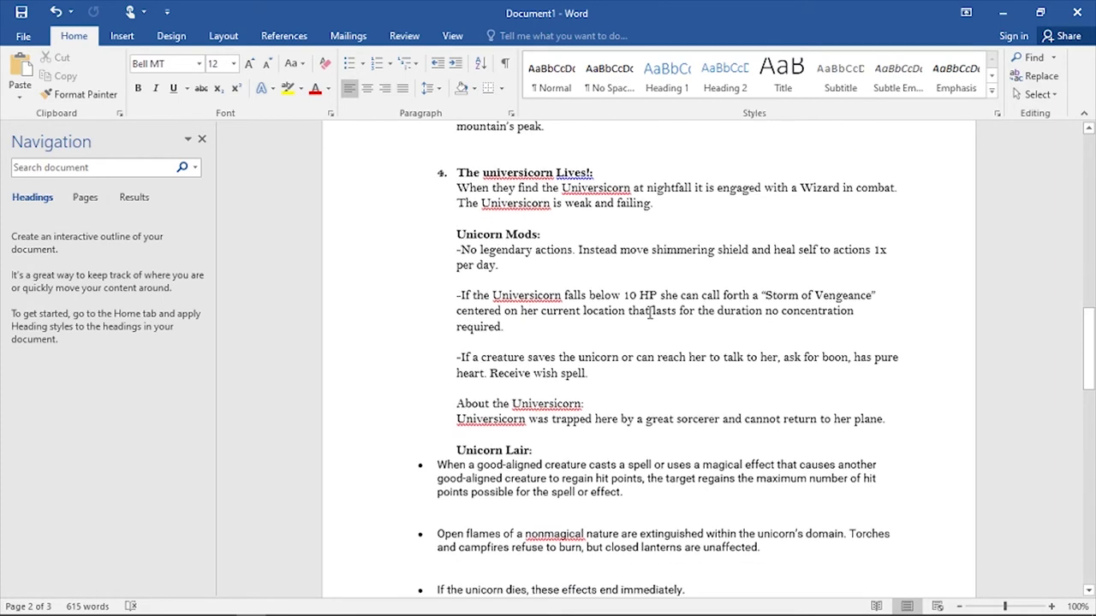
scroll(526, 355, down, 1)
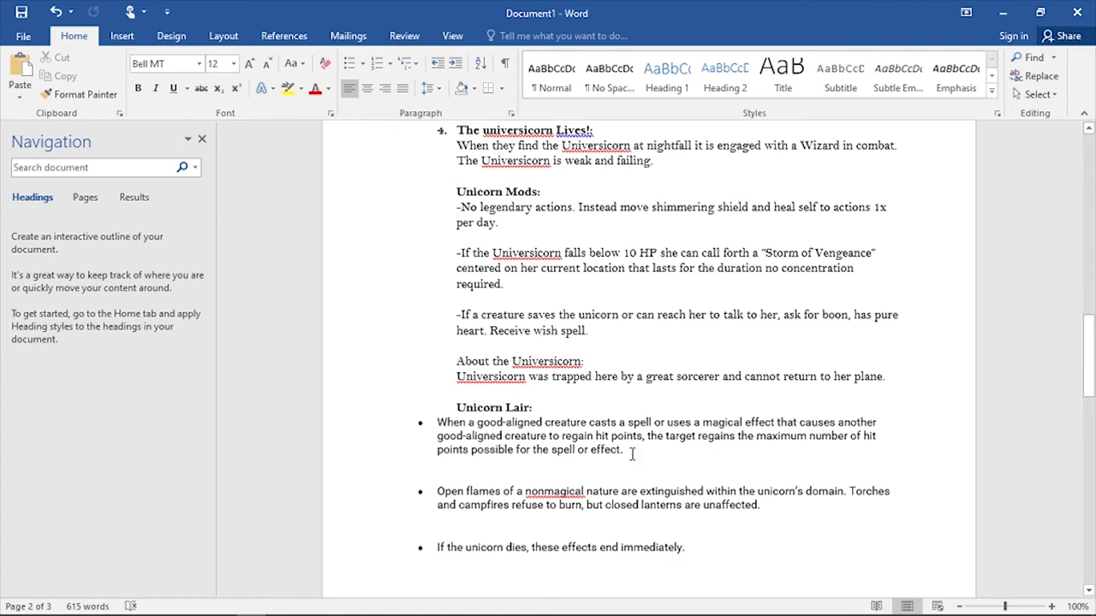
scroll(632, 454, down, 2)
scroll(638, 428, up, 3)
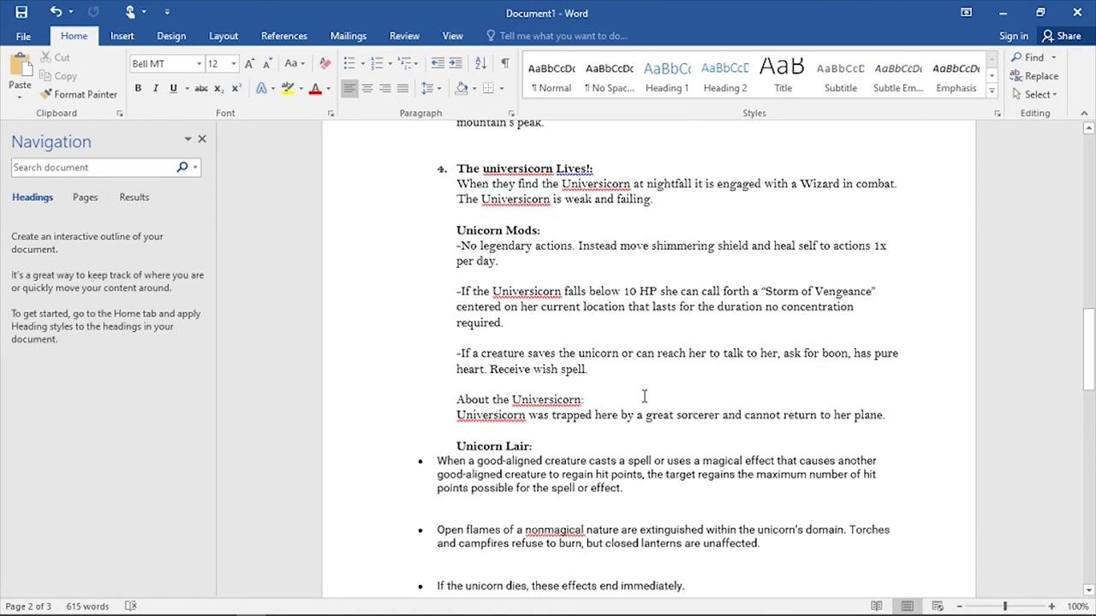
scroll(644, 396, up, 3)
scroll(644, 396, up, 17)
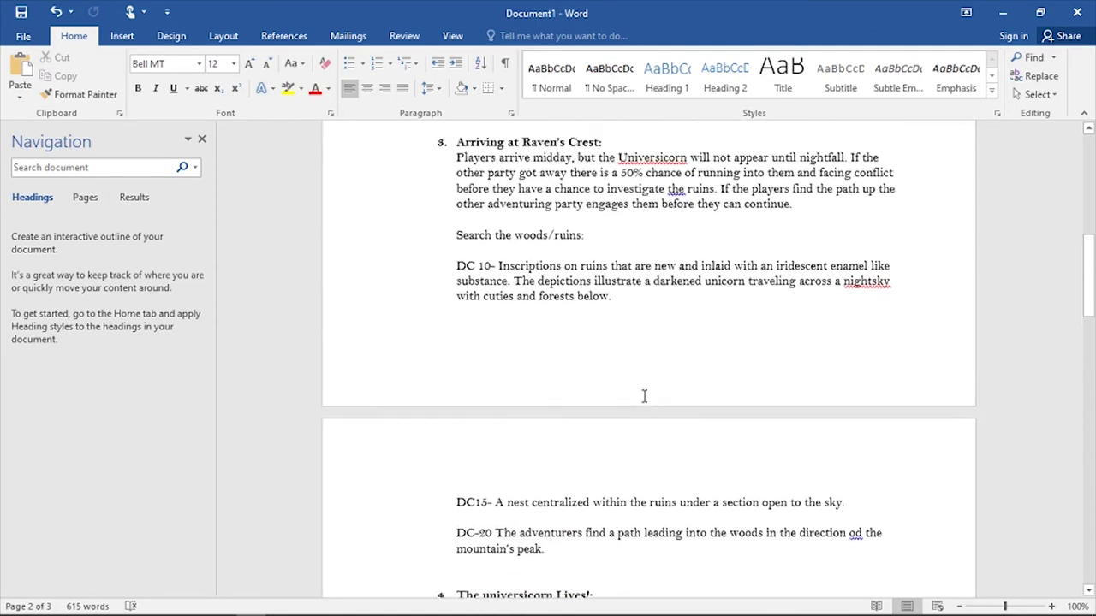
scroll(644, 396, down, 15)
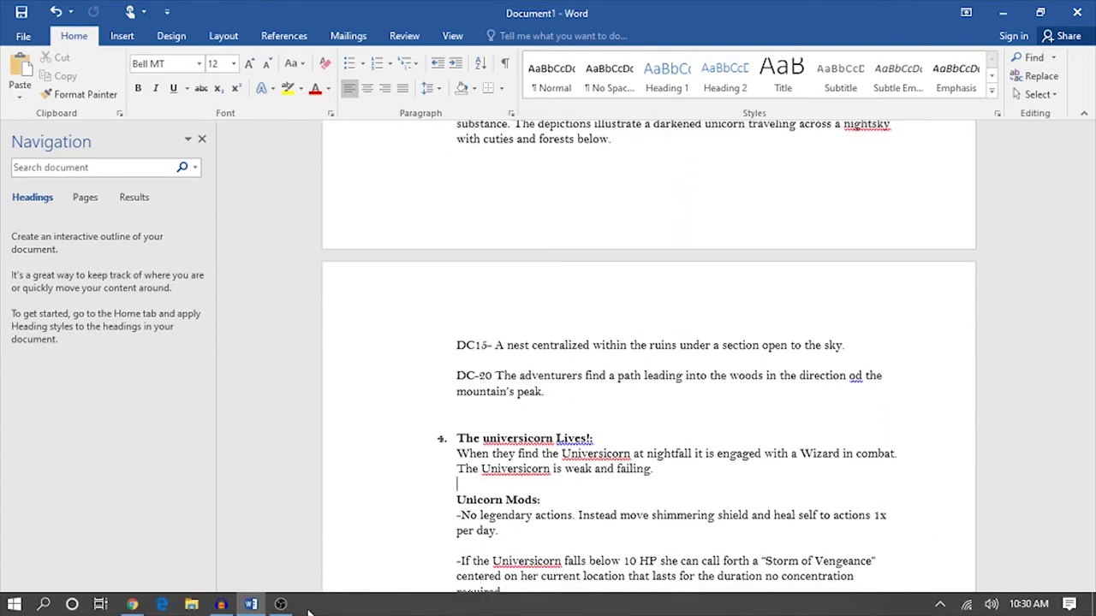
scroll(650, 385, down, 2)
drag(1088, 310, 1088, 137)
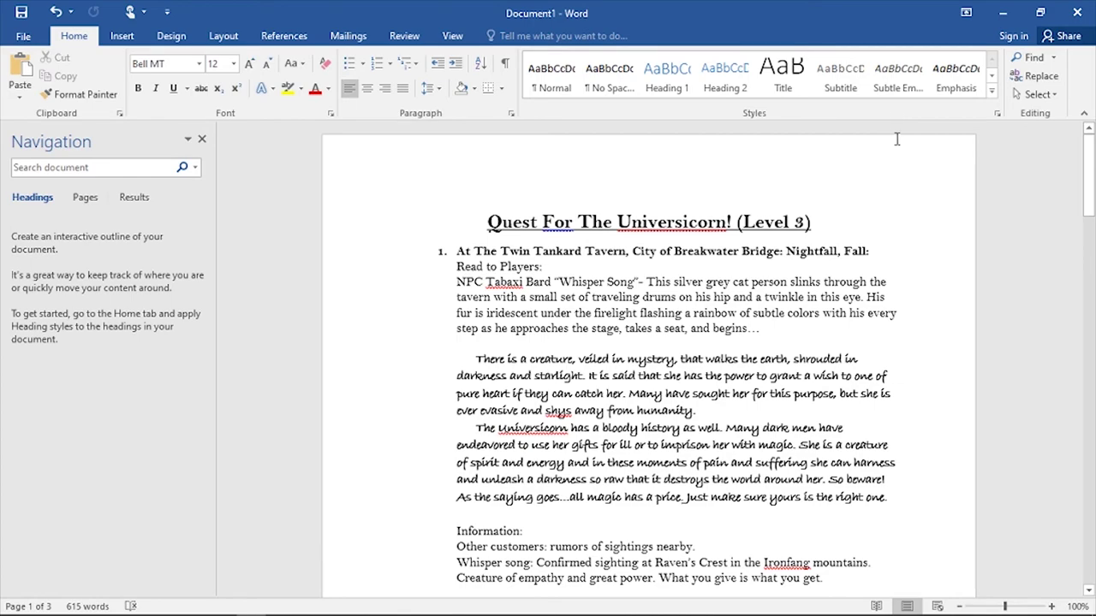
scroll(713, 349, down, 15)
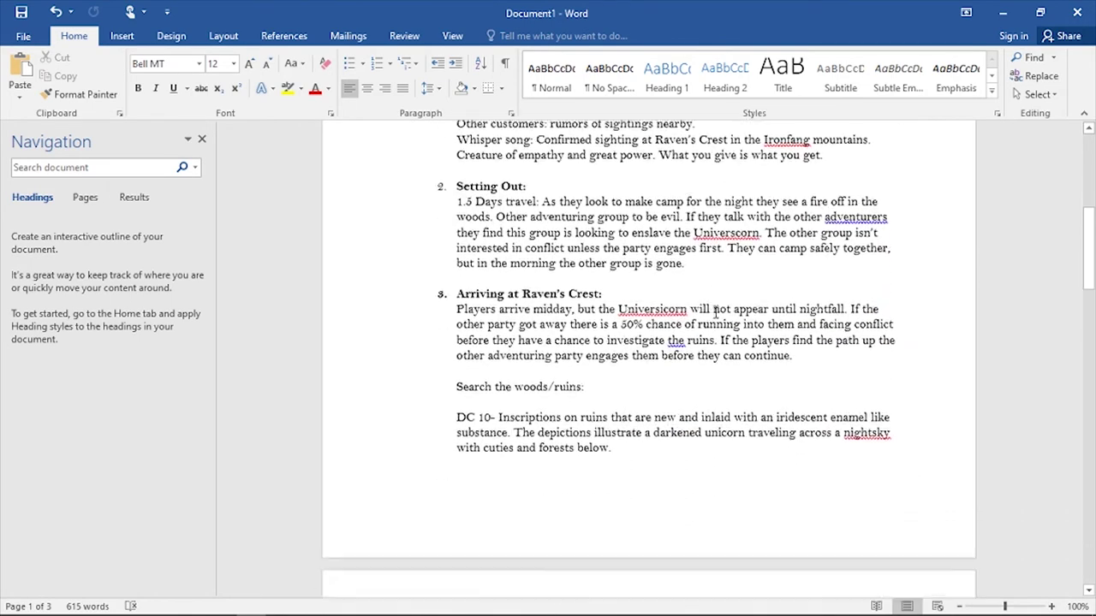
scroll(716, 312, down, 4)
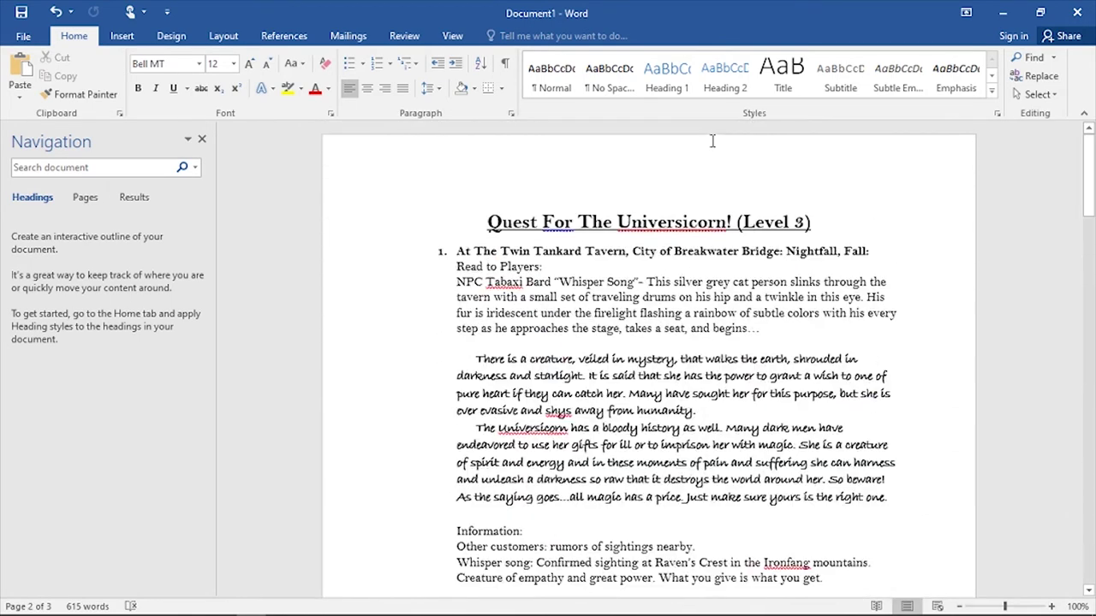